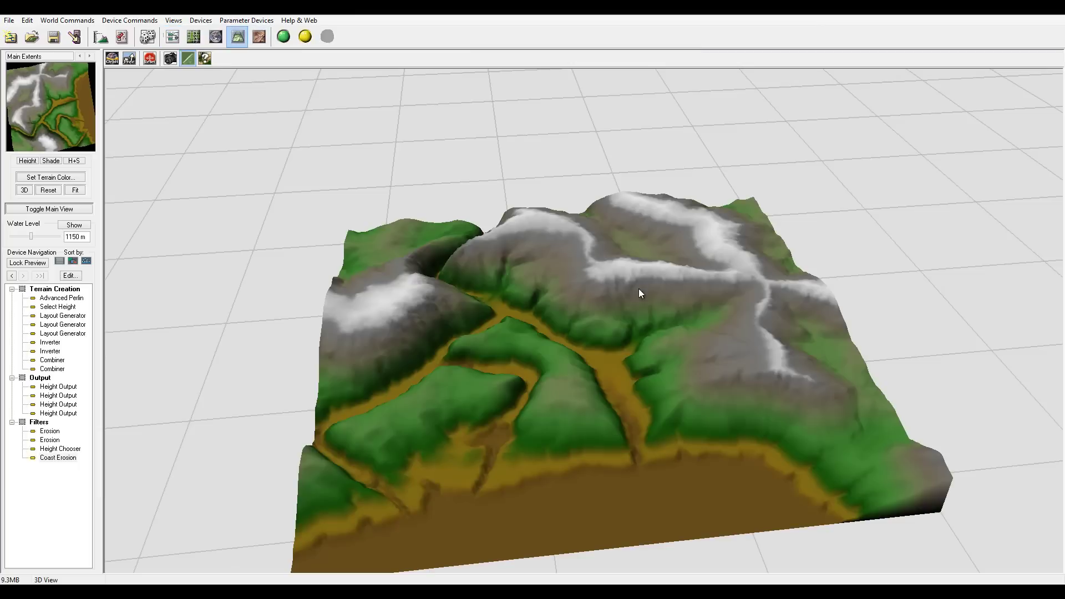
Step: Configure Coast Erosion with water level 410.156 m, beach size 0.08516, a Cliffs transition zone, transition power 0.71875 and smoothing amount 1
double_click(64, 457)
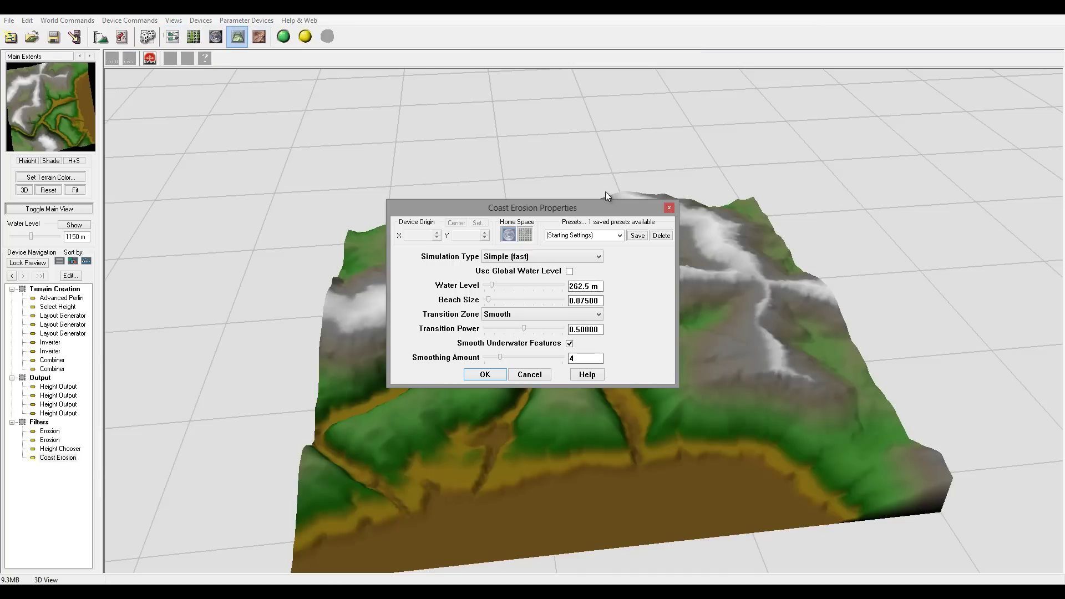
left_click_drag(546, 201, 811, 85)
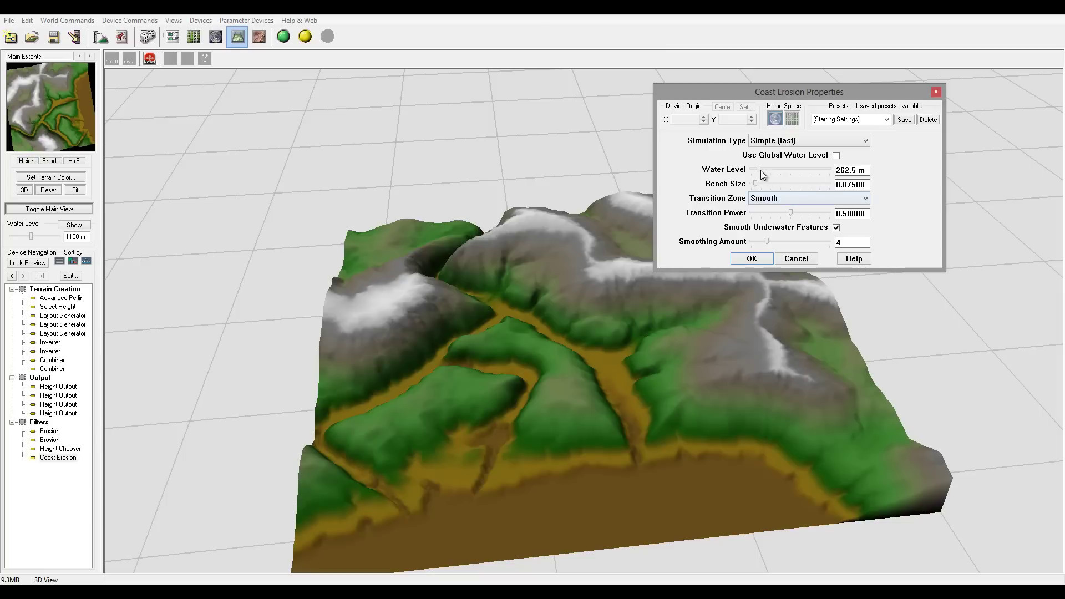
mouse_move(760, 168)
left_mouse_down()
mouse_move(780, 169)
mouse_move(732, 175)
mouse_move(757, 186)
mouse_move(776, 170)
mouse_move(745, 171)
mouse_move(765, 171)
mouse_move(751, 193)
mouse_move(757, 186)
left_mouse_up()
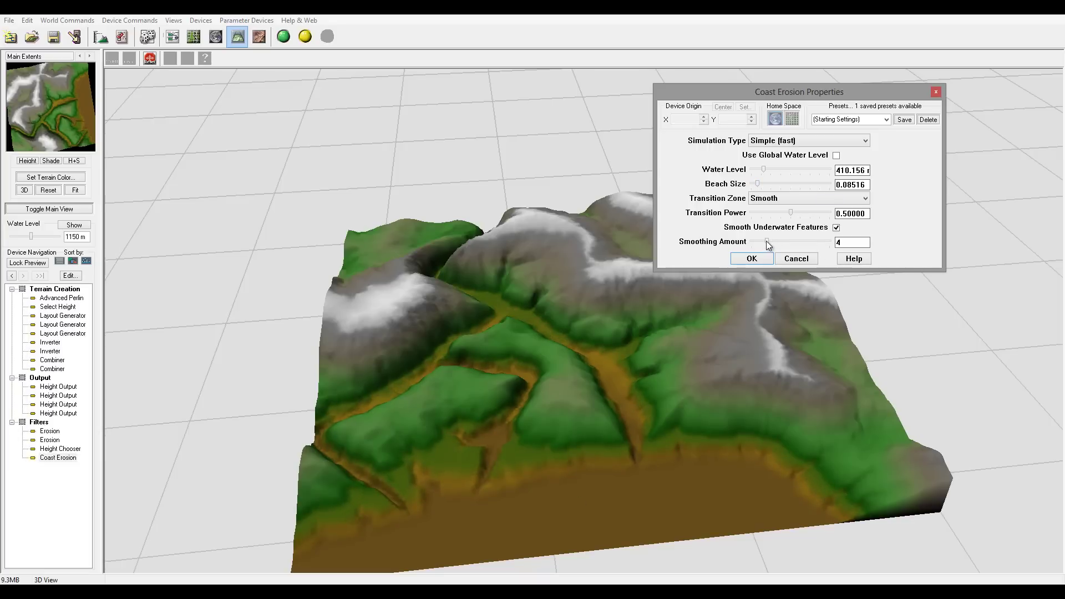
left_click_drag(768, 244, 737, 244)
left_click(783, 197)
left_click(774, 220)
left_click(806, 214)
mouse_move(811, 213)
left_mouse_down()
mouse_move(787, 214)
mouse_move(818, 214)
mouse_move(807, 214)
left_mouse_up()
mouse_move(752, 242)
left_mouse_down()
mouse_move(794, 246)
mouse_move(744, 251)
left_mouse_up()
left_click(751, 258)
Step: Examine the coastline and river valleys of the terrain preview from low, overhead and opposite viewpoints
left_click_drag(485, 288, 609, 444)
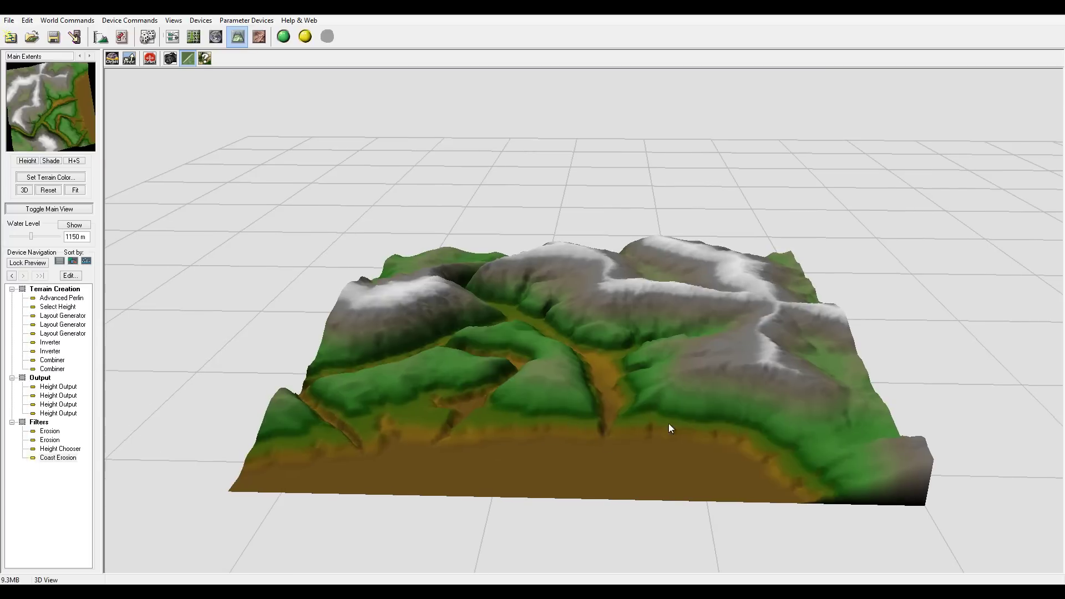
left_click_drag(341, 449, 524, 417)
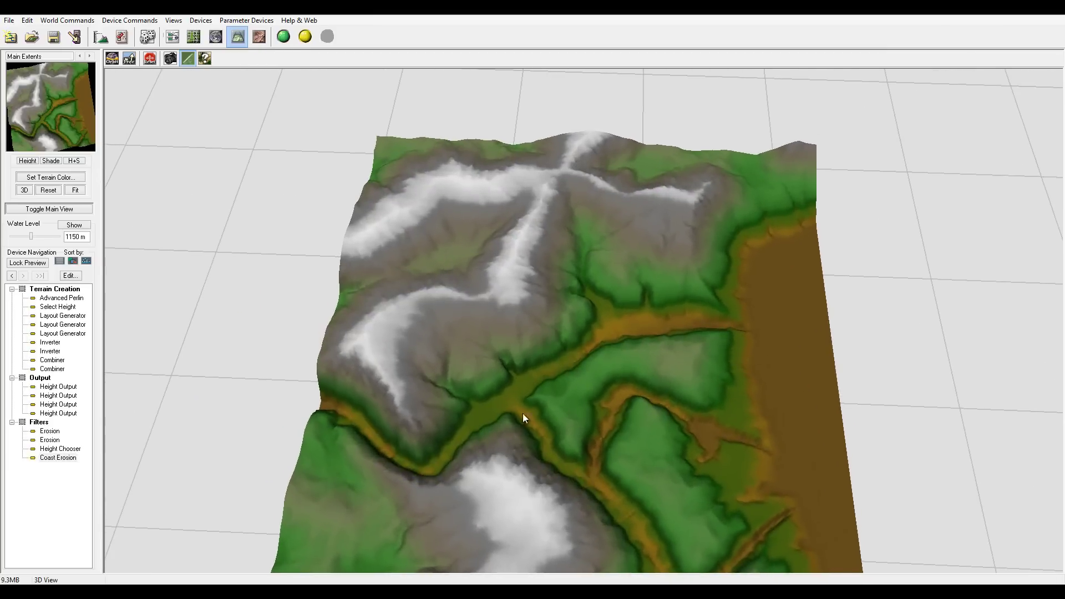
left_click_drag(628, 367, 479, 371)
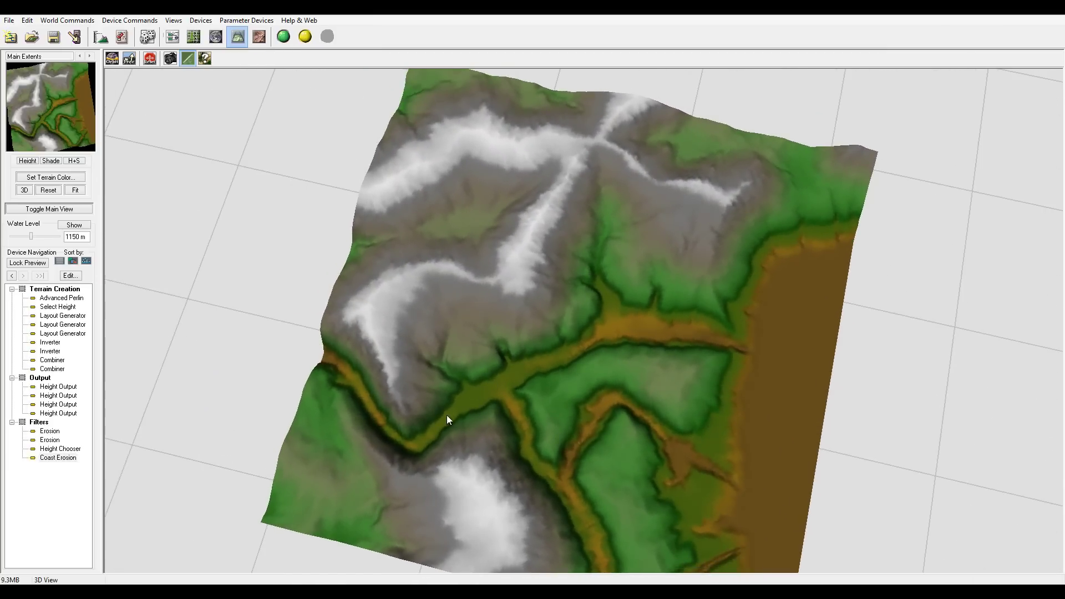
left_click_drag(447, 415, 487, 140)
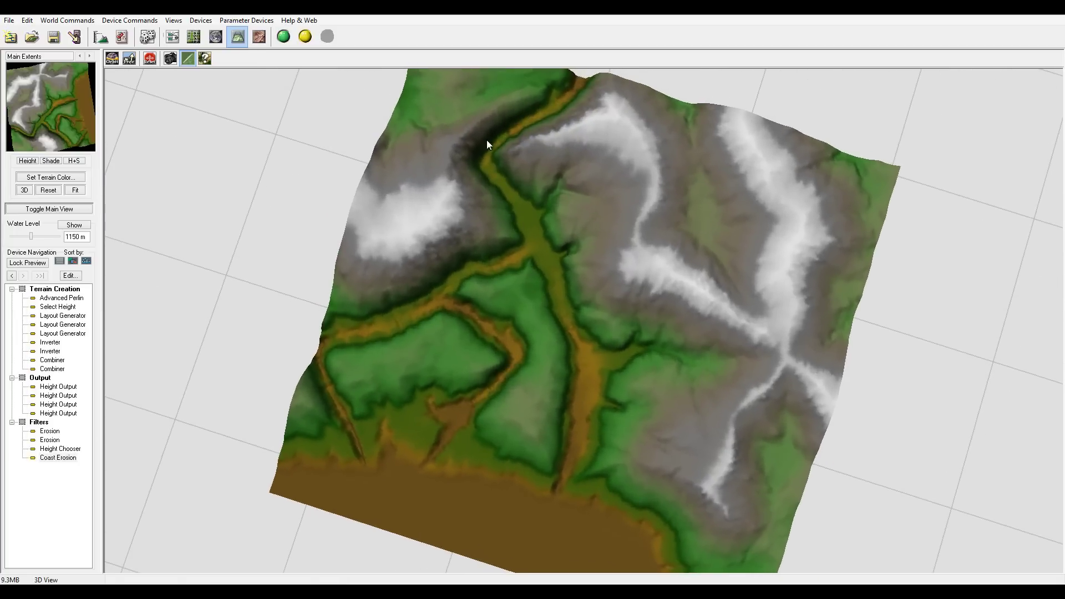
left_click_drag(545, 273, 577, 210)
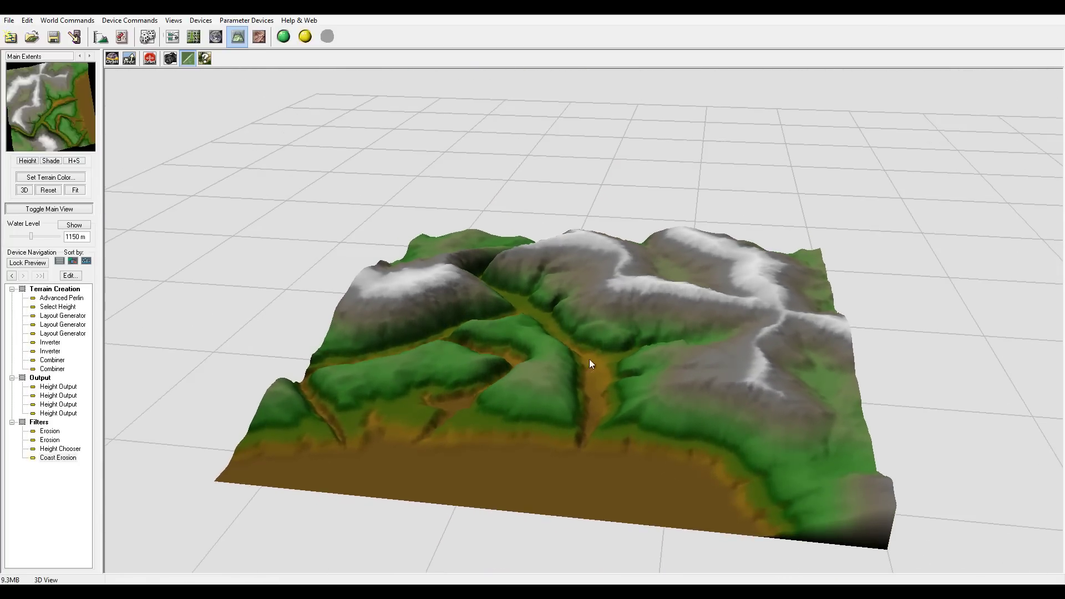
left_click_drag(589, 359, 534, 366)
left_click_drag(549, 294, 560, 145)
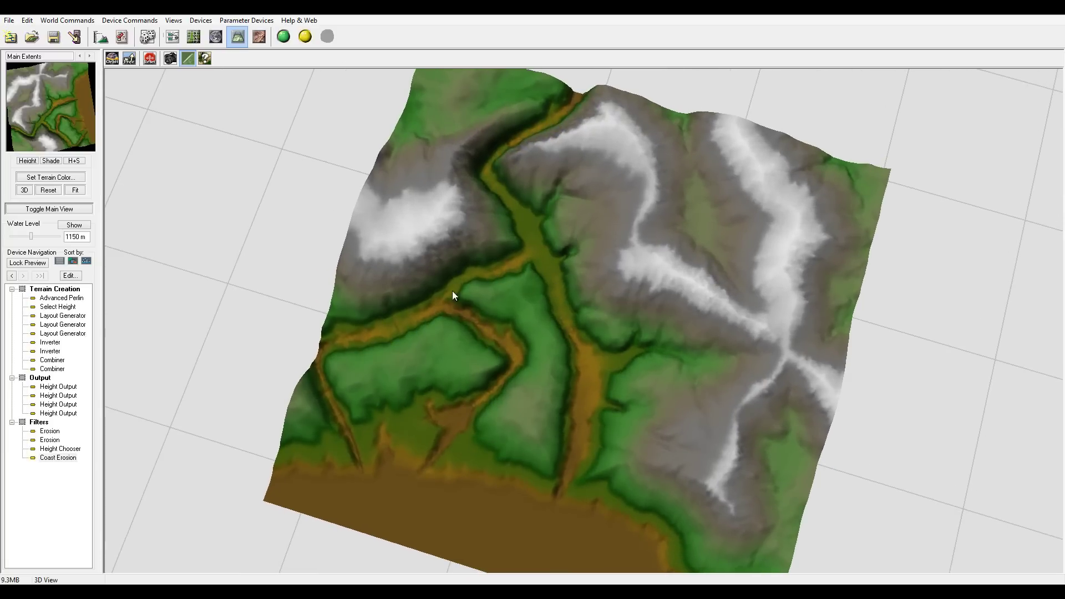
left_click_drag(589, 322, 467, 433)
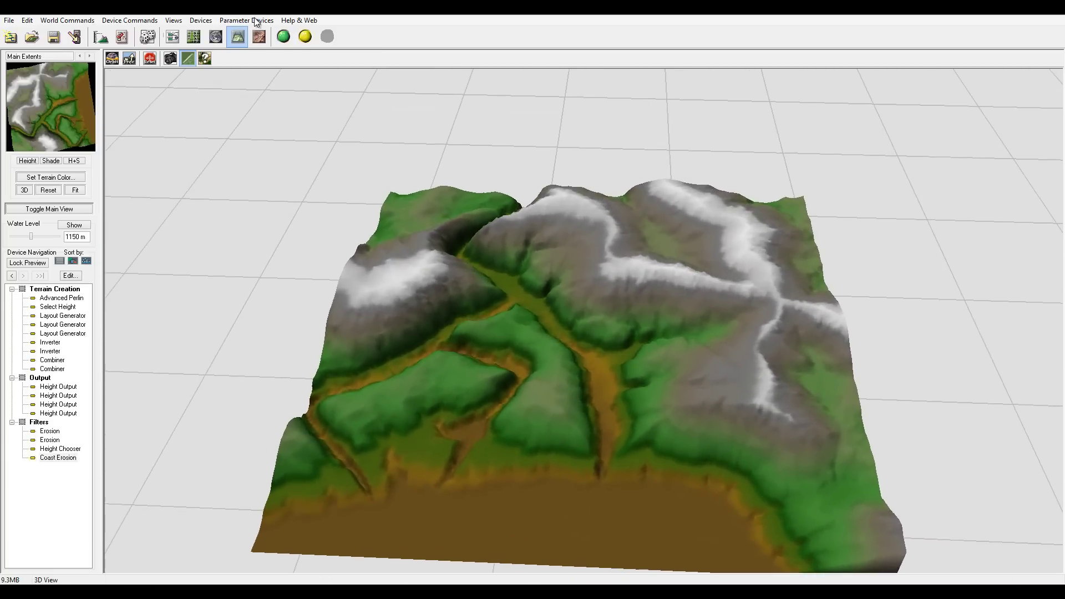
Step: Build the full main extents terrain and inspect the coast erosion along the shore and river valleys
left_click(305, 36)
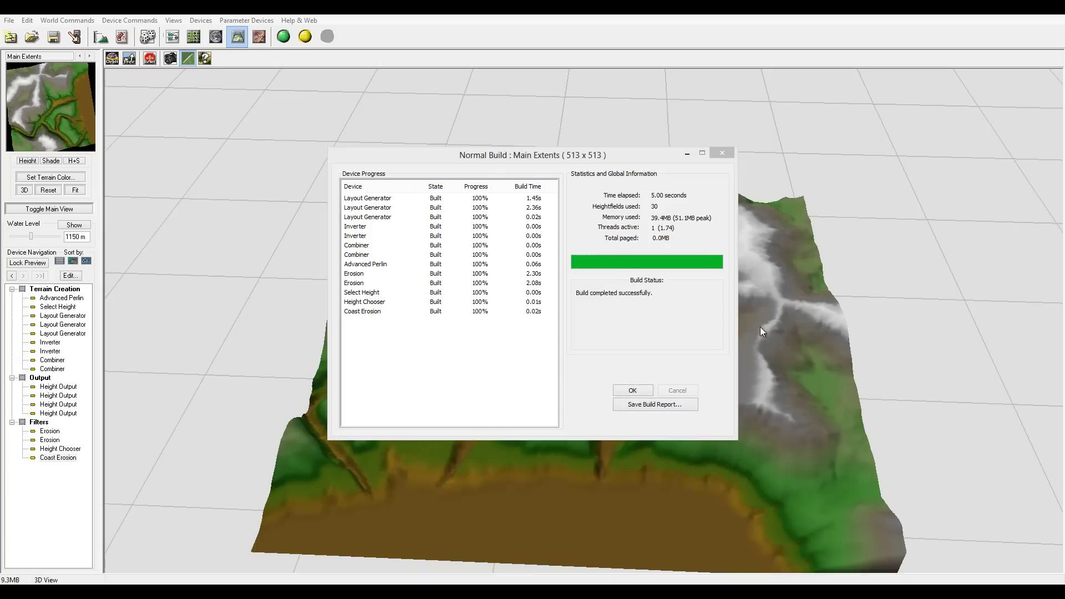
left_click(632, 390)
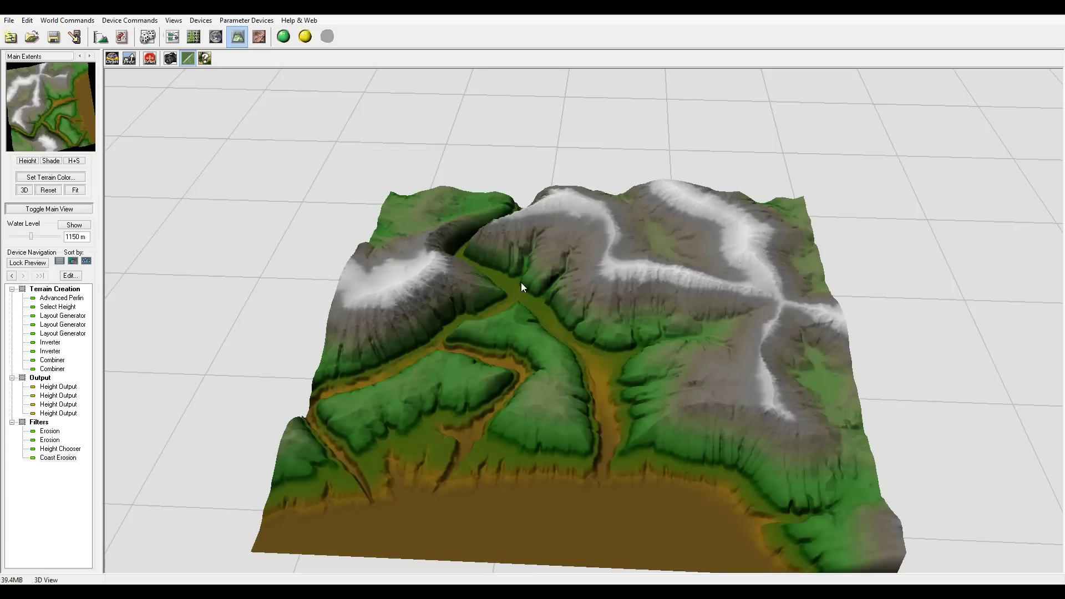
left_click_drag(555, 420, 450, 400)
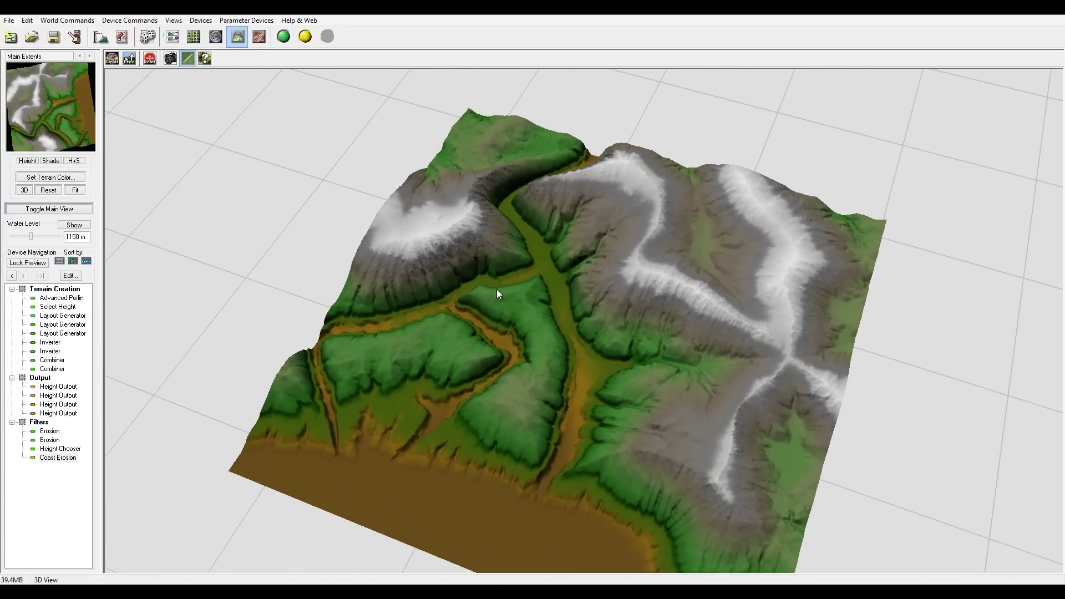
left_click_drag(539, 268, 562, 176)
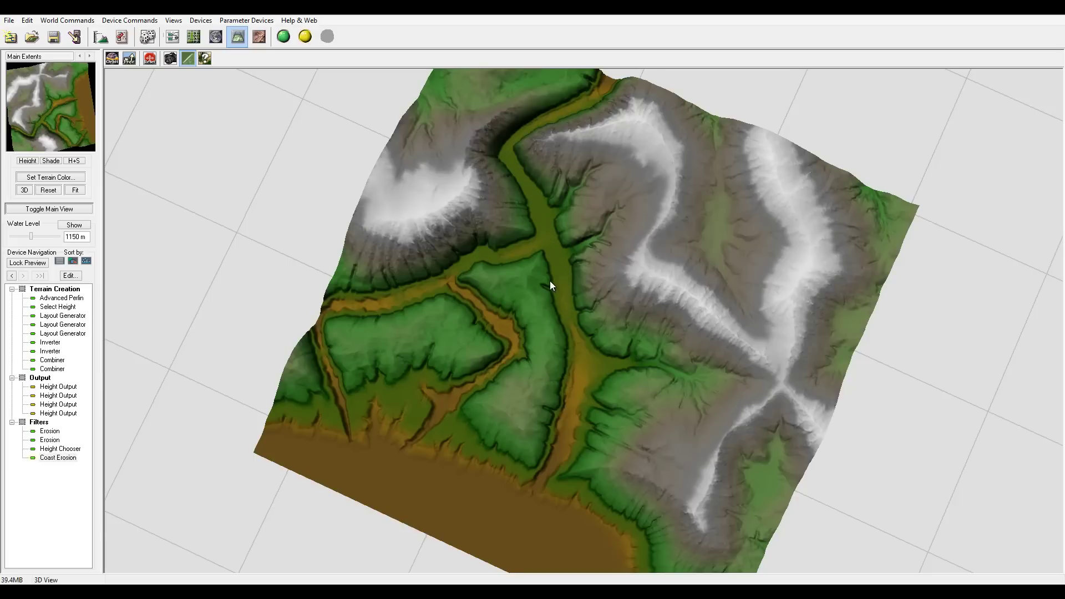
left_click_drag(550, 281, 579, 281)
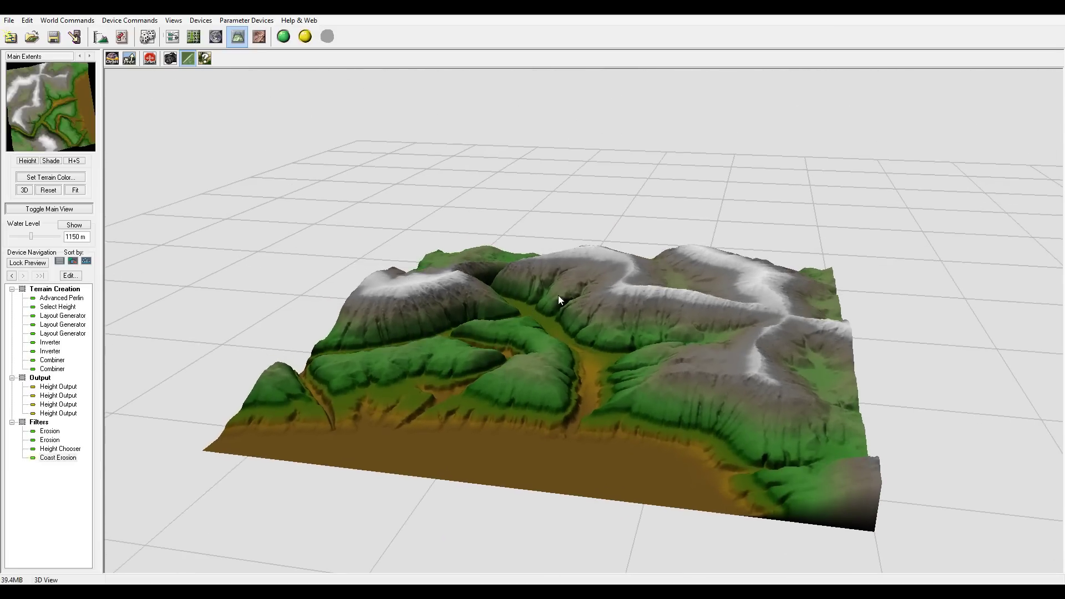
left_click_drag(562, 359, 574, 121)
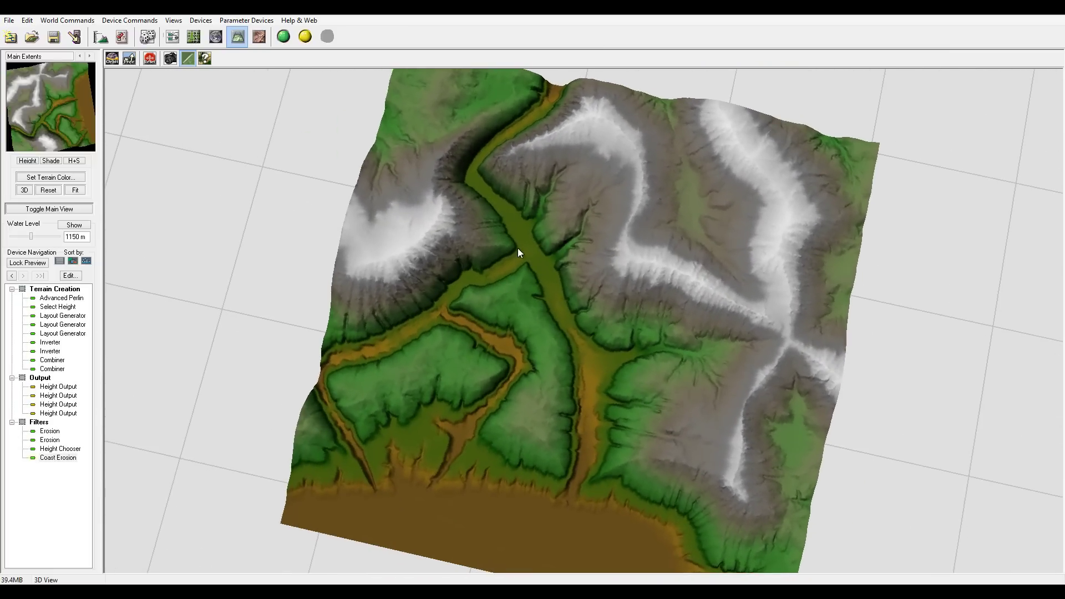
left_click_drag(498, 269, 135, 389)
Step: Adjust Coast Erosion to smoothing amount 3, water level 287.109 m and beach size 0.05, and lower its transition power
double_click(68, 457)
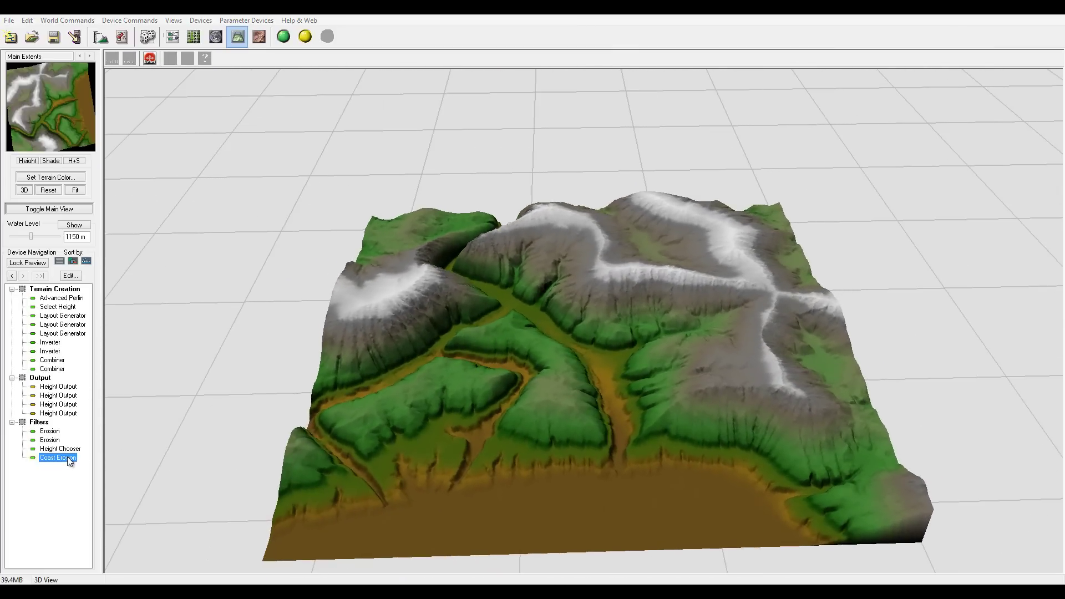
left_click_drag(512, 202, 808, 146)
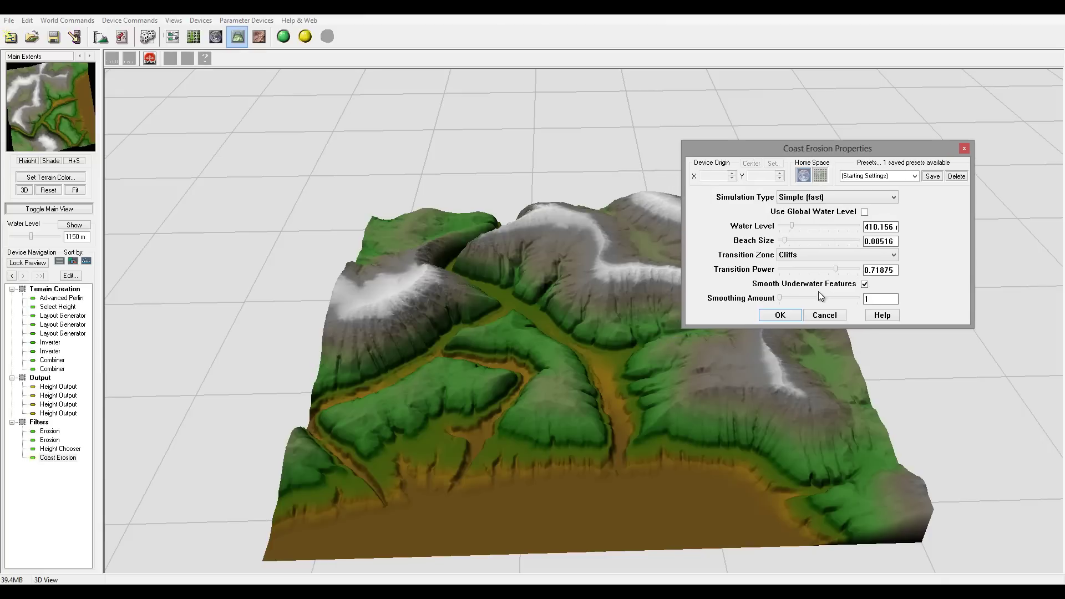
left_click_drag(781, 301, 790, 301)
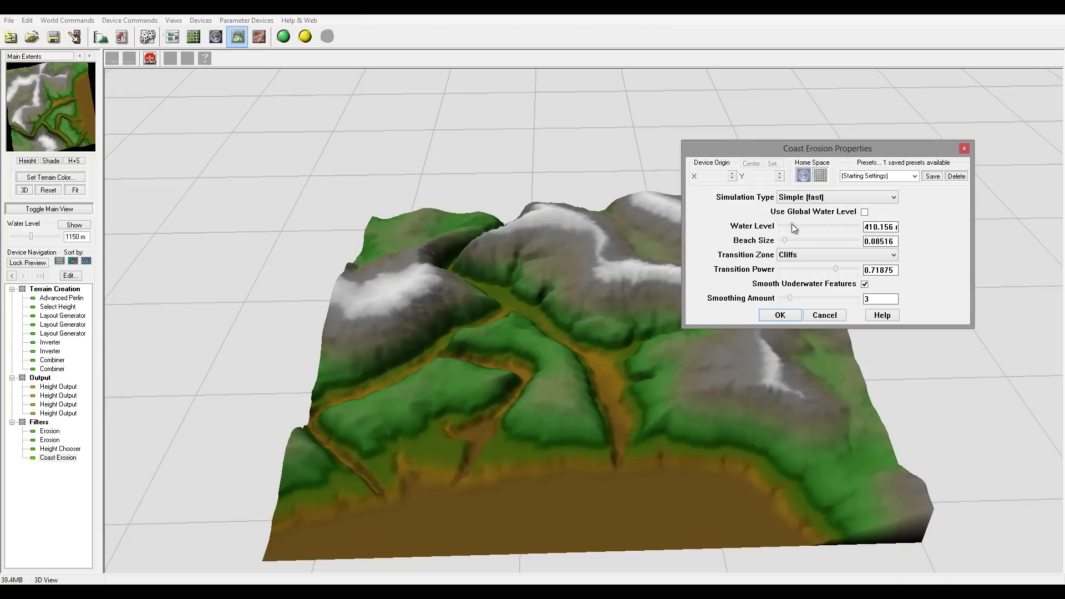
left_click_drag(790, 226, 791, 224)
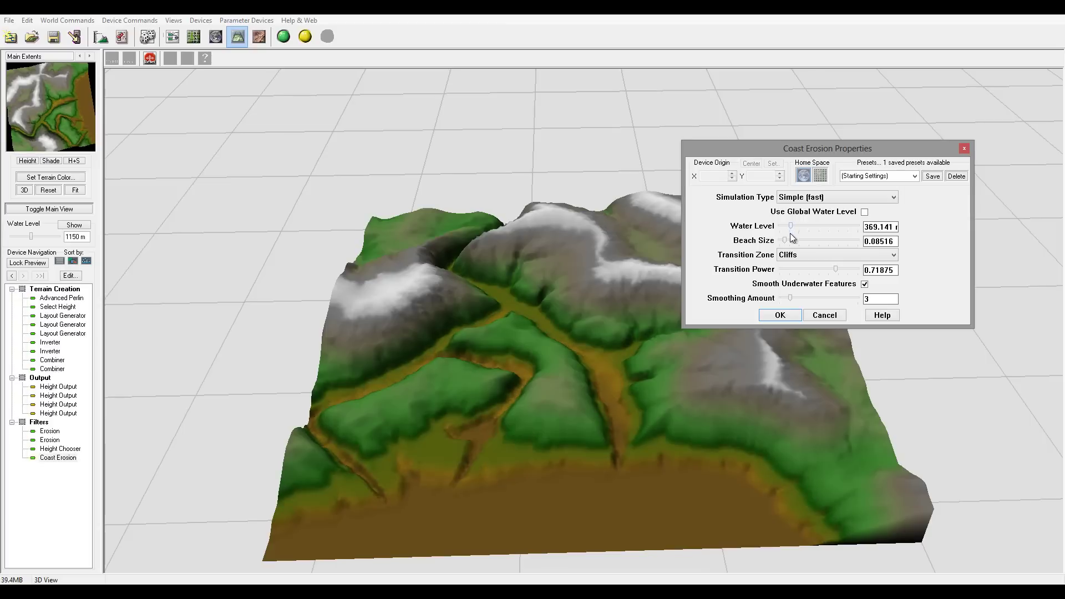
mouse_move(792, 224)
left_mouse_down()
mouse_move(792, 239)
mouse_move(780, 241)
left_mouse_up()
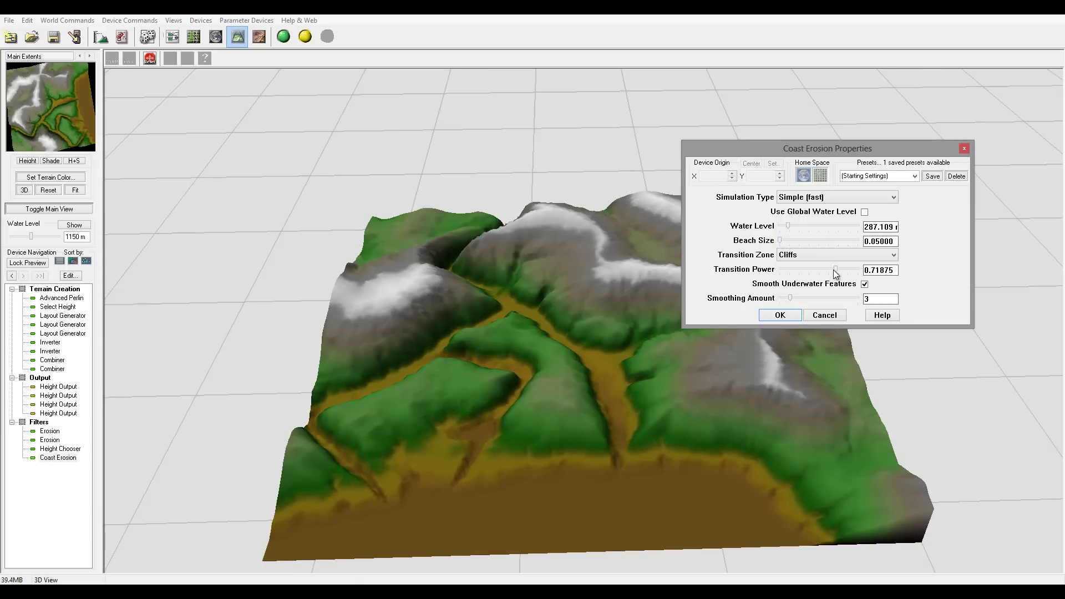
left_click_drag(837, 269, 807, 269)
left_click(786, 319)
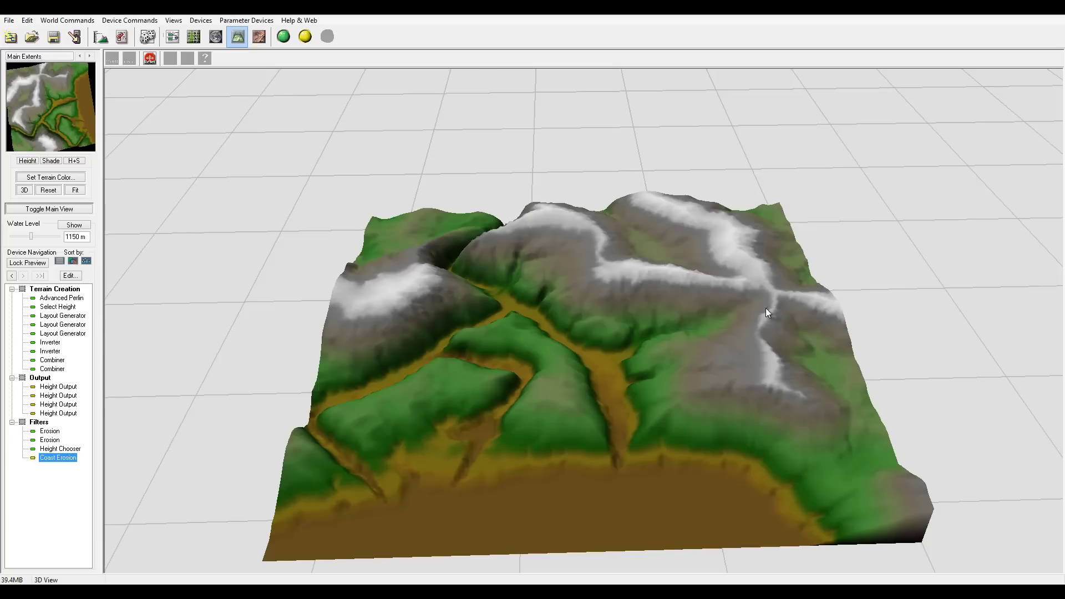
Step: Rebuild the terrain with the adjusted coast erosion and inspect the beaches and river banks
left_click(282, 36)
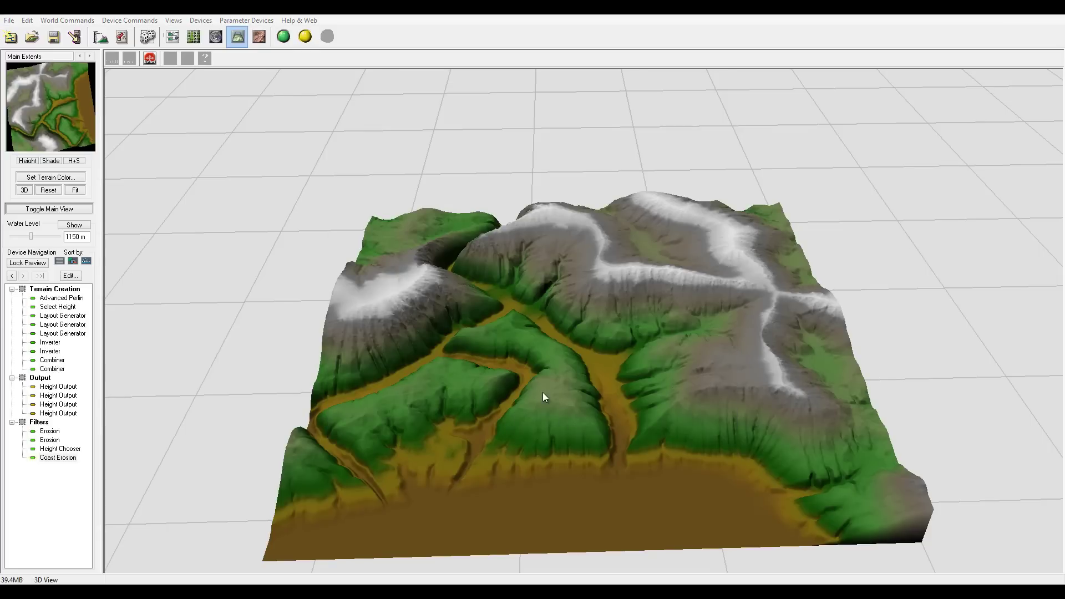
left_click_drag(486, 390, 562, 433)
left_click_drag(498, 317, 580, 333)
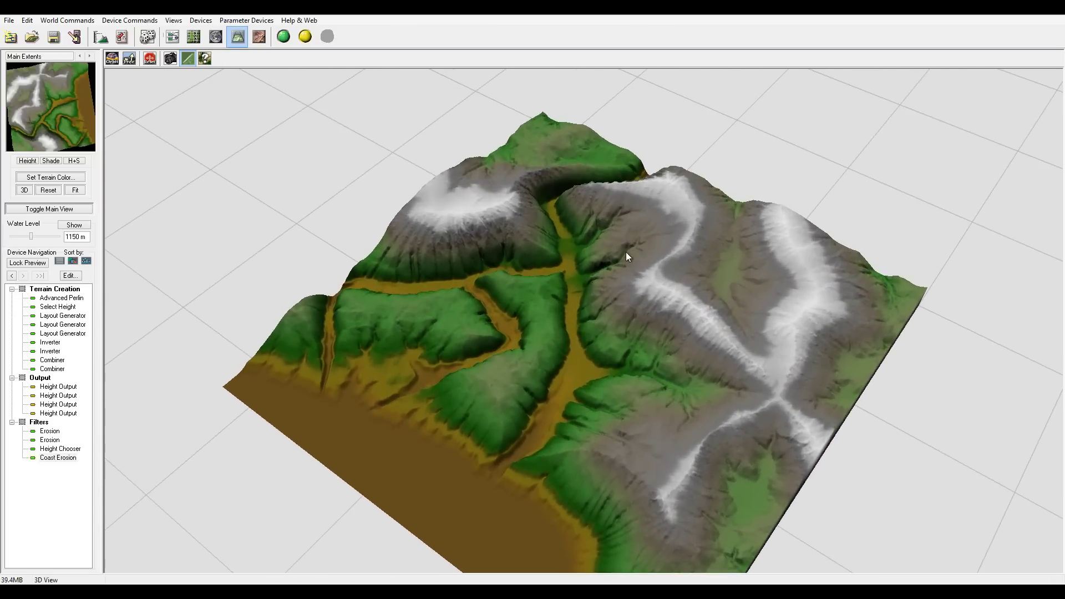
left_click_drag(568, 294, 616, 258)
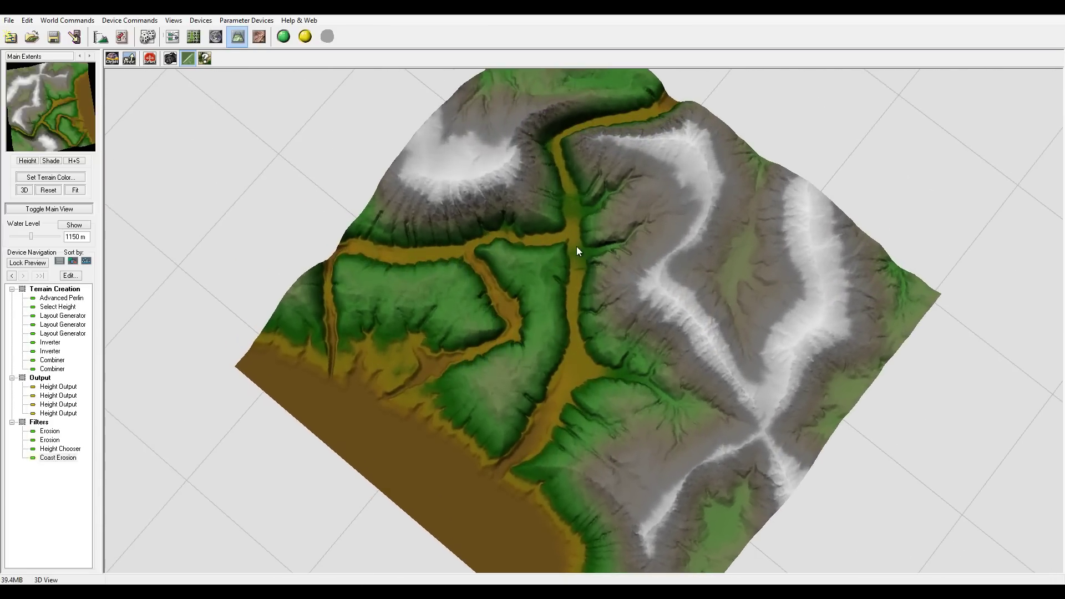
left_click_drag(553, 245, 470, 418)
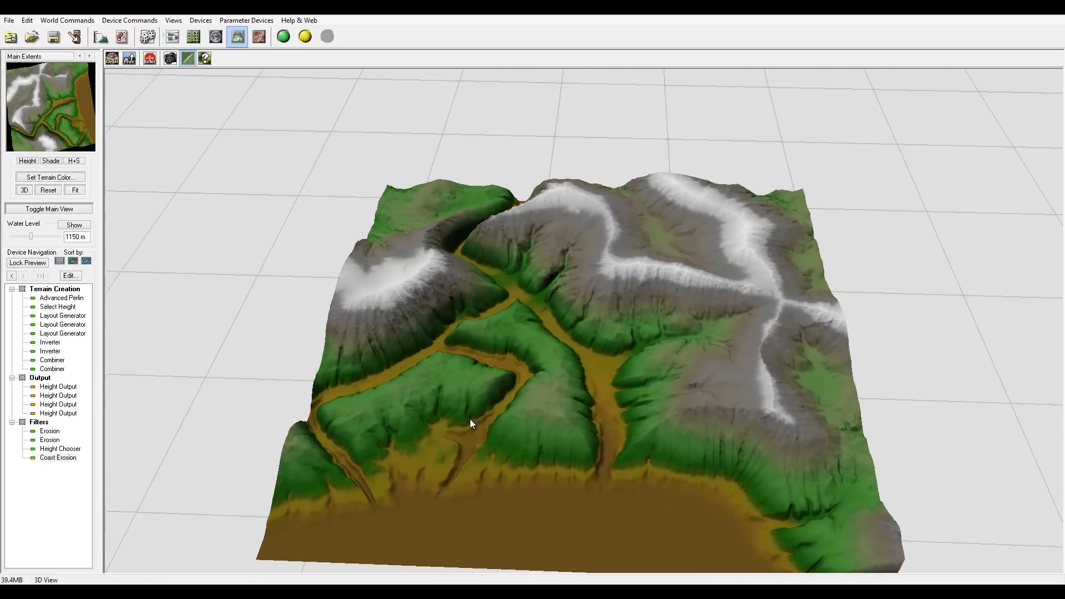
Step: Return to the device workview and move the Output group farther away from the Filters group
left_click(172, 37)
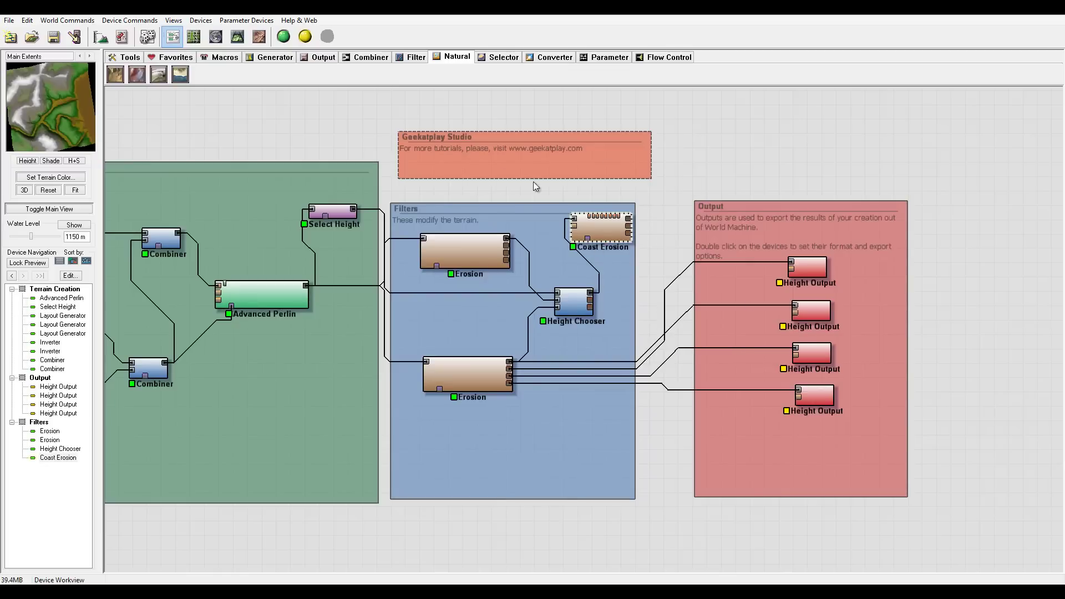
left_click(790, 212)
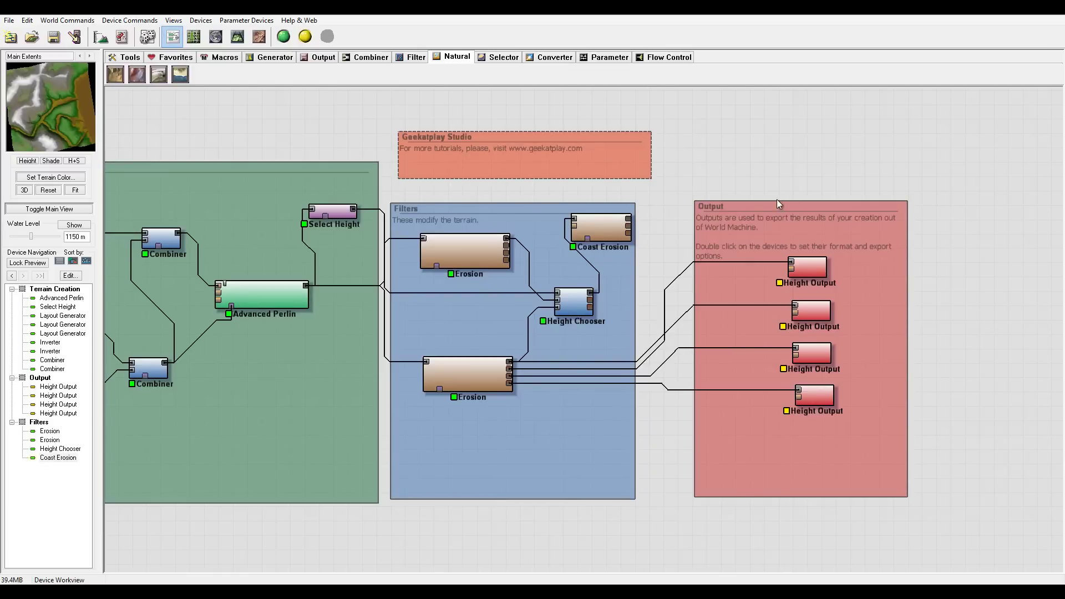
left_click_drag(750, 208, 845, 216)
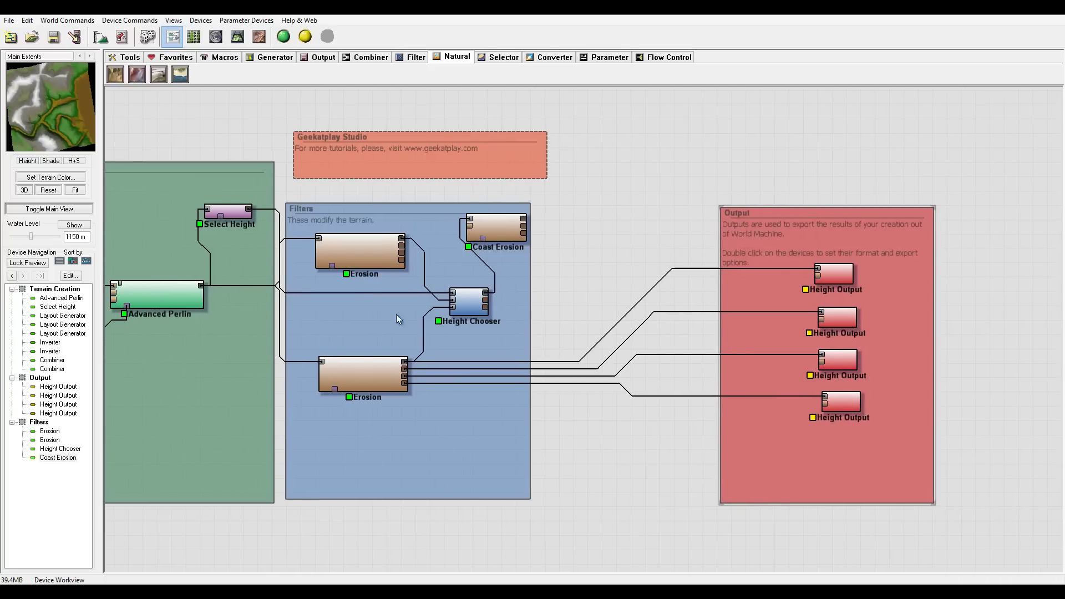
Step: Reposition the Height Chooser closer beneath the Coast Erosion device to free space in the Filters group
left_click(388, 391)
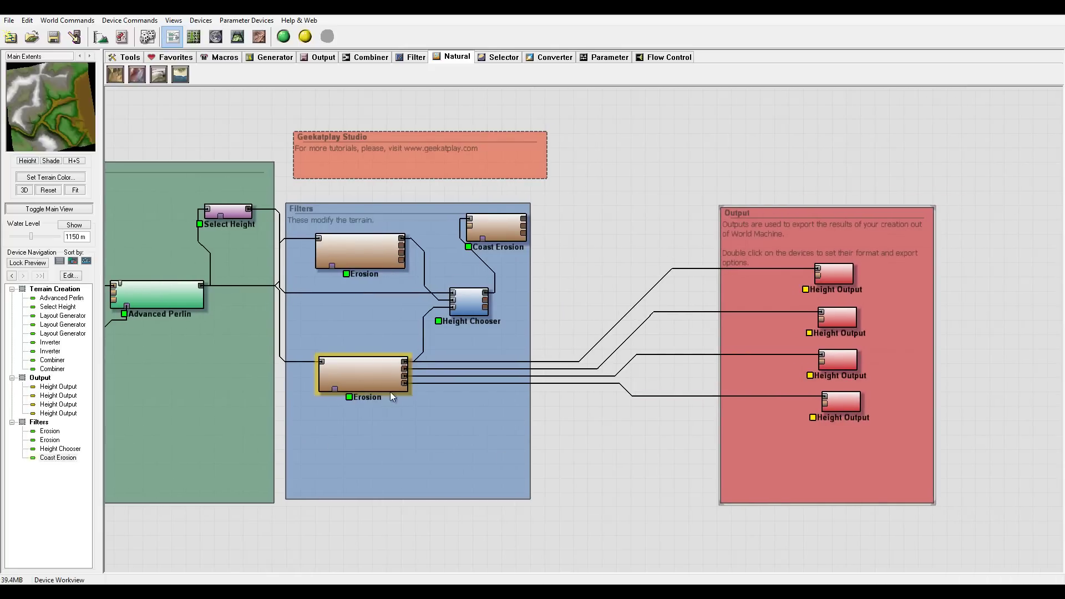
left_click(315, 181)
mouse_move(498, 239)
left_mouse_down()
mouse_move(498, 226)
mouse_move(497, 237)
left_mouse_up()
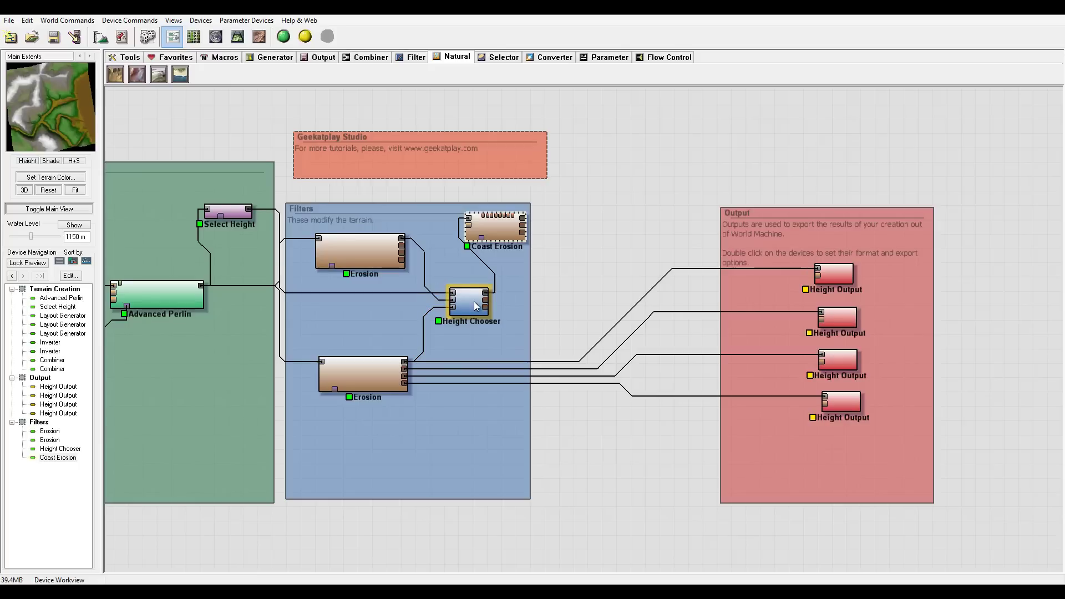
mouse_move(474, 303)
left_mouse_down()
mouse_move(470, 289)
mouse_move(477, 300)
mouse_move(488, 291)
left_mouse_up()
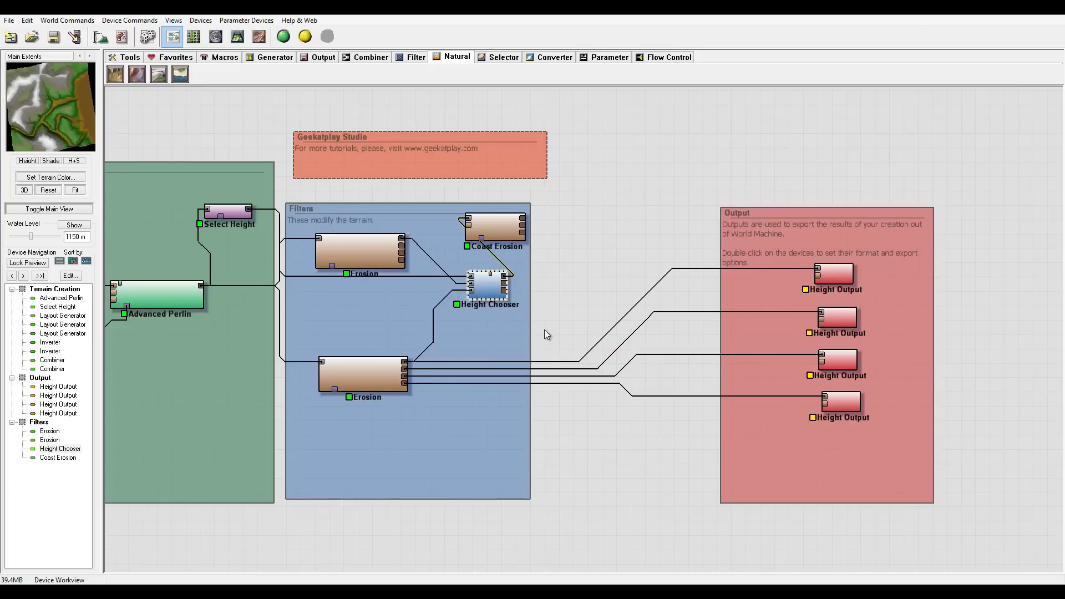
Step: Duplicate the Height Chooser below the original and connect it to both Erosion devices' second outputs and Select Height's primary output
key("ctrl+v")
left_click_drag(498, 302, 488, 337)
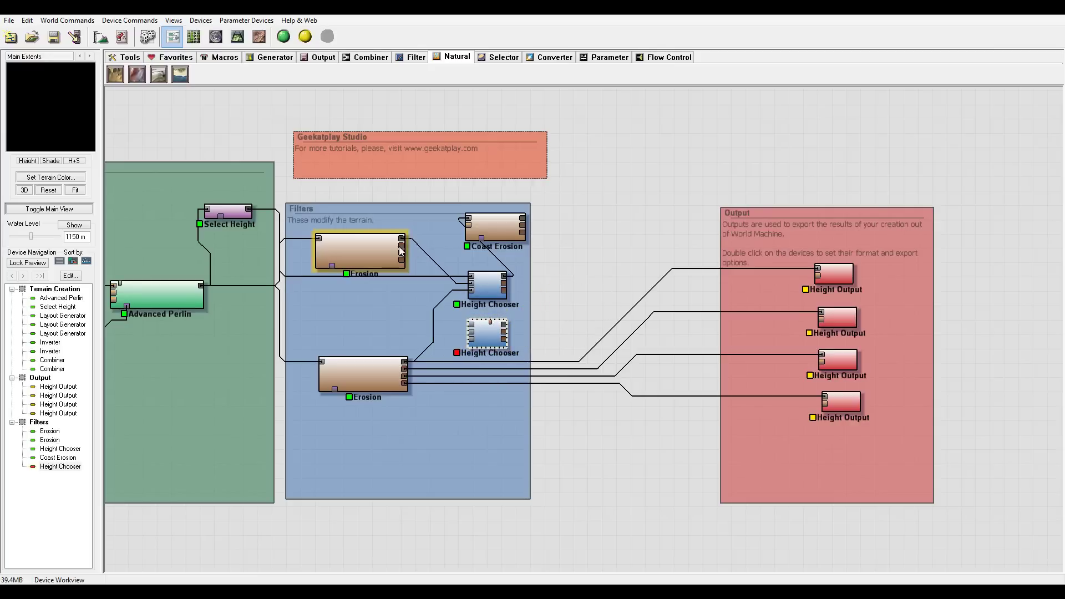
left_click_drag(401, 245, 473, 336)
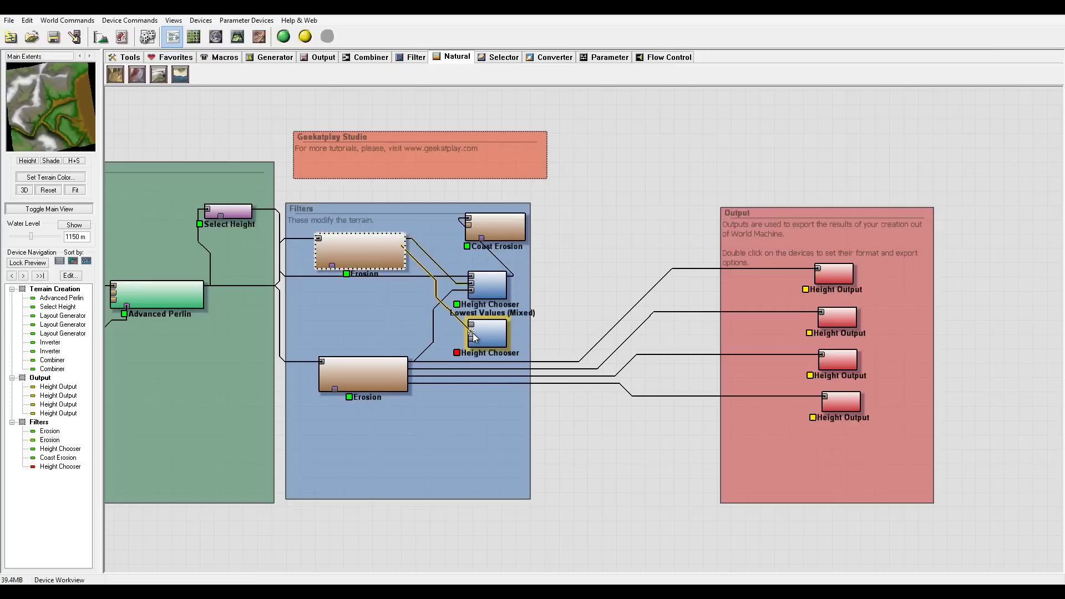
left_click_drag(409, 368, 472, 339)
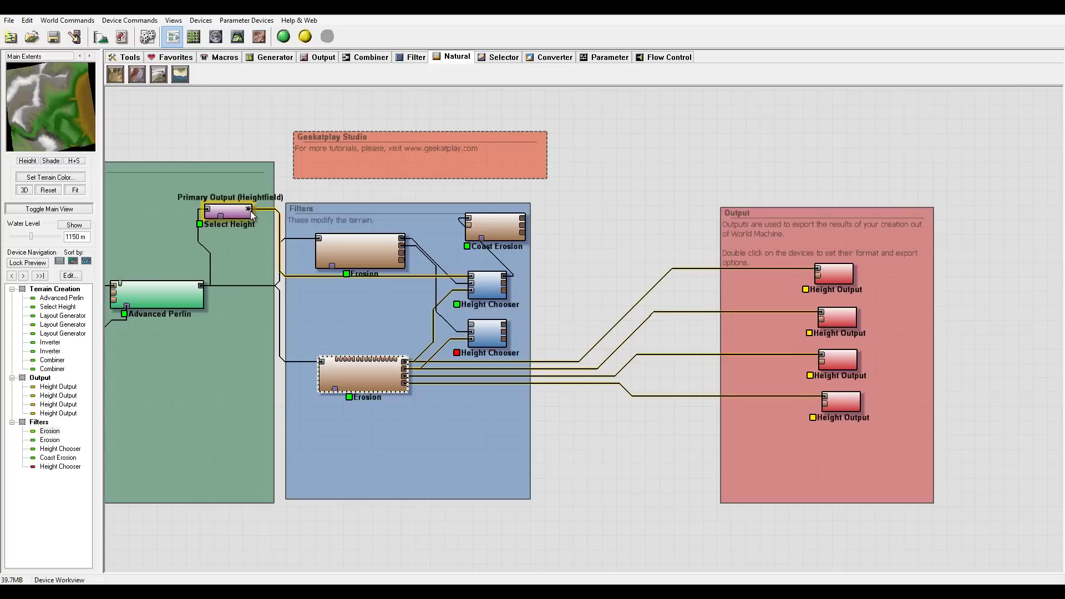
left_click_drag(250, 211, 470, 324)
Step: Move Select Height down beneath Advanced Perlin's output and shift the second Height Chooser slightly closer to the first
left_click_drag(232, 228, 240, 294)
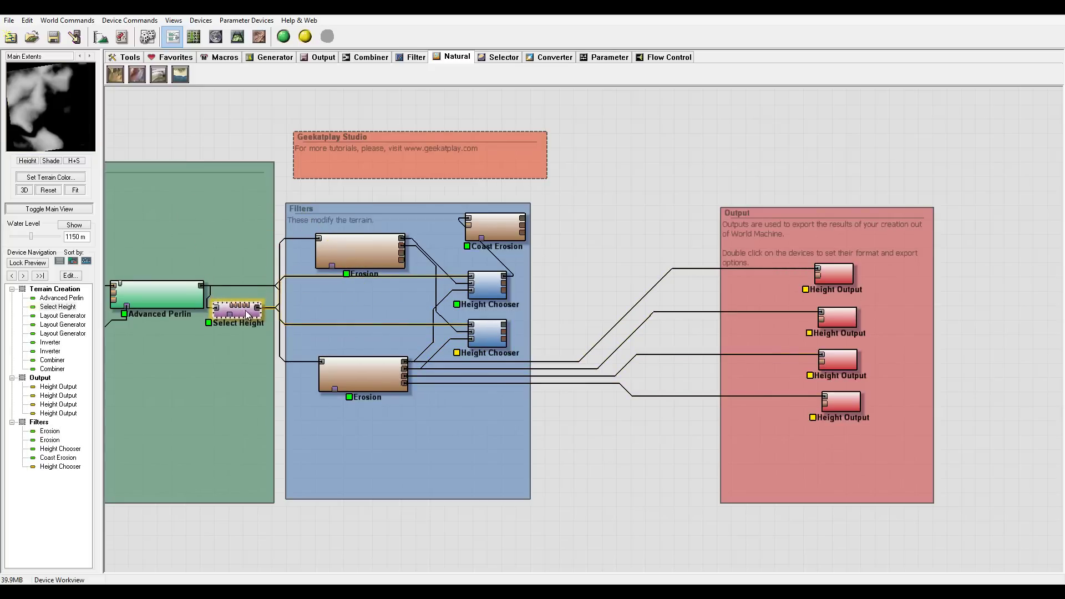
left_click_drag(510, 332, 510, 327)
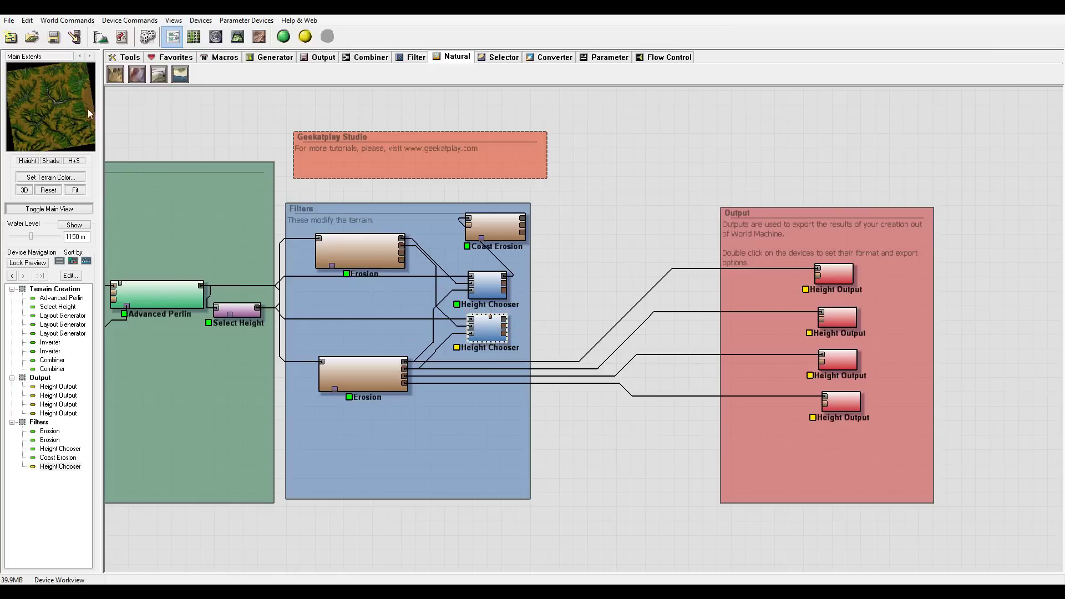
Step: Compare the terrain previews of the upper Height Chooser and both Erosion devices
left_click(490, 292)
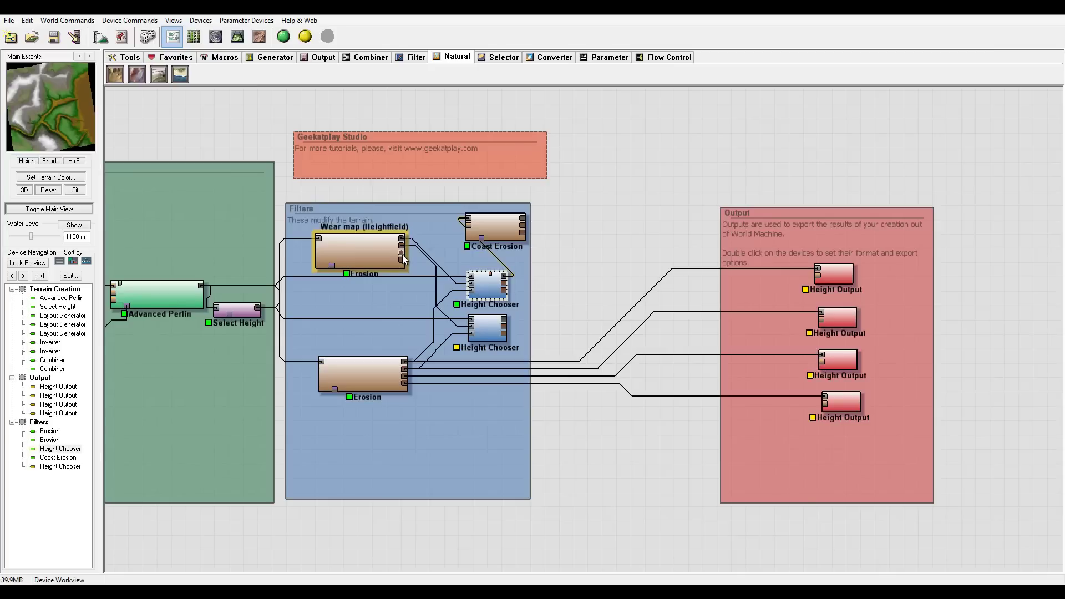
left_click(389, 378)
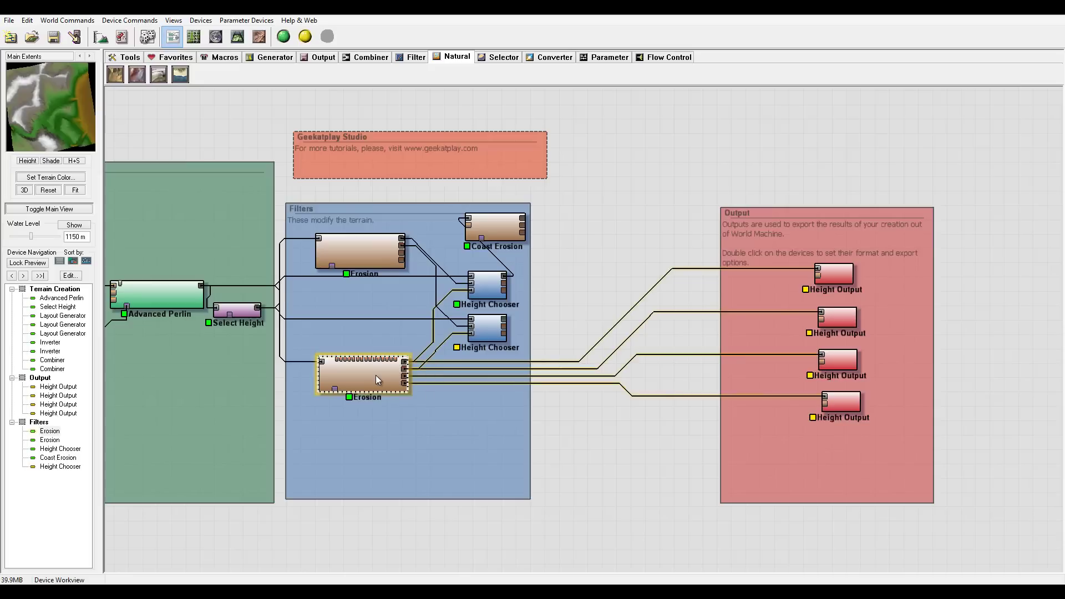
left_click(376, 259)
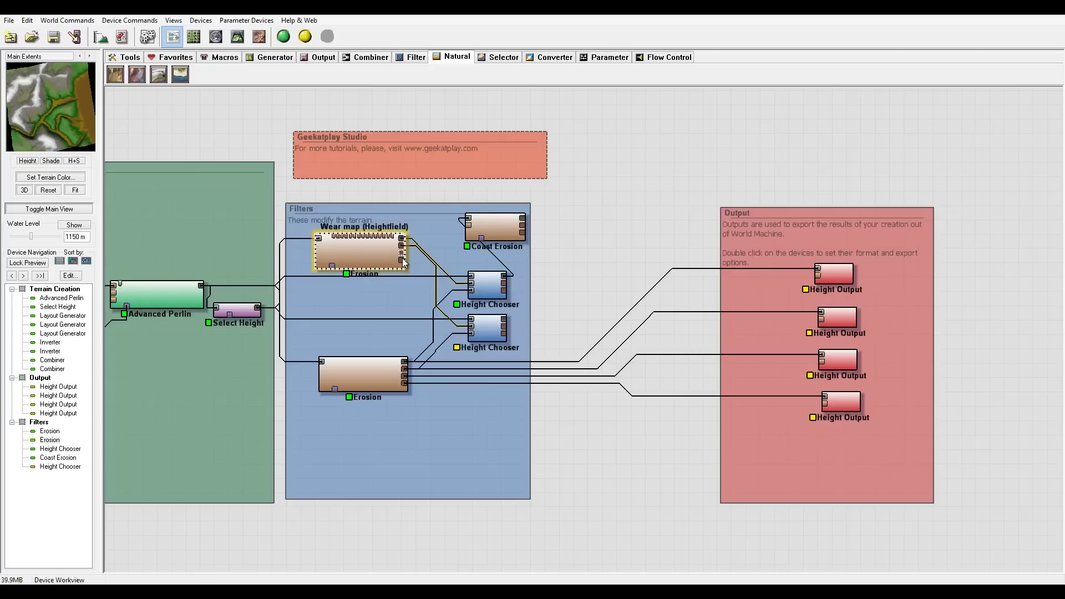
left_click_drag(401, 259, 476, 305)
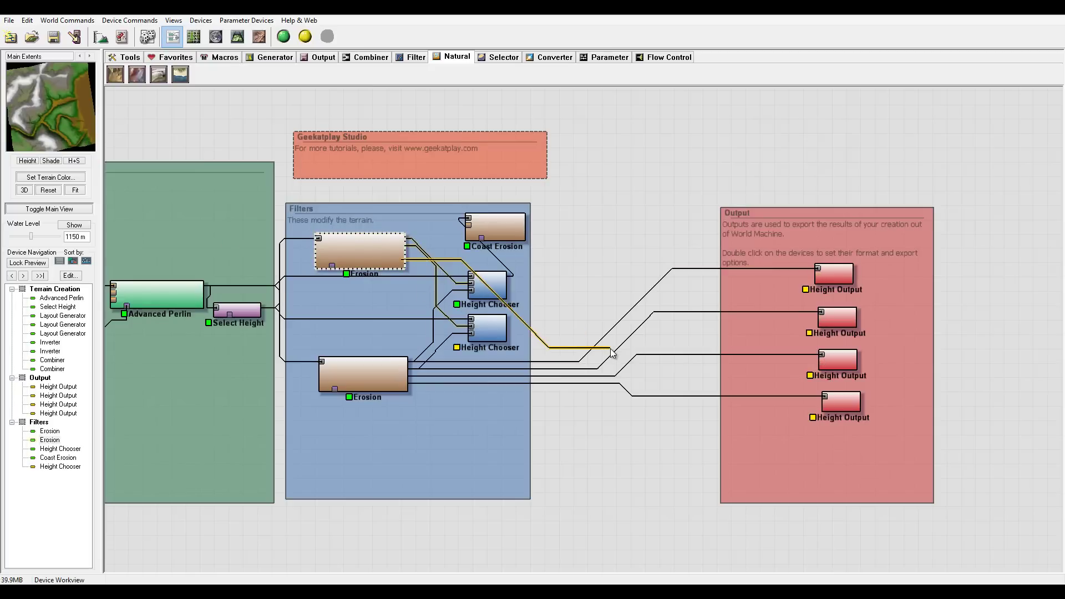
left_click(609, 263)
Step: Check the file output settings of the third and fourth Height Output devices to identify which map each exports
double_click(839, 360)
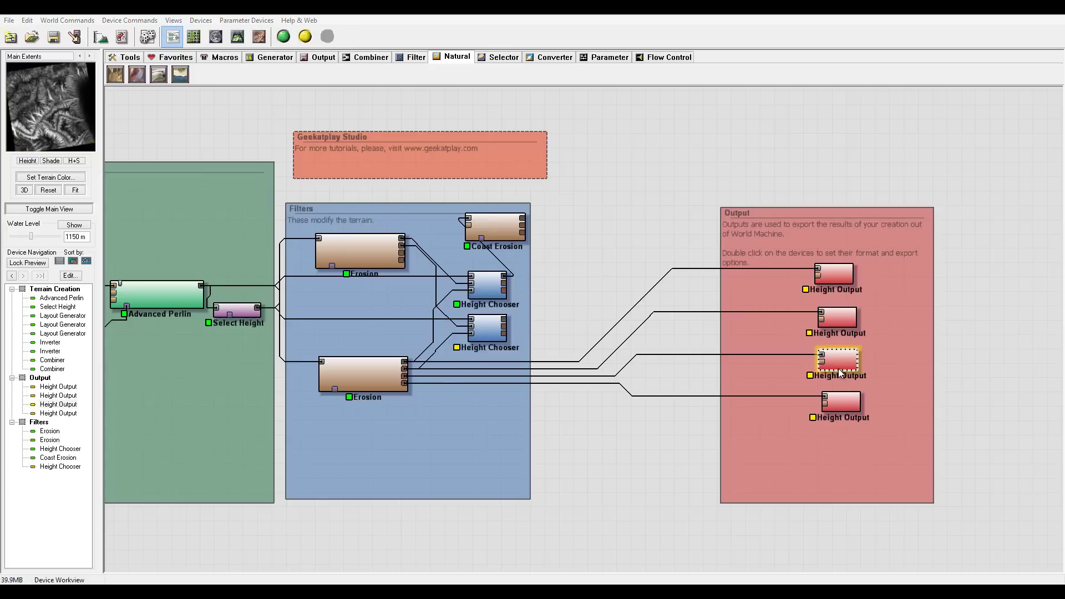
left_click(610, 169)
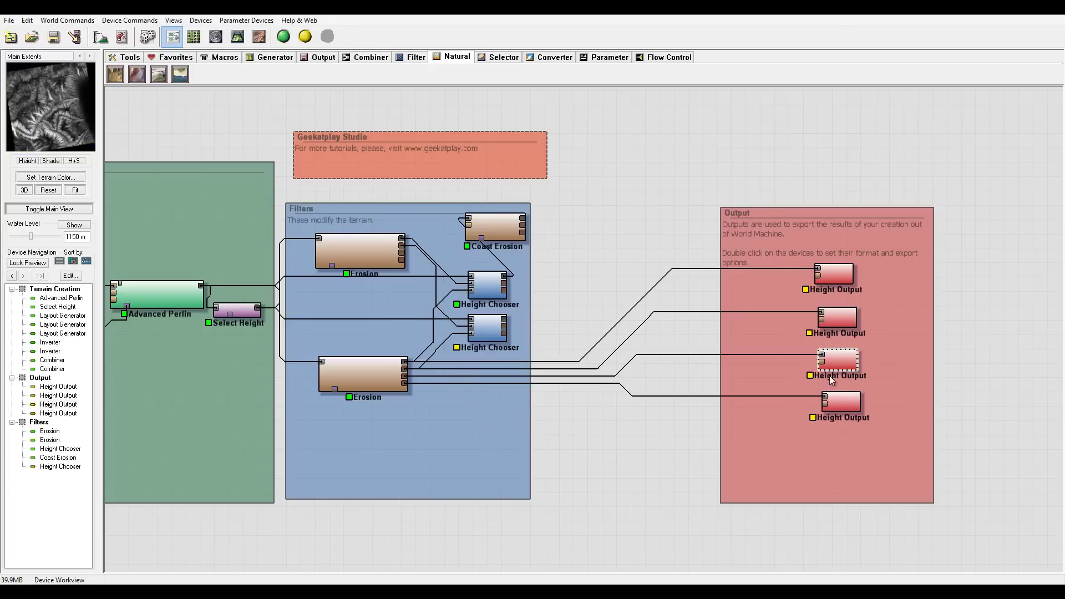
double_click(854, 401)
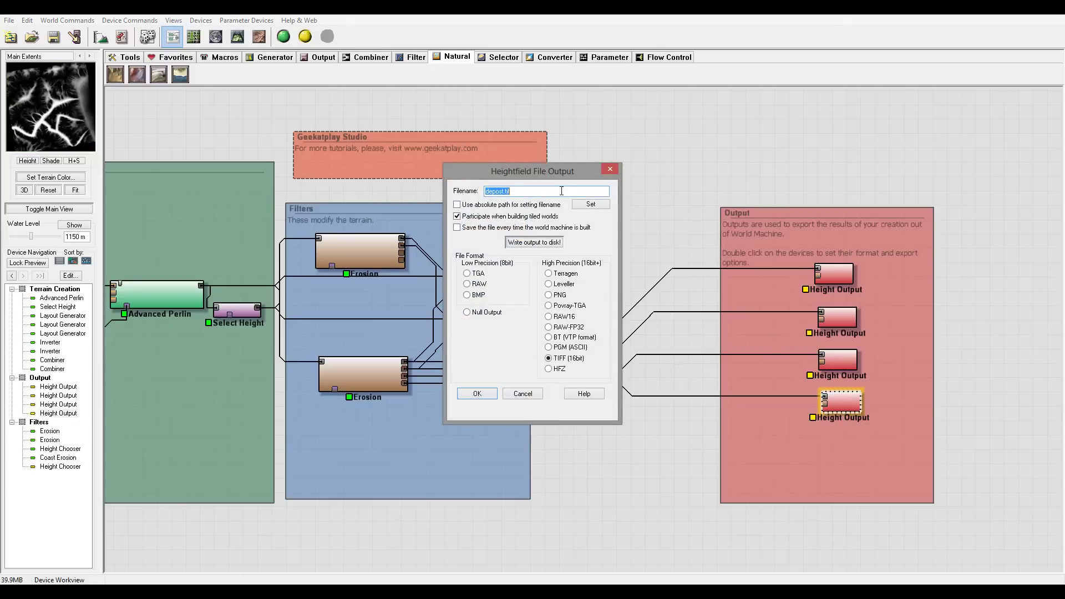
left_click(610, 169)
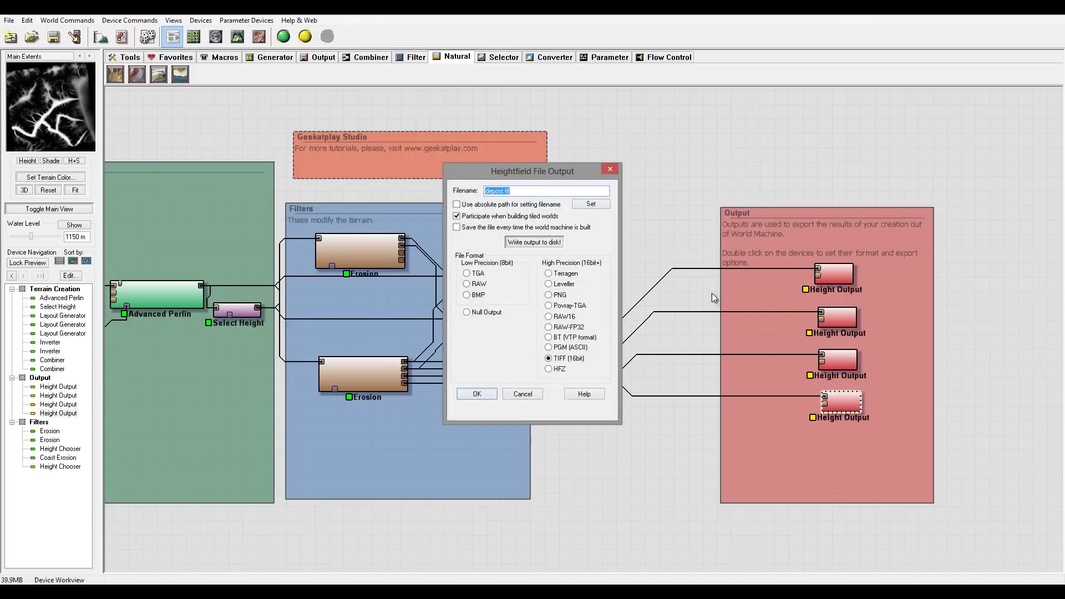
Step: Reconnect the bottom Height Output so it receives the upper Erosion device's deposition map
left_click_drag(844, 408, 837, 441)
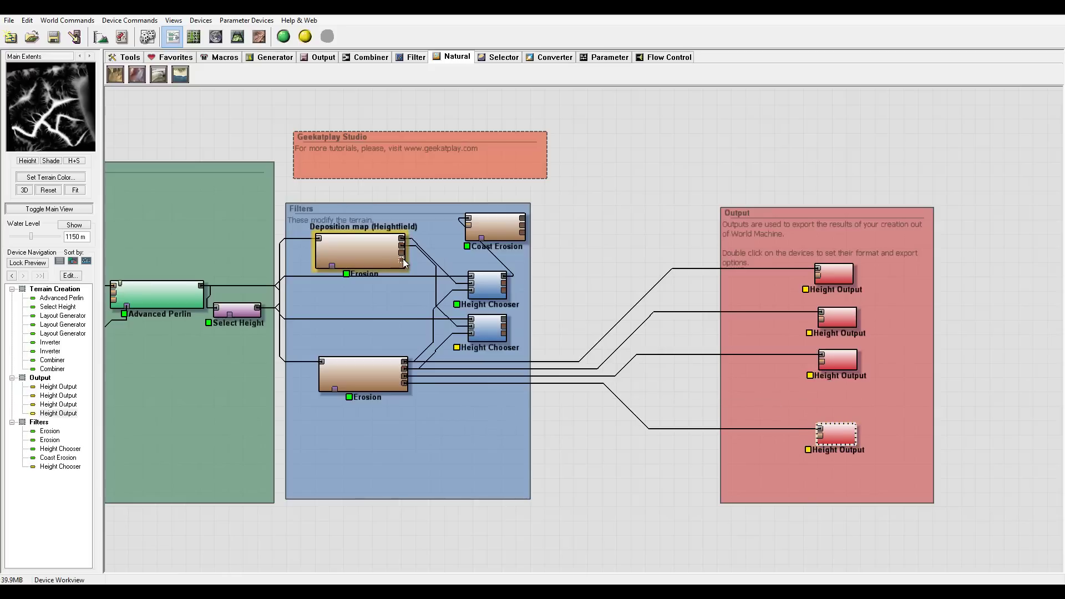
left_click(402, 259)
left_click_drag(413, 267, 854, 416)
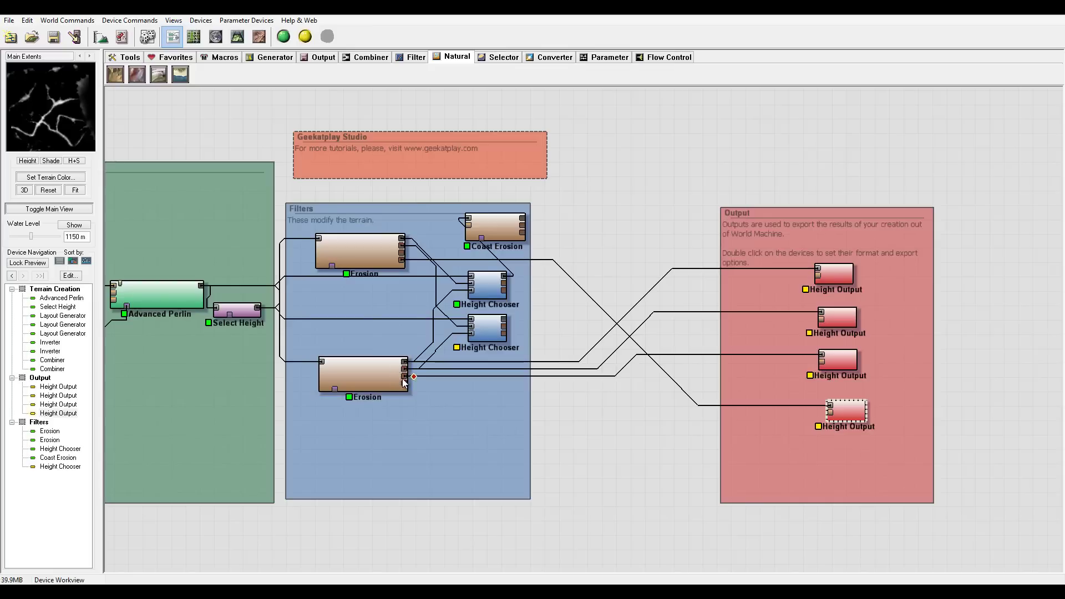
Step: Shift the three lower Height Output devices farther down inside the Output group
left_click_drag(831, 357, 855, 432)
left_click_drag(854, 380, 854, 397)
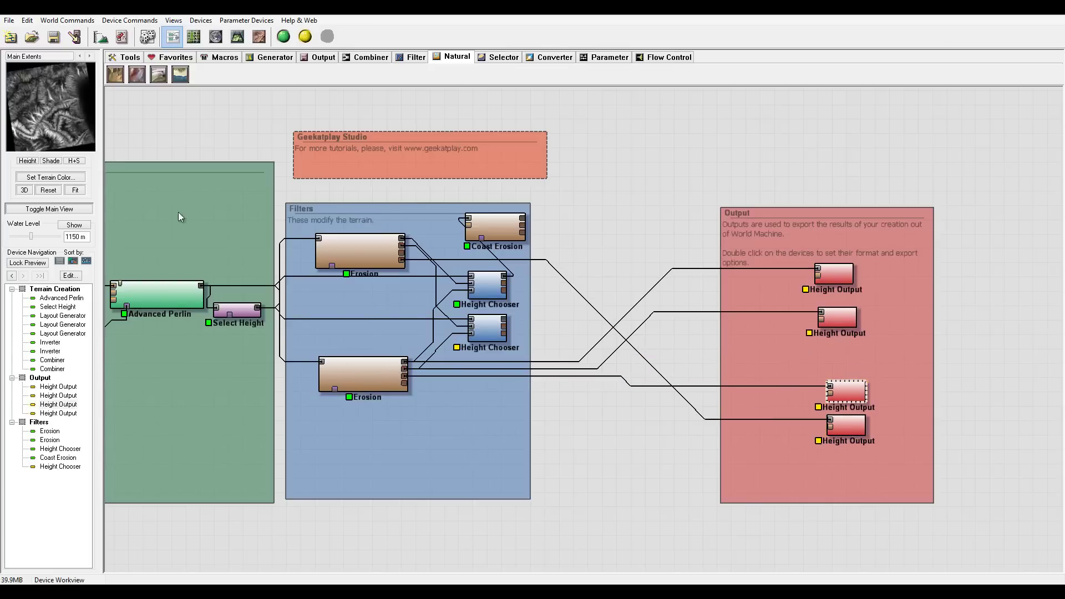
left_click_drag(826, 327, 834, 351)
Step: Check the second Height Output's file settings, then connect it to the new Height Chooser and the first Height Output to Coast Erosion's primary output
double_click(841, 348)
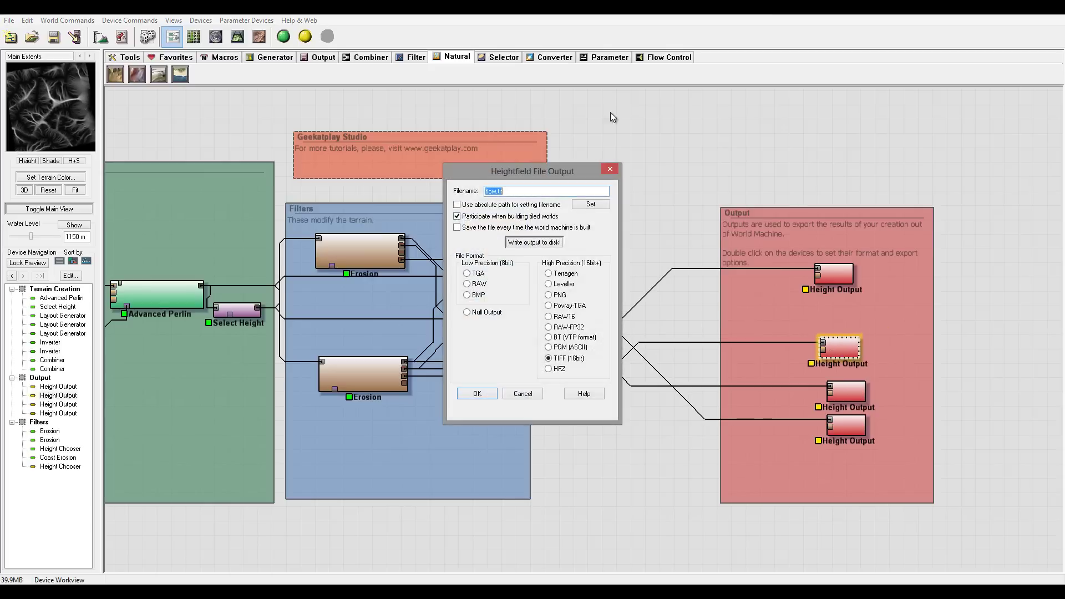
key("Escape")
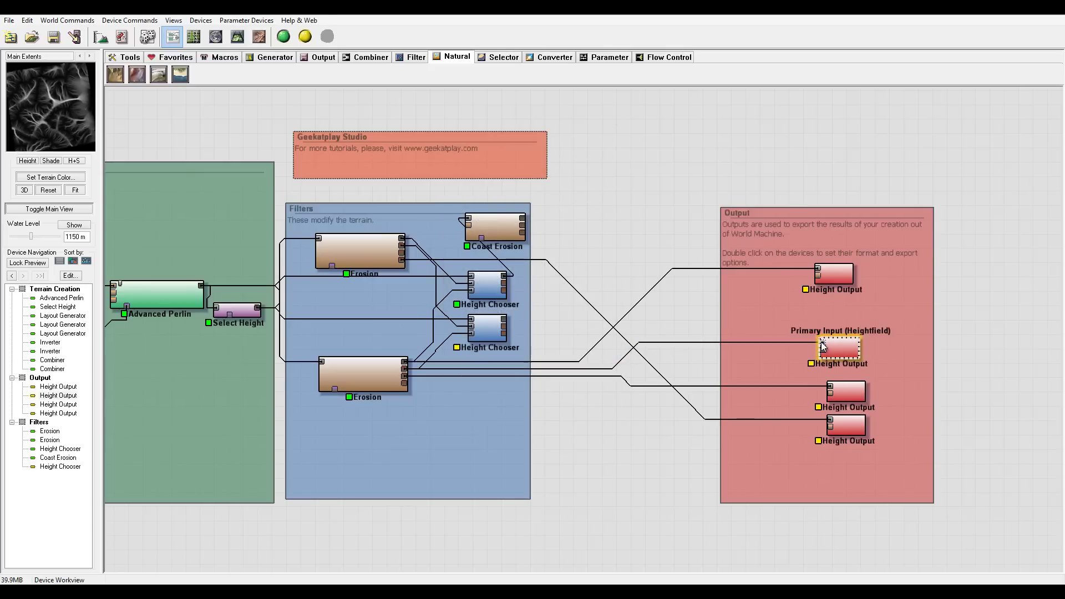
left_click_drag(823, 342, 478, 325)
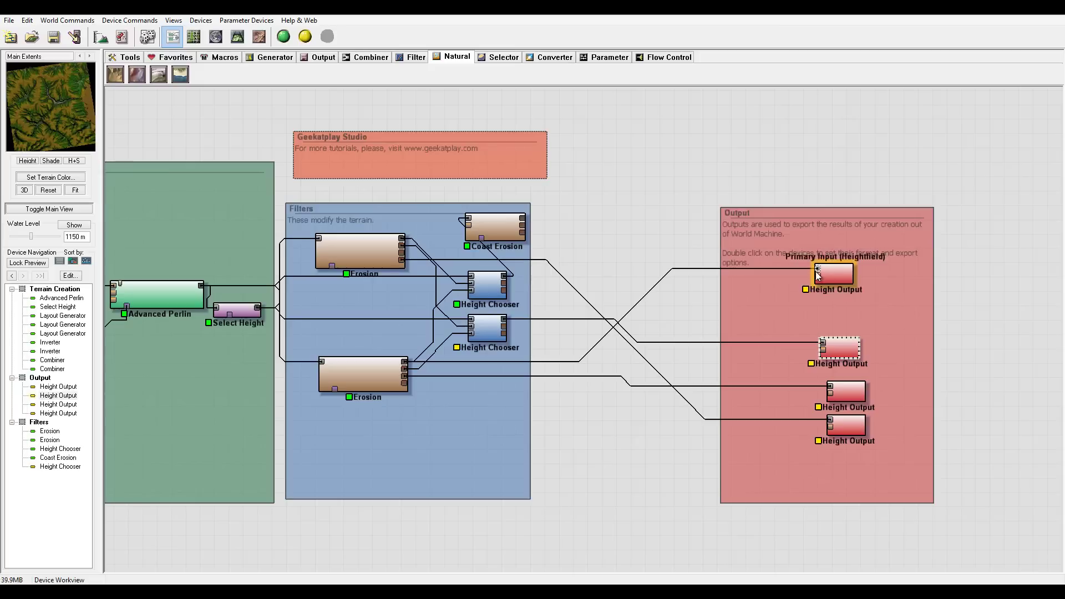
left_click_drag(821, 270, 473, 280)
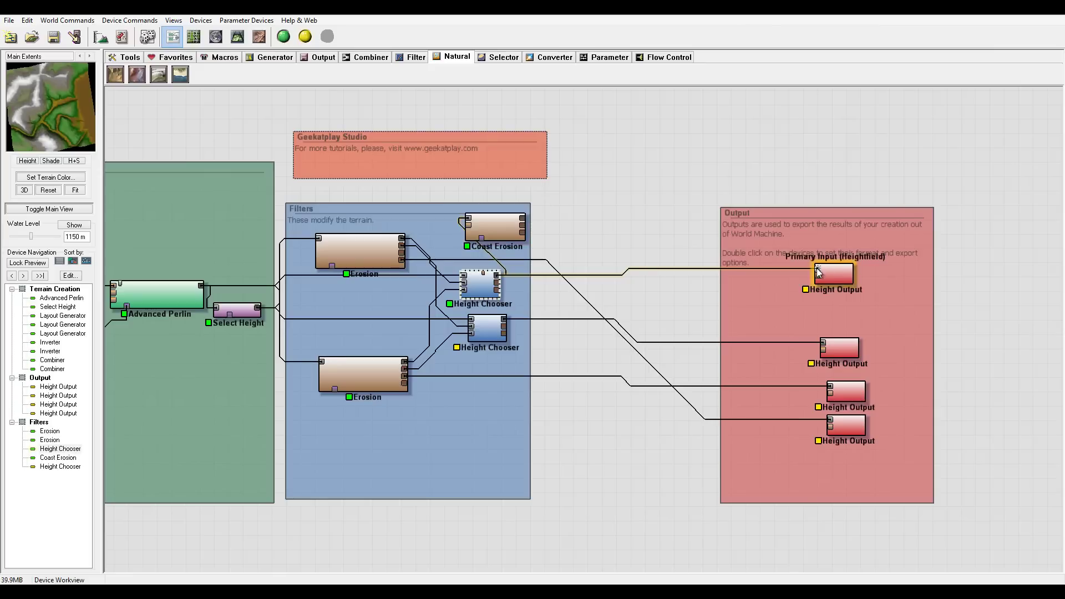
left_click_drag(817, 268, 522, 218)
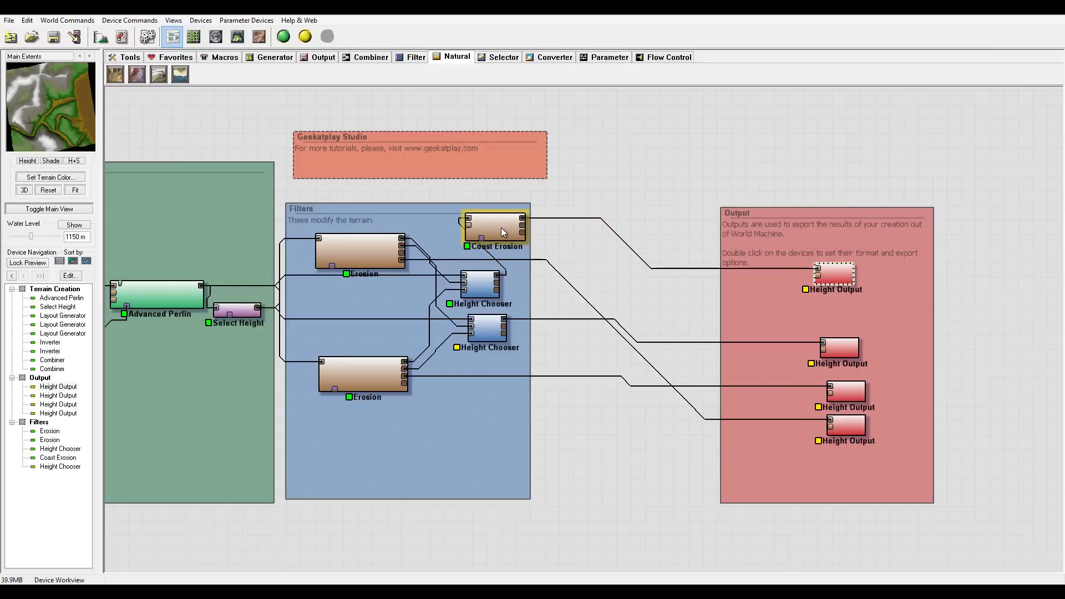
Step: Line up the Height Output devices in a compact column within the Output group
left_click_drag(833, 271, 838, 301)
left_click_drag(845, 390, 835, 424)
left_click(843, 422)
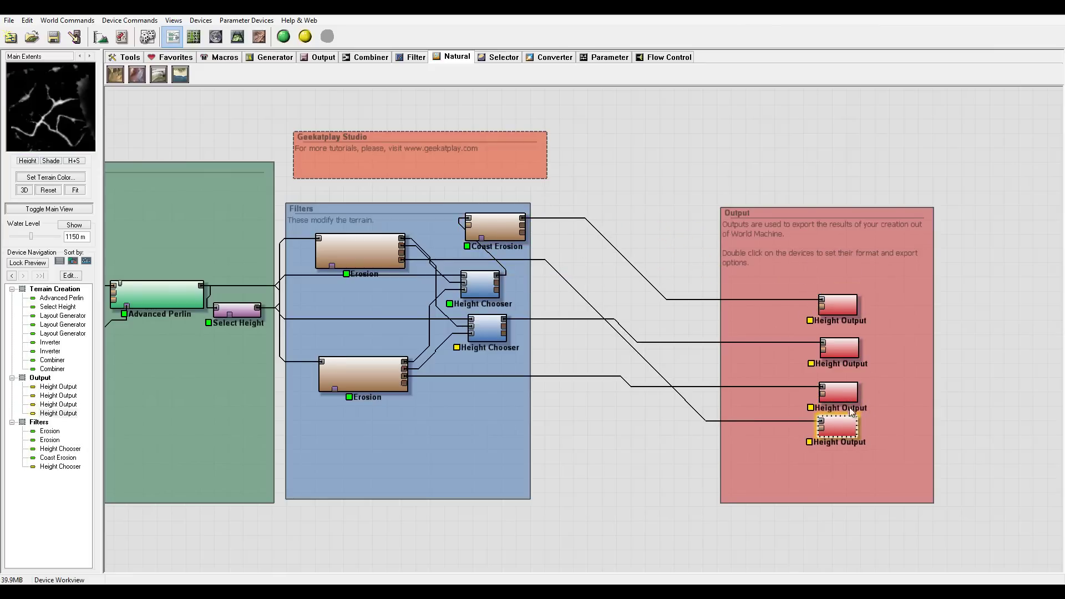
Step: Name the Height Output fed by Coast Erosion "Main height"
right_click(842, 307)
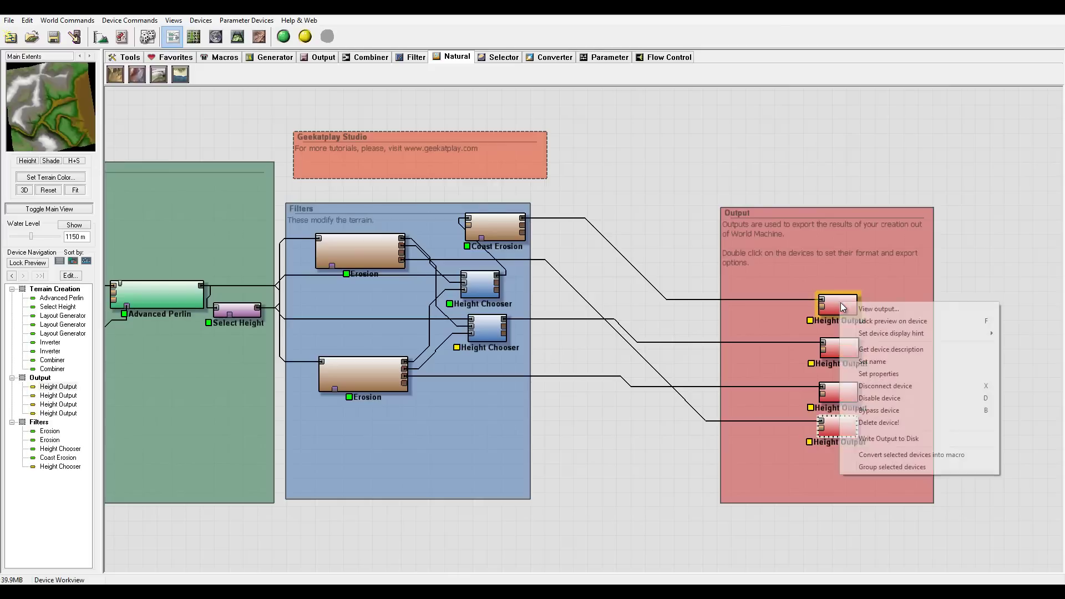
left_click(944, 356)
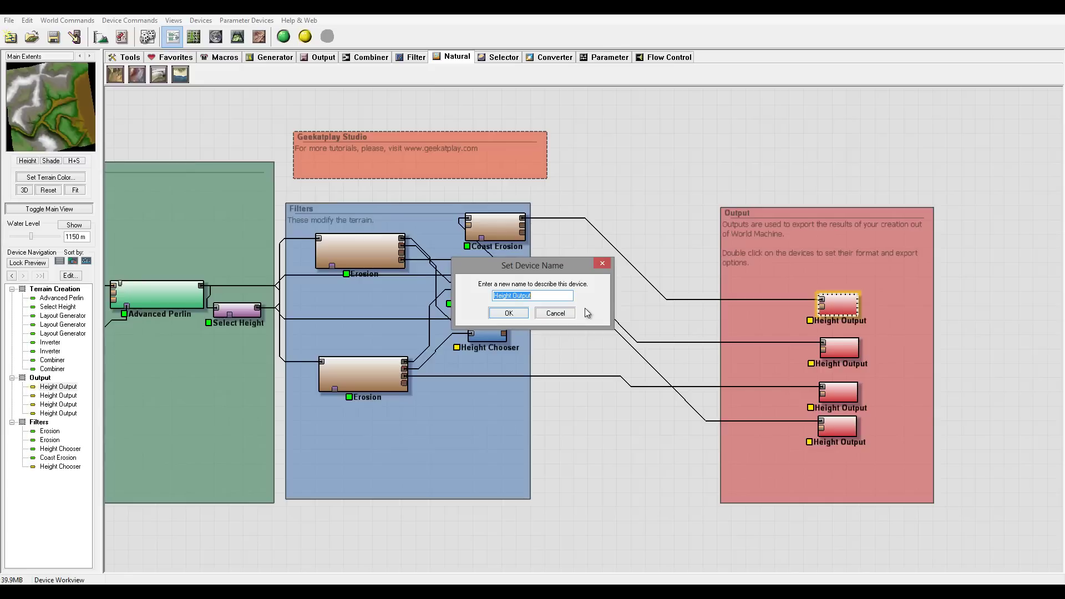
type("Main h")
type("r")
type("eight")
left_click(522, 313)
Step: Name the Height Output fed by the second Height Chooser "Flow"
right_click(852, 352)
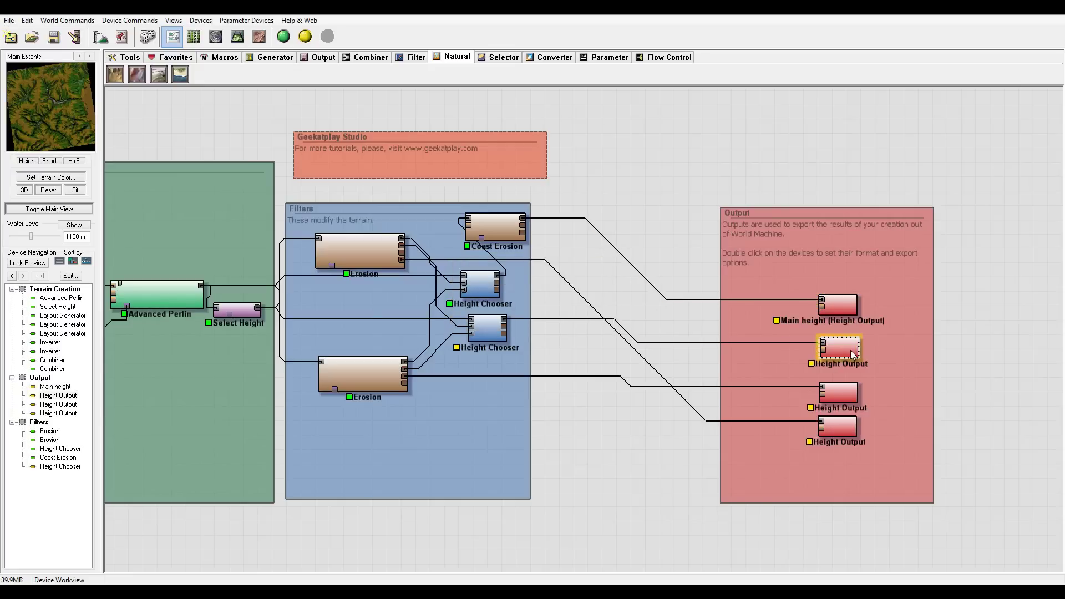
left_click(930, 411)
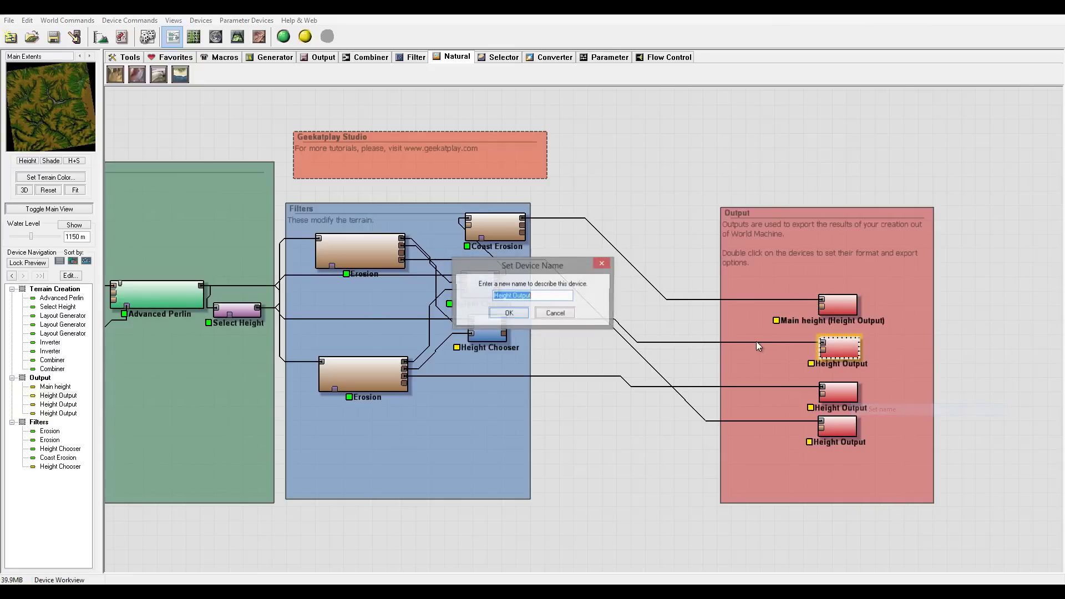
type("Flow")
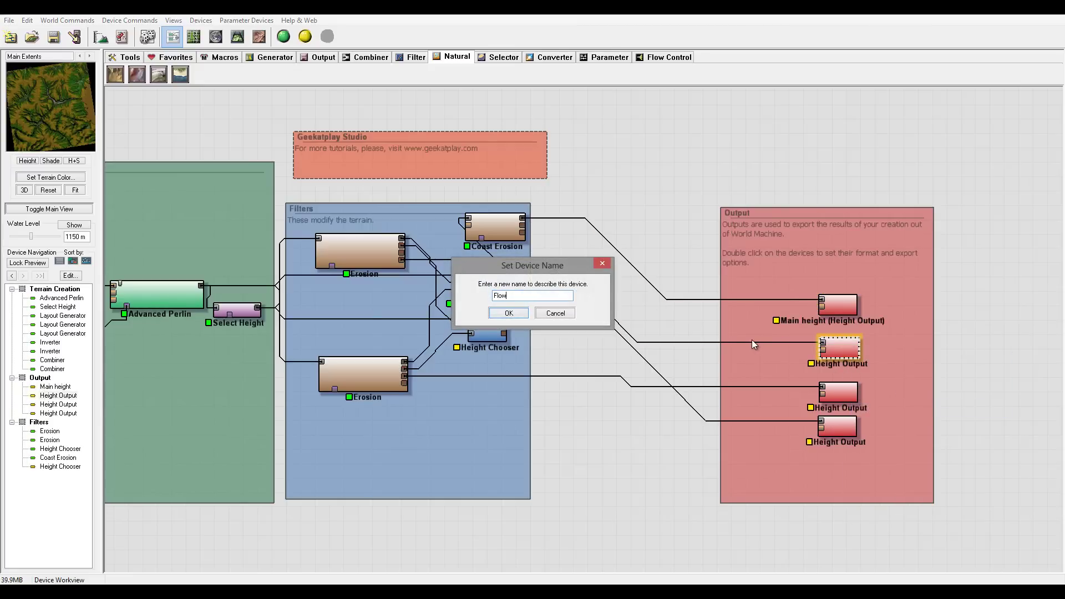
left_click(510, 313)
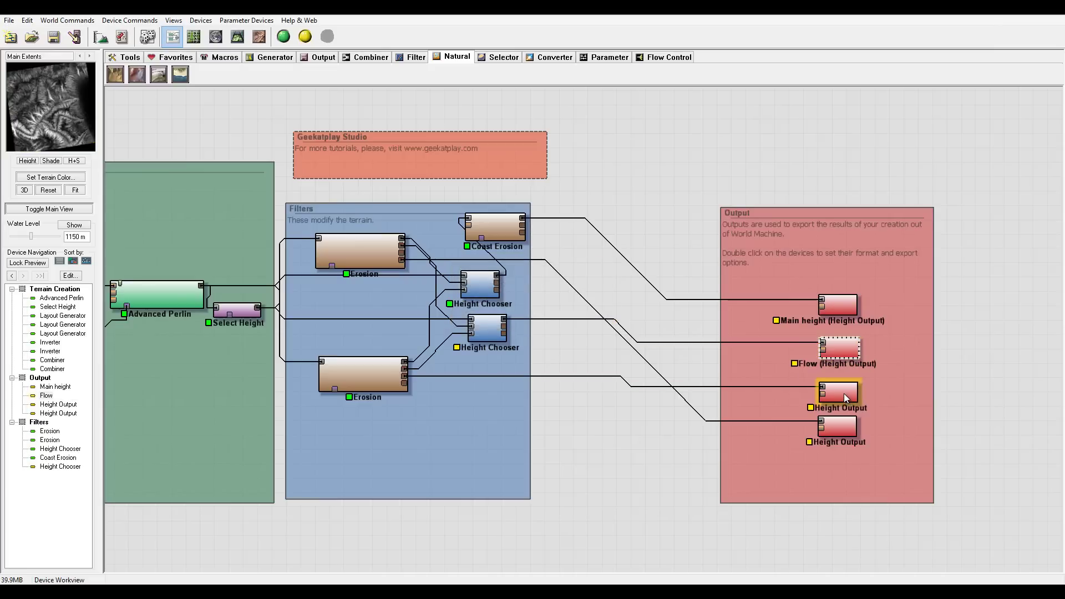
Step: Check the third Height Output's export file name and name the device "Wear"
left_click(844, 395)
right_click(843, 396)
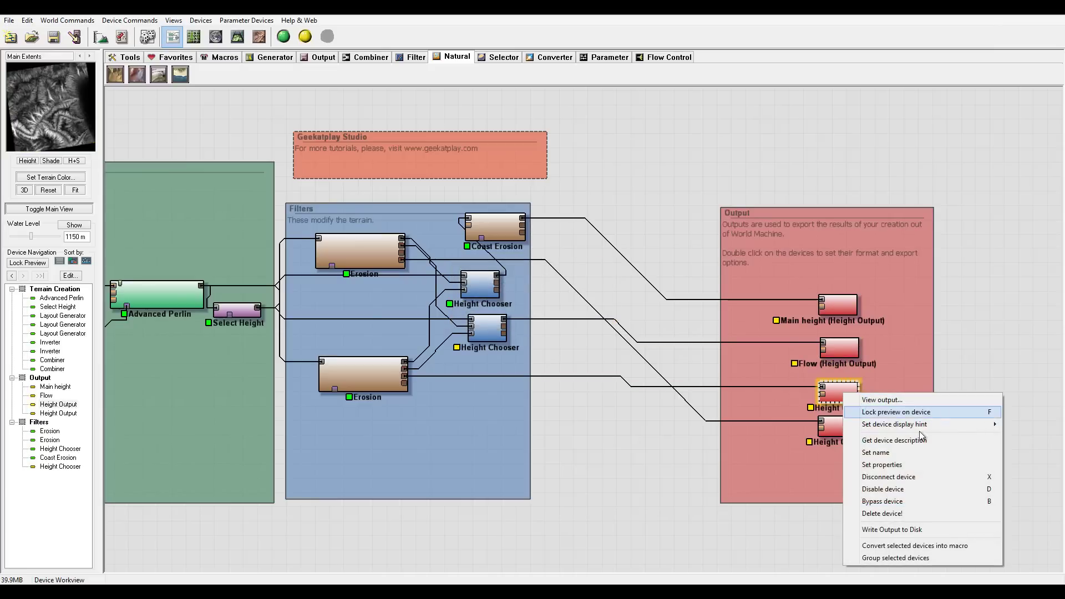
left_click(834, 390)
double_click(835, 390)
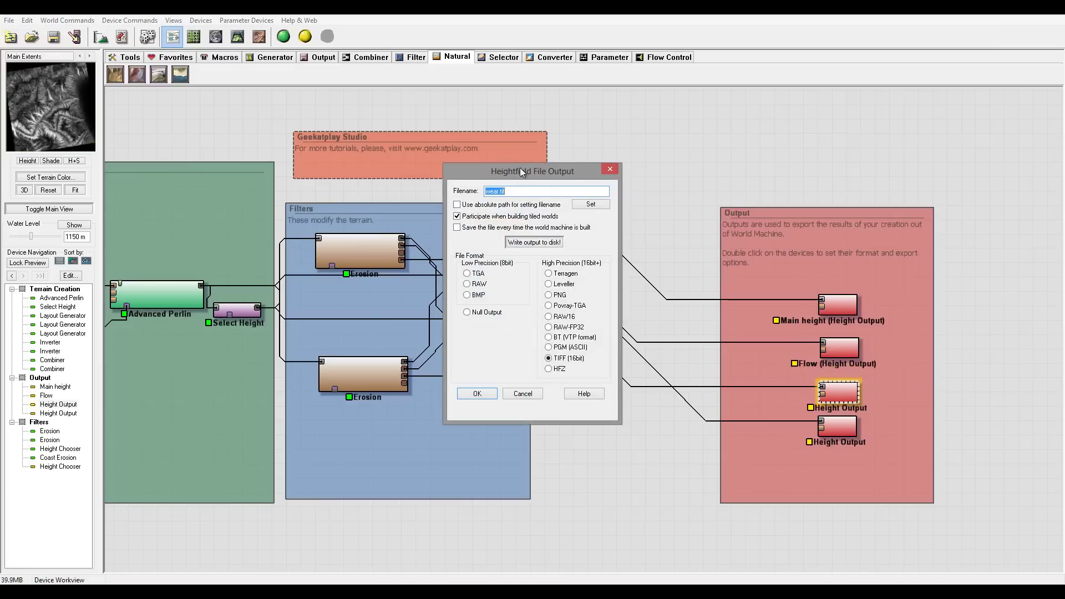
left_click(615, 167)
right_click(849, 394)
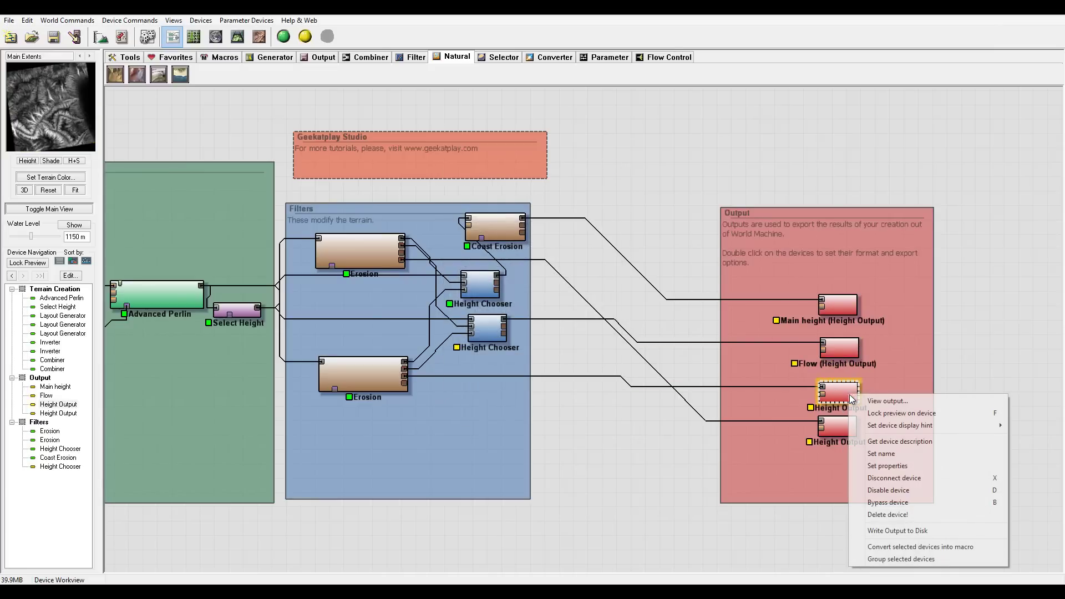
left_click(920, 453)
type("Wear")
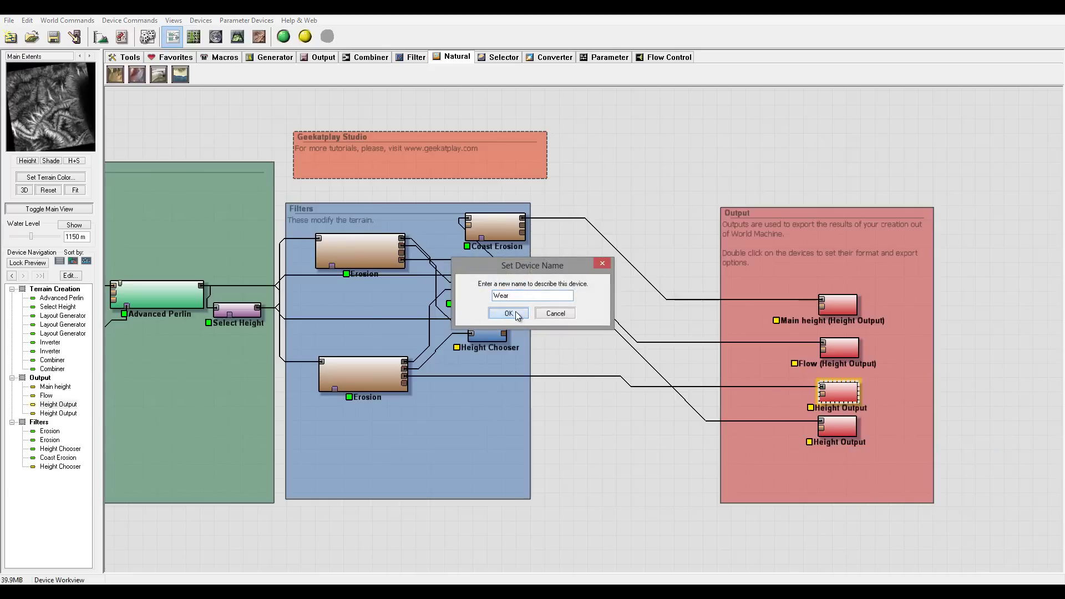
key("Return")
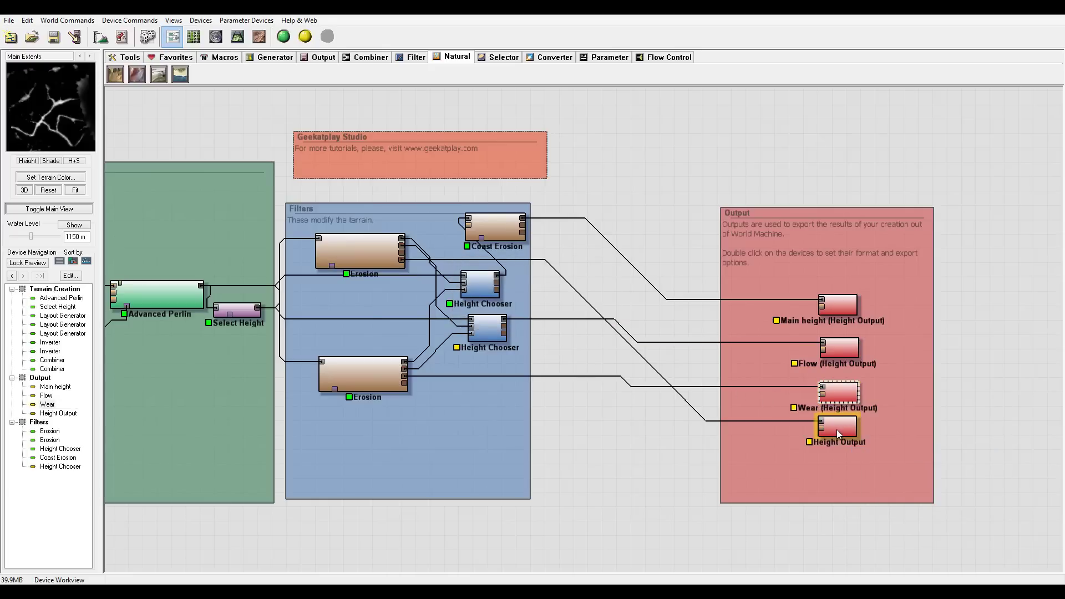
Step: Name the lowest Height Output in the Output group "Deposit"
right_click(836, 429)
left_click(868, 314)
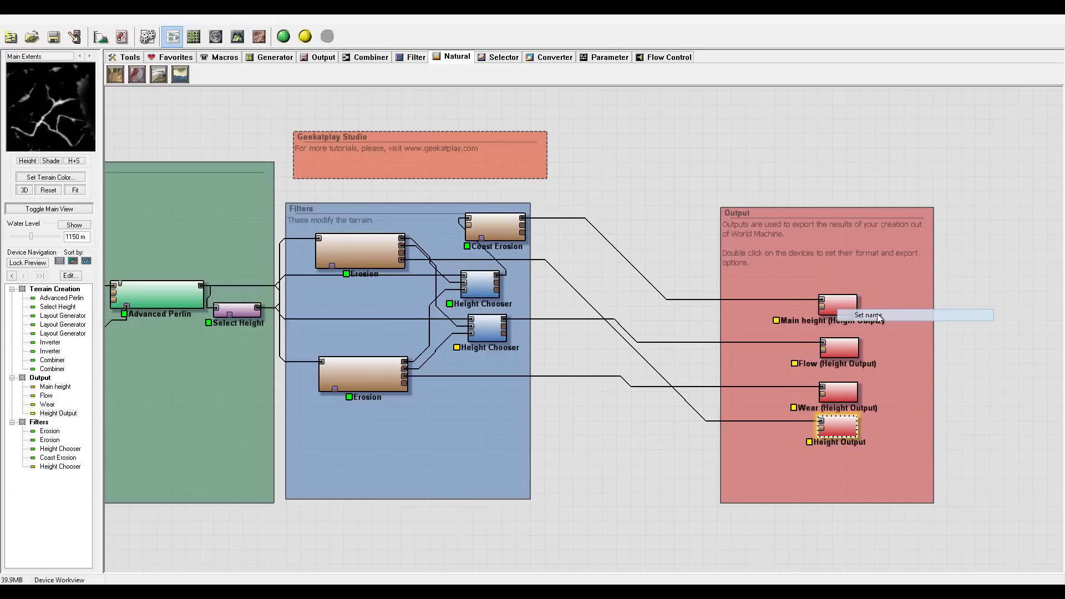
type("D")
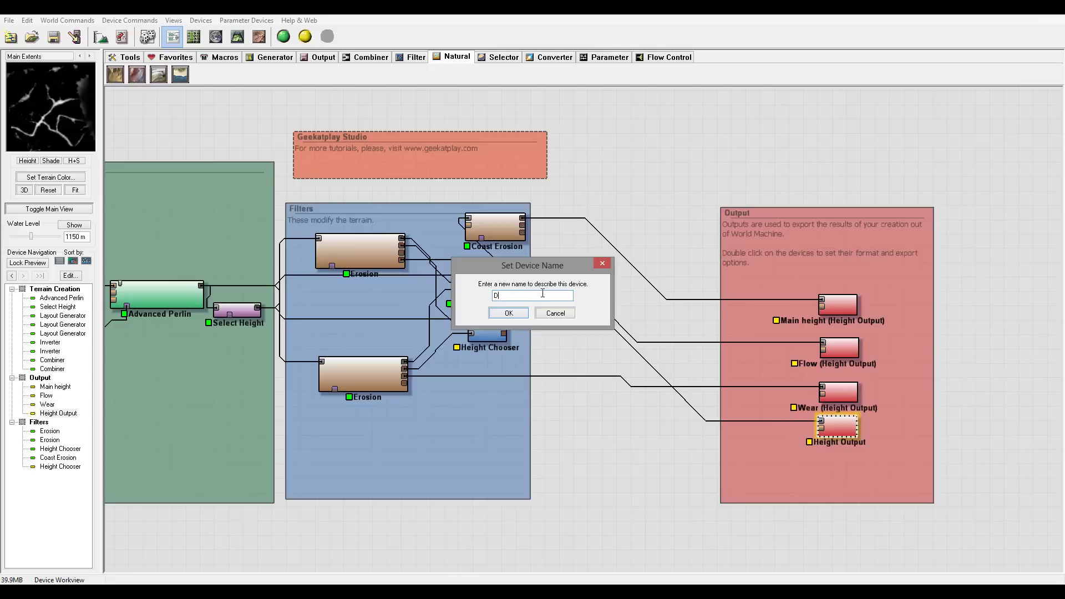
type("eposit")
left_click(506, 313)
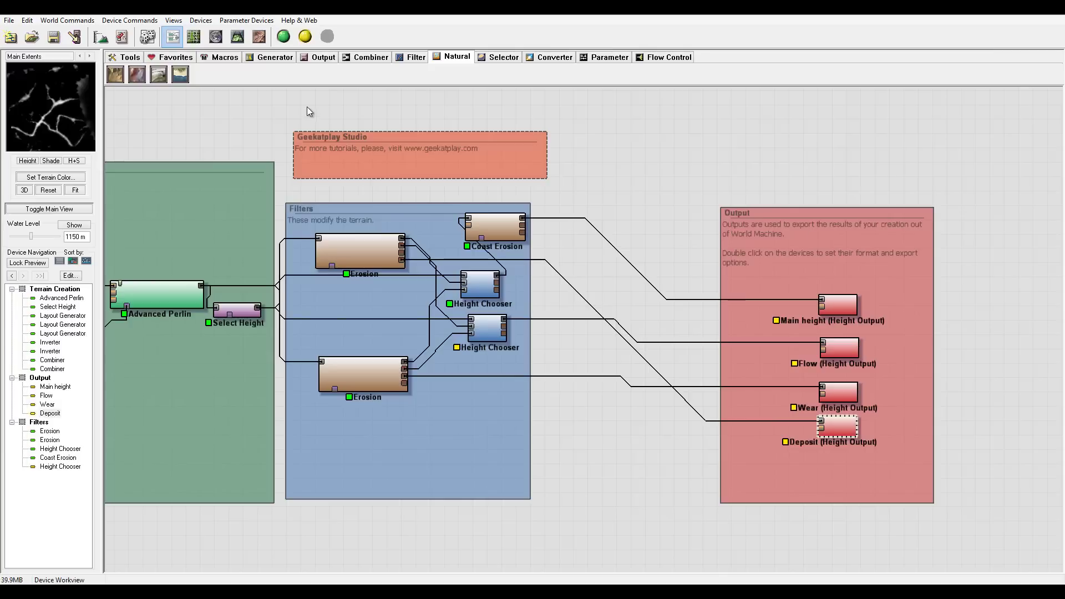
Step: Add two more Height Output devices above Main height in the Output group
left_click(321, 58)
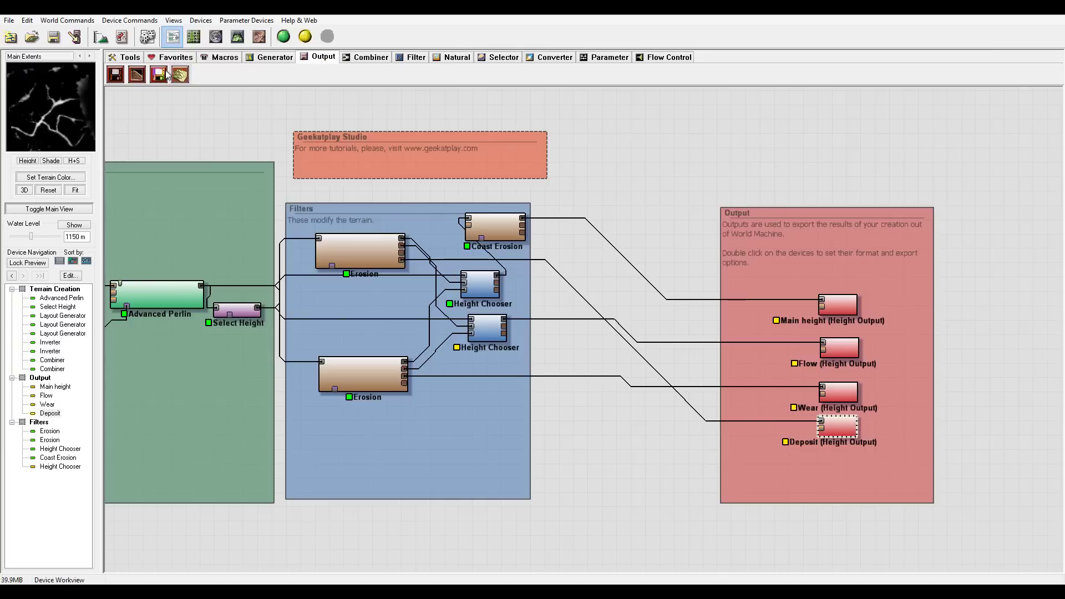
left_click(116, 75)
left_click(842, 278)
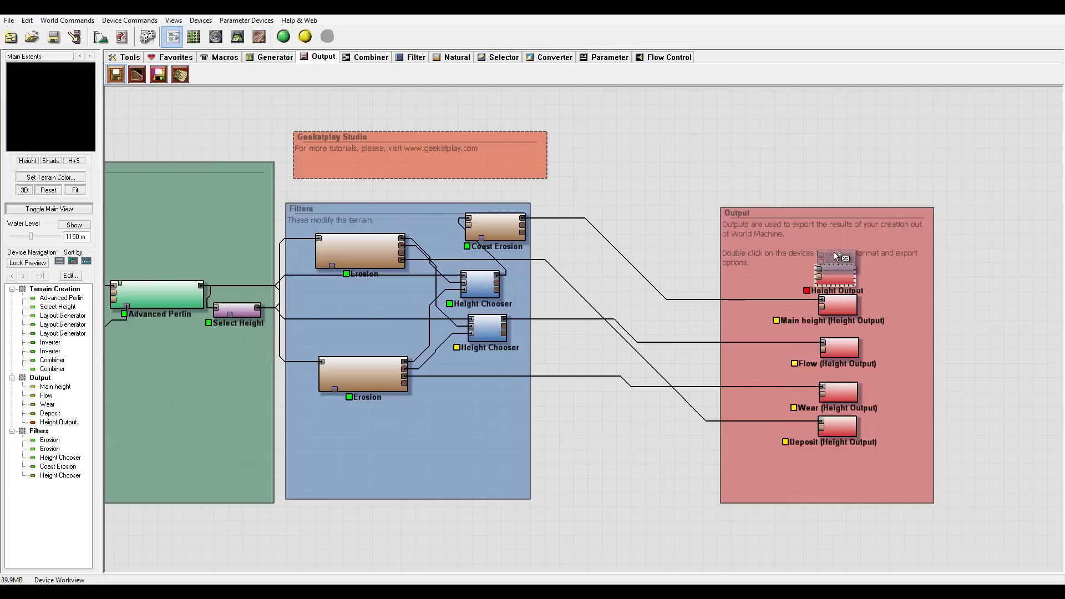
left_click(838, 250)
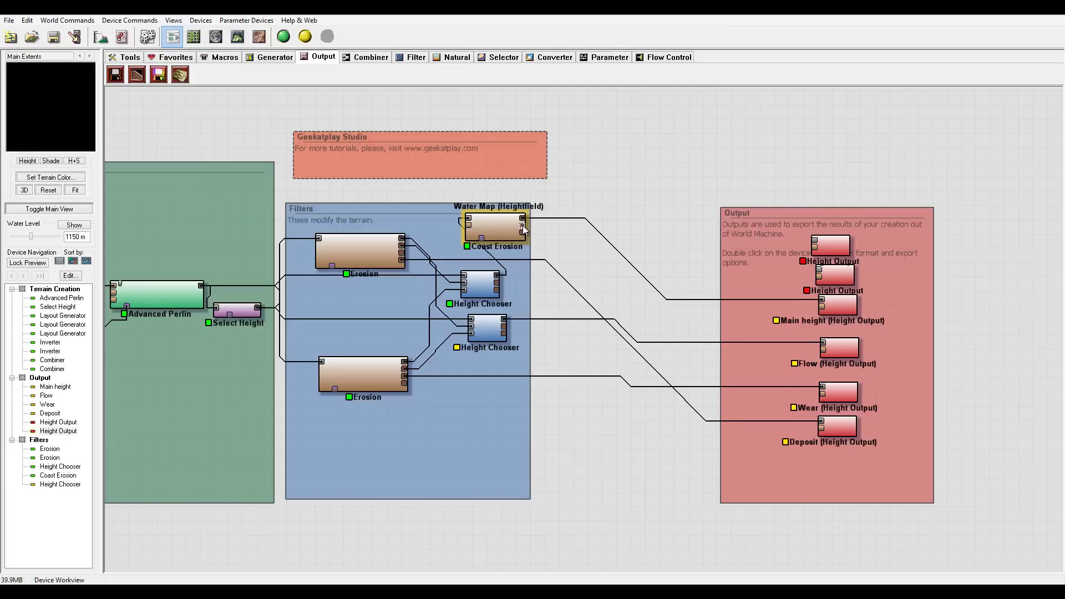
Step: Connect Coast Erosion's Water Map to the uppermost Height Output and name that device "Water"
left_click_drag(522, 225, 837, 242)
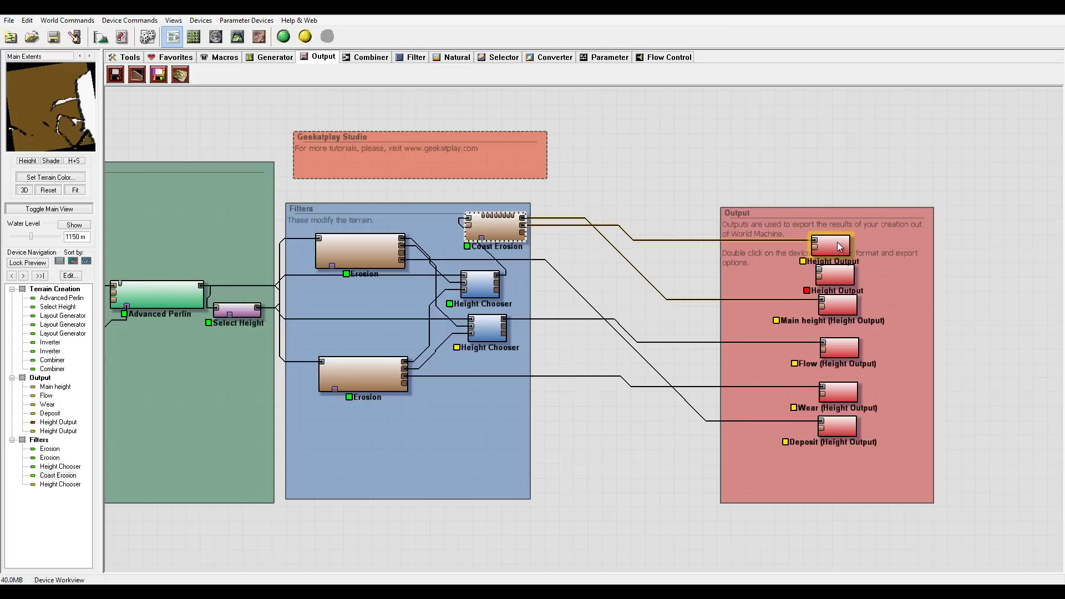
right_click(837, 242)
left_click(910, 301)
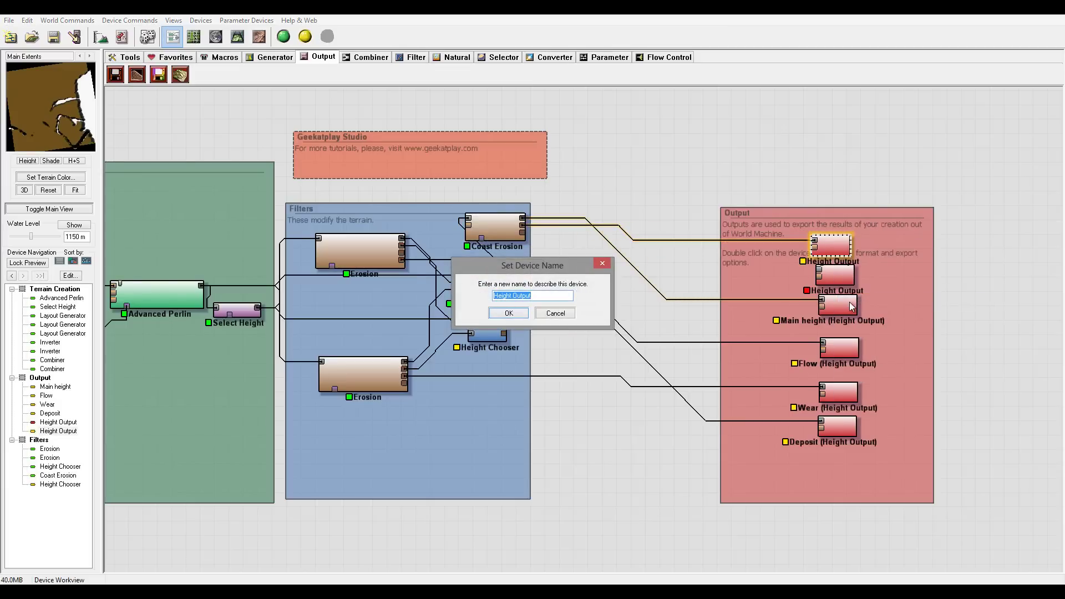
type("Water")
left_click(508, 312)
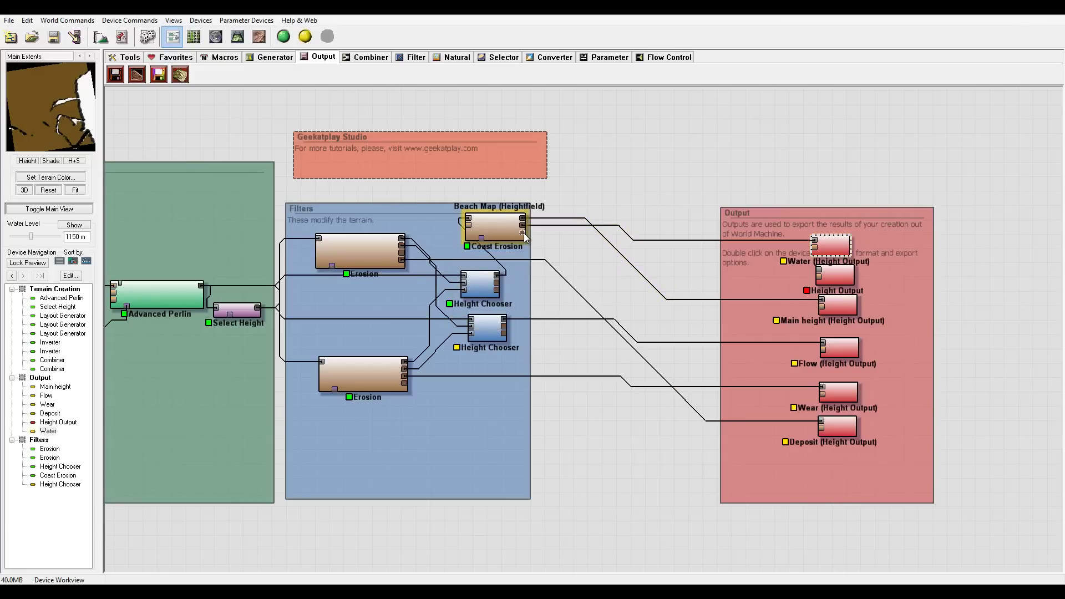
Step: Name the remaining new Height Output "Beach" and connect Coast Erosion's Beach Map to it
right_click(839, 278)
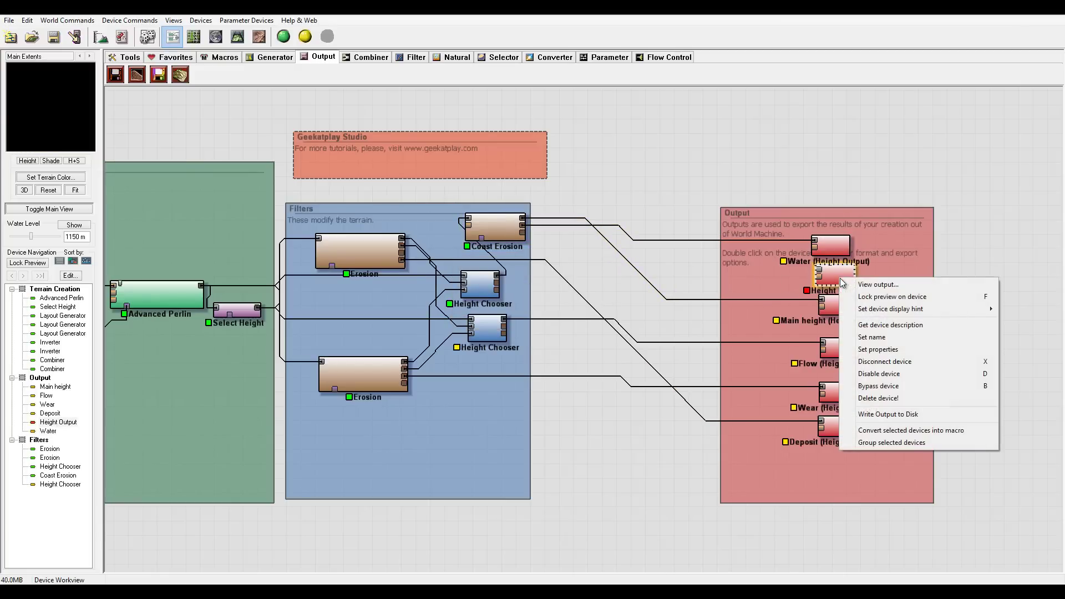
left_click(875, 337)
type("Bea")
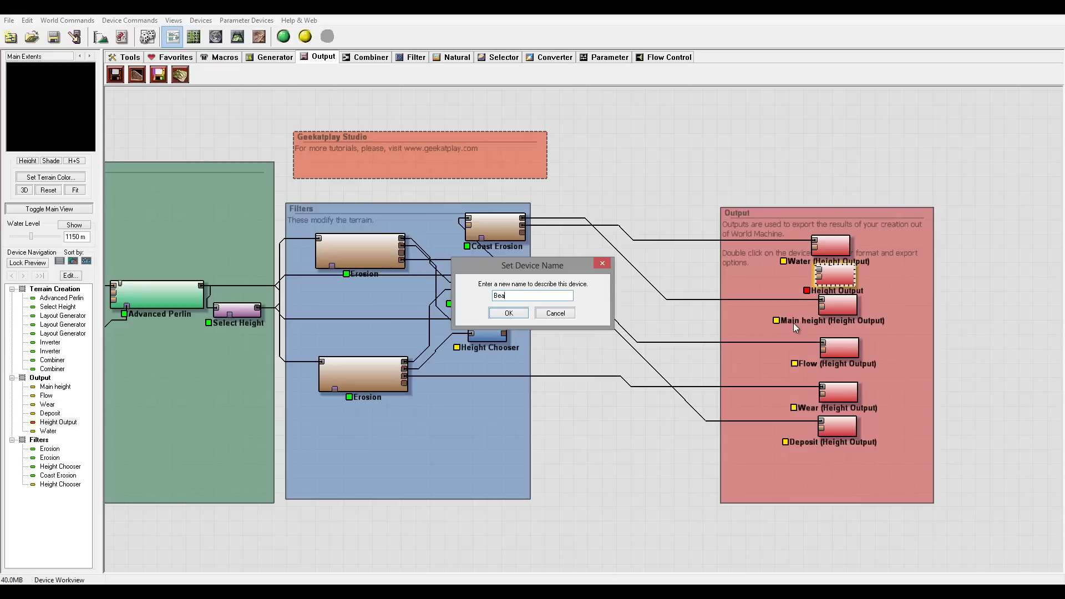
type("ch")
left_click(519, 312)
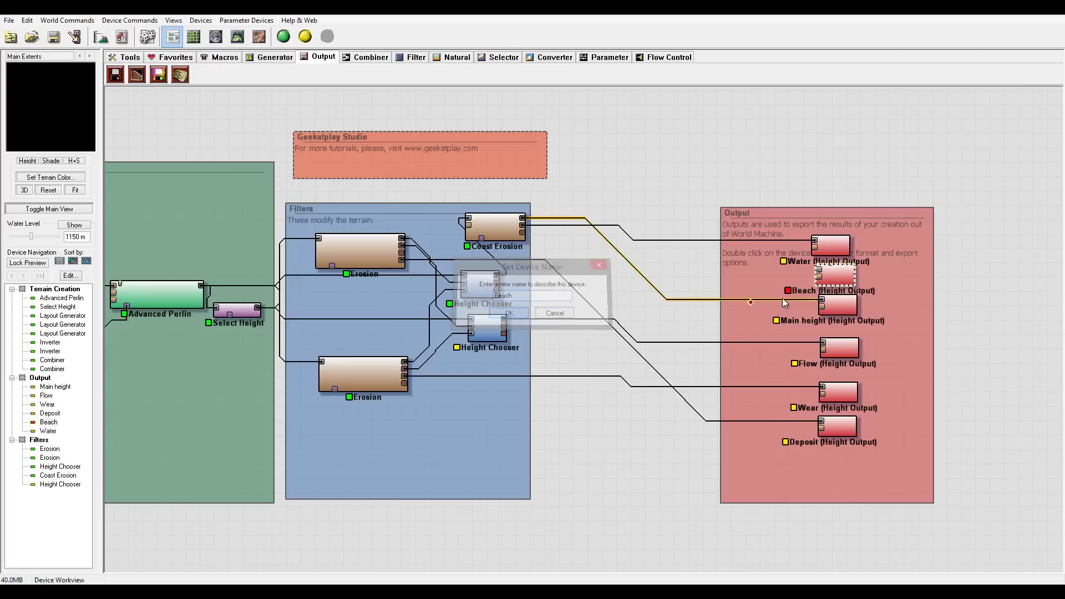
left_click_drag(558, 257, 525, 235)
Step: Space the Height Output devices more evenly in a column within the Output group
left_click_drag(830, 251, 837, 235)
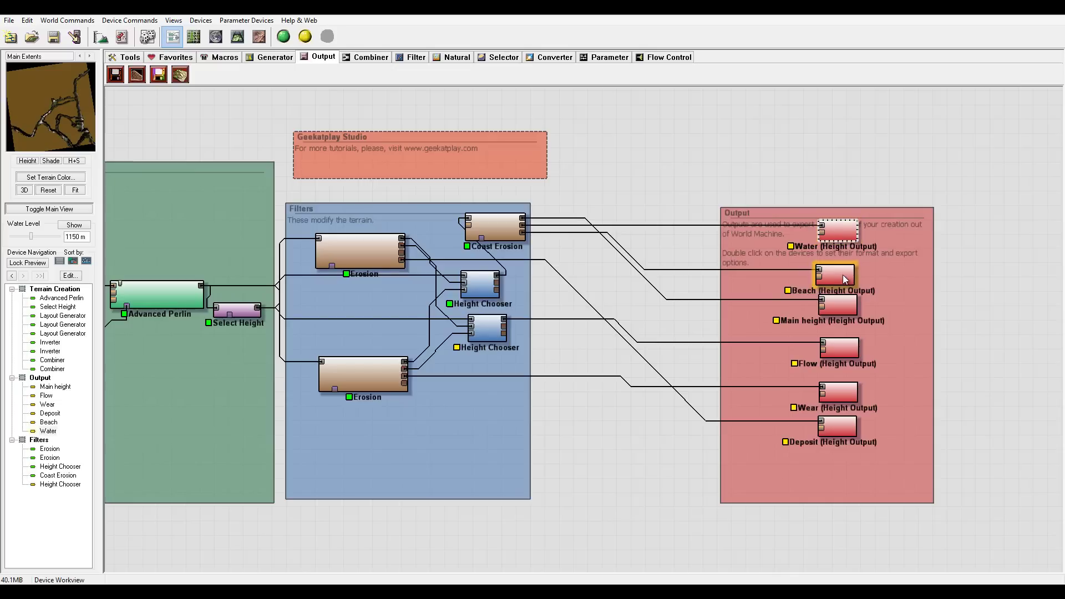
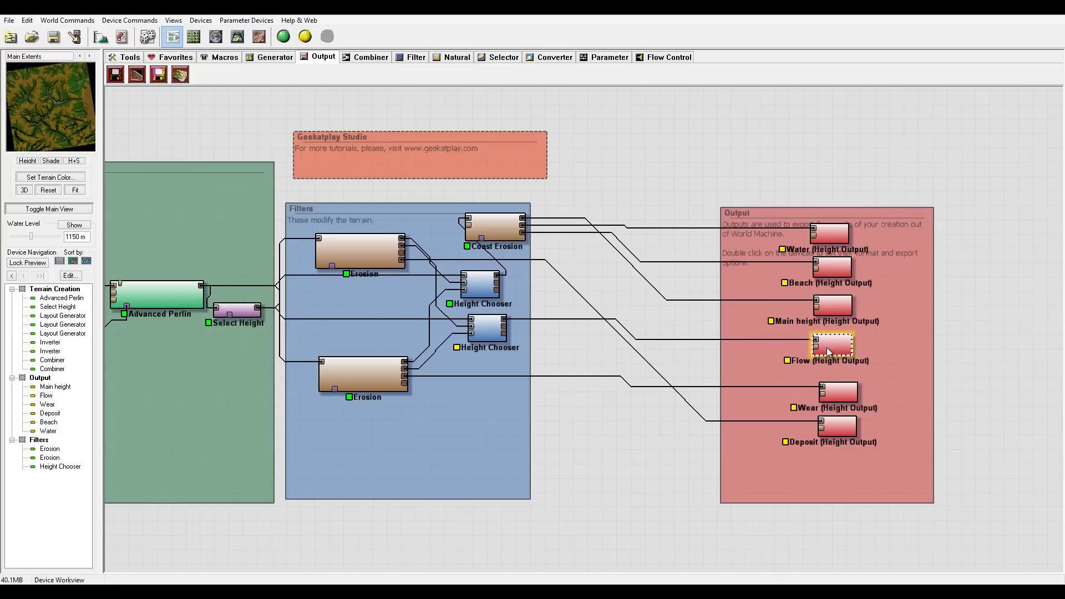
left_click(840, 399)
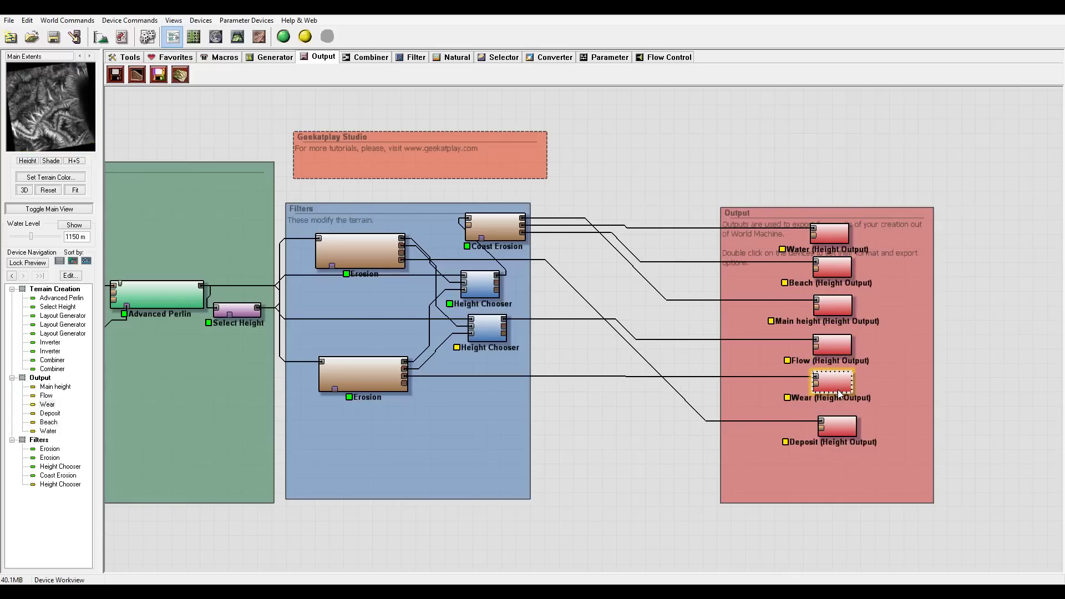
left_click_drag(840, 398, 840, 392)
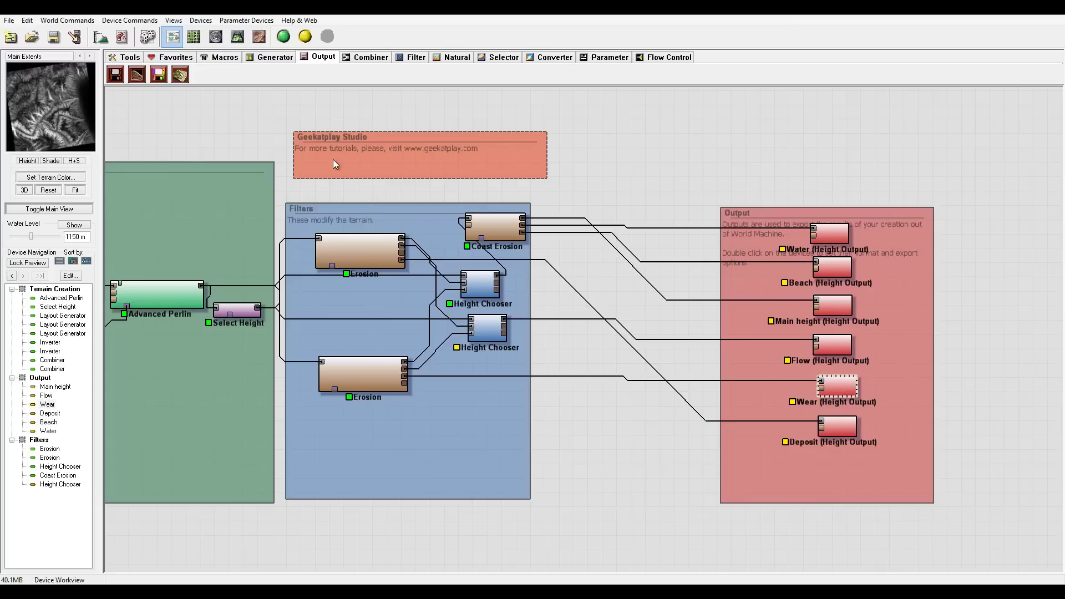
Step: Add a Bitmap Output above the Output group and a Colorizer to its left
left_click(158, 75)
left_click(808, 164)
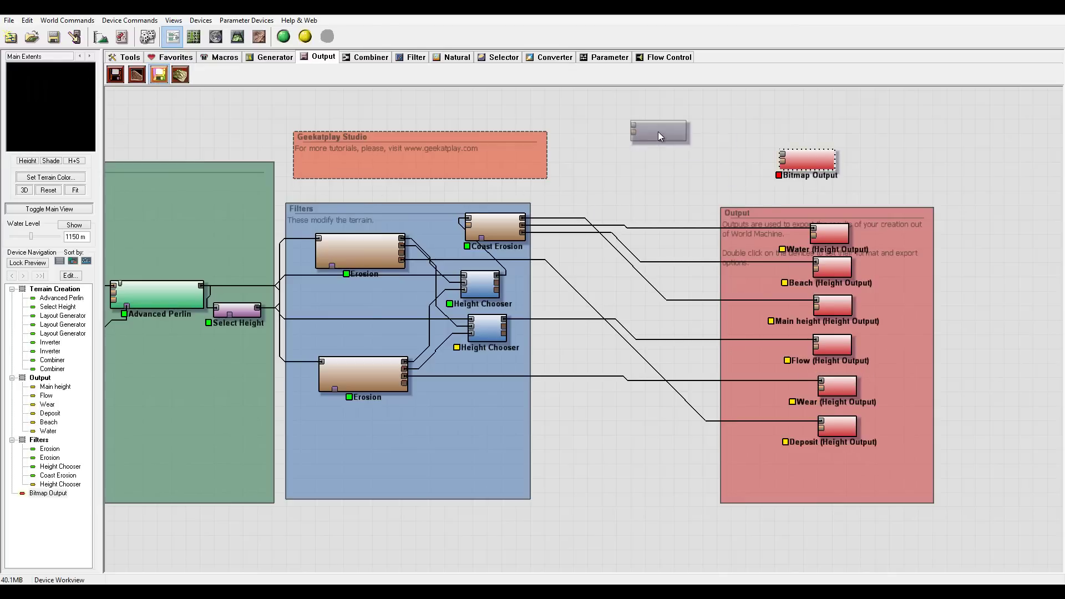
left_click(557, 59)
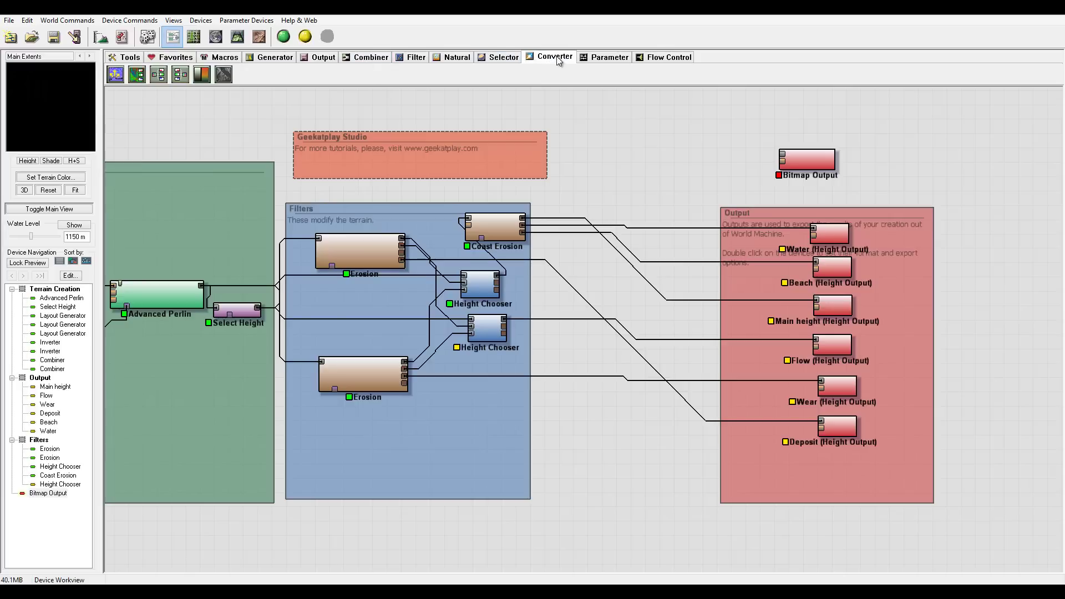
left_click(202, 75)
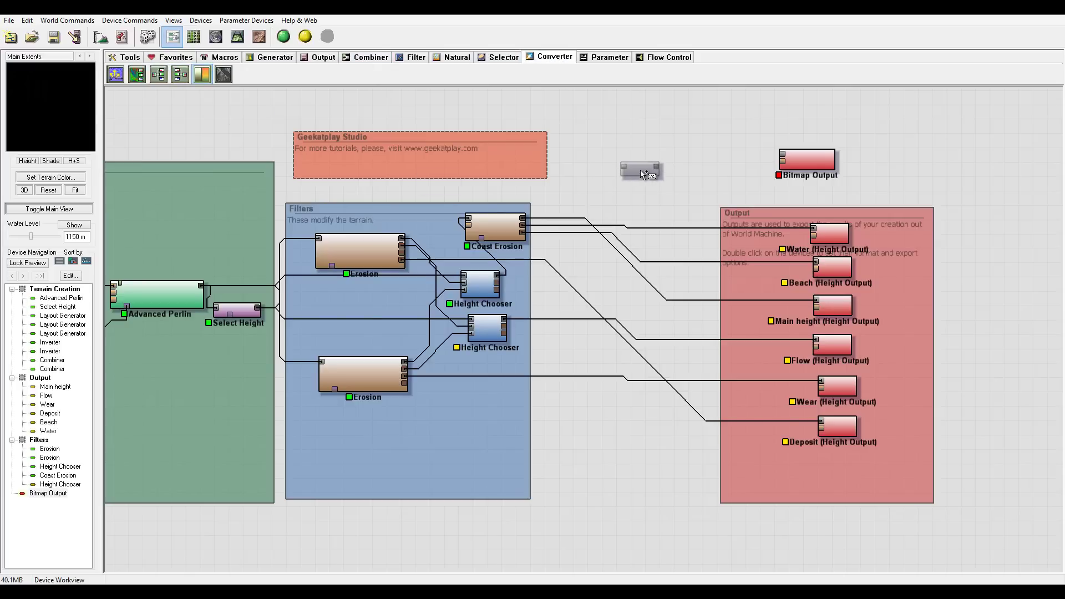
left_click(640, 170)
right_click(580, 115)
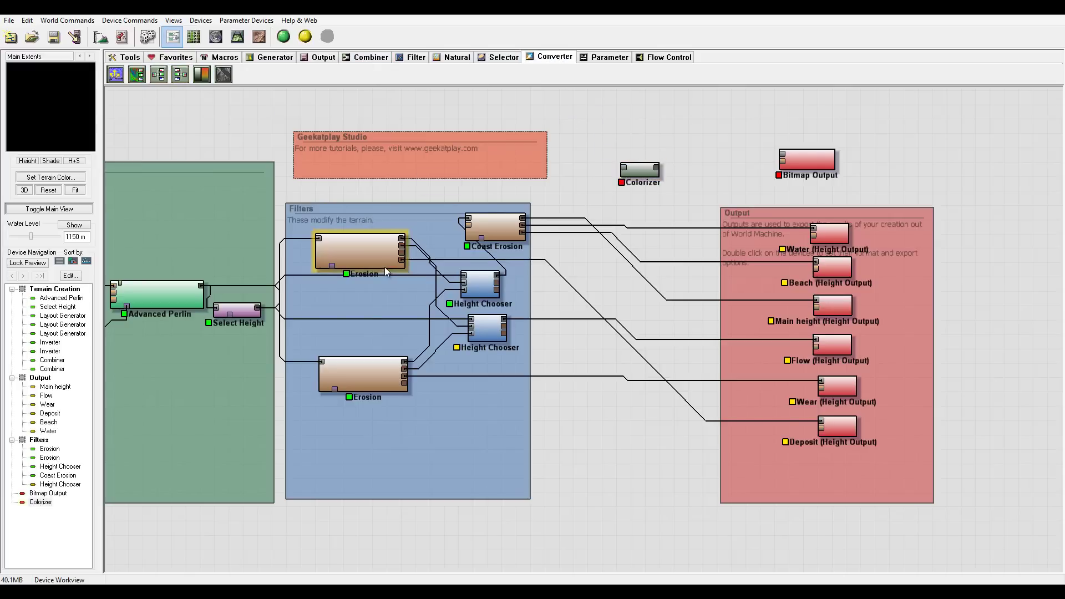
Step: Connect the Colorizer's input to the primary output of the second Height Chooser
left_click(505, 320)
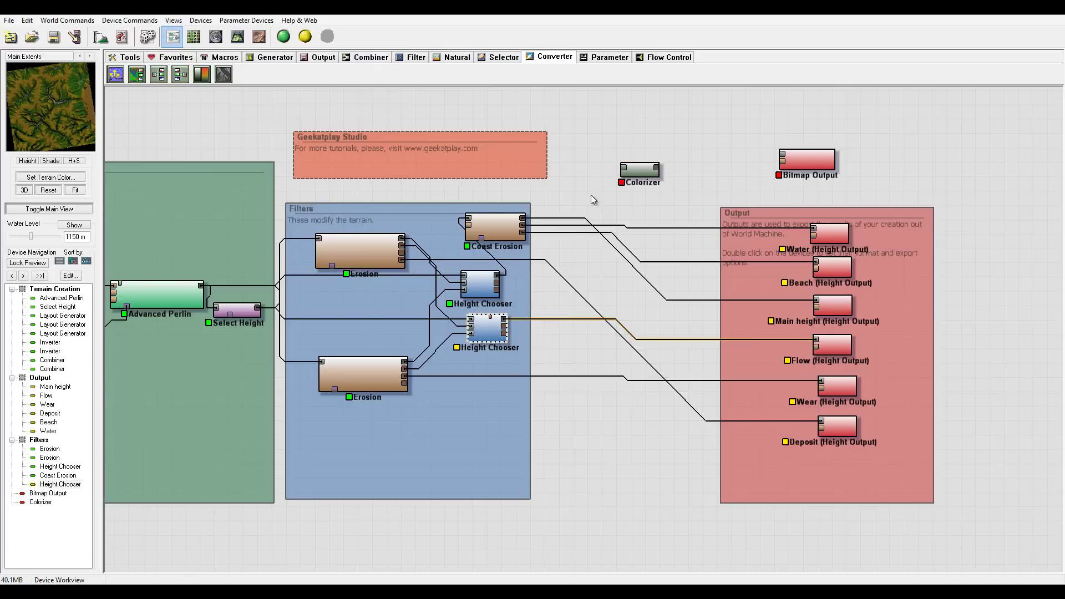
left_click(624, 167)
left_click_drag(621, 167, 504, 325)
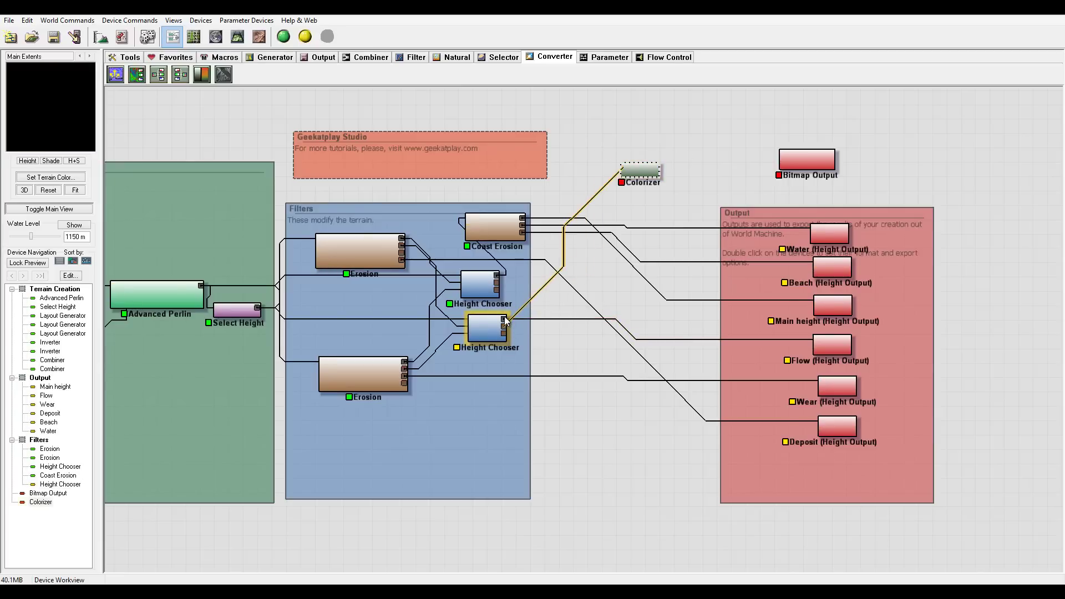
left_click_drag(623, 168, 503, 323)
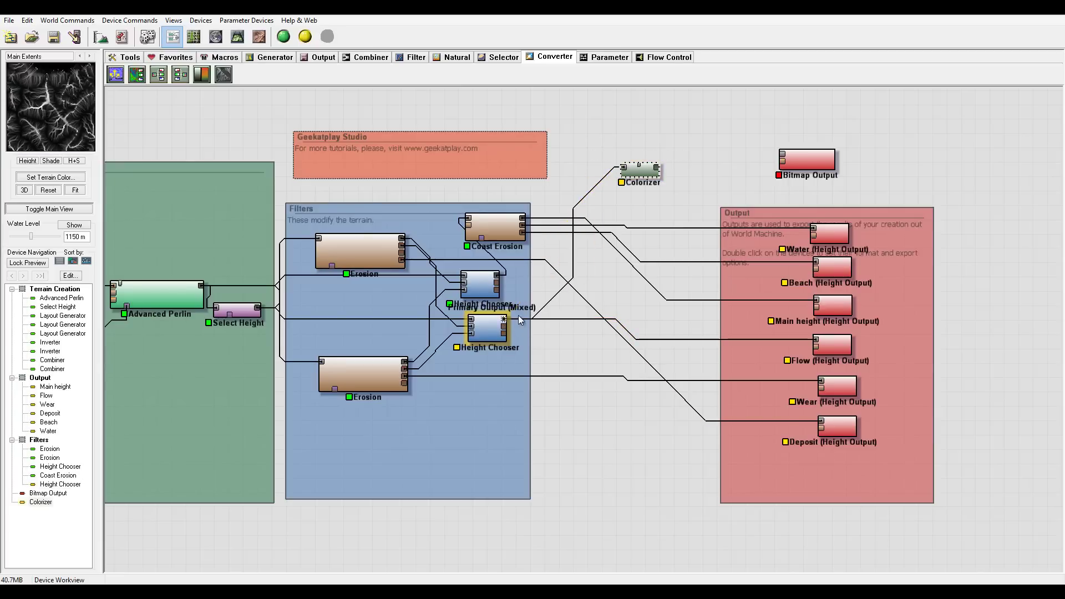
Step: Connect the Colorizer's output to the Bitmap Output and align the two devices in a row
left_click_drag(657, 167, 831, 176)
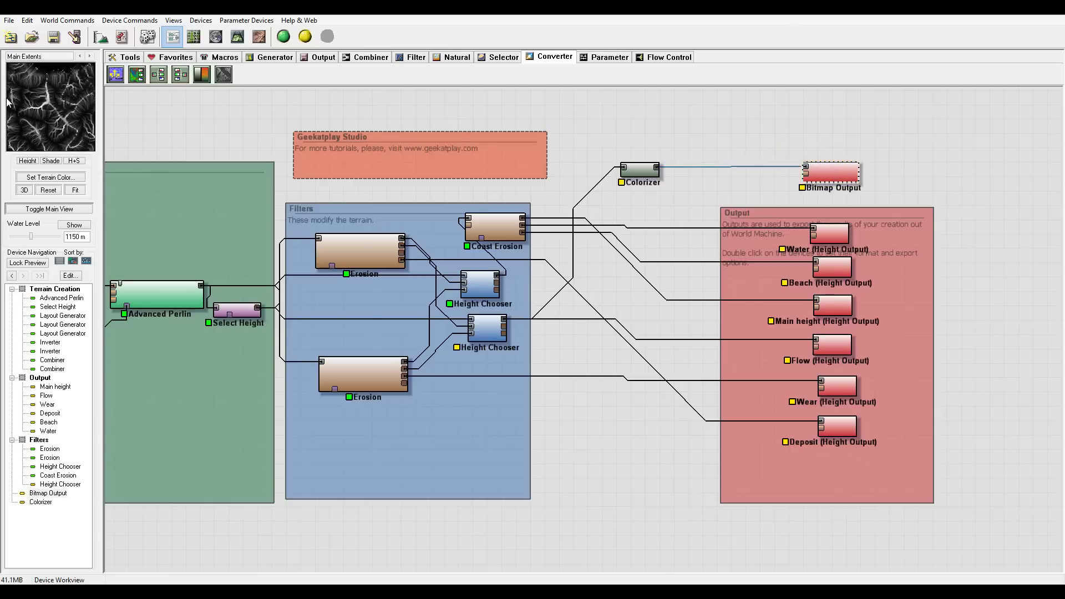
left_click_drag(641, 167, 641, 170)
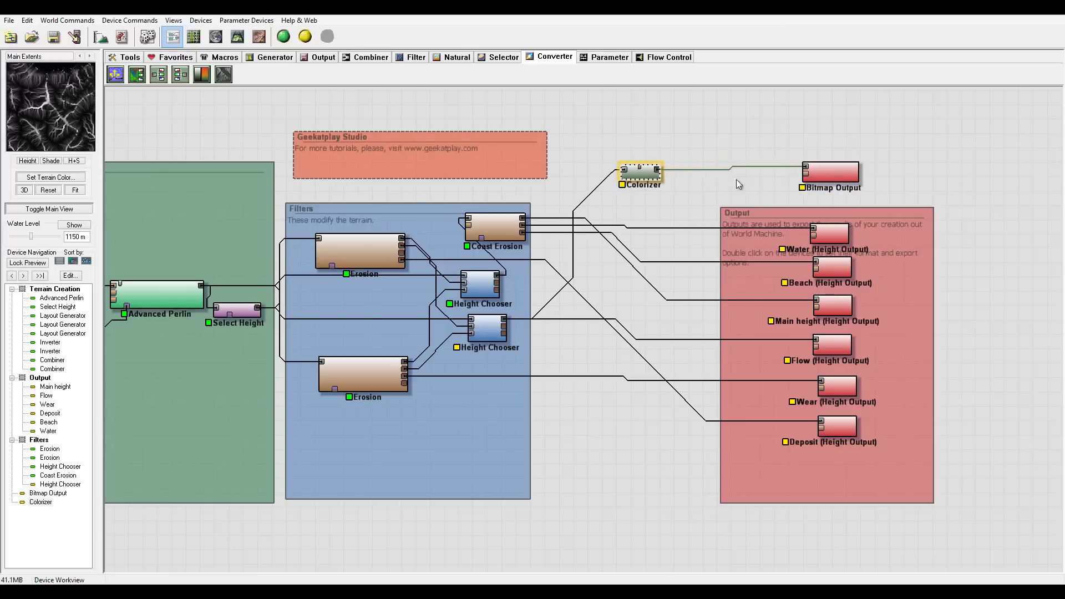
mouse_move(831, 167)
left_mouse_down()
mouse_move(804, 175)
mouse_move(815, 173)
left_mouse_up()
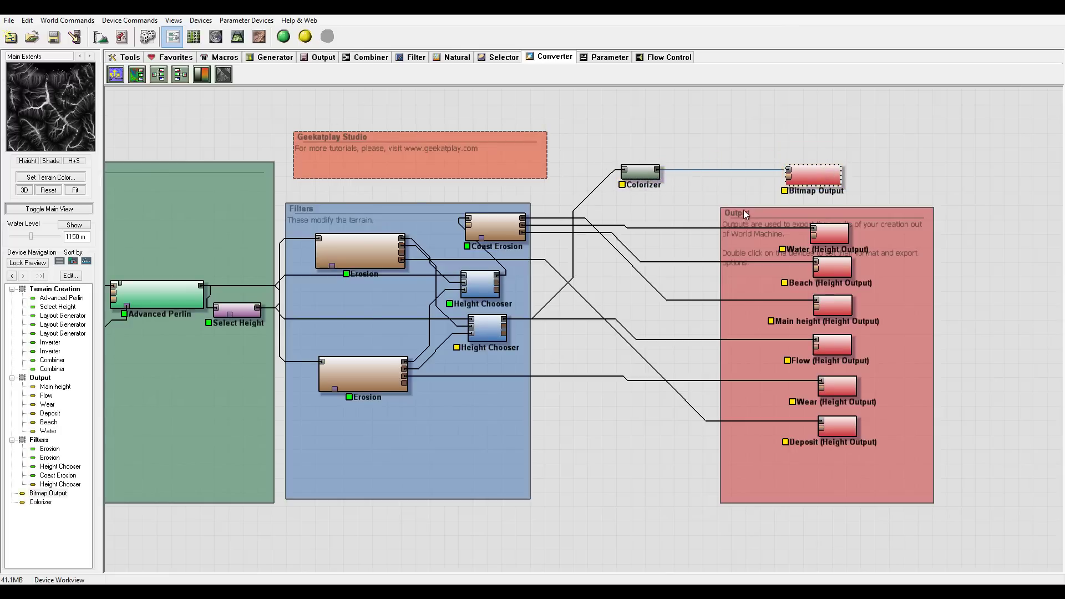
Step: Set the Water output to export as 16-bit TIFF to E:\WorldMachine\TWater.tif and copy its file path
left_click(829, 233)
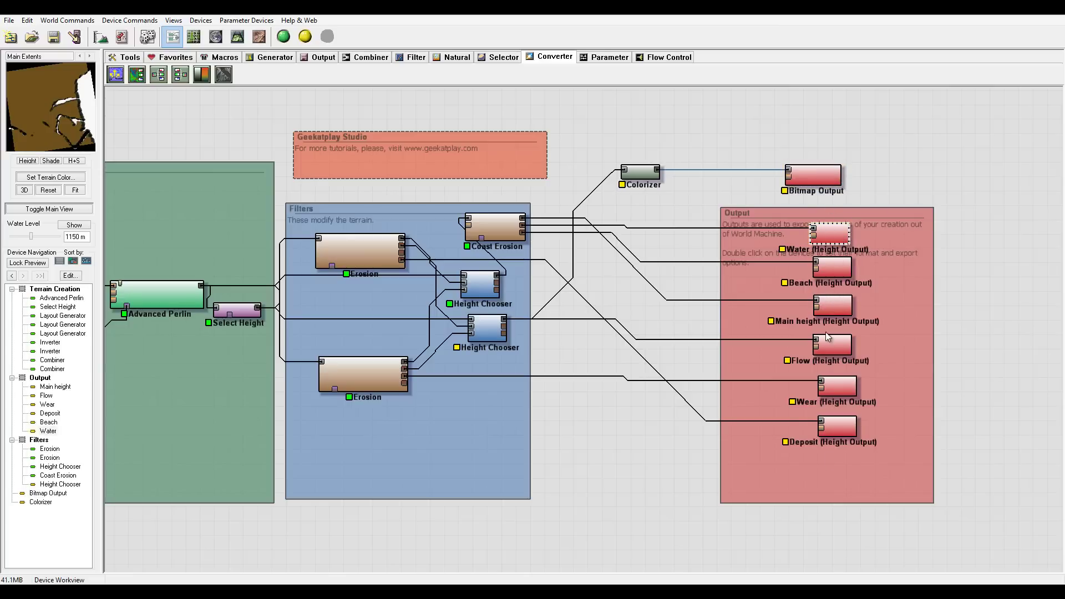
double_click(830, 233)
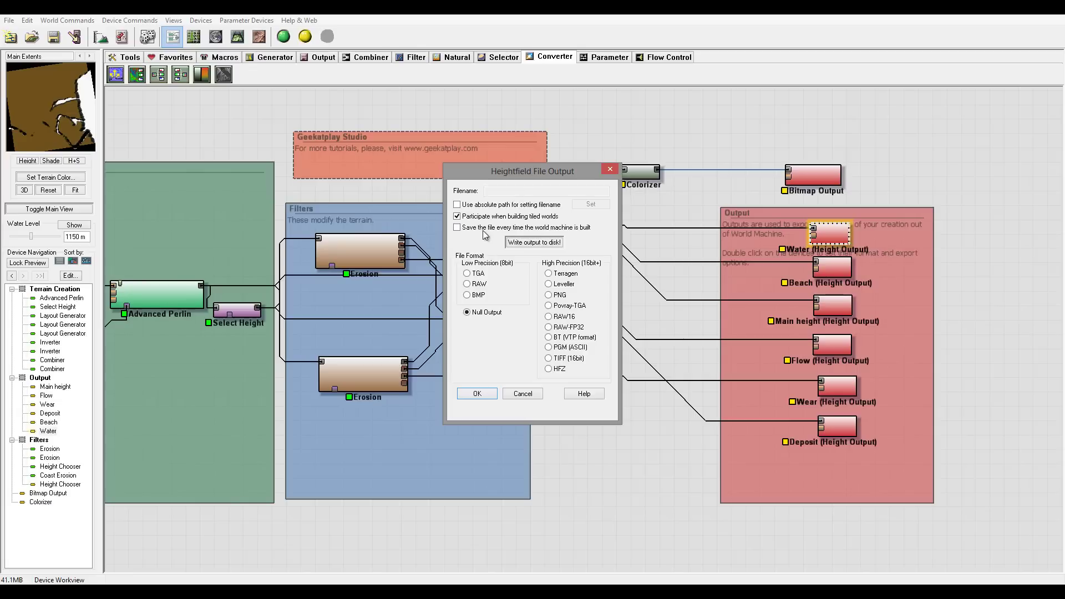
left_click(552, 359)
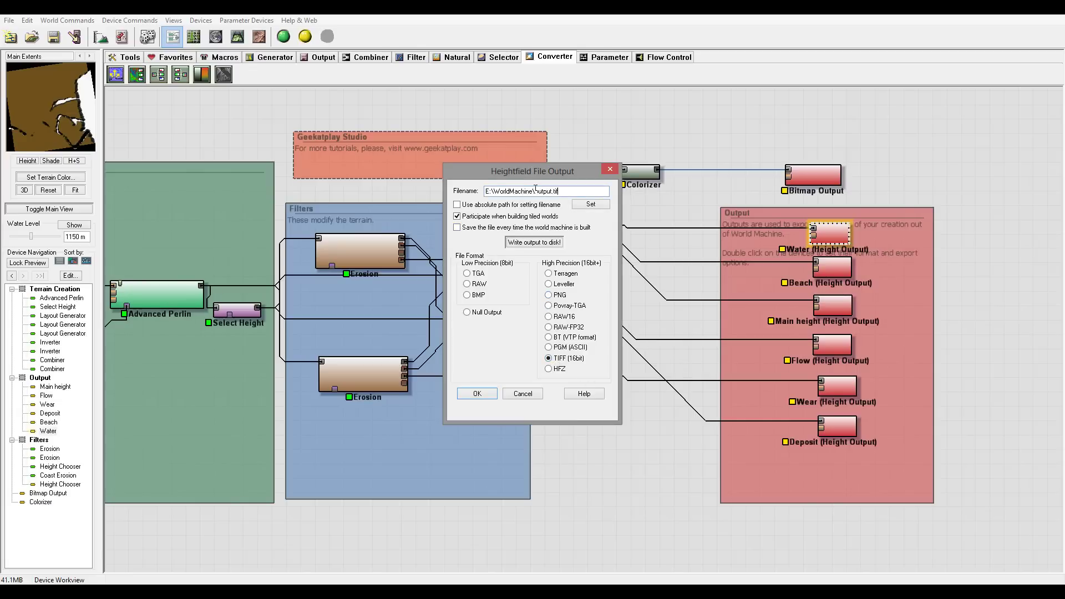
left_click_drag(534, 191, 629, 191)
type("T")
left_click_drag(541, 191, 434, 217)
key("ctrl+c")
left_click(493, 397)
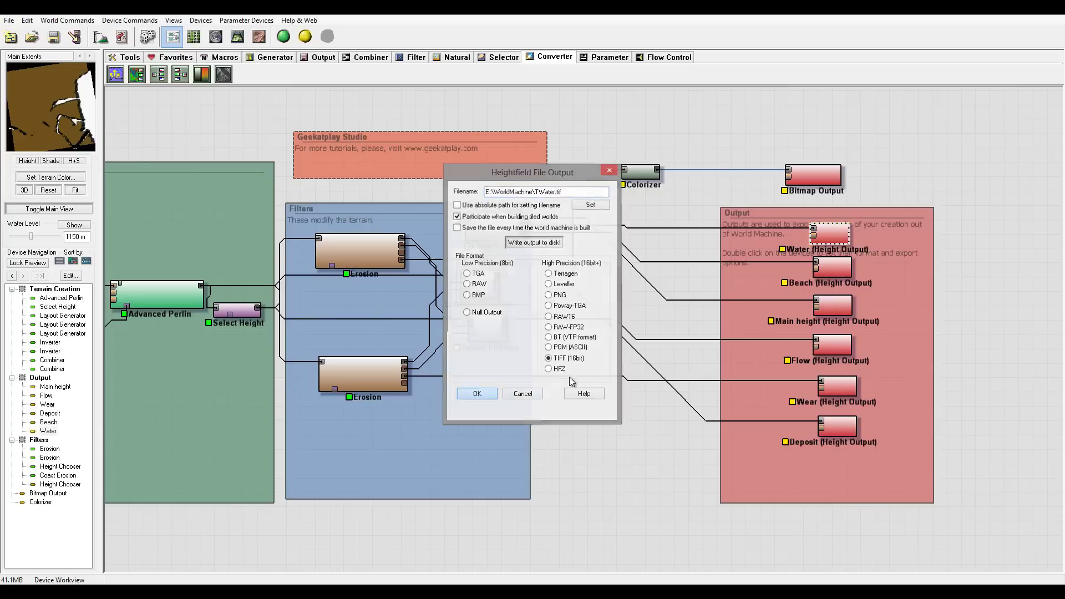
Step: Set the Beach output to export as 16-bit TIFF to E:\WorldMachine\TBeach.tif
double_click(832, 266)
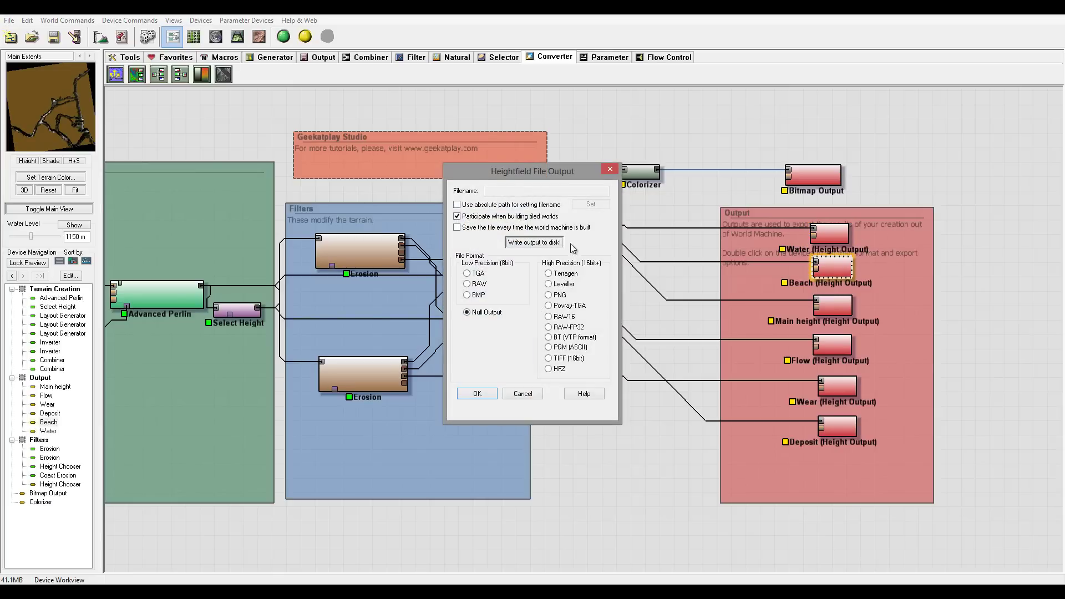
left_click(548, 358)
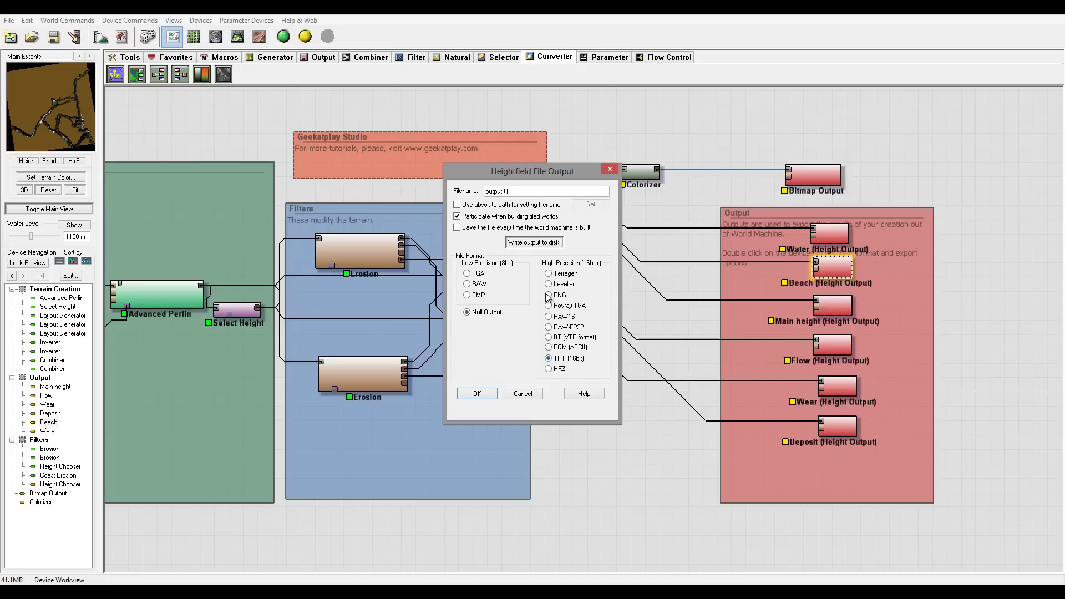
left_click_drag(510, 192, 418, 200)
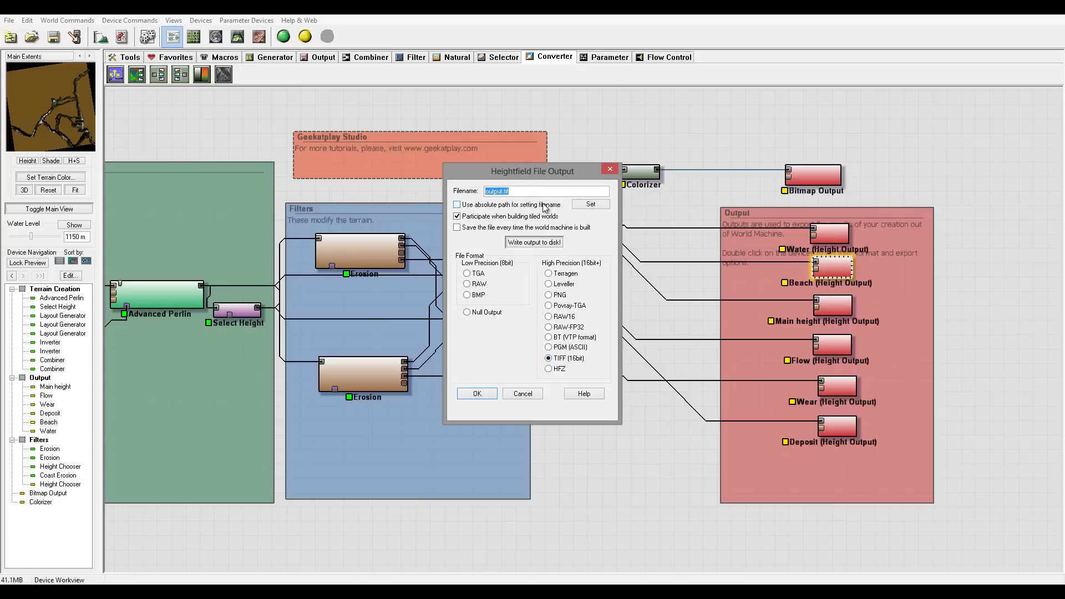
key("ctrl+v")
left_click(477, 393)
Step: Check the Beach output's export path and set the Main height output's filename to E:\WorldMachine\Theight.tif
double_click(843, 271)
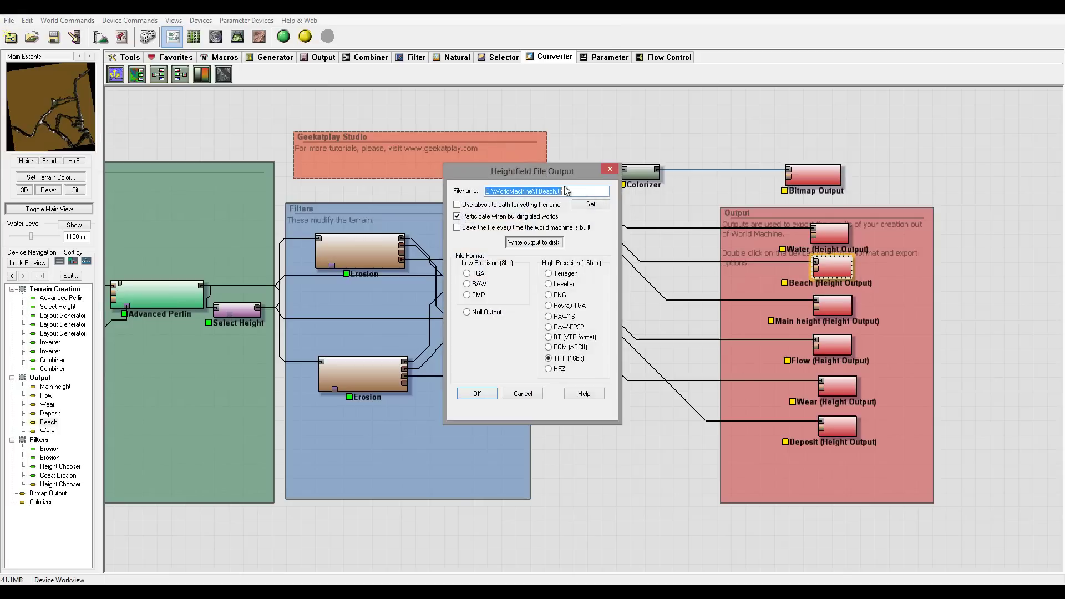
left_click(538, 391)
double_click(833, 305)
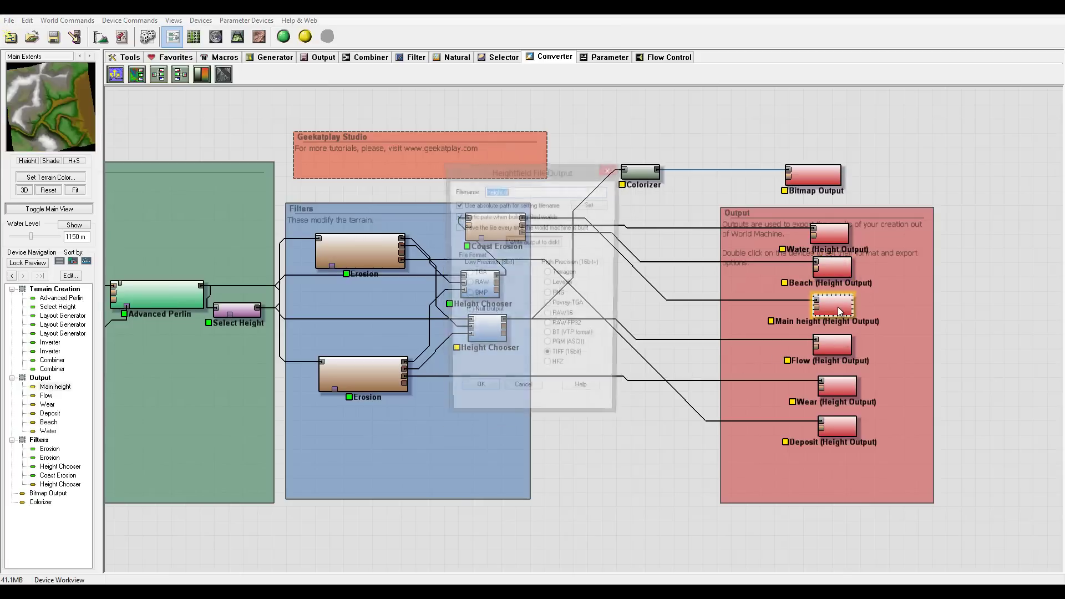
left_click(500, 192)
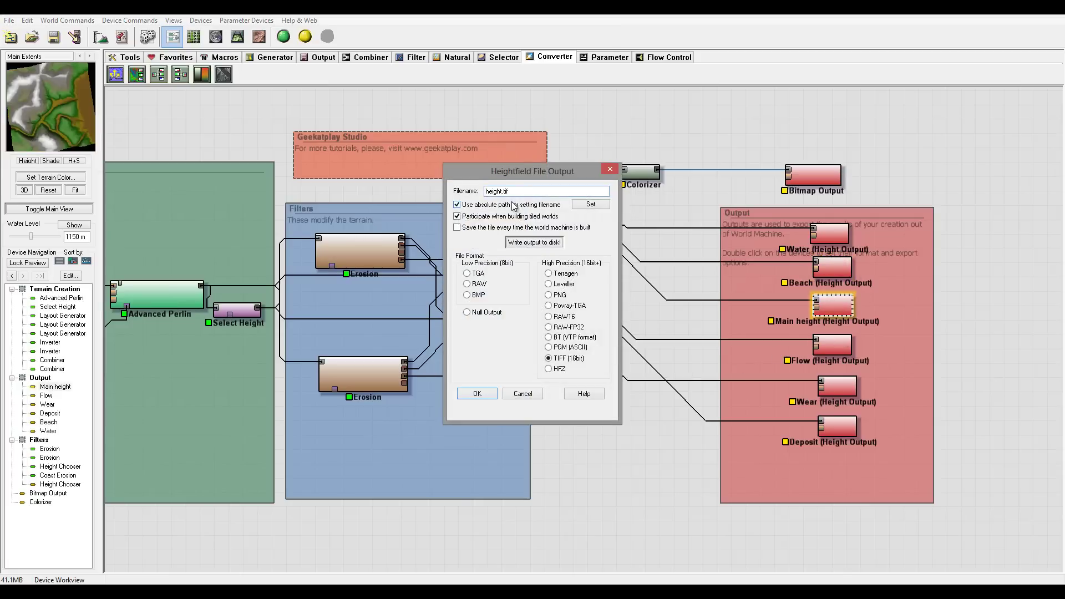
key("ctrl+v")
left_click(481, 390)
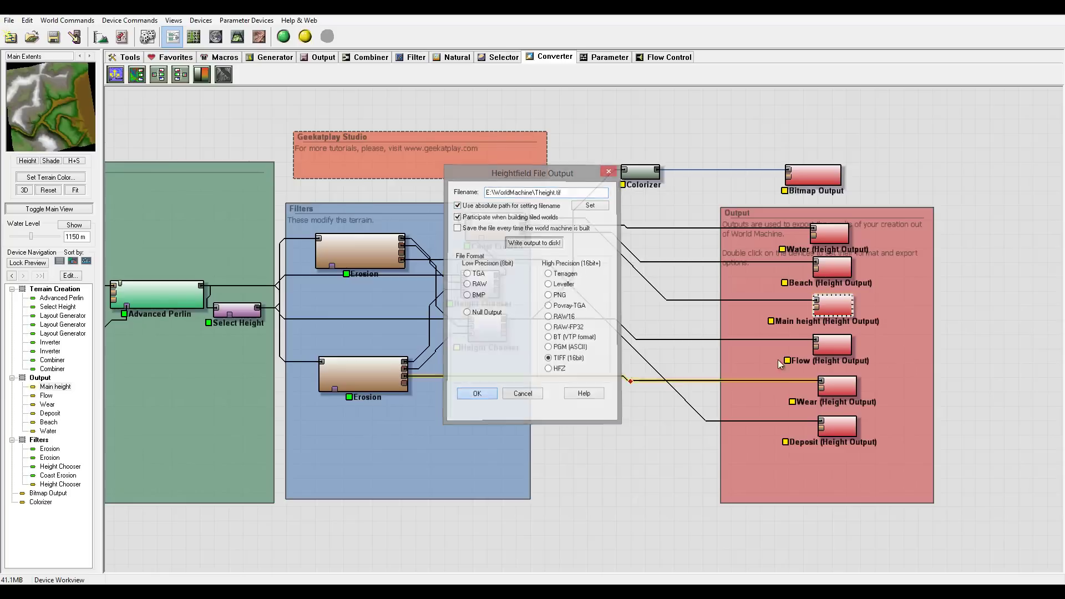
Step: Set the Flow output's filename to E:\WorldMachine\Tflow.tif
left_click(836, 342)
double_click(837, 345)
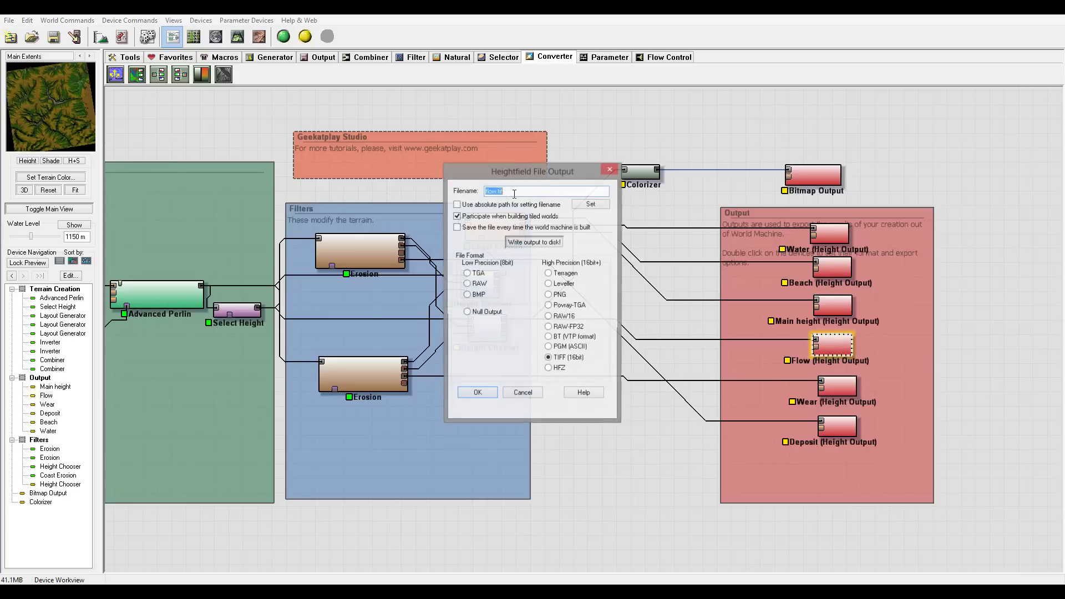
left_click(485, 191)
key("ctrl+v")
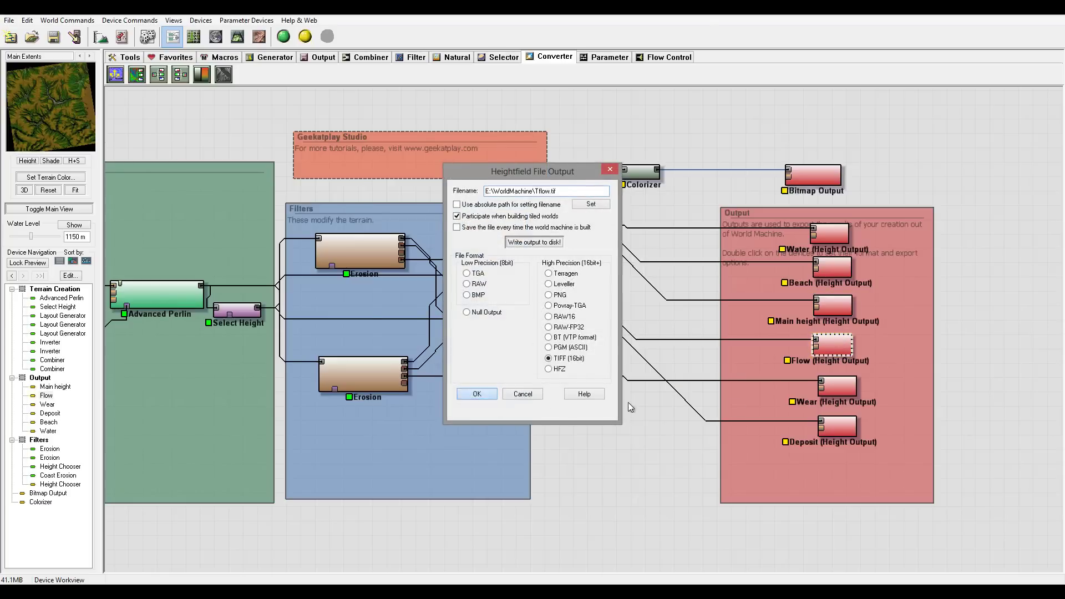
key("Return")
Step: Prefix the Wear output's filename wear.tif with the copied path E:\WorldMachine\T
left_click(837, 385)
double_click(836, 386)
left_click(486, 192)
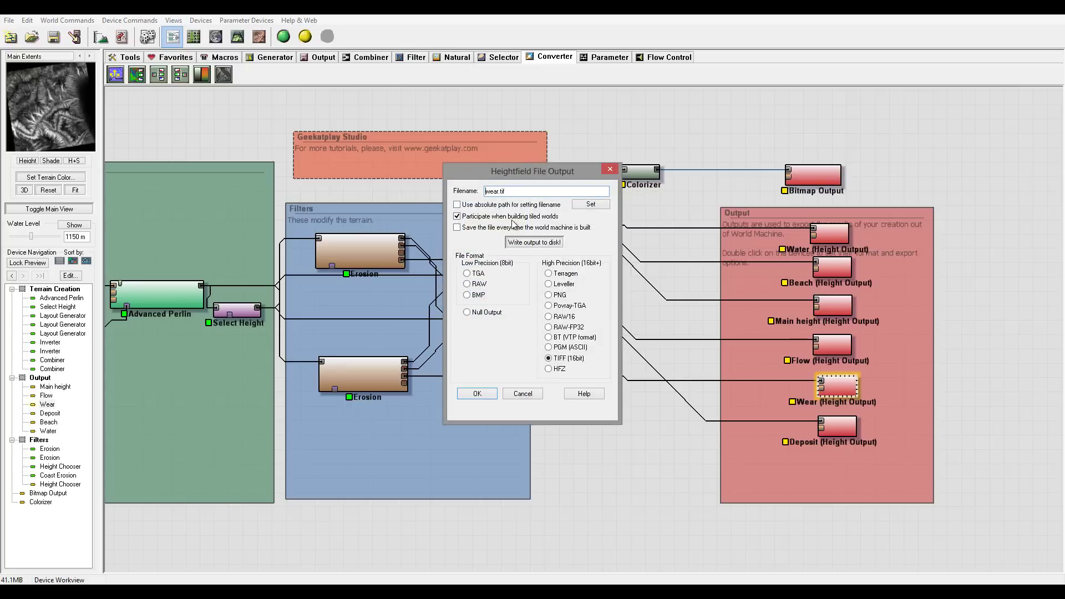
key("ctrl+v")
left_click(477, 394)
Step: Add the copied path E:\WorldMachine\T in front of the Deposit output's filename
left_click(837, 426)
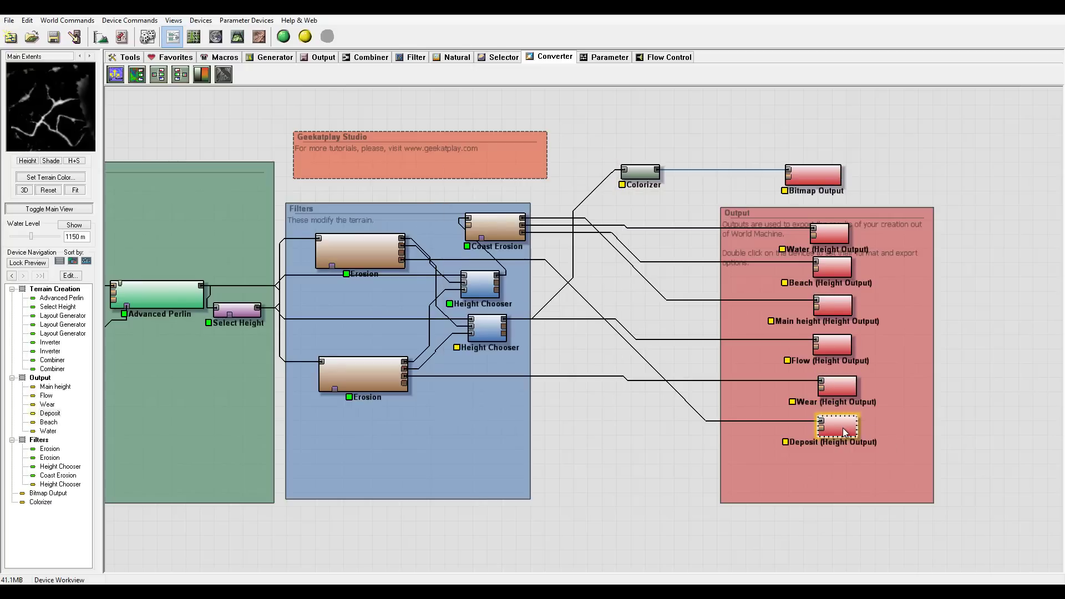
double_click(837, 426)
left_click(486, 192)
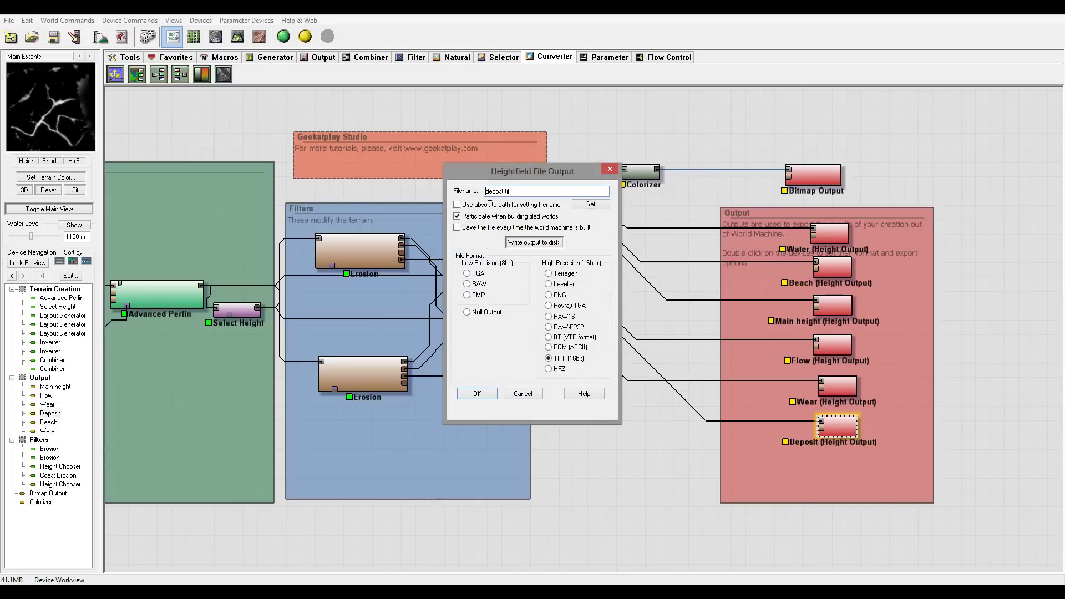
key("ctrl+v")
left_click(476, 394)
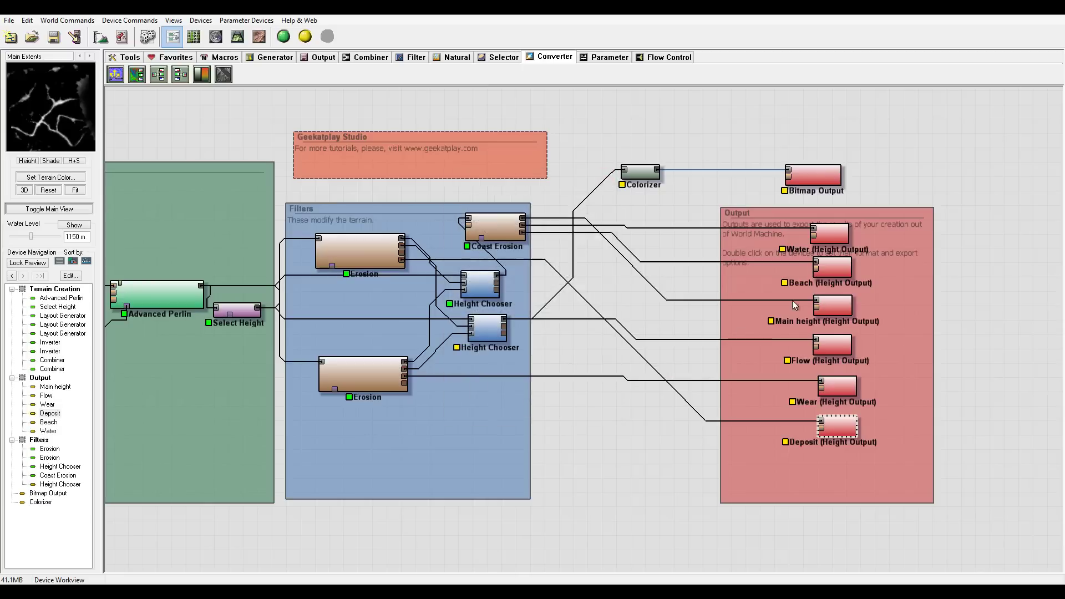
Step: Delete the Colorizer and Bitmap Output devices together
left_click_drag(882, 122, 614, 196)
key("Delete")
left_click(566, 323)
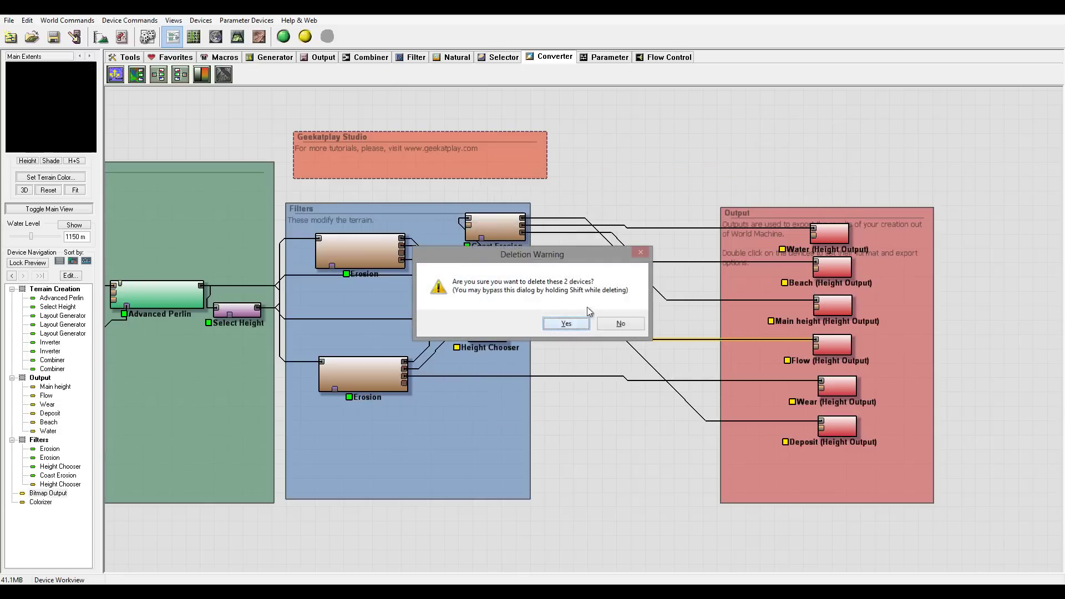
Step: Review the previews of the three Layout Generators, the lower Combiner, Advanced Perlin and both Erosion devices
right_click_drag(492, 198, 666, 189)
scroll(668, 185, "down", 4)
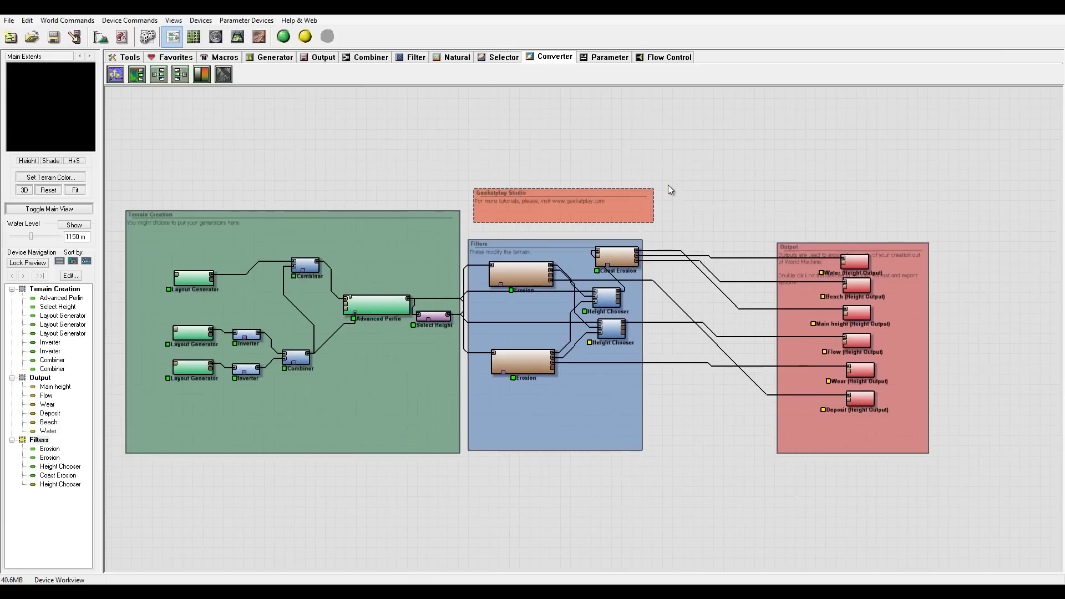
right_click_drag(589, 165, 592, 169)
scroll(592, 169, "up", 1)
right_click_drag(409, 196, 467, 186)
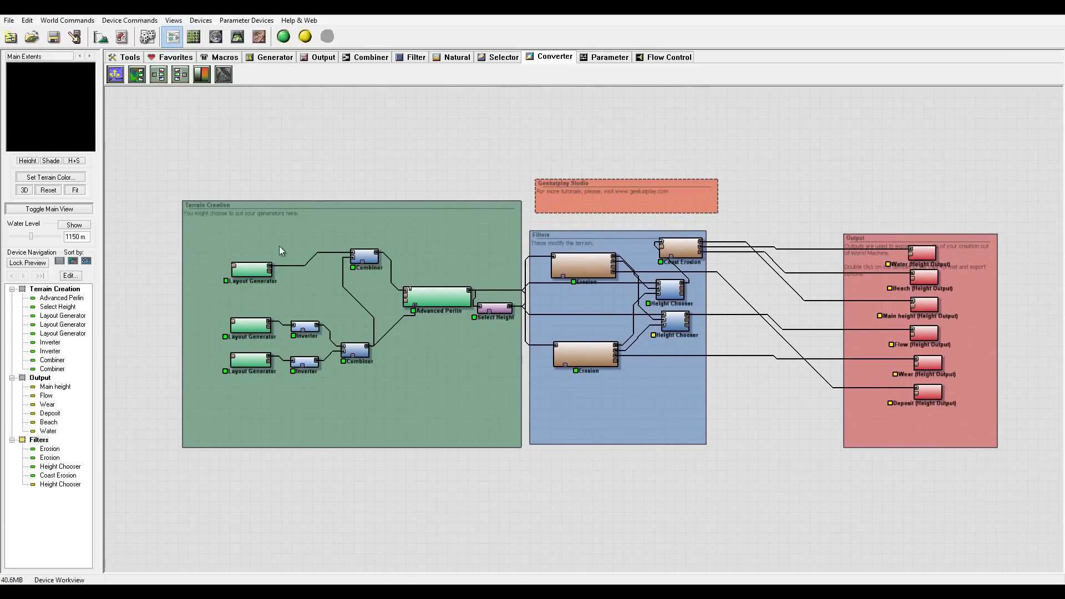
left_click(252, 270)
left_click(253, 331)
left_click(250, 359)
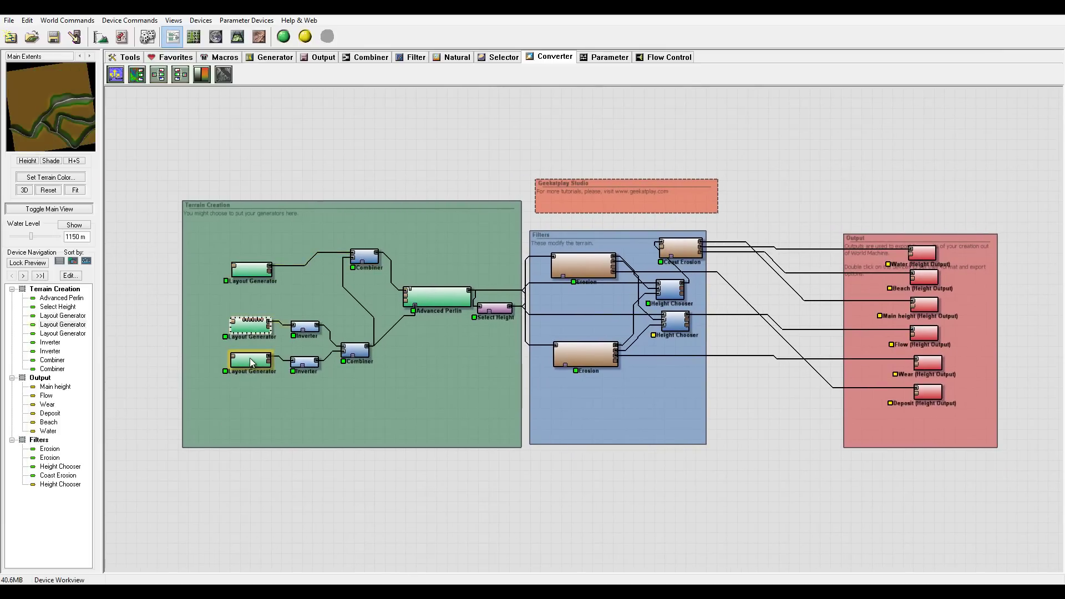
left_click(356, 349)
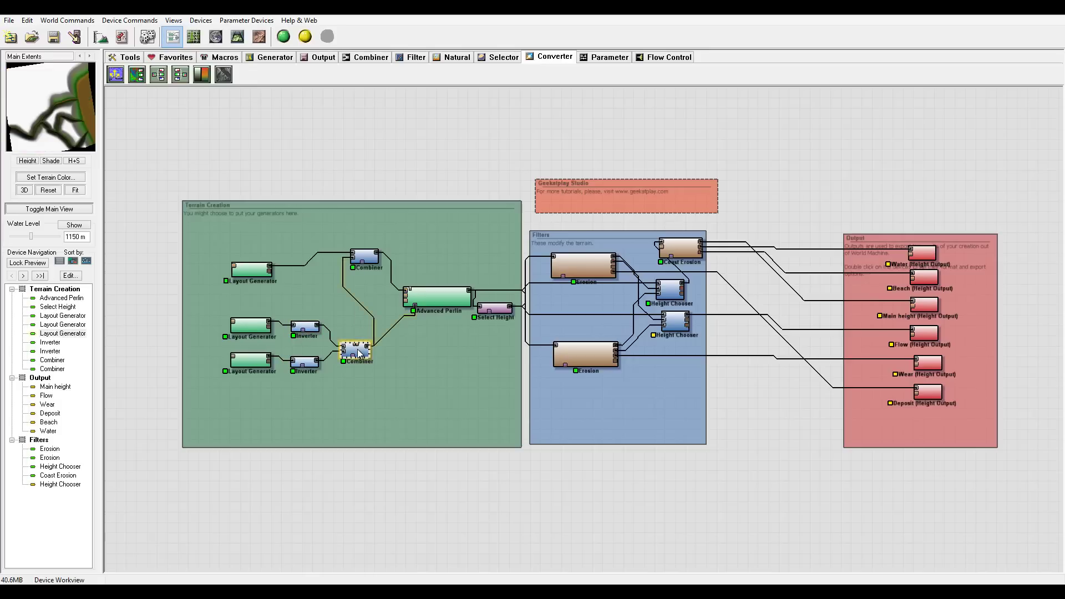
left_click(445, 290)
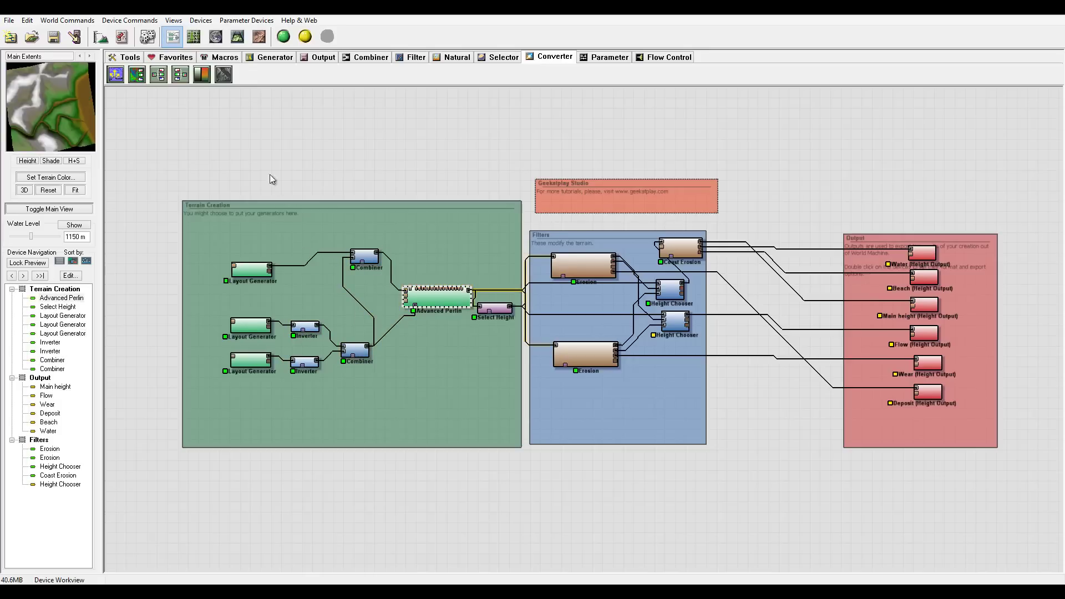
left_click(585, 262)
left_click(594, 354)
Step: Move the Select Height device lower in the Terrain Creation group and preview both Erosion devices and Coast Erosion
left_click_drag(496, 308, 498, 342)
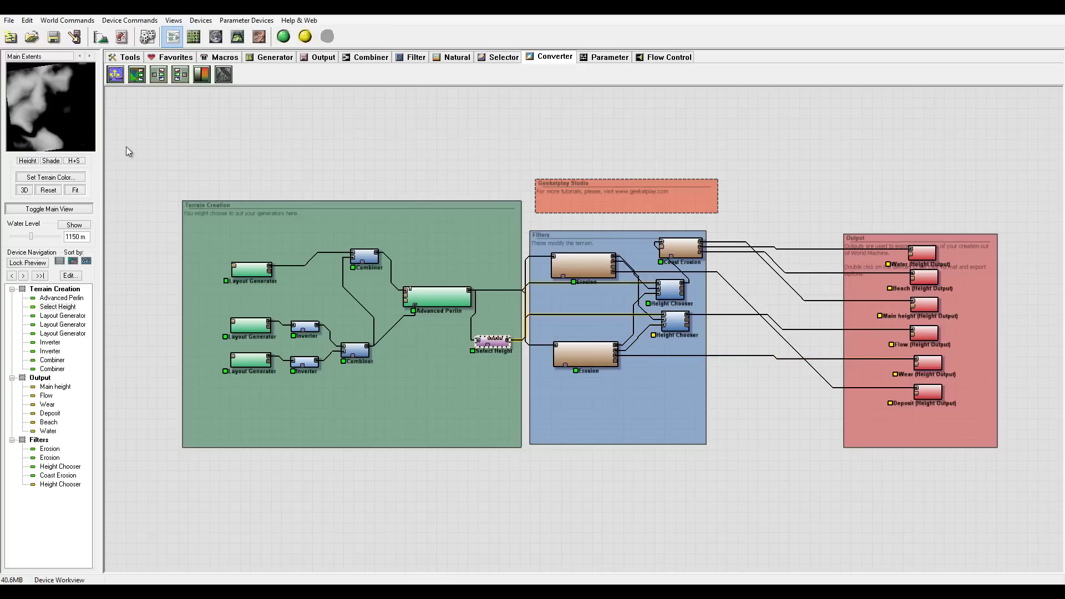
left_click(594, 271)
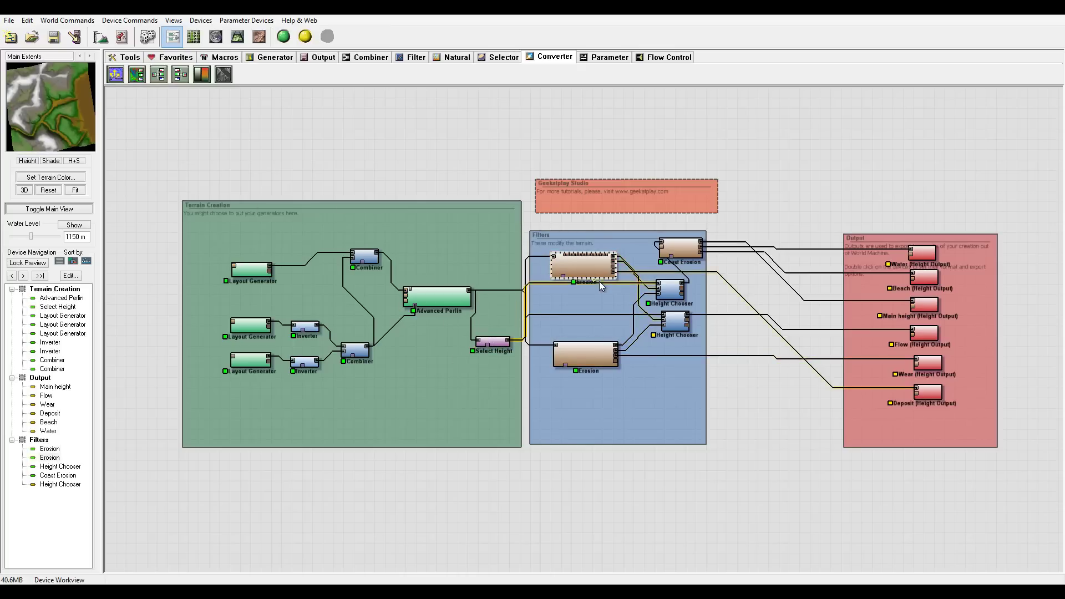
left_click(593, 362)
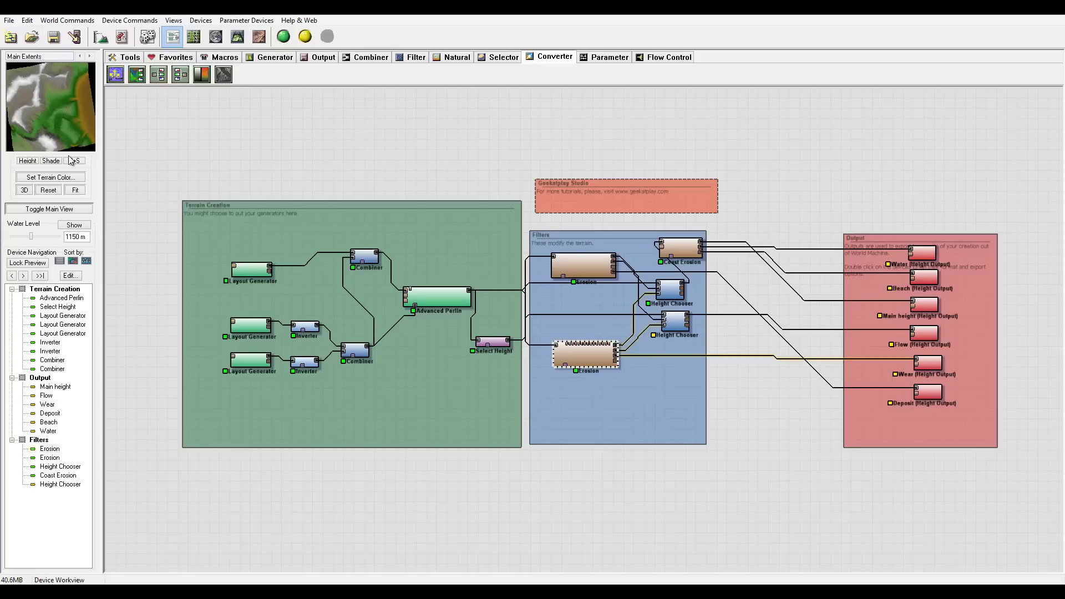
left_click_drag(683, 251, 680, 248)
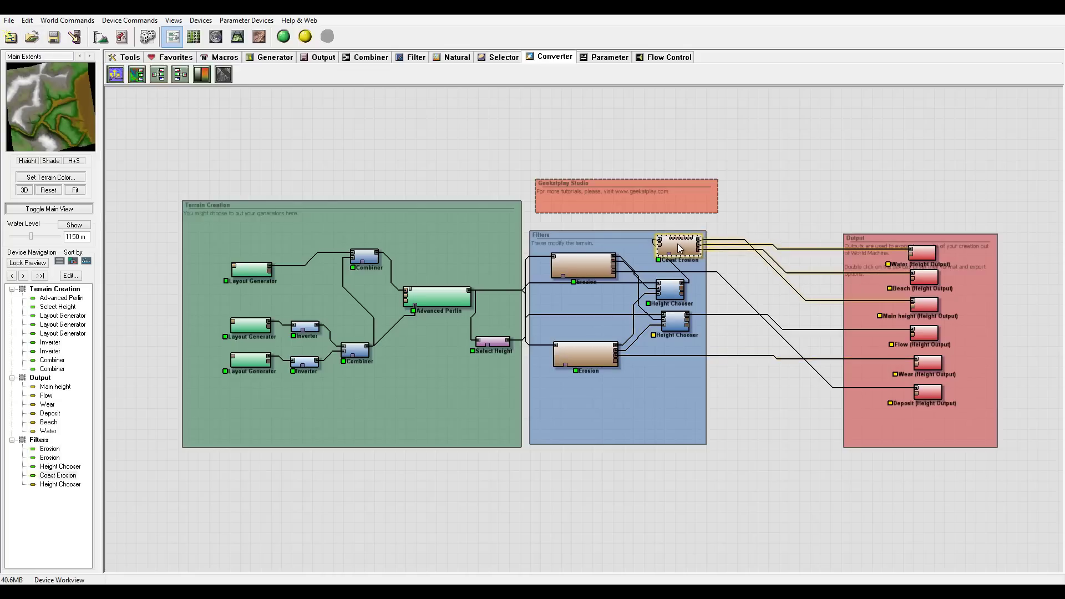
Step: Widen the Filters group toward the Output group and shift Coast Erosion and both Height Choosers into the added space
left_click(610, 235)
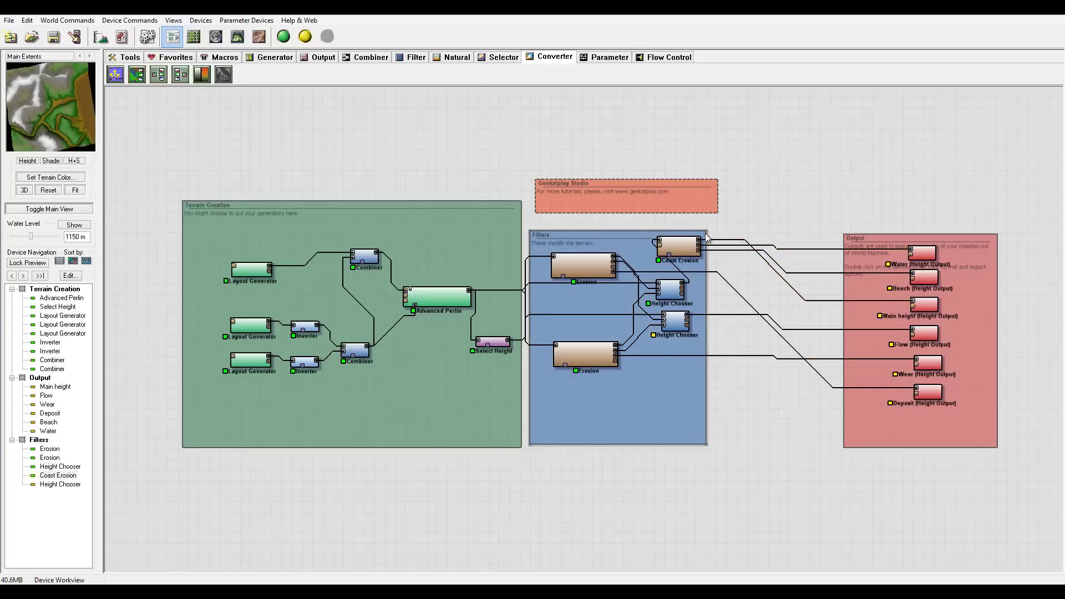
left_click_drag(705, 229, 809, 221)
left_click_drag(690, 247, 773, 246)
left_click_drag(671, 289, 738, 290)
left_click_drag(677, 331, 748, 333)
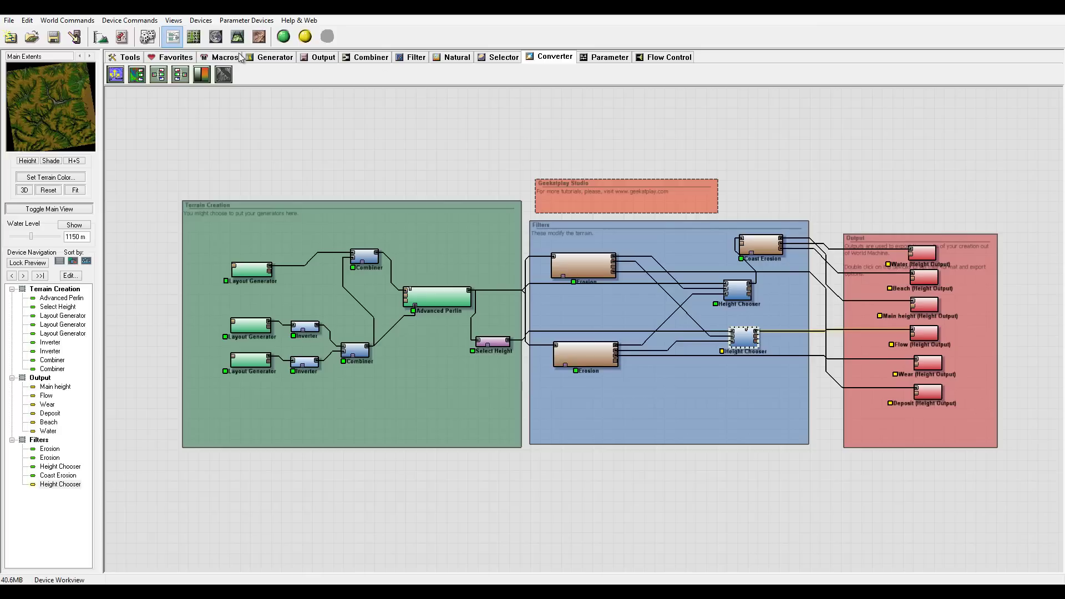
Step: Set the normal build resolution to 2049 x 2049 and build the world
left_click(99, 37)
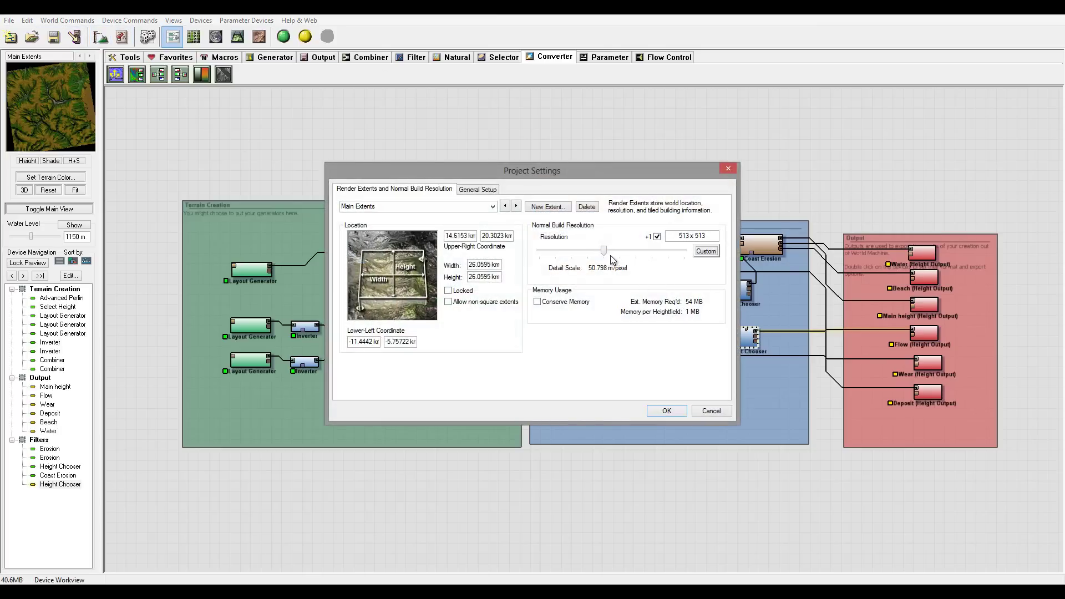
left_click_drag(609, 251, 633, 253)
left_click(667, 410)
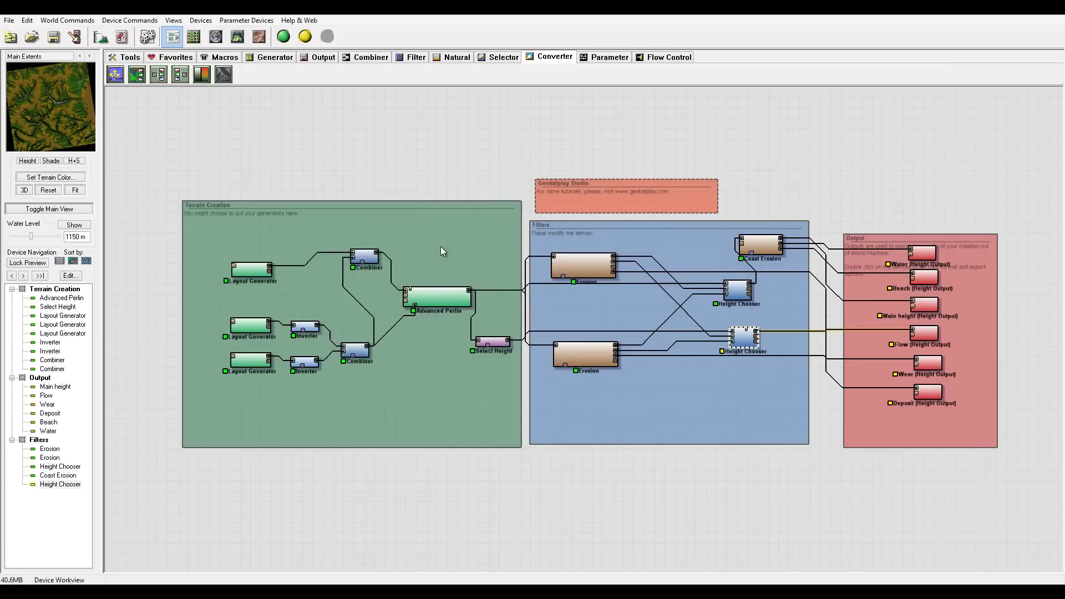
left_click(284, 36)
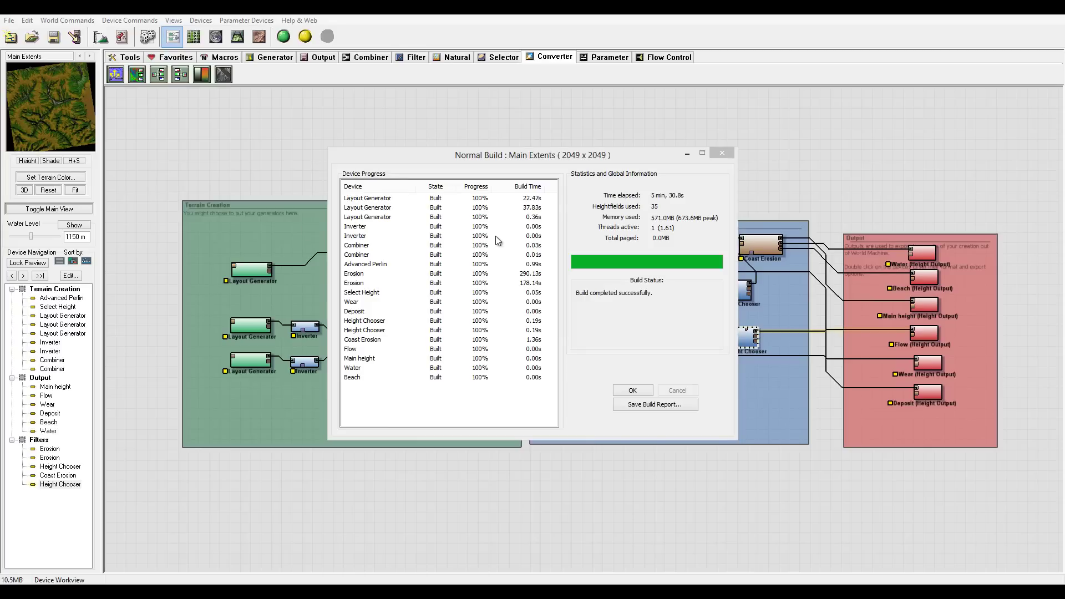
left_click(633, 390)
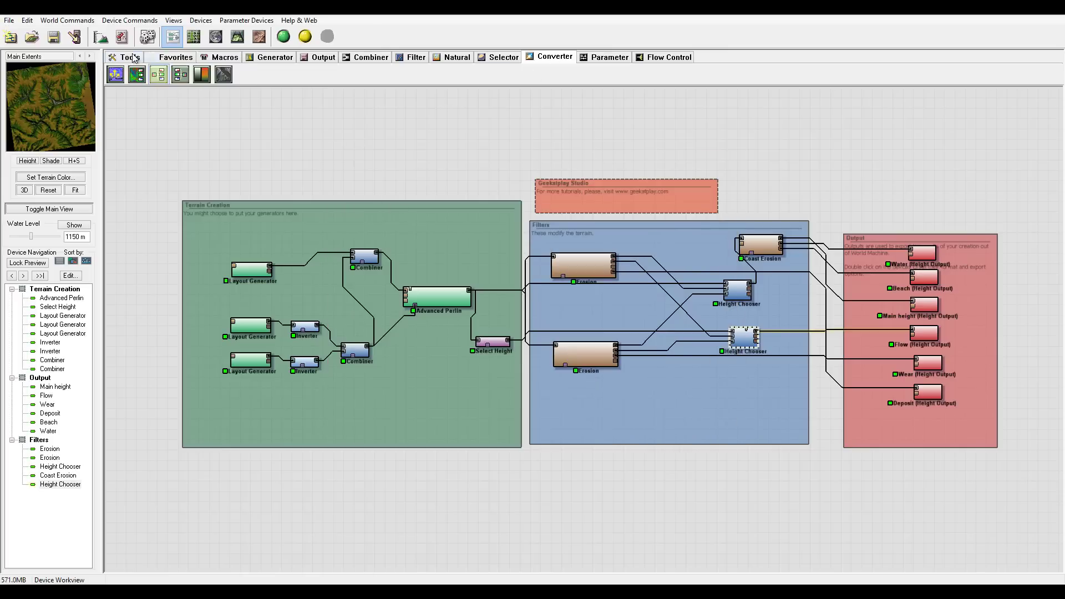
Step: Export all the world file outputs through the Output Manager
left_click(74, 36)
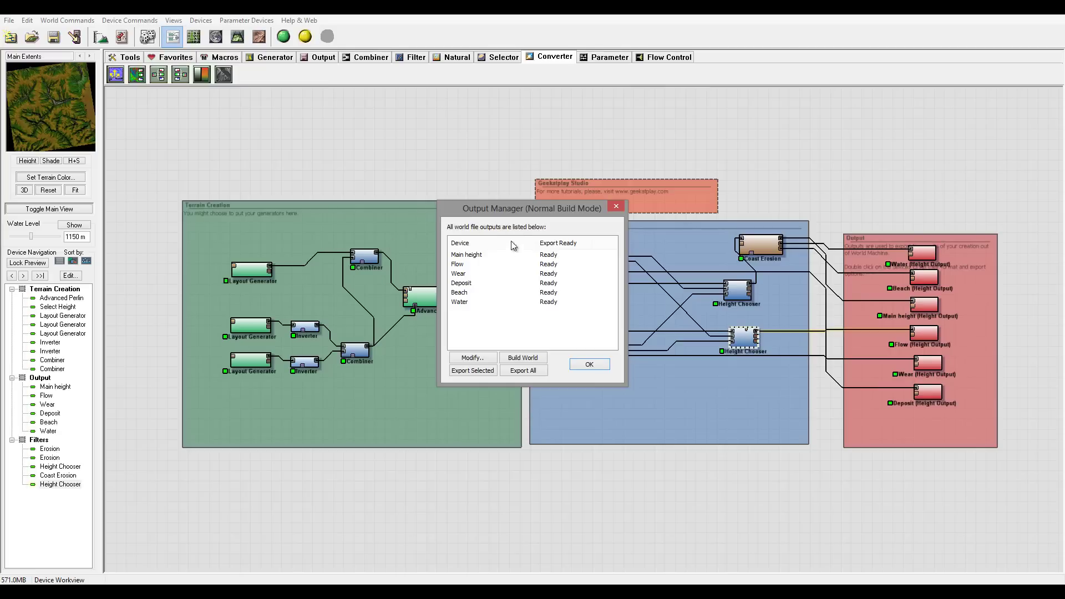
left_click(523, 371)
left_click(597, 348)
left_click(590, 364)
Step: Examine the lower Height Chooser's result and the Coast Erosion terrain in the 3D view from several angles
left_click(238, 37)
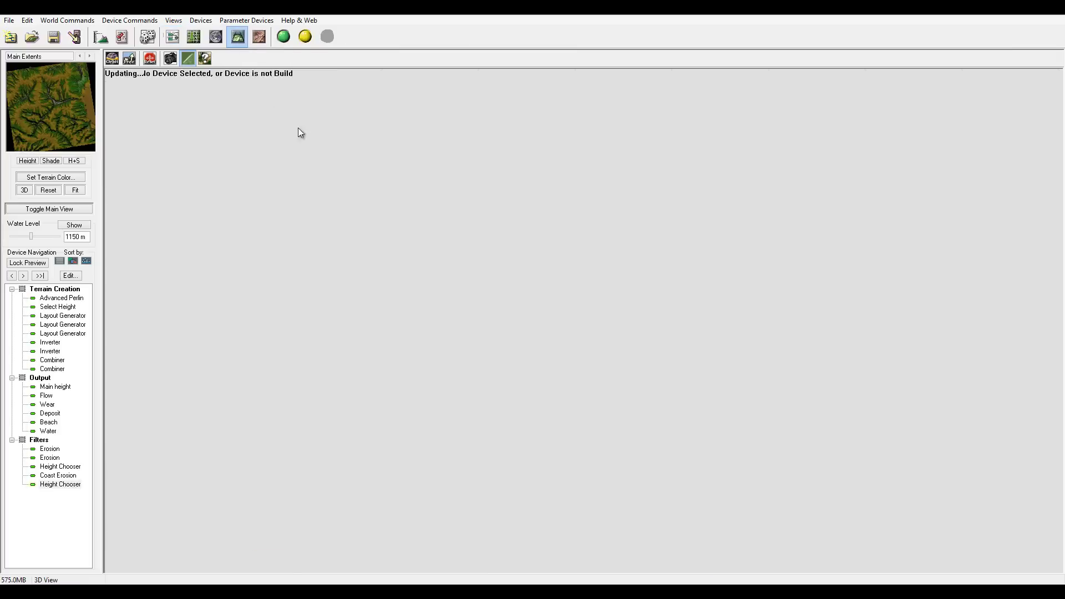
left_click_drag(555, 343, 417, 149)
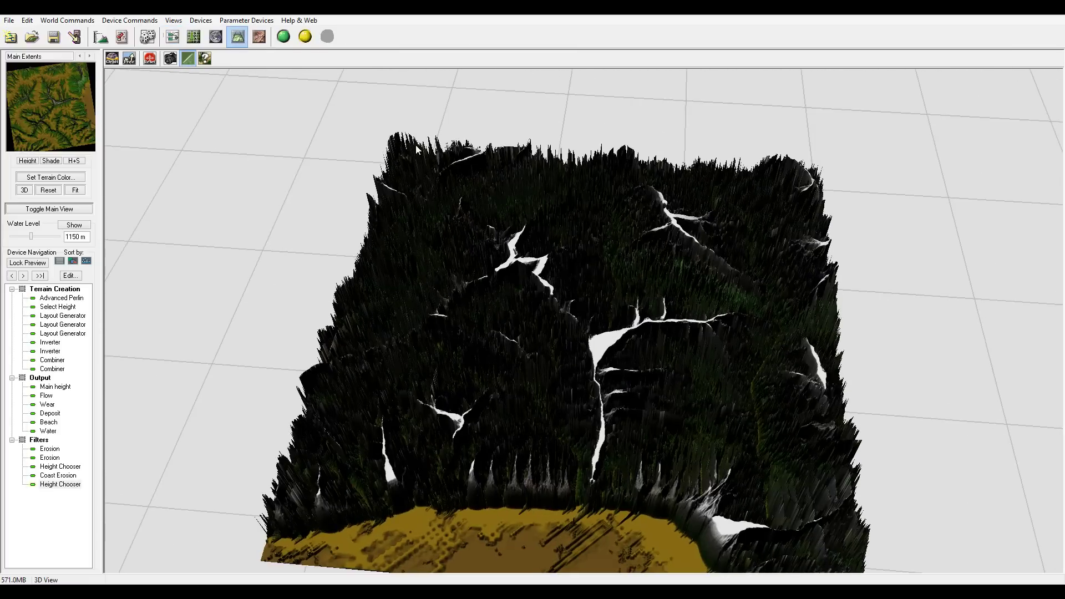
left_click(173, 36)
left_click(768, 251)
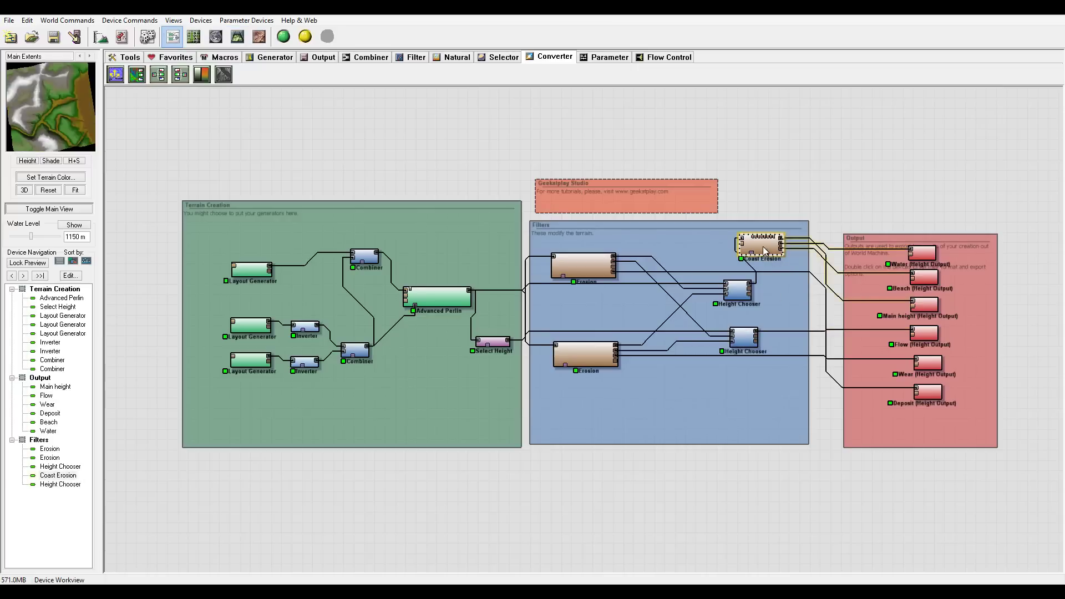
left_click(237, 36)
left_click_drag(588, 325, 452, 502)
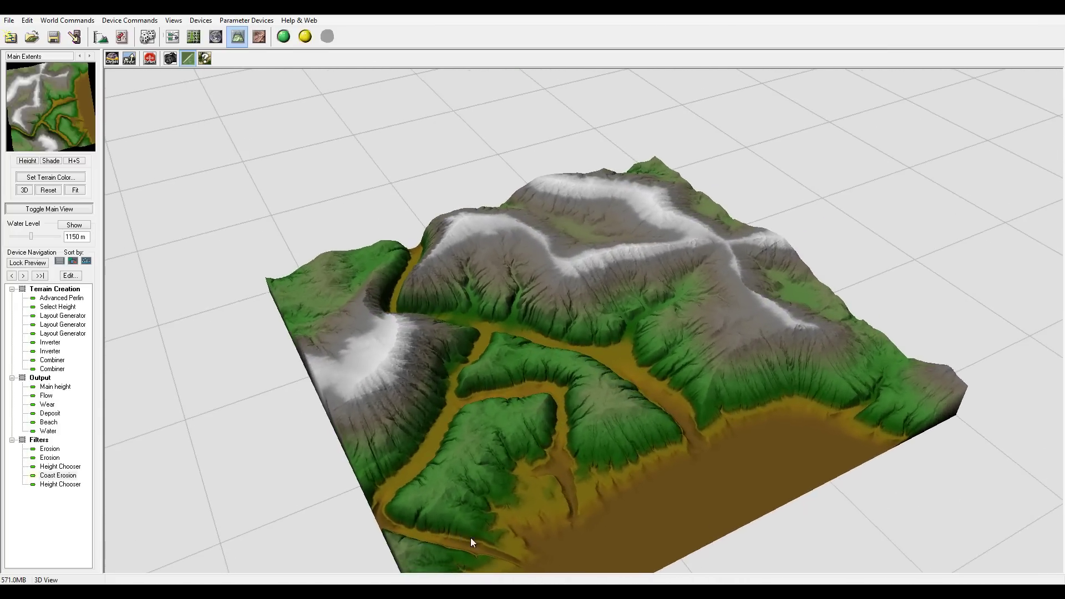
mouse_move(532, 400)
left_mouse_down()
mouse_move(533, 447)
mouse_move(551, 474)
mouse_move(478, 437)
mouse_move(579, 395)
mouse_move(577, 450)
mouse_move(374, 345)
mouse_move(376, 332)
mouse_move(469, 320)
mouse_move(511, 342)
mouse_move(534, 401)
mouse_move(549, 389)
left_mouse_up()
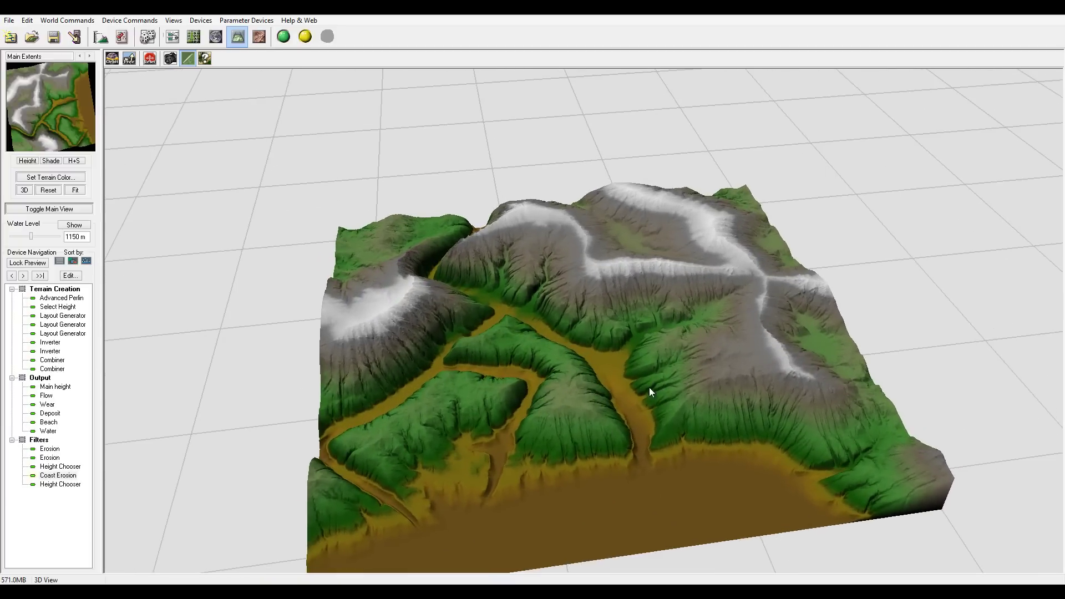
left_click_drag(672, 321, 566, 290)
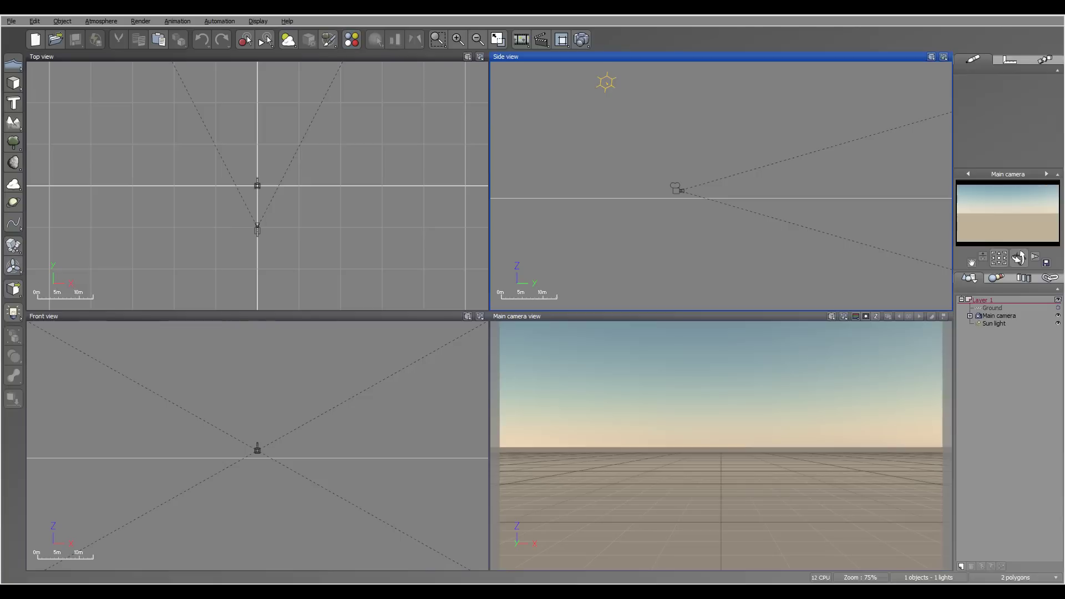
Step: Switch to Vue and add a terrain to the empty scene
right_click_drag(377, 152, 364, 136)
right_click_drag(721, 185, 680, 242)
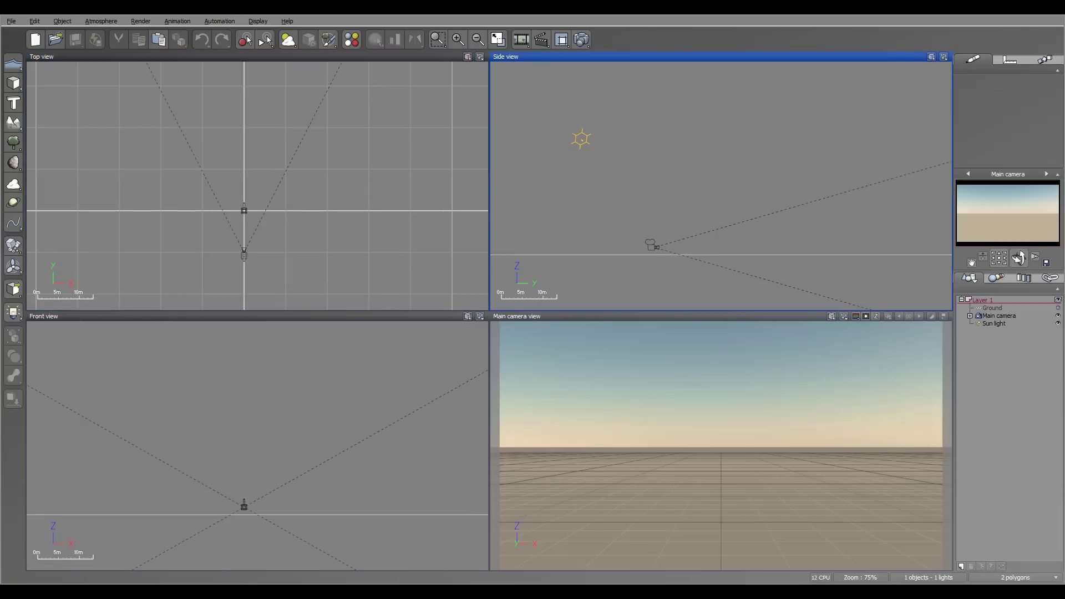
left_click(14, 122)
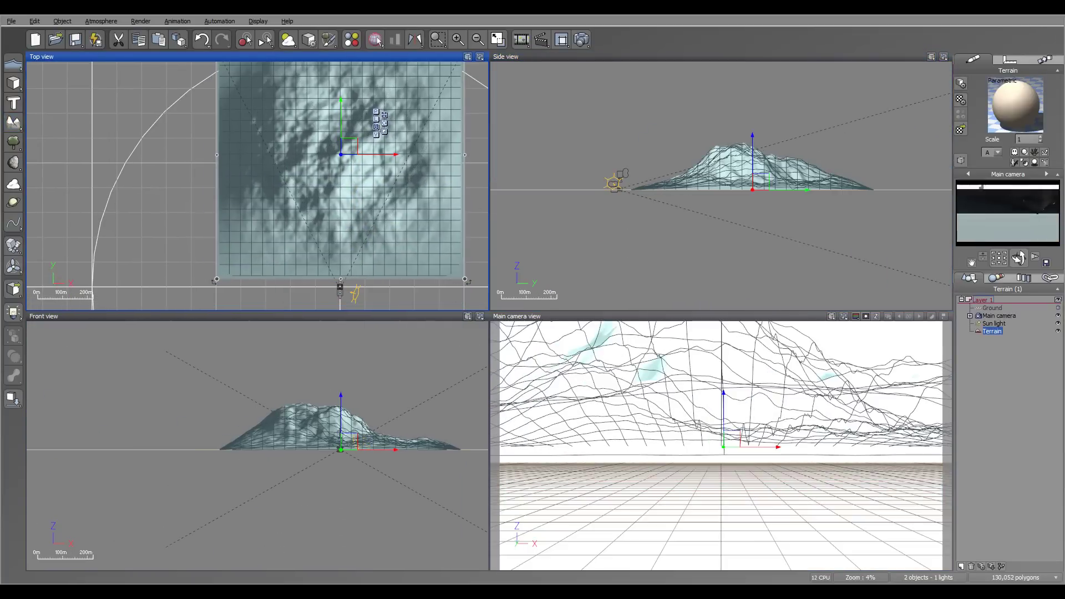
Step: Open the new terrain in the Terrain Editor and raise its resolution to 2048x2048
right_click(324, 203)
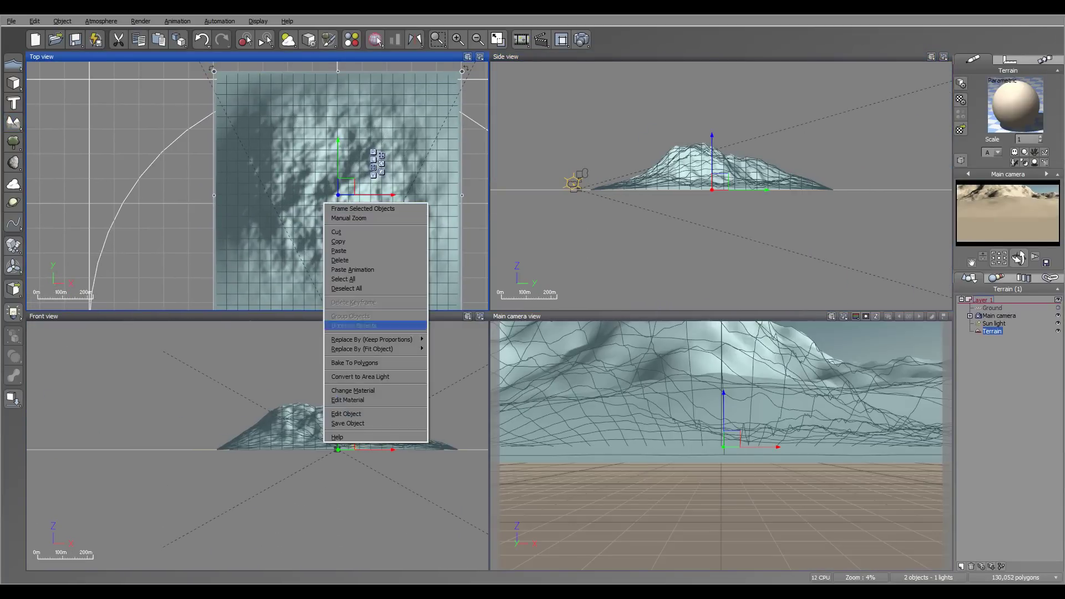
left_click(346, 413)
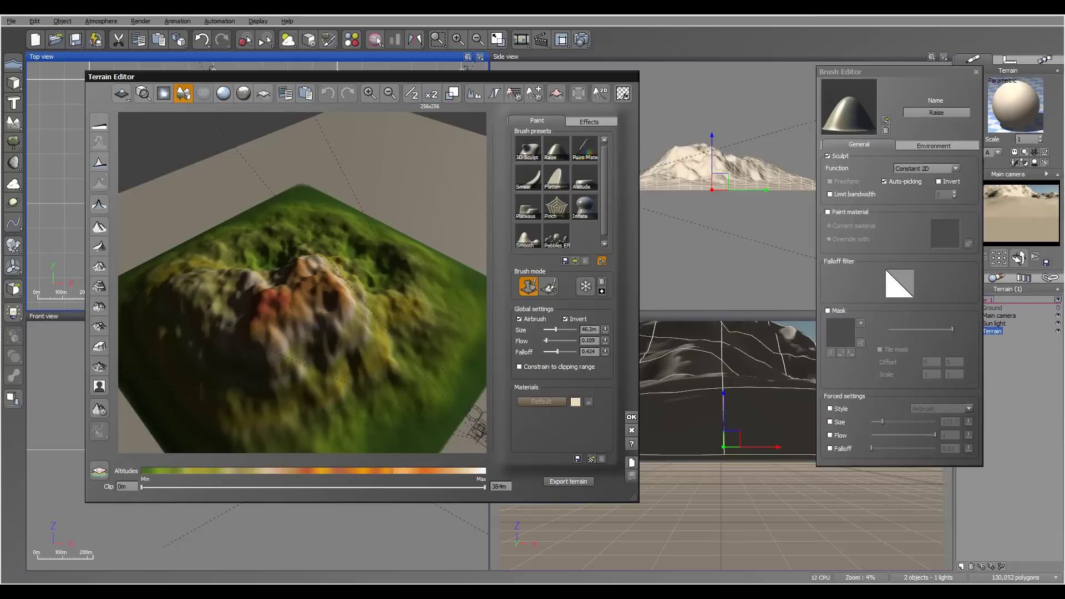
left_click(431, 94)
left_click(430, 93)
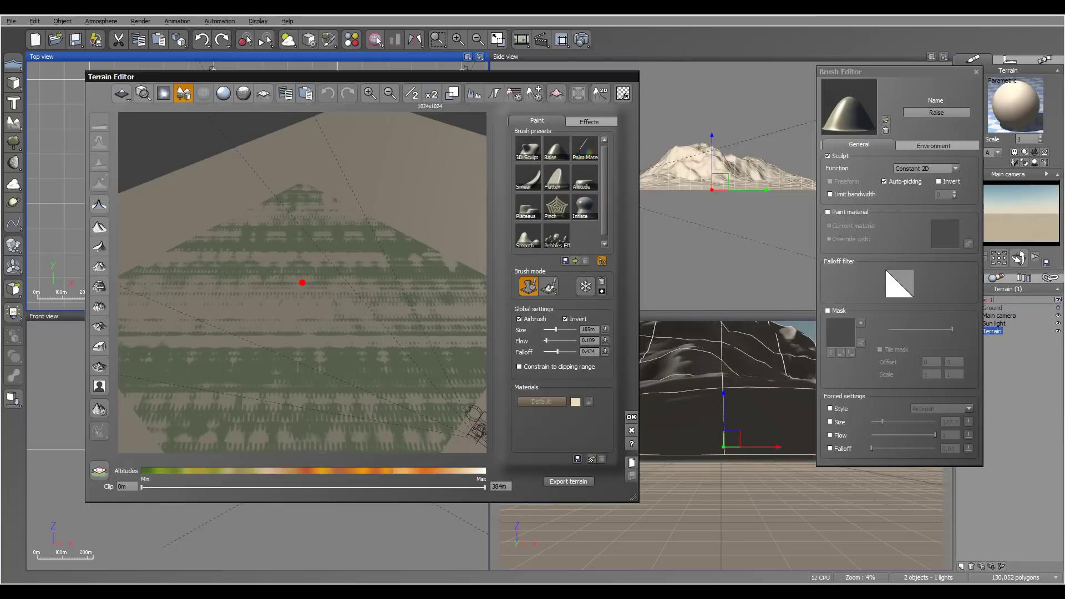
left_click(431, 94)
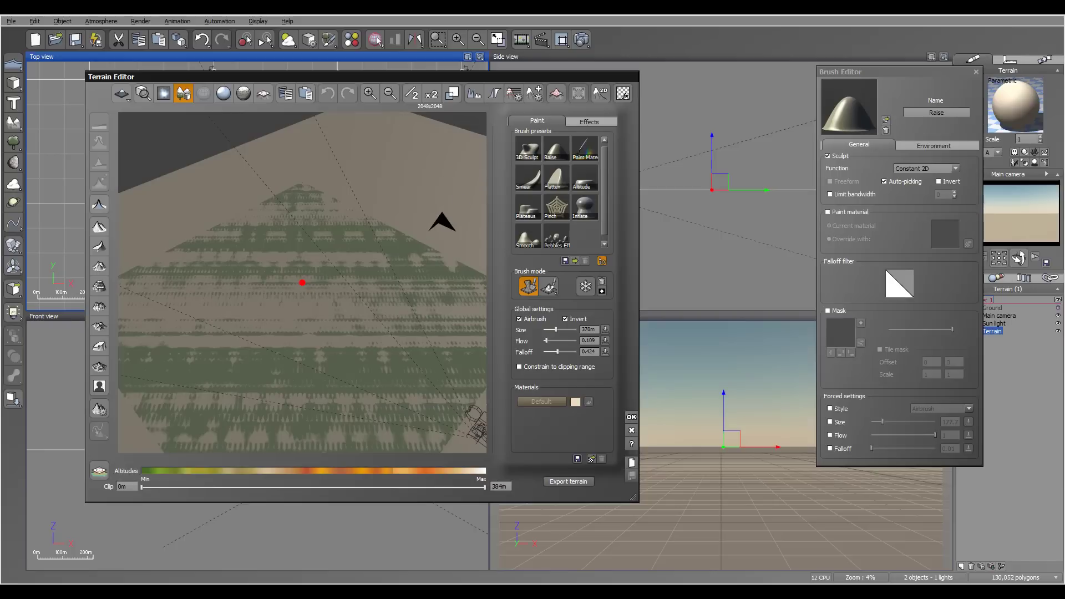
Step: Load Theight.tif from the WorldMachine folder as the picture for the terrain data import
left_click(100, 386)
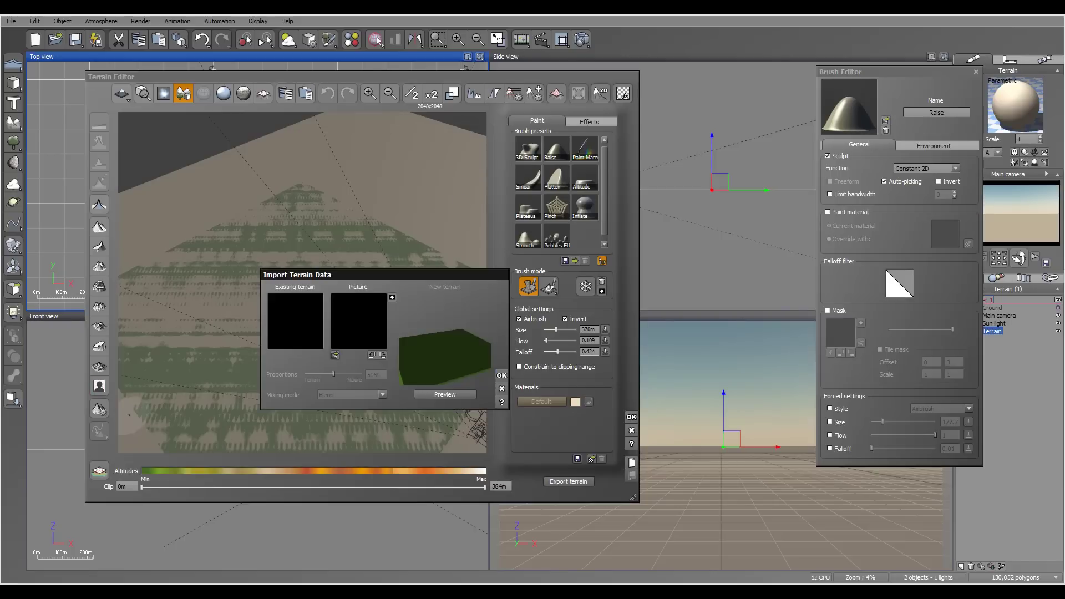
left_click(334, 355)
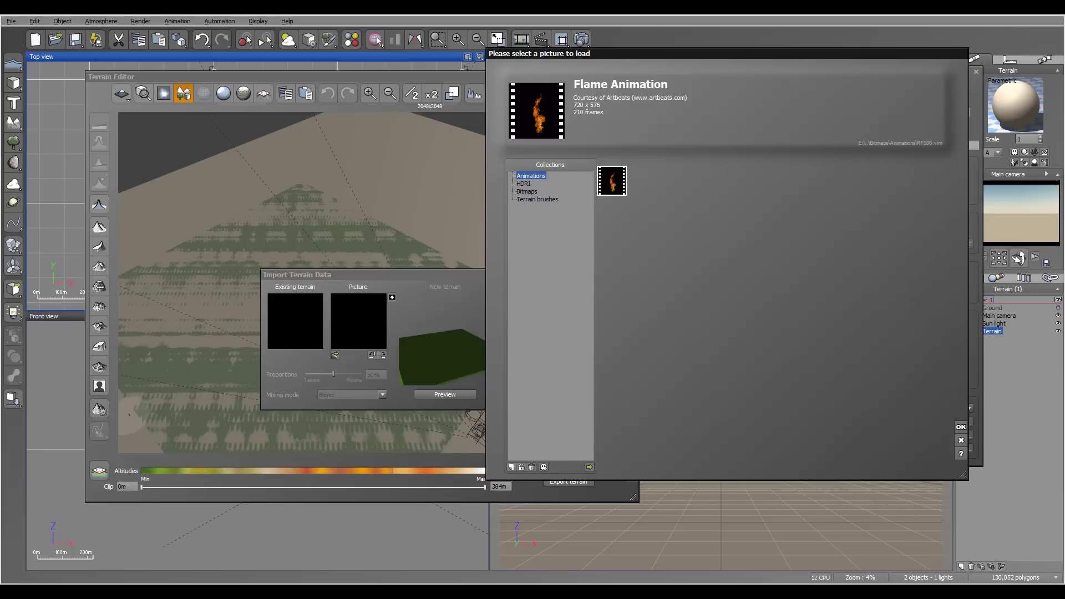
left_click(589, 467)
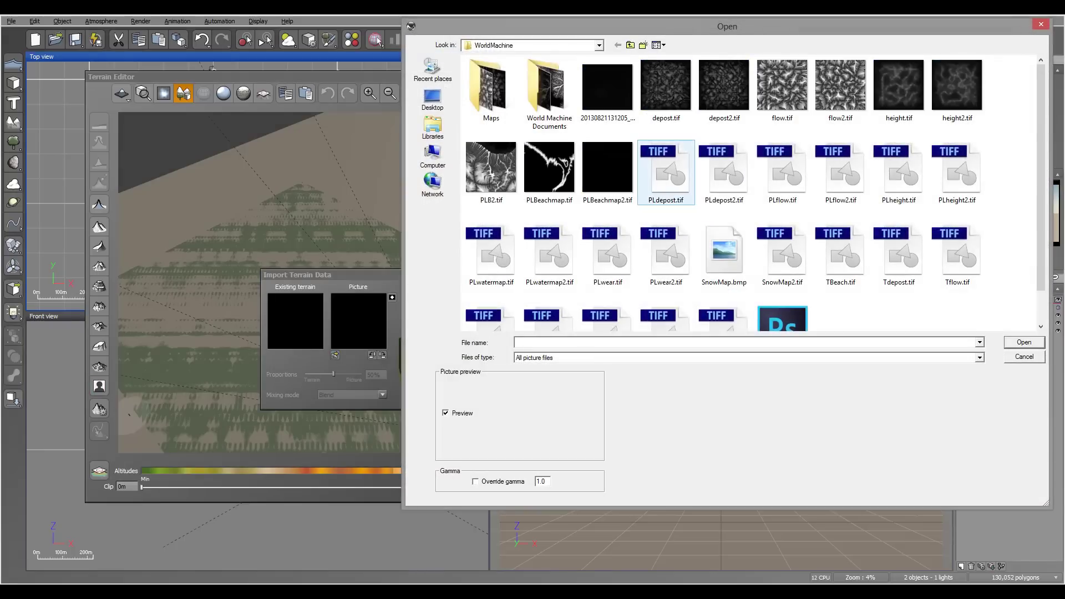
mouse_move(1041, 177)
left_mouse_down()
mouse_move(1040, 211)
mouse_move(1040, 197)
left_mouse_up()
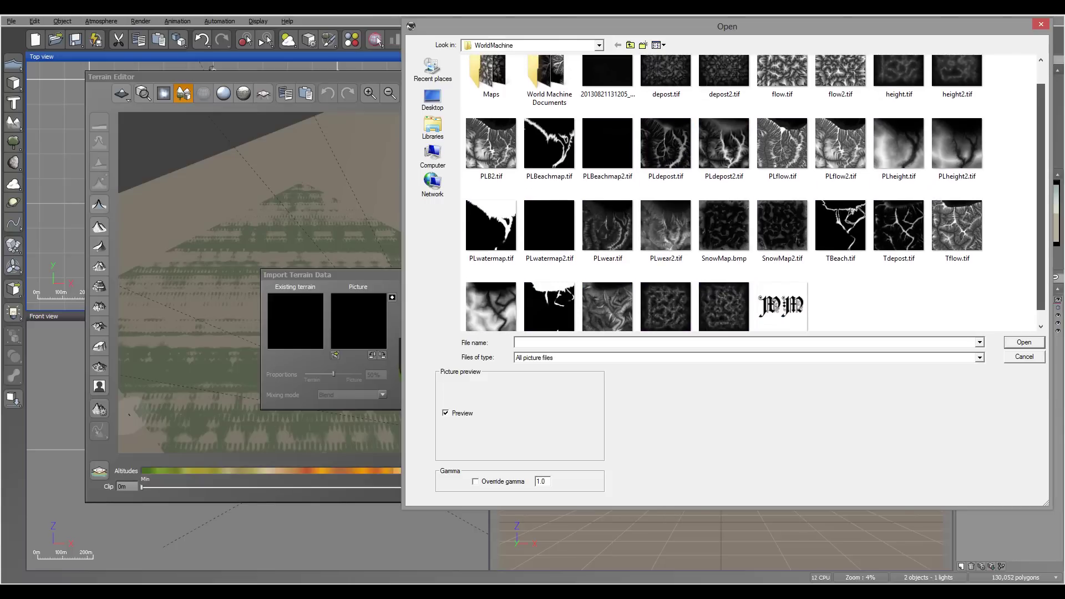
scroll(754, 191, "down", 1)
scroll(899, 250, "up", 1)
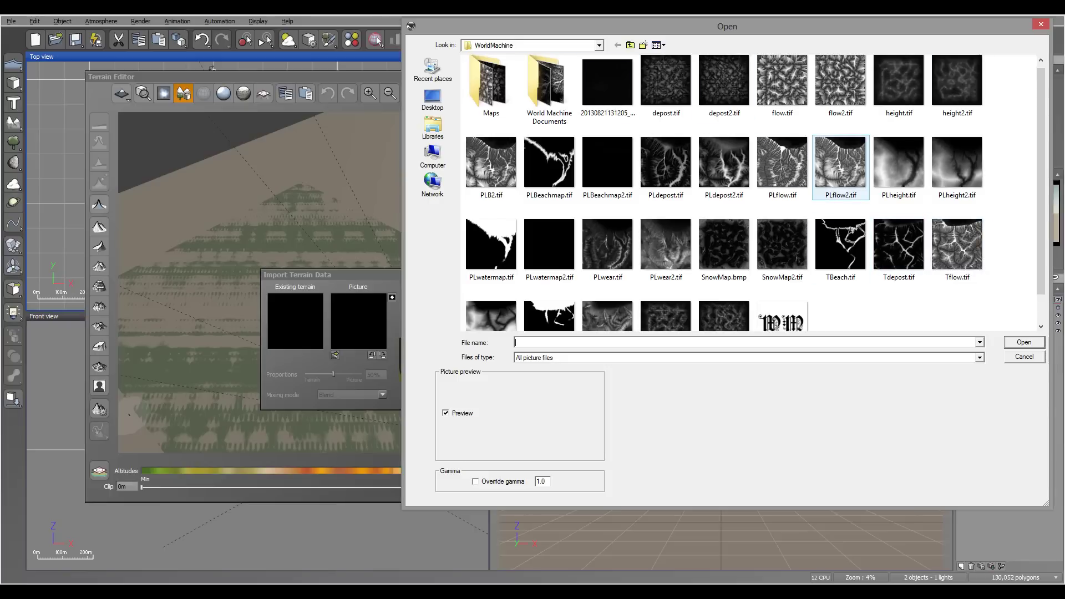
left_click(840, 163)
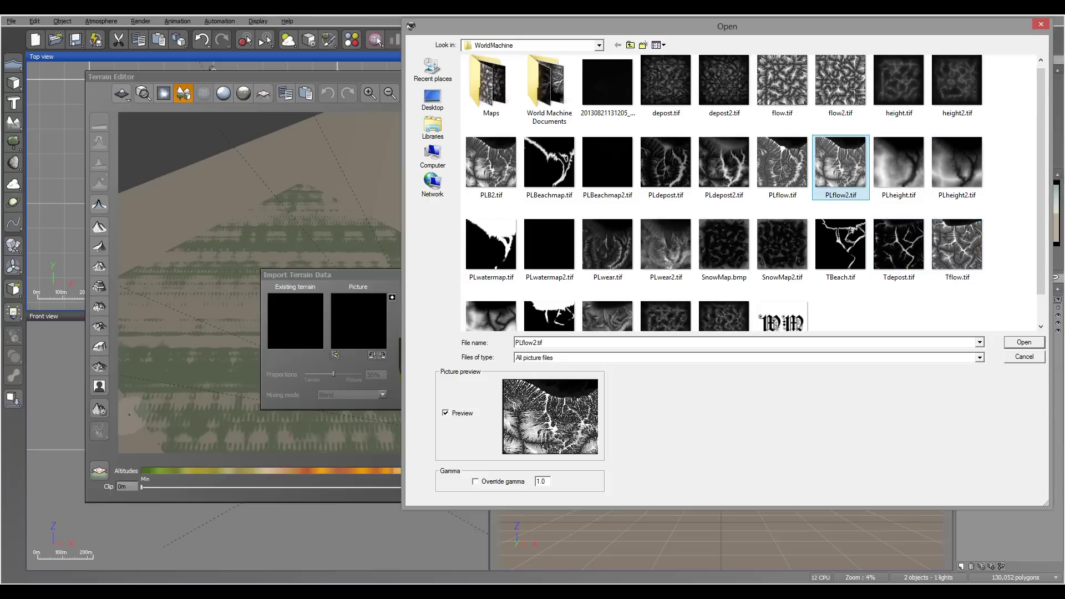
scroll(782, 300, "down", 1)
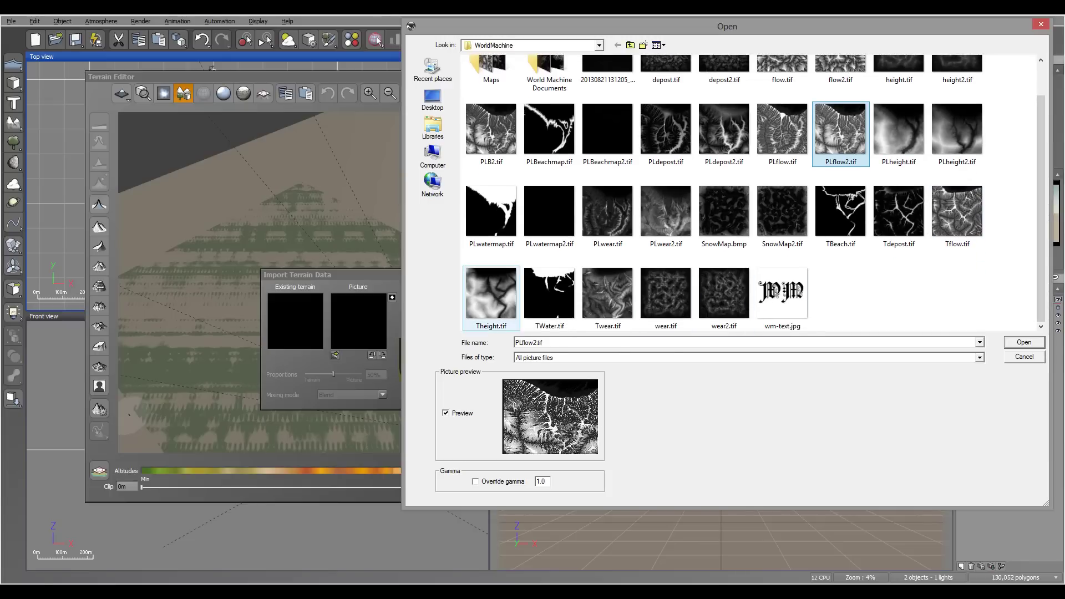
left_click(491, 298)
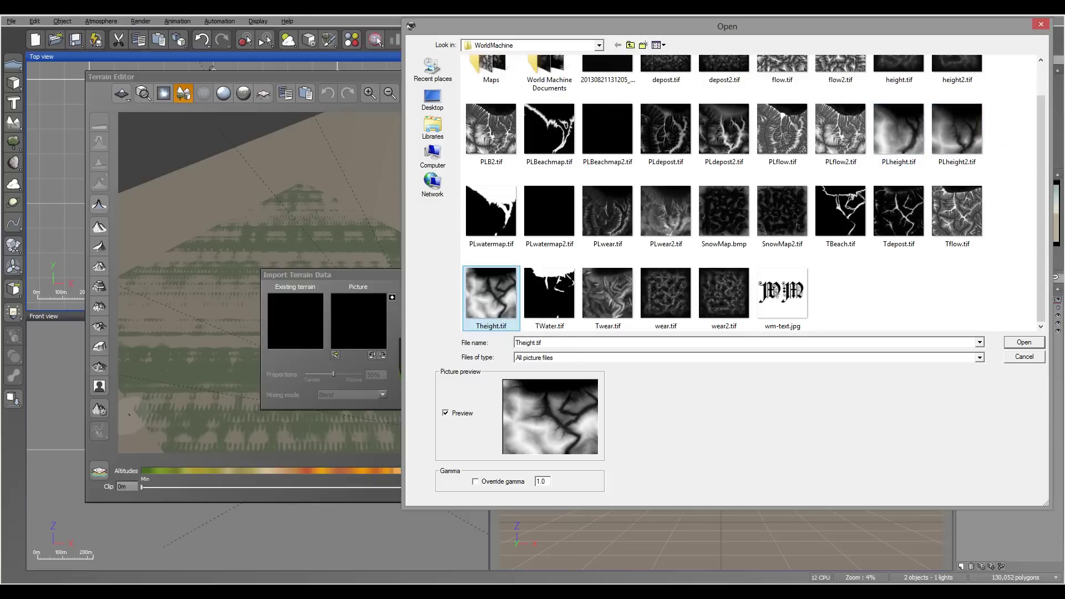
left_click(1023, 343)
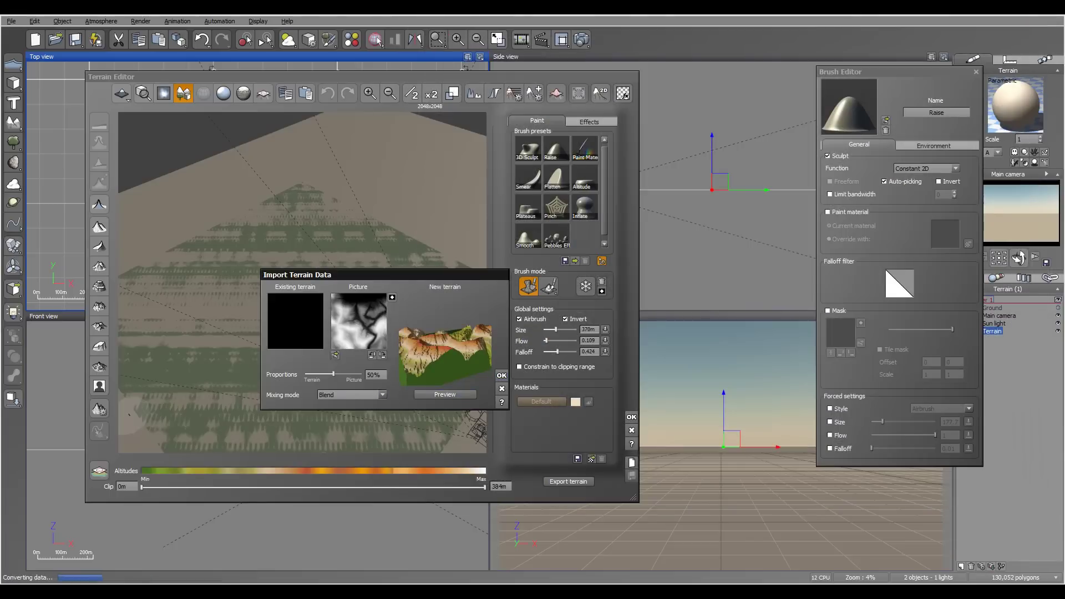
Step: Apply the heightmap import, check the terrain's shape from another angle, and accept the terrain edits
left_click(501, 375)
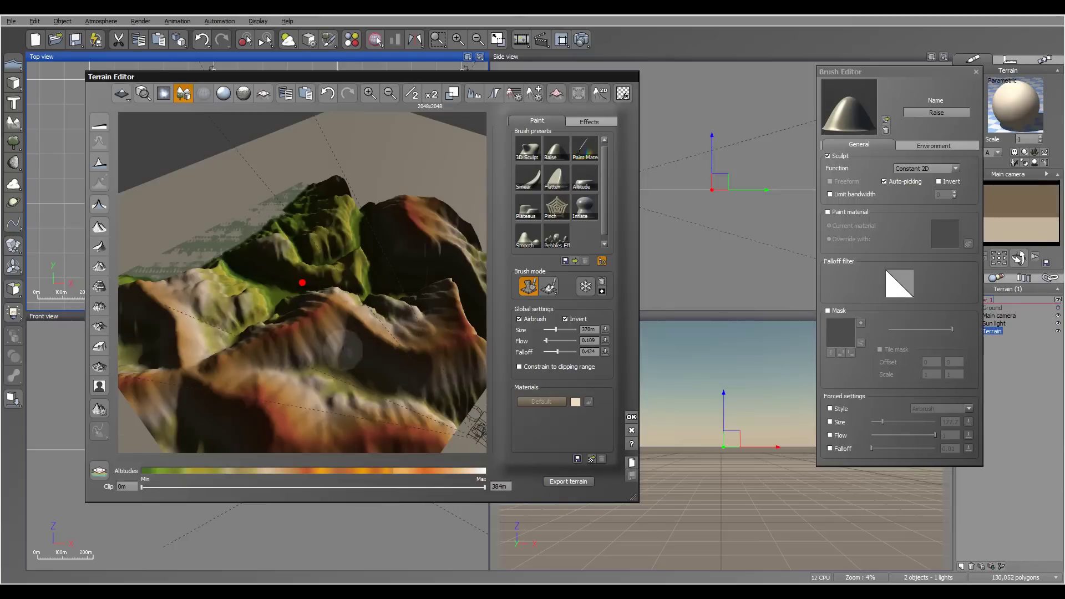
mouse_move(427, 171)
right_mouse_down()
mouse_move(480, 161)
mouse_move(133, 425)
mouse_move(321, 210)
mouse_move(325, 268)
right_mouse_up()
right_click_drag(394, 261, 333, 249)
left_click(631, 417)
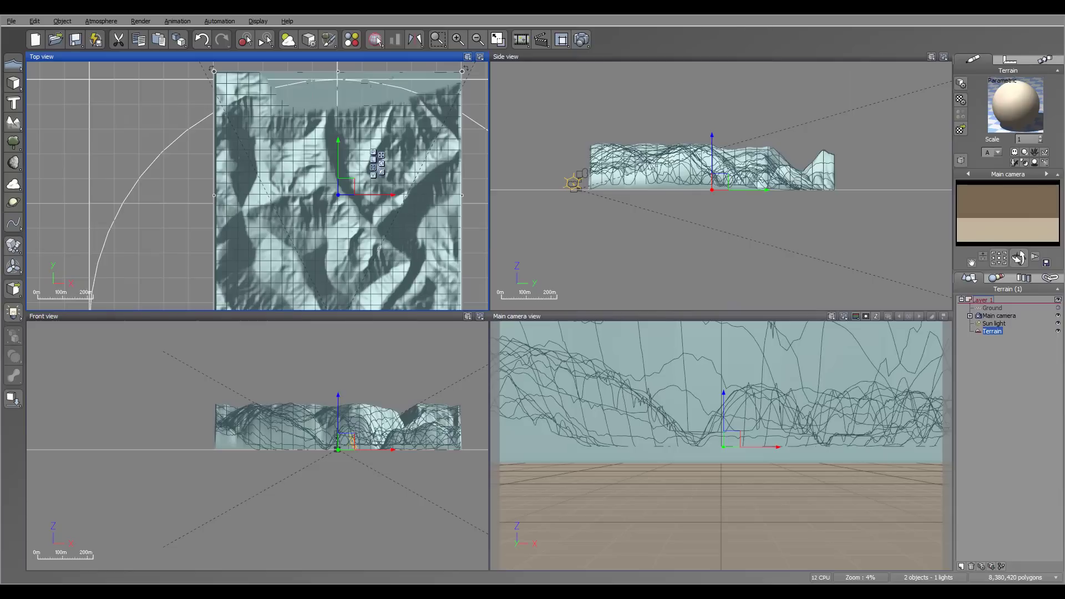
Step: Set the terrain's size to 10 km in X, 10 km in Y and 500 m in Z
right_click_drag(743, 170, 758, 208)
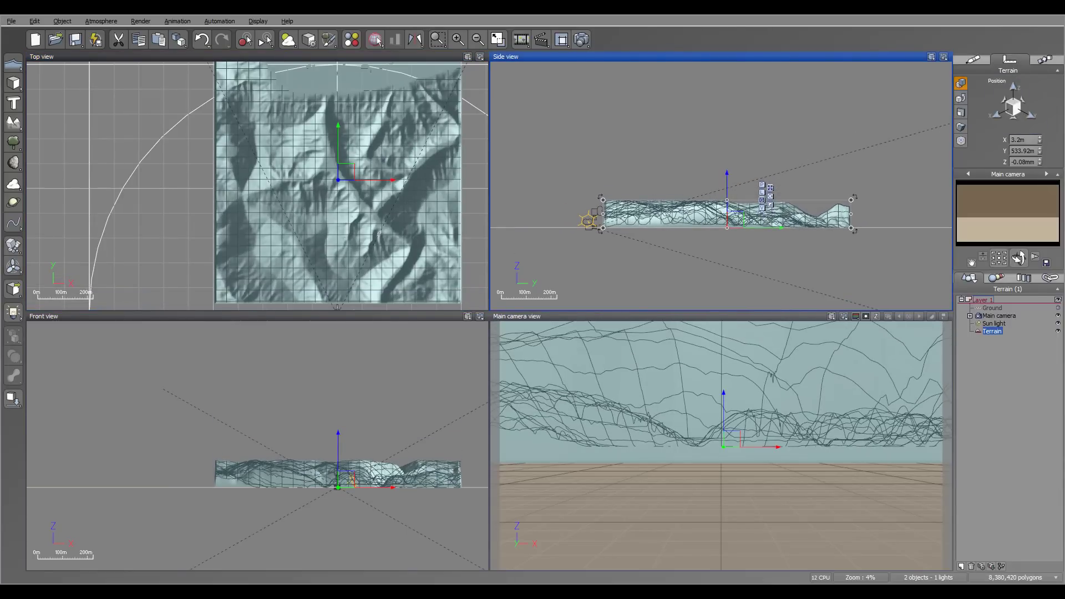
left_click(960, 112)
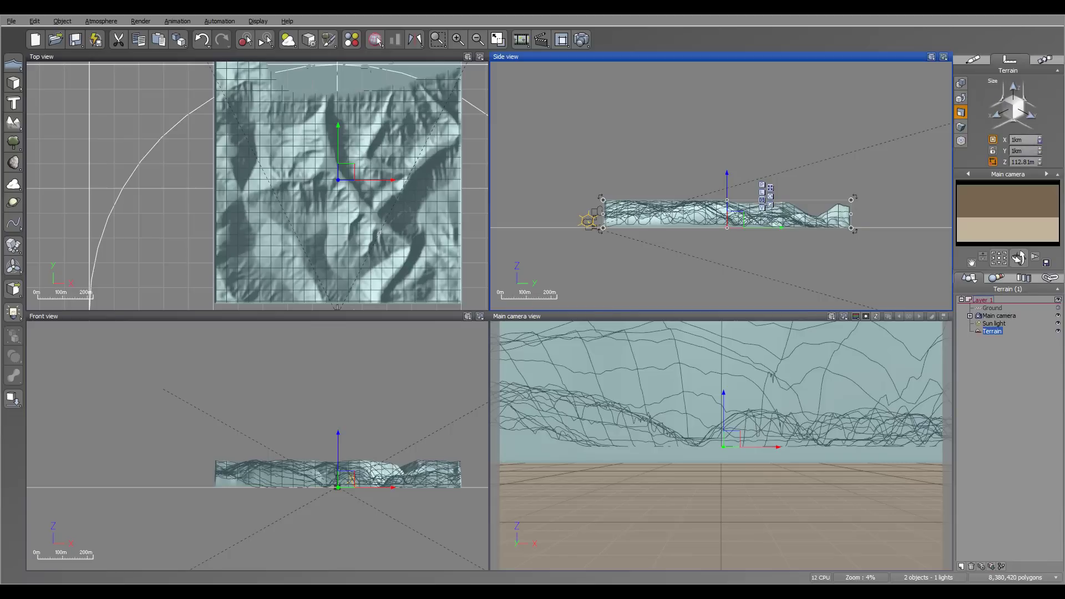
left_click(1020, 139)
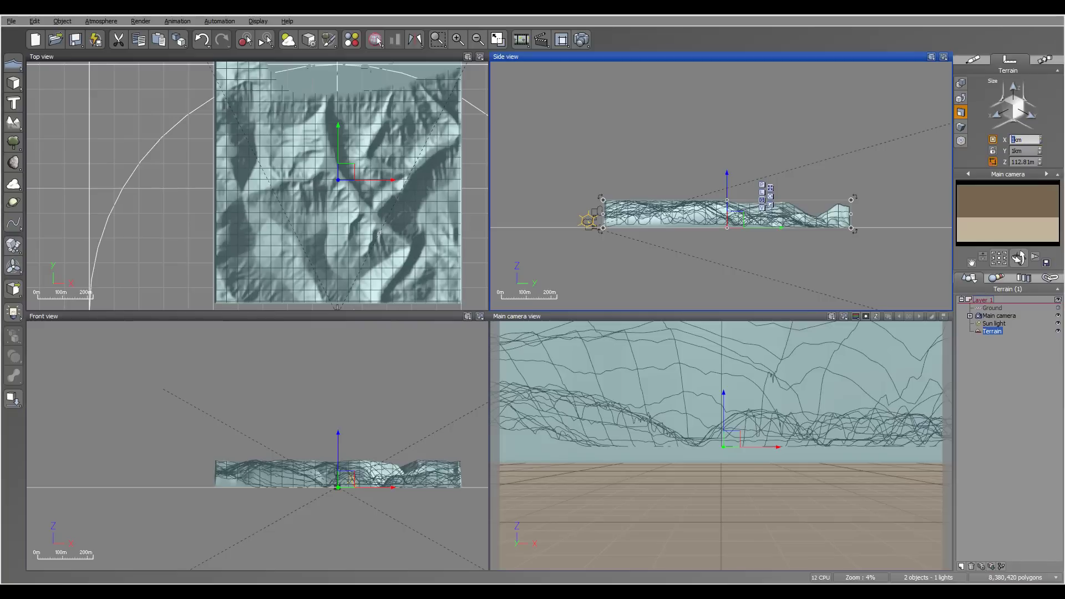
type("10")
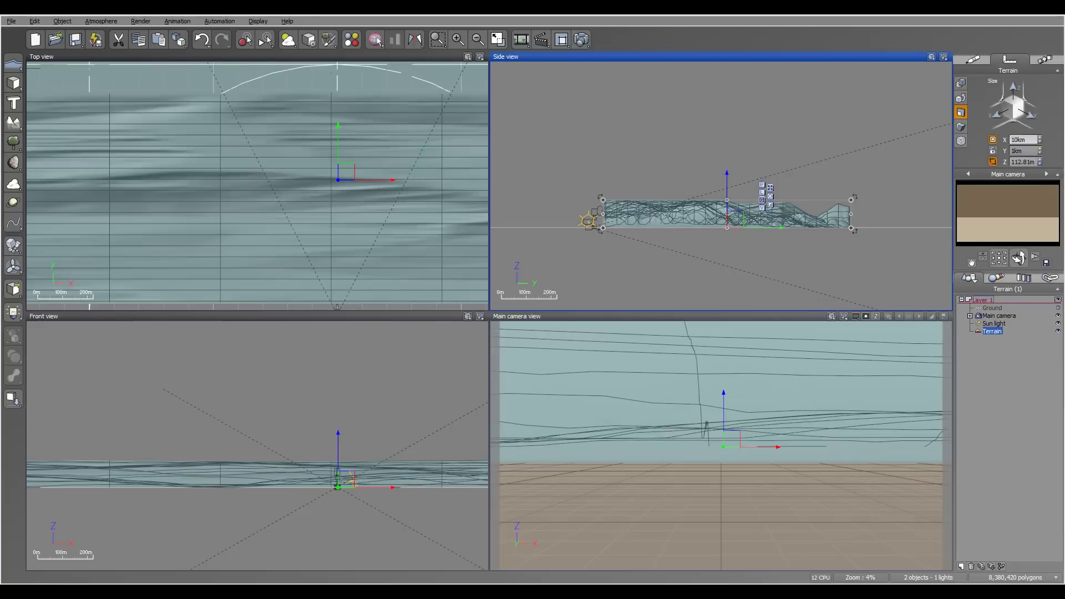
key("Tab")
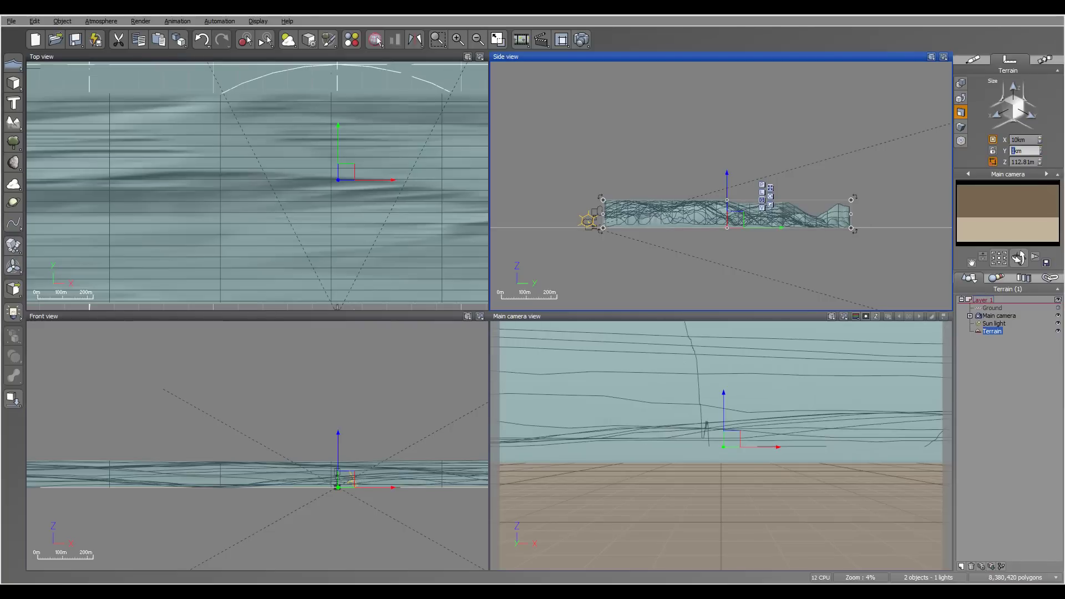
type("10")
key("Return")
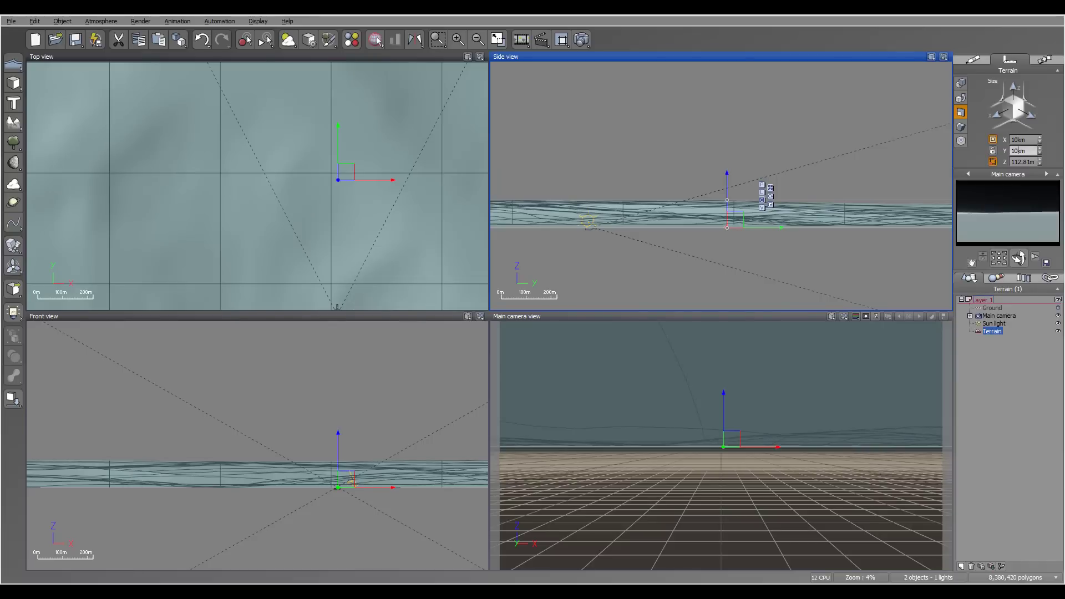
key("Tab")
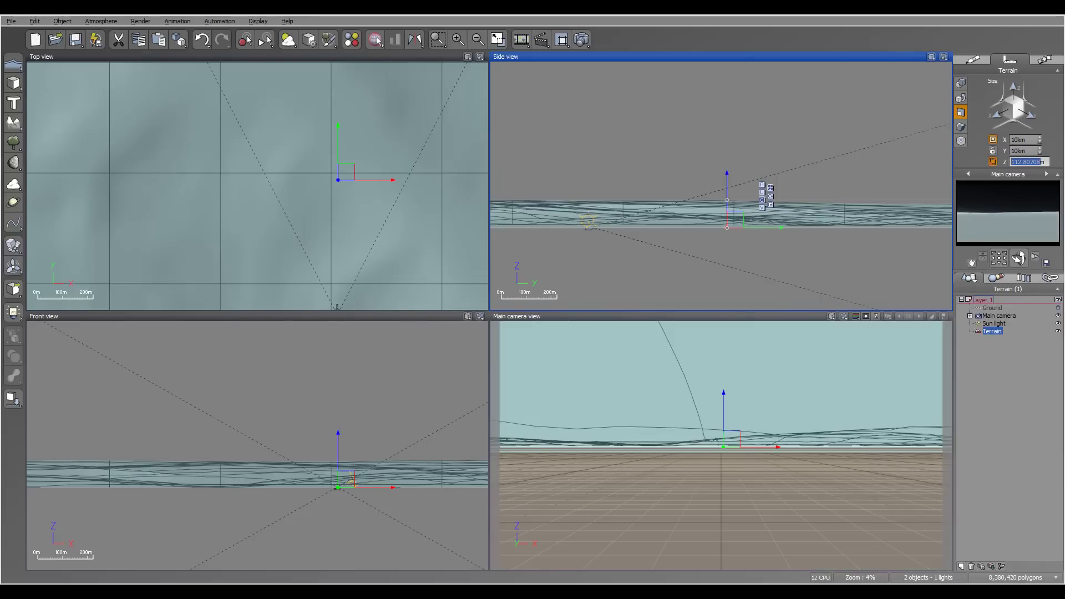
type("500")
key("Return")
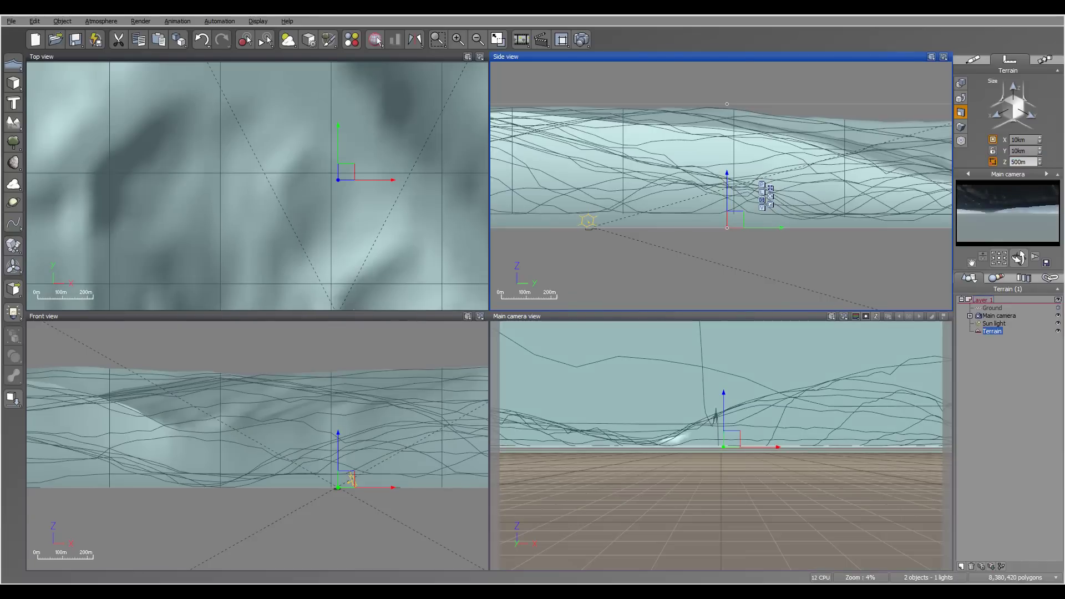
Step: Move the main camera past the terrain's front edge near the valley mouth, to about X 3.2 km, Y -4.8 km and Z 896 m
left_click(998, 315)
right_click_drag(600, 174, 677, 235)
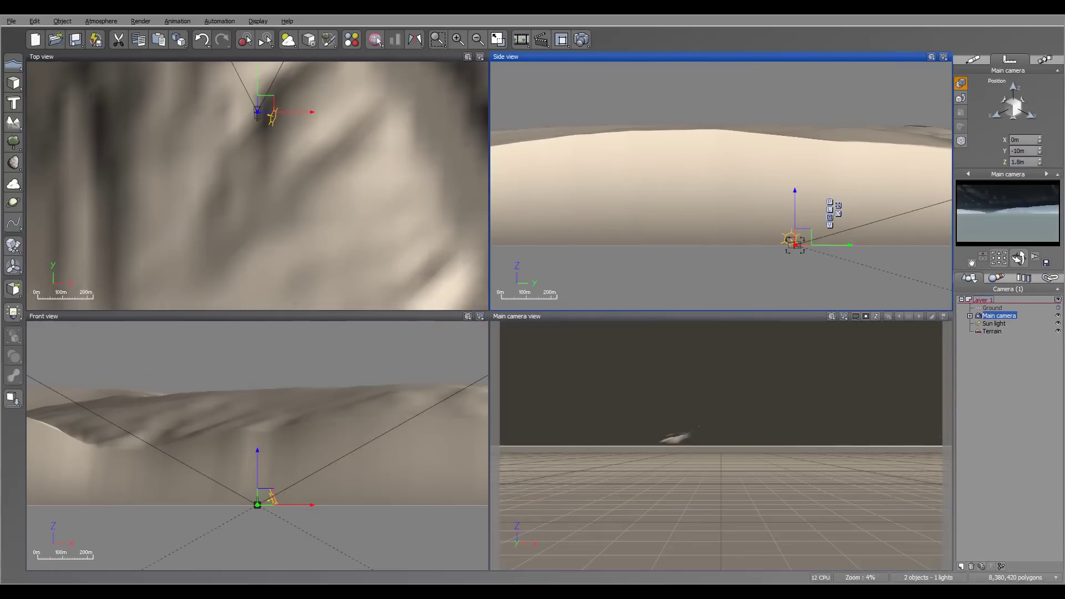
scroll(677, 236, "down", 5)
left_click_drag(701, 229, 521, 194)
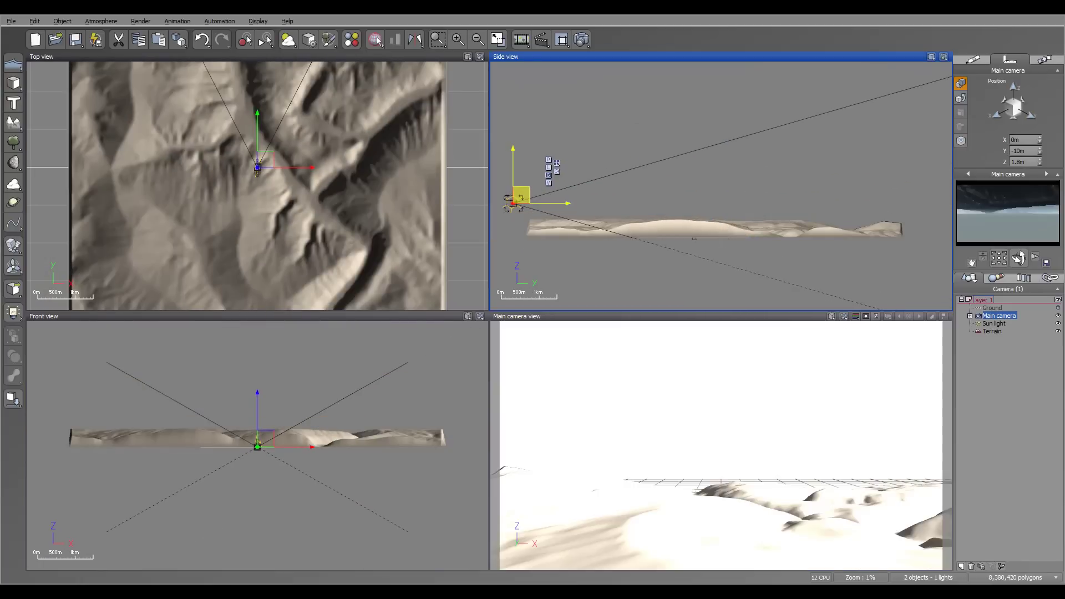
right_click_drag(521, 194, 571, 144)
right_click_drag(266, 299, 260, 202)
left_click_drag(261, 229, 381, 228)
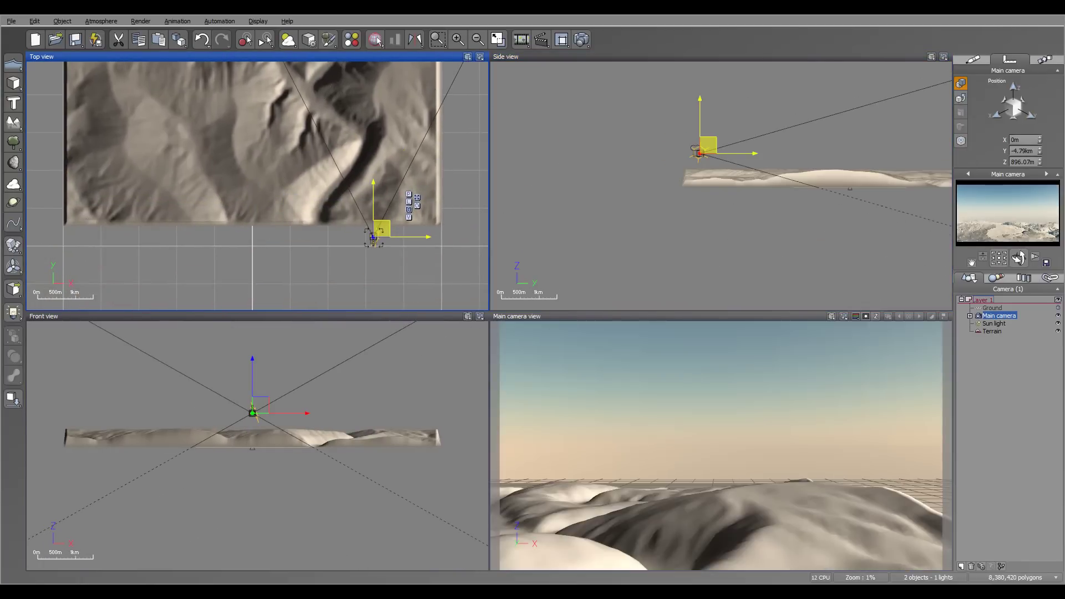
Step: Raise and pull back the main camera to about Y -5.38 km, Z 2.16 km, and tilt it down towards the river valley
left_click_drag(672, 151, 660, 130)
mouse_move(1018, 258)
left_mouse_down()
mouse_move(1019, 279)
mouse_move(1011, 272)
left_mouse_up()
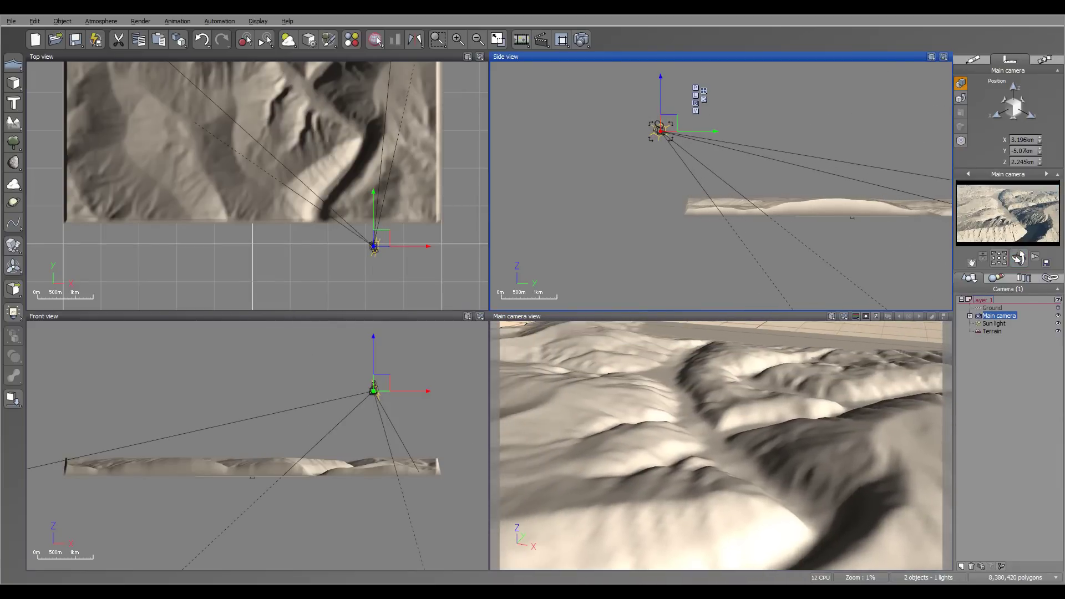
left_click_drag(660, 130, 648, 133)
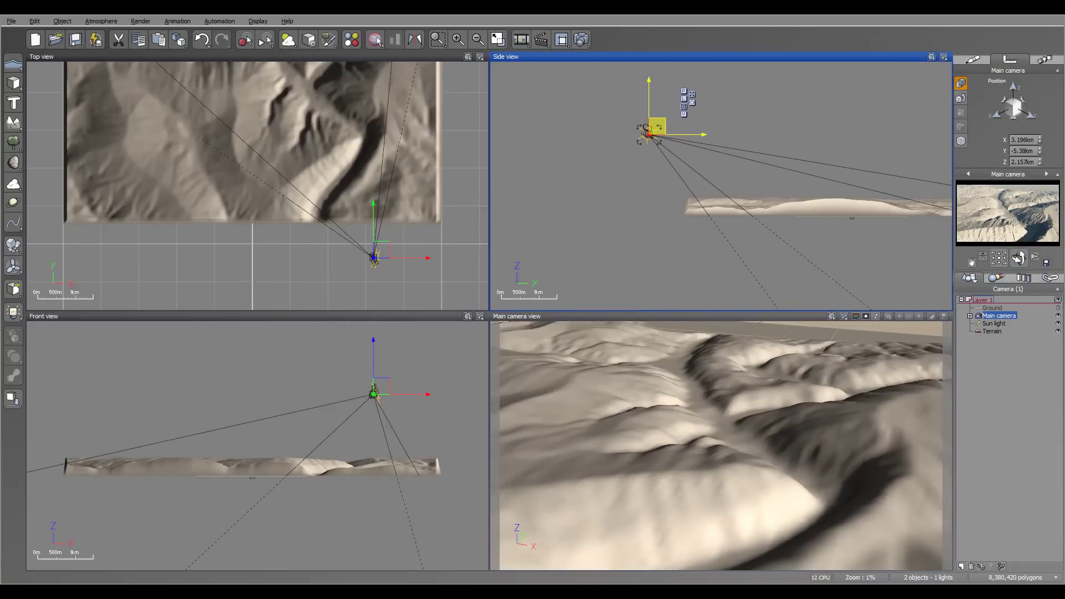
left_click_drag(1018, 258, 1019, 257)
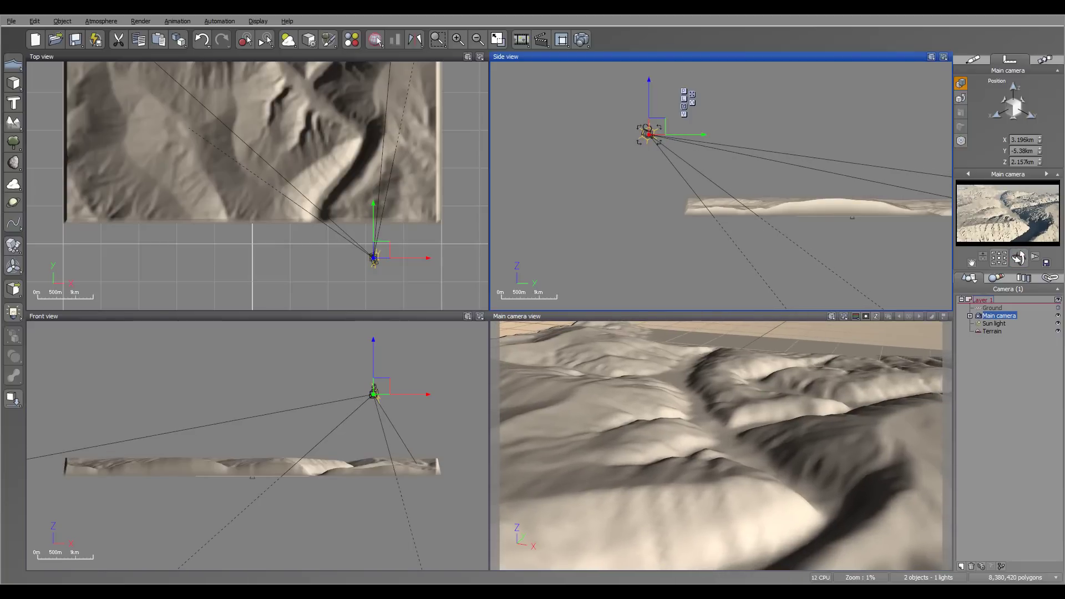
Step: Reposition the main camera to about X 2.8 km, Y -5.26 km and Z 3.04 km, and re-aim it at the valley
right_click_drag(383, 244, 401, 266)
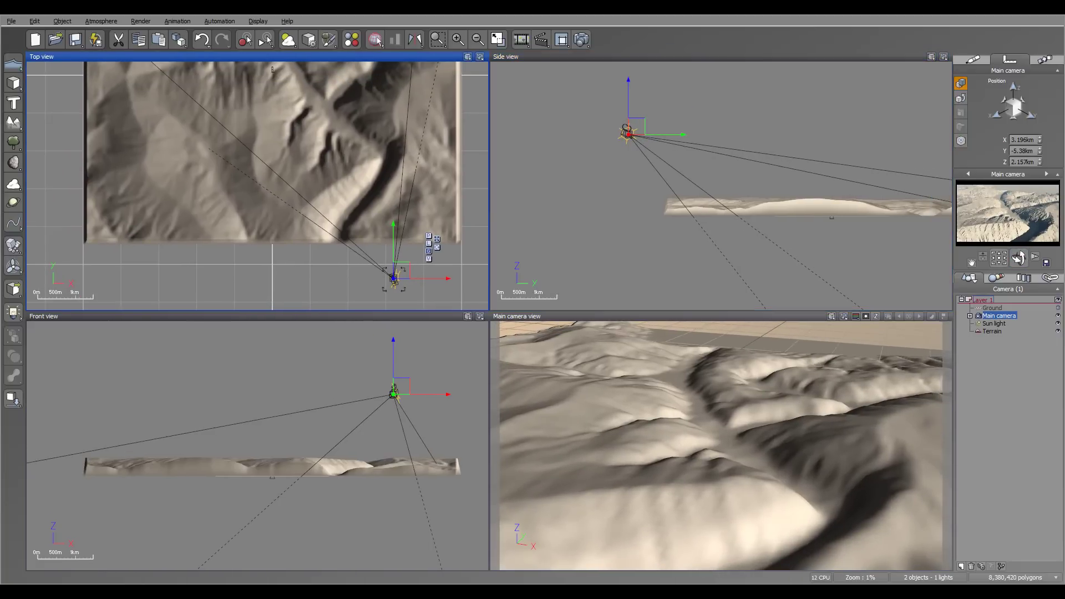
mouse_move(402, 270)
left_mouse_down()
mouse_move(395, 256)
mouse_move(387, 265)
left_mouse_up()
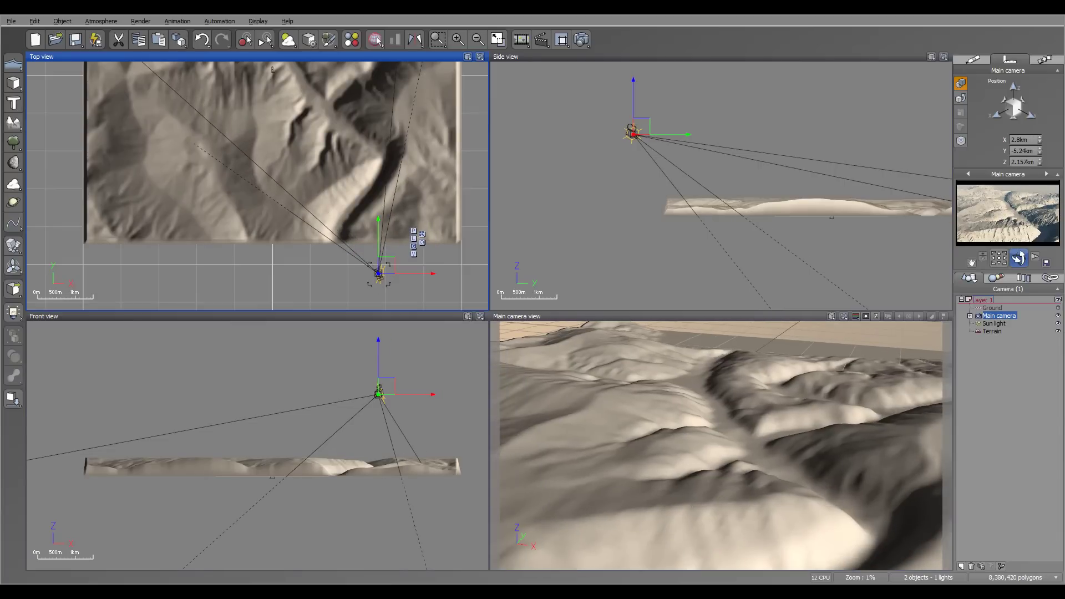
left_click_drag(633, 133, 633, 101)
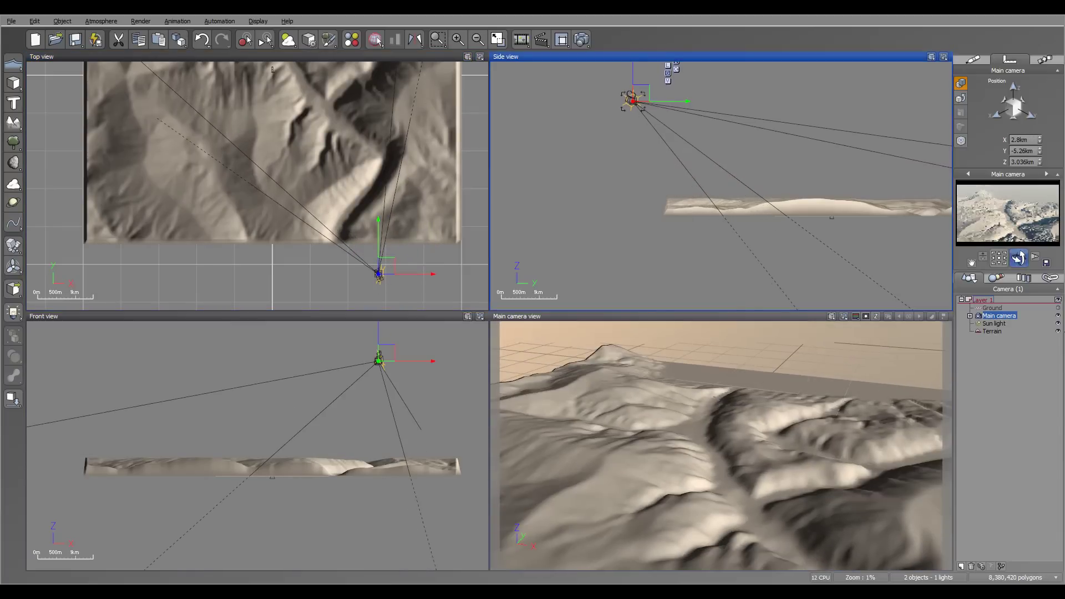
left_click_drag(1018, 258, 1018, 265)
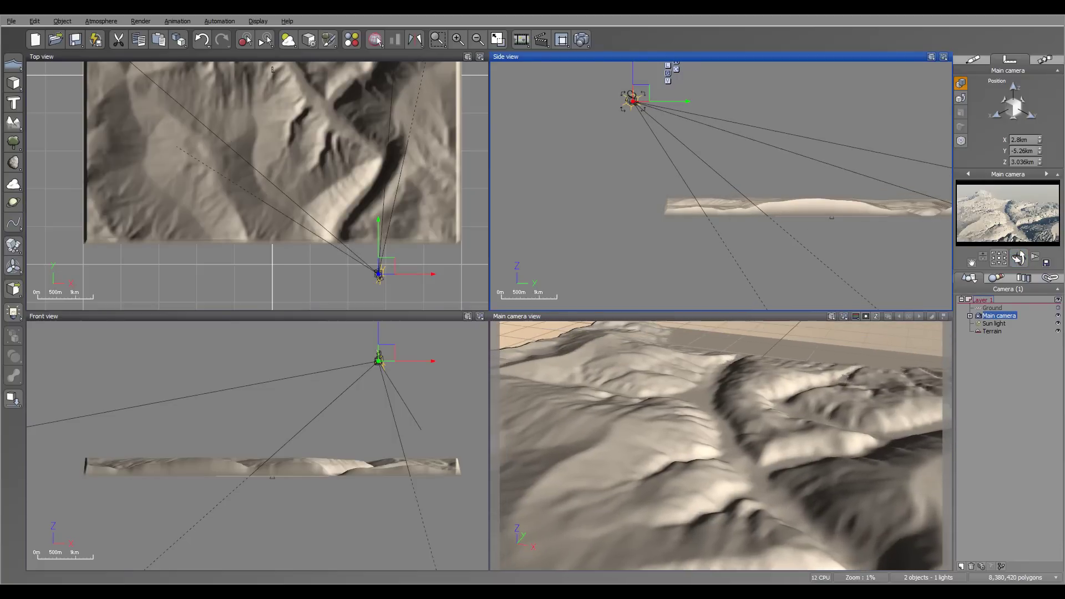
Step: Move the main camera farther out to about Y -6.91 km and Z 3.75 km, and turn it to frame the river valley
scroll(861, 210, "down", 5)
left_click_drag(780, 159, 756, 149)
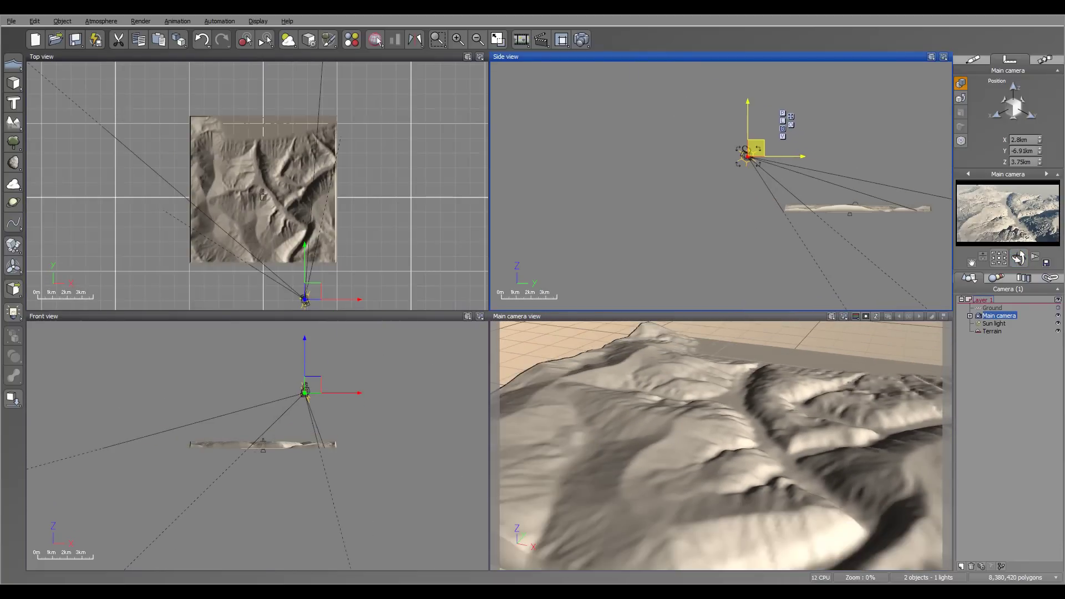
left_click_drag(1018, 257, 1020, 264)
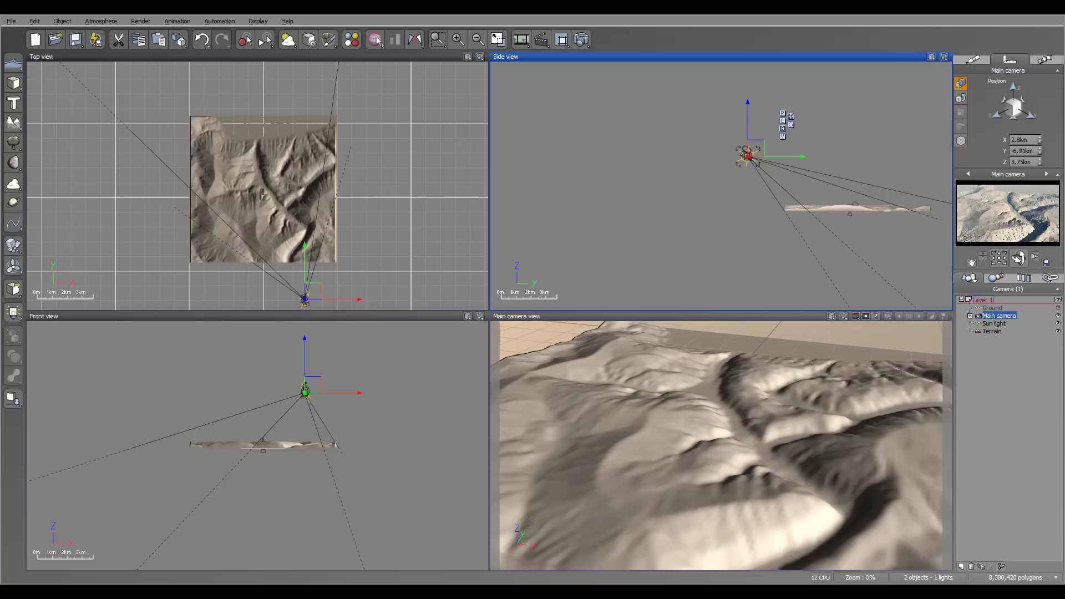
Step: Set both the haze ground density and the fog ground density of the atmosphere to 0%
left_click(101, 21)
left_click(55, 92)
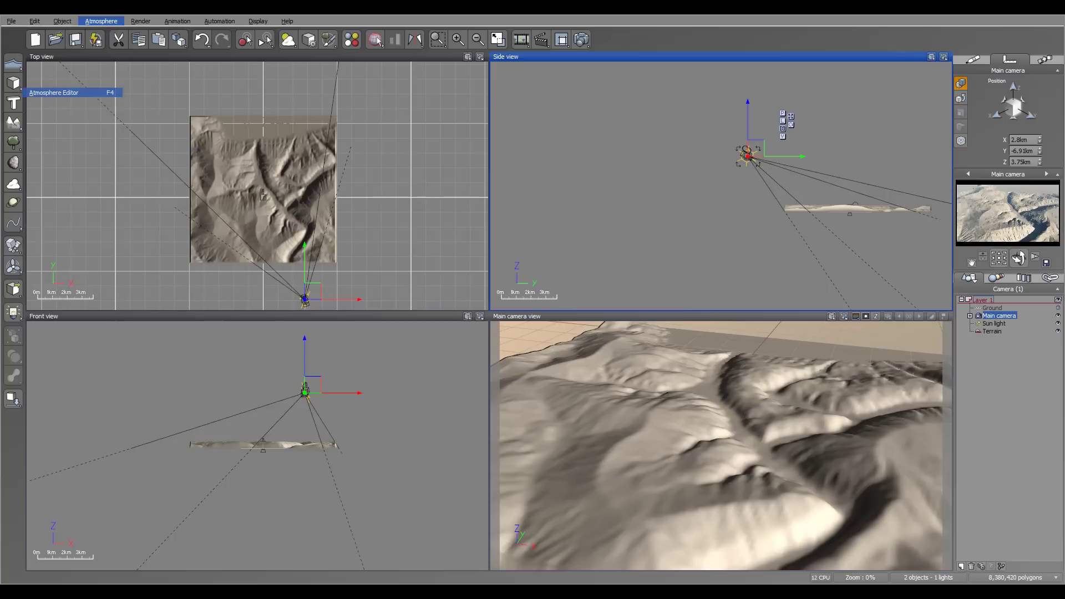
left_click(485, 171)
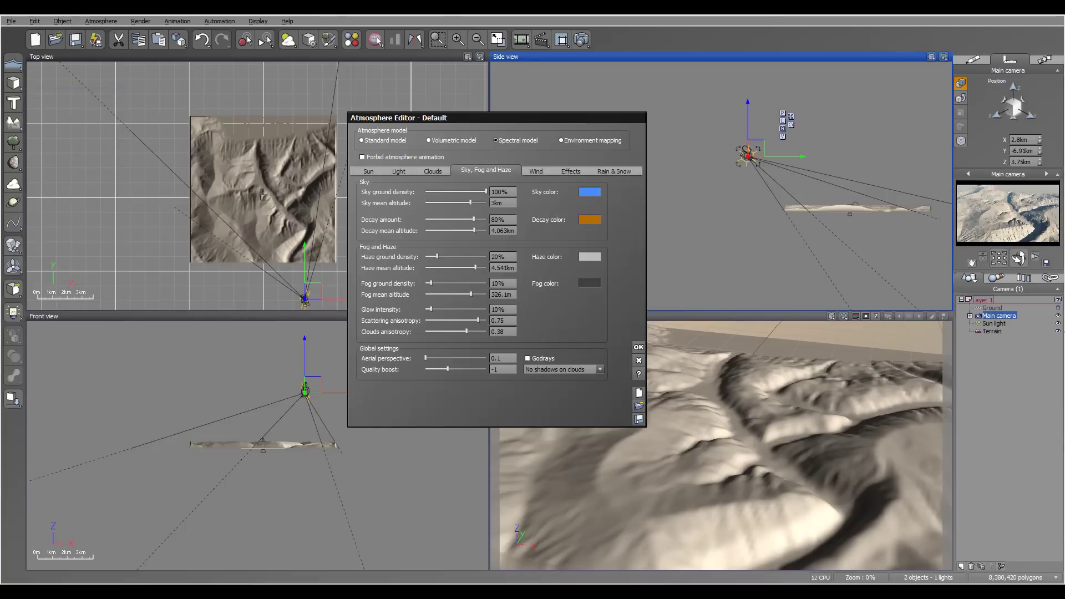
left_click_drag(437, 256, 426, 283)
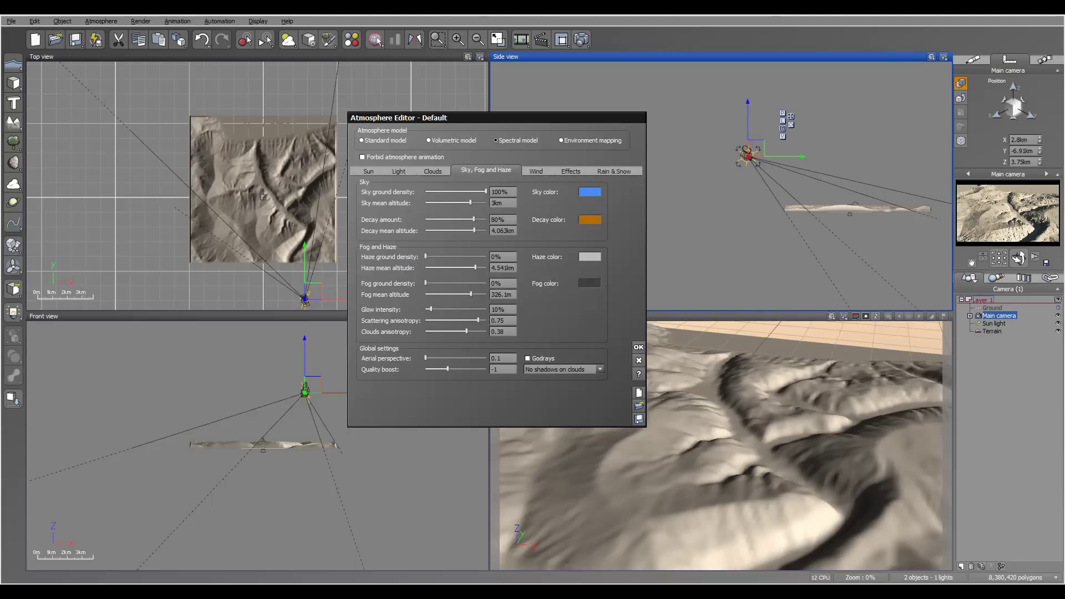
left_click(638, 347)
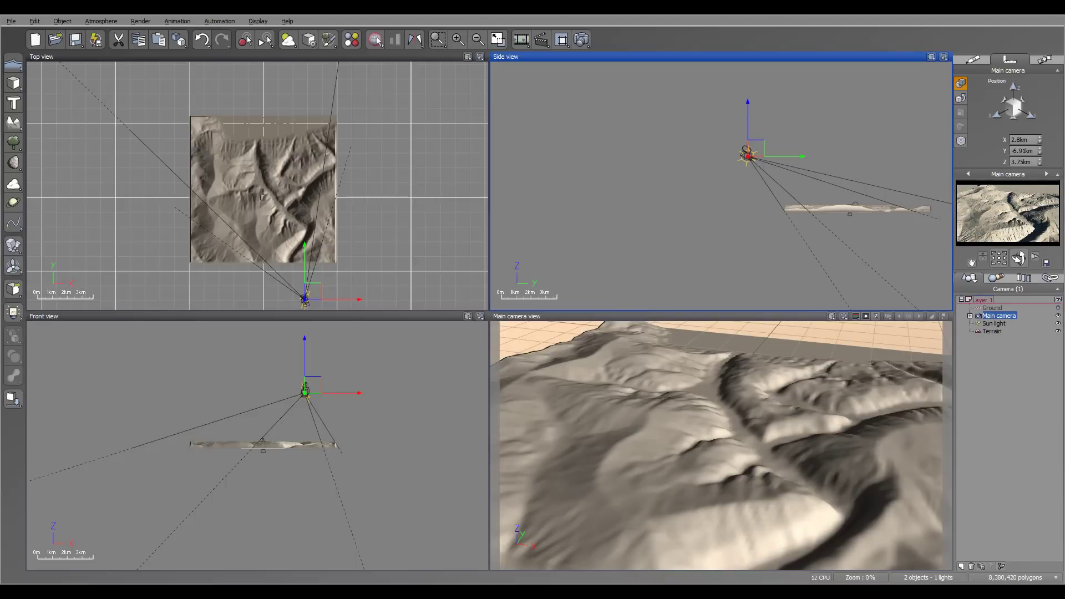
Step: Load the dark grass-and-rock mixed preset from the Landscapes collection as the terrain's material
left_click(992, 331)
right_click_drag(318, 249, 388, 274)
scroll(387, 236, "up", 5)
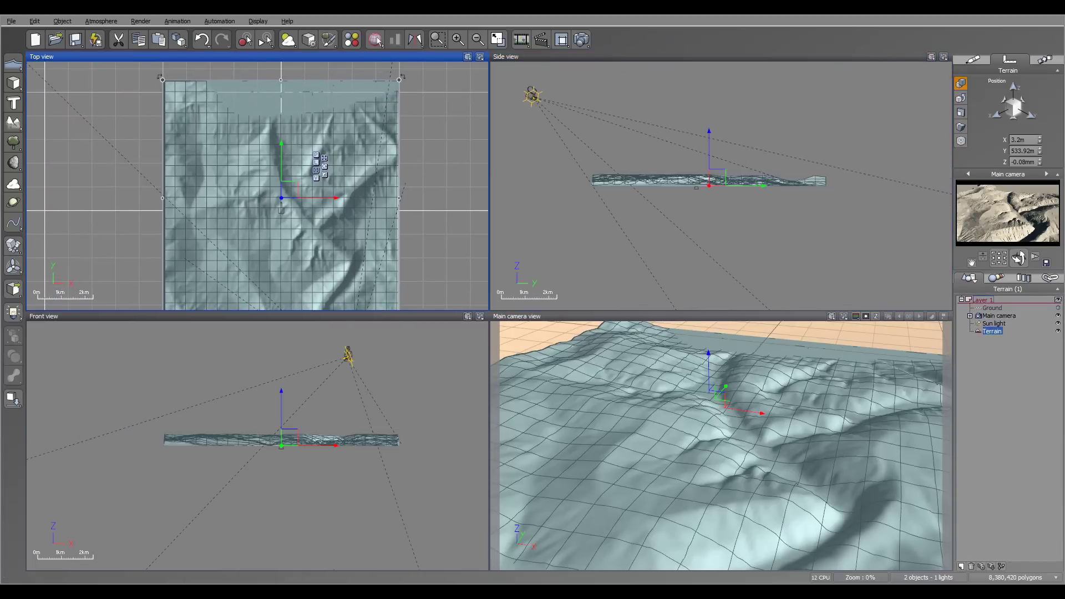
left_click(972, 59)
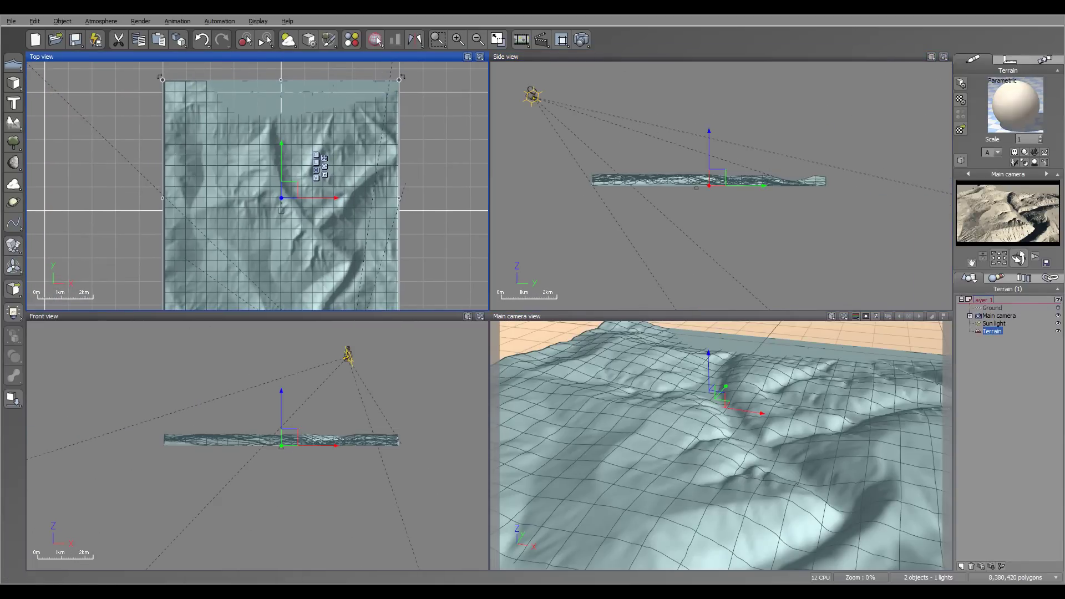
double_click(1015, 105)
left_click_drag(415, 113, 548, 75)
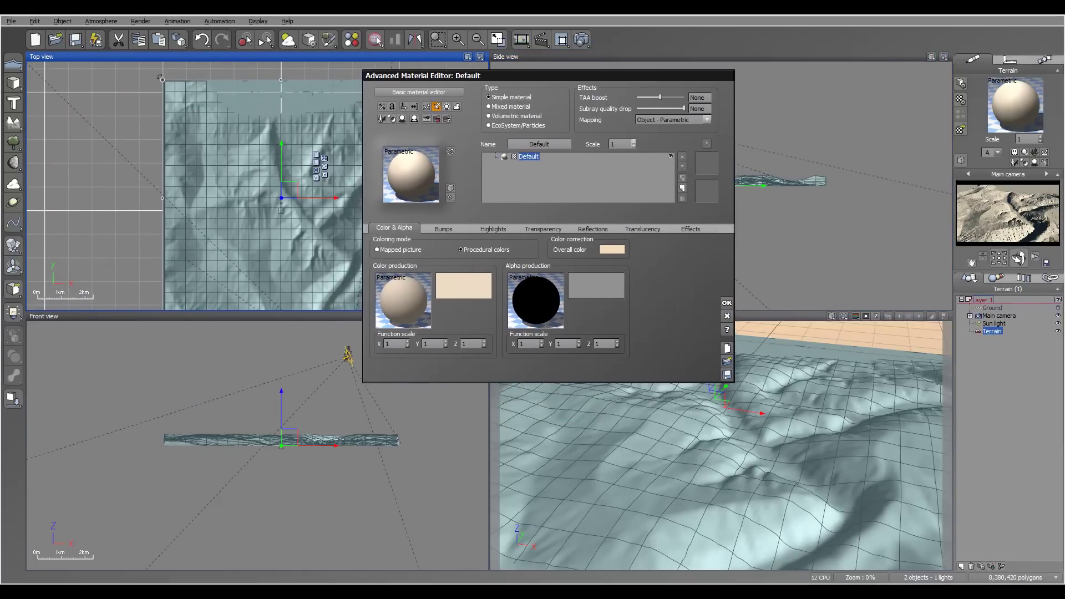
left_click(726, 362)
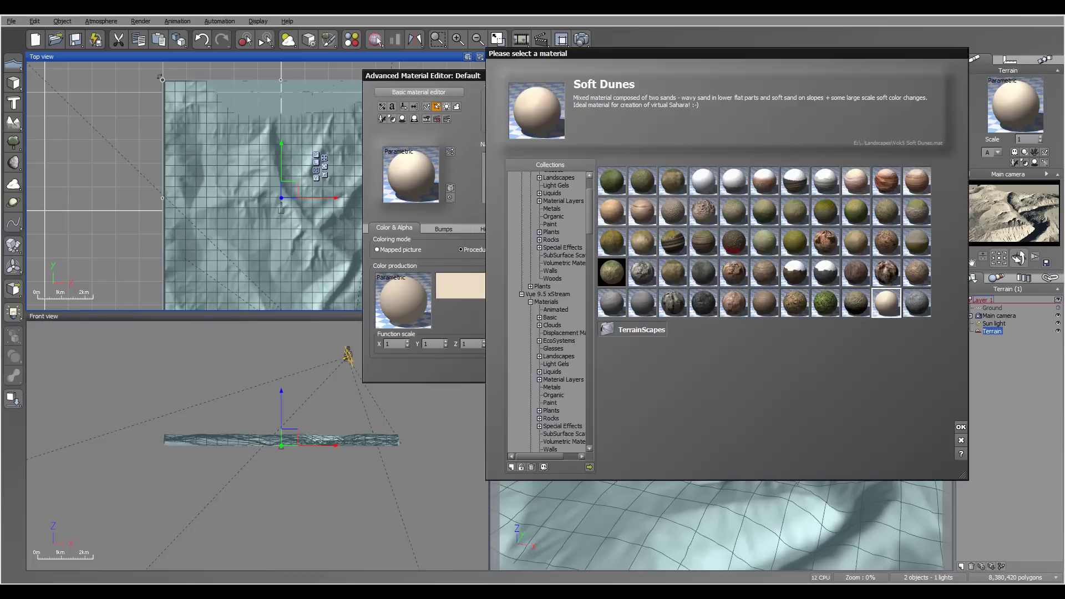
left_click(703, 273)
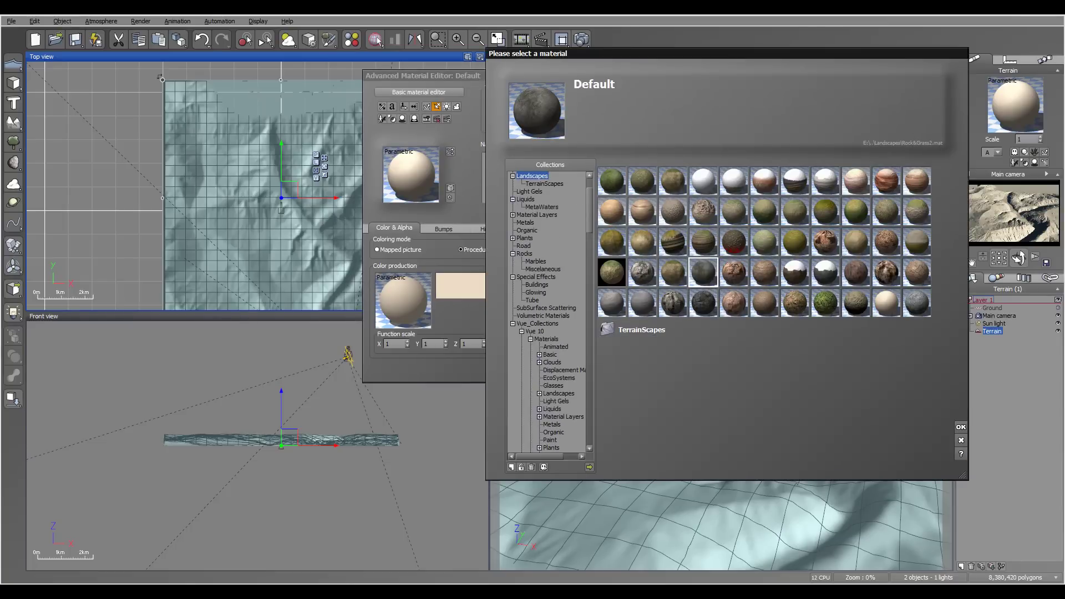
double_click(703, 272)
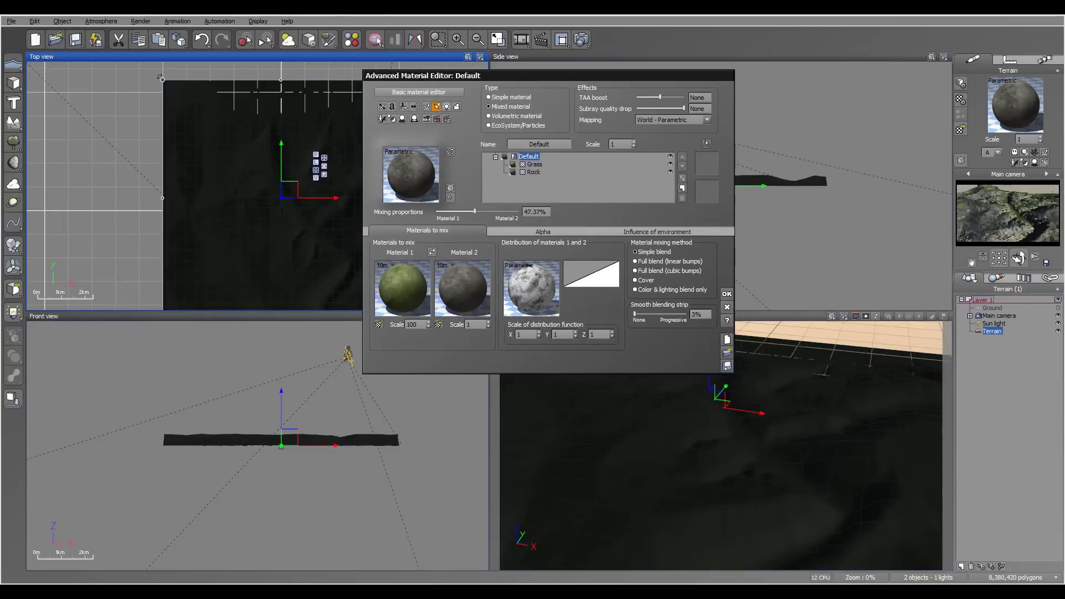
Step: Reduce the terrain's mixed material to its simple Rock component and set the color function scale to 0.5 on X, Y and Z
left_click(431, 252)
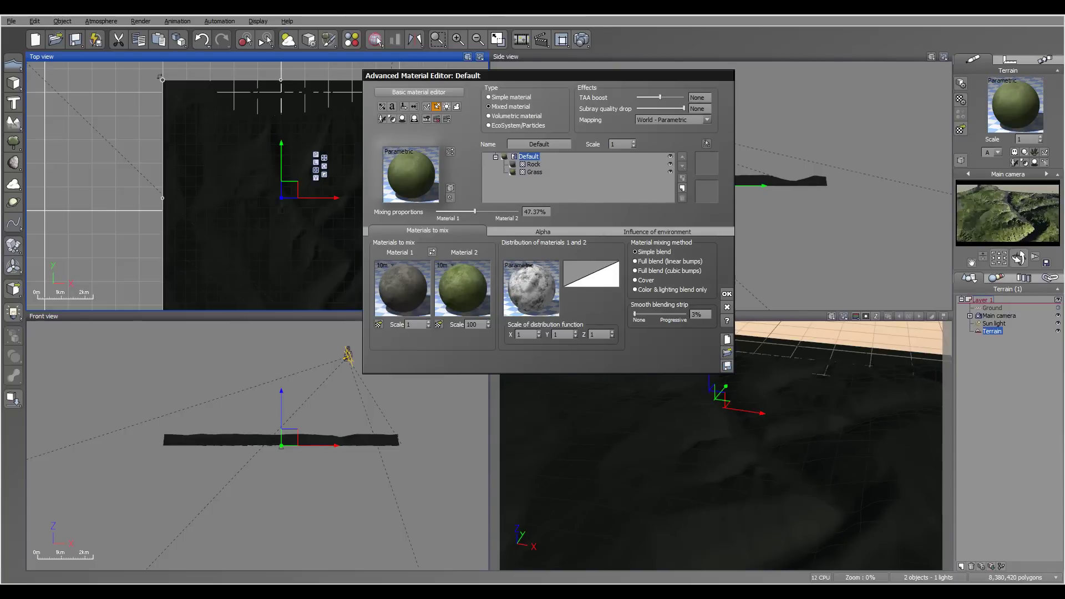
left_click(488, 96)
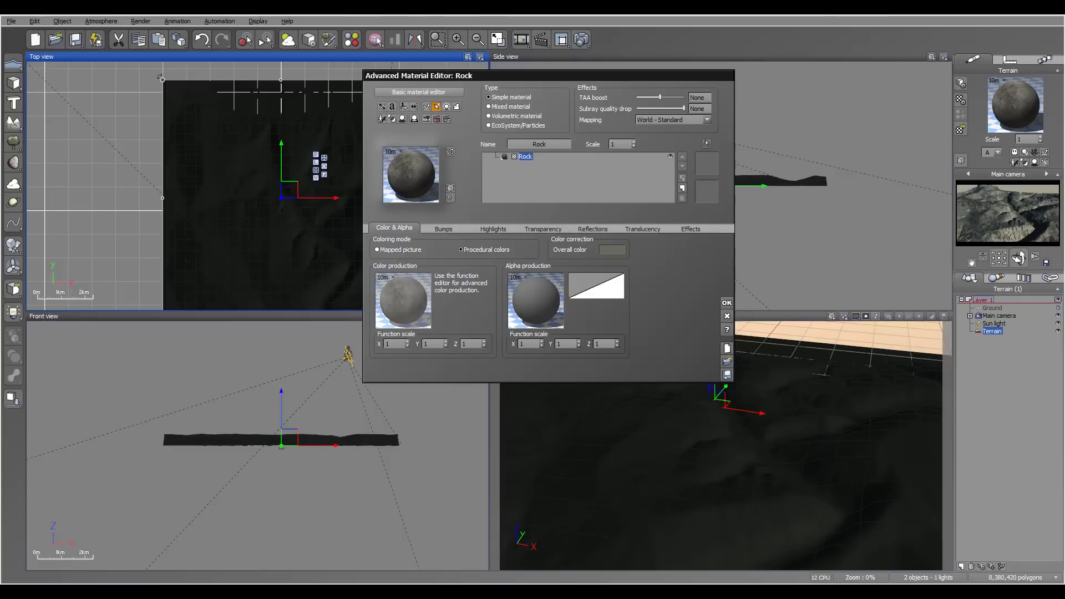
left_click(395, 344)
type("0")
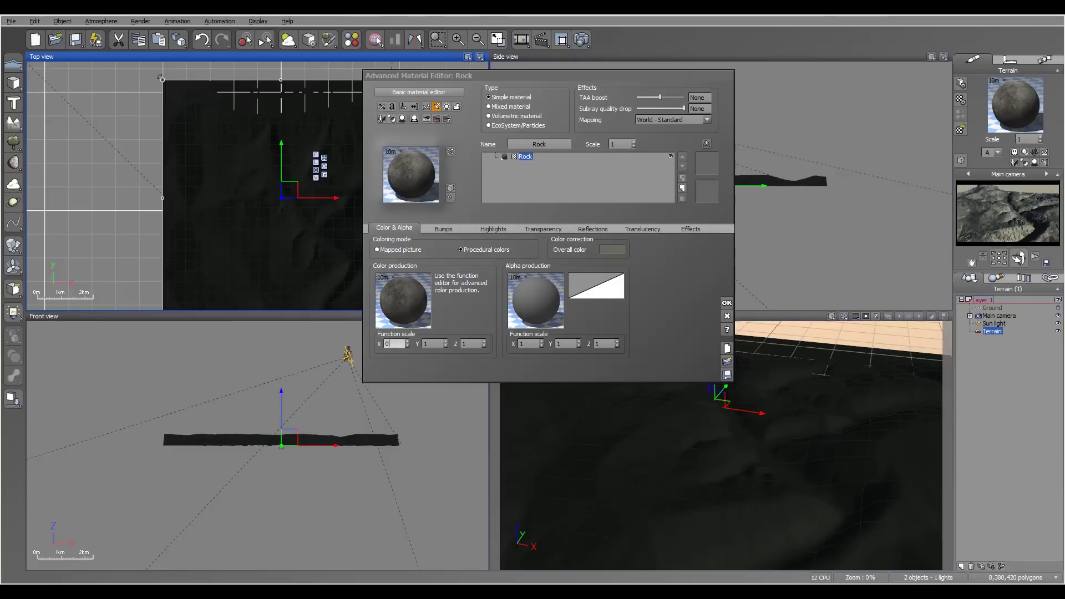
type(".5")
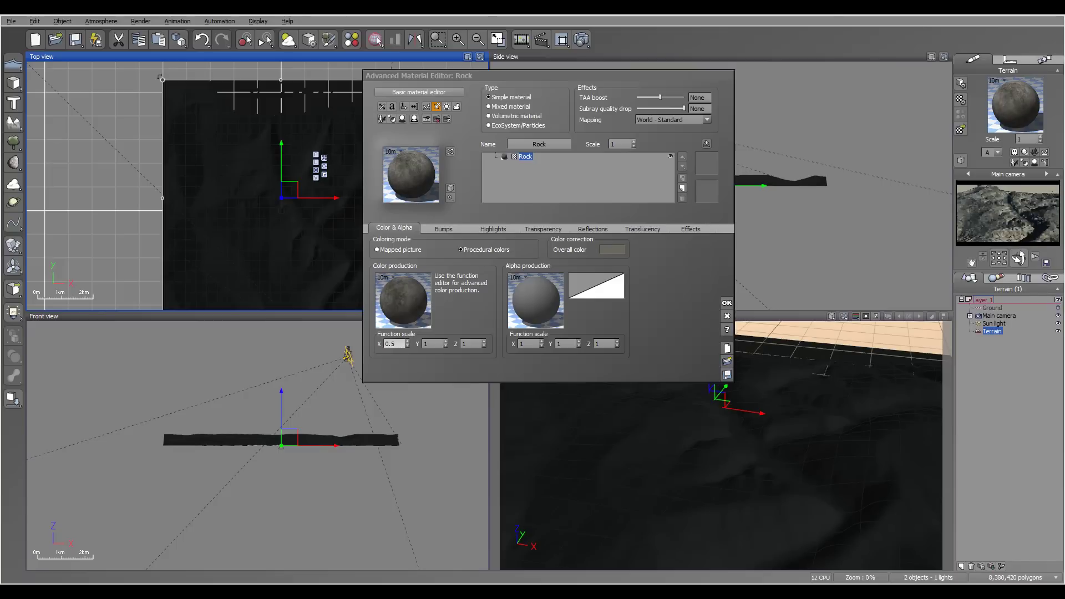
key("Tab")
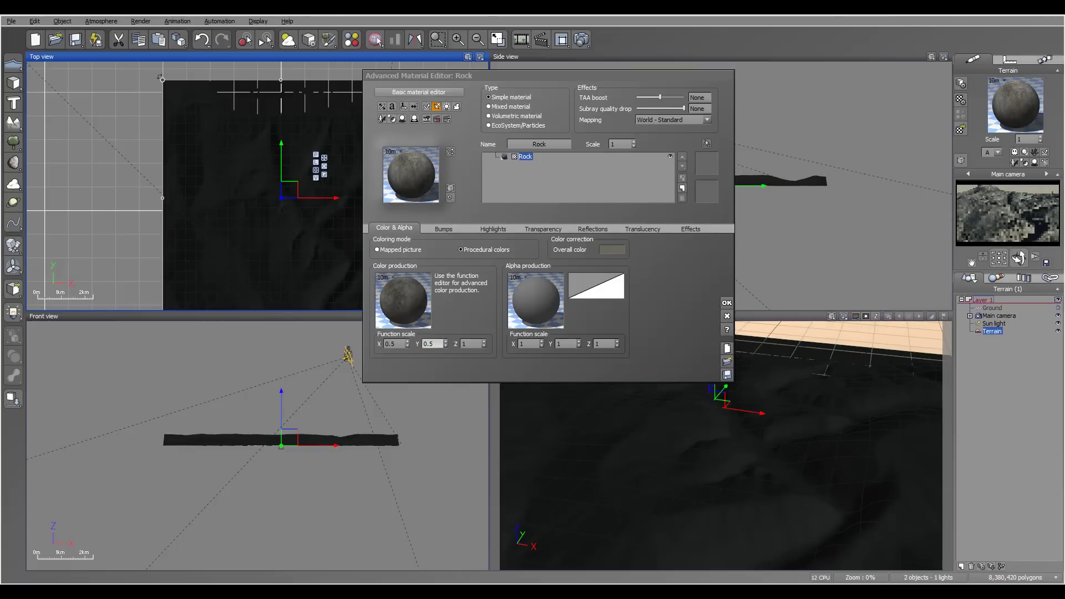
type("0.5")
key("Tab")
type("0.5")
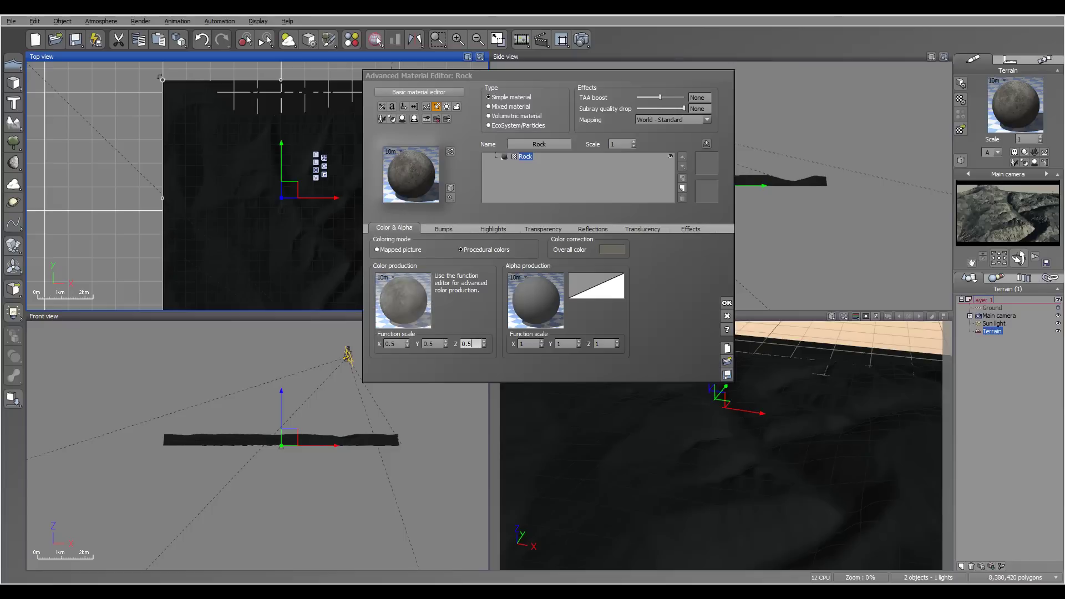
key("Return")
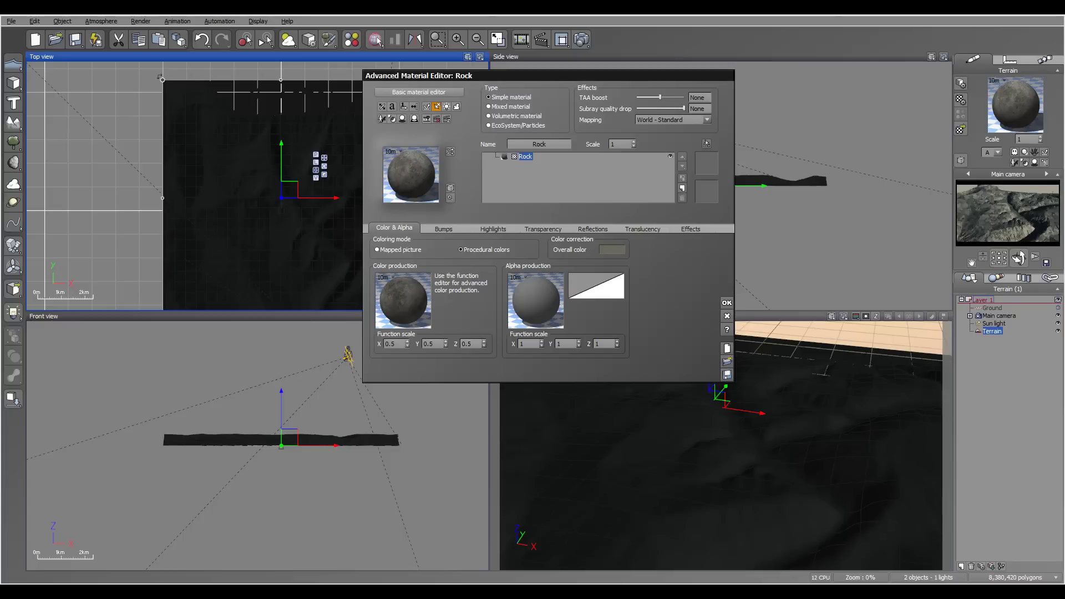
Step: Add the Soft Dunes preset as a layer above Rock and reduce that layer to its simple Sand material
left_click_drag(548, 75, 528, 97)
left_click(662, 210)
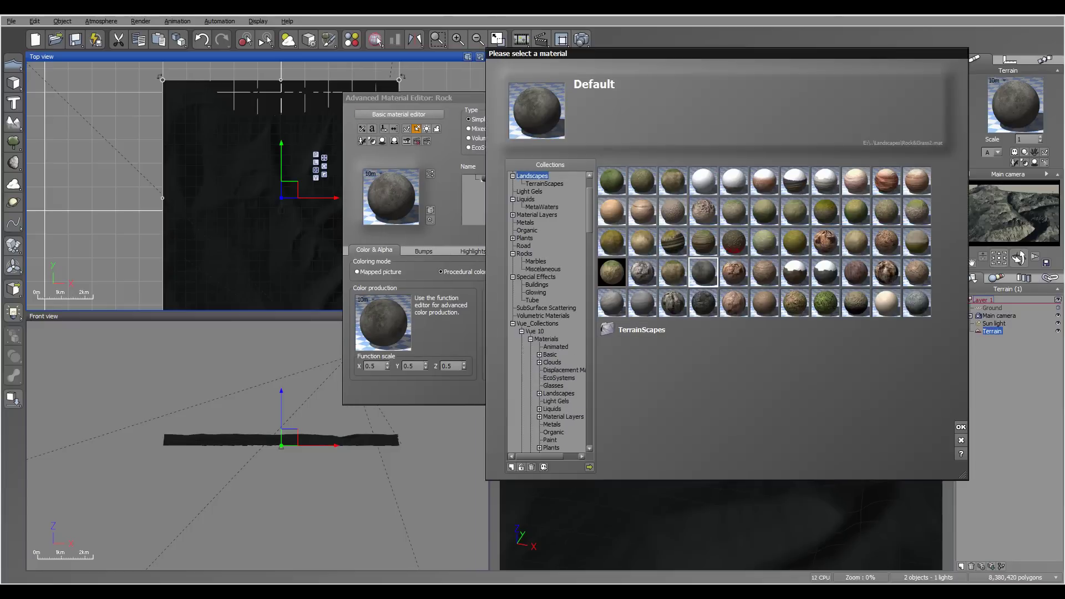
left_click(612, 180)
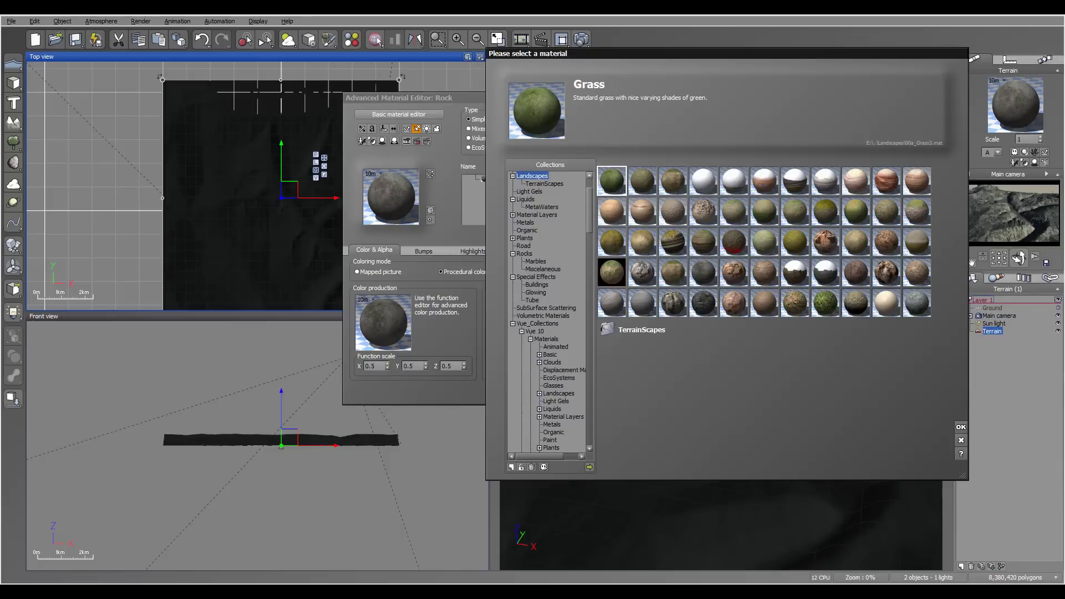
left_click(885, 303)
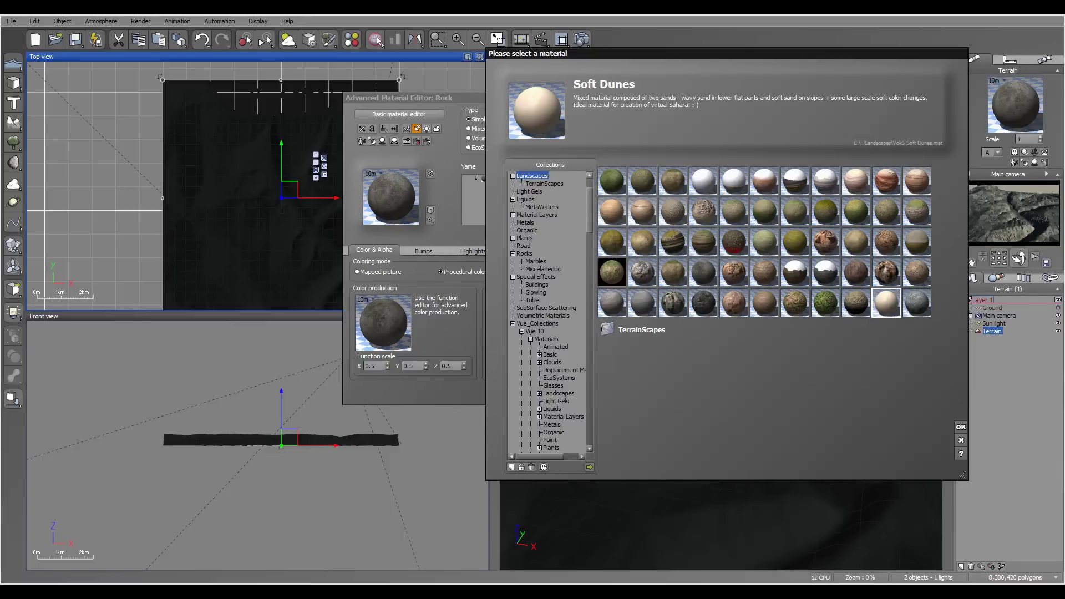
left_click(960, 427)
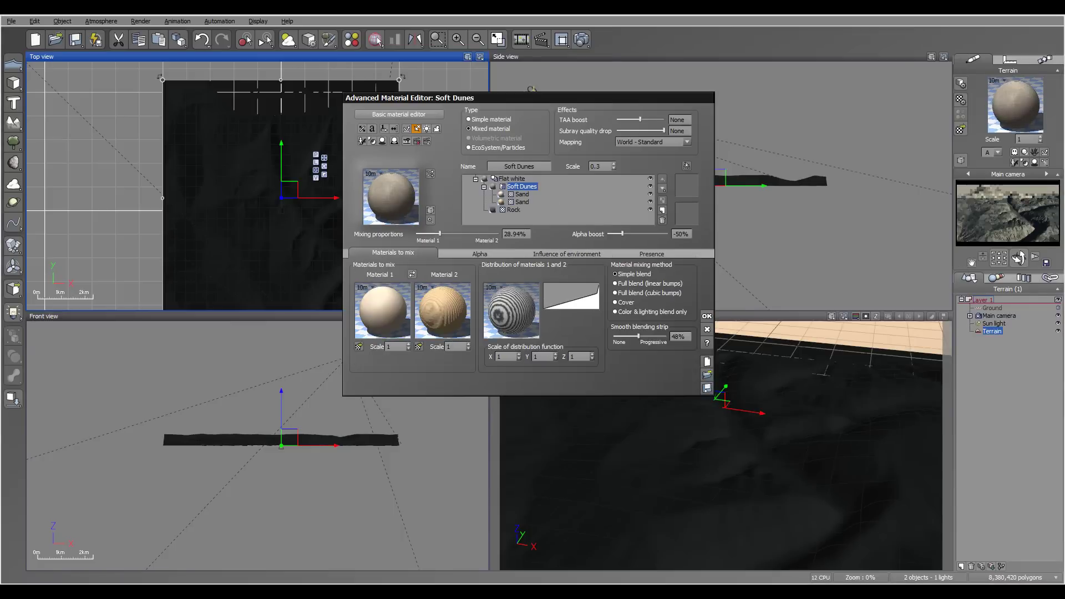
left_click(469, 119)
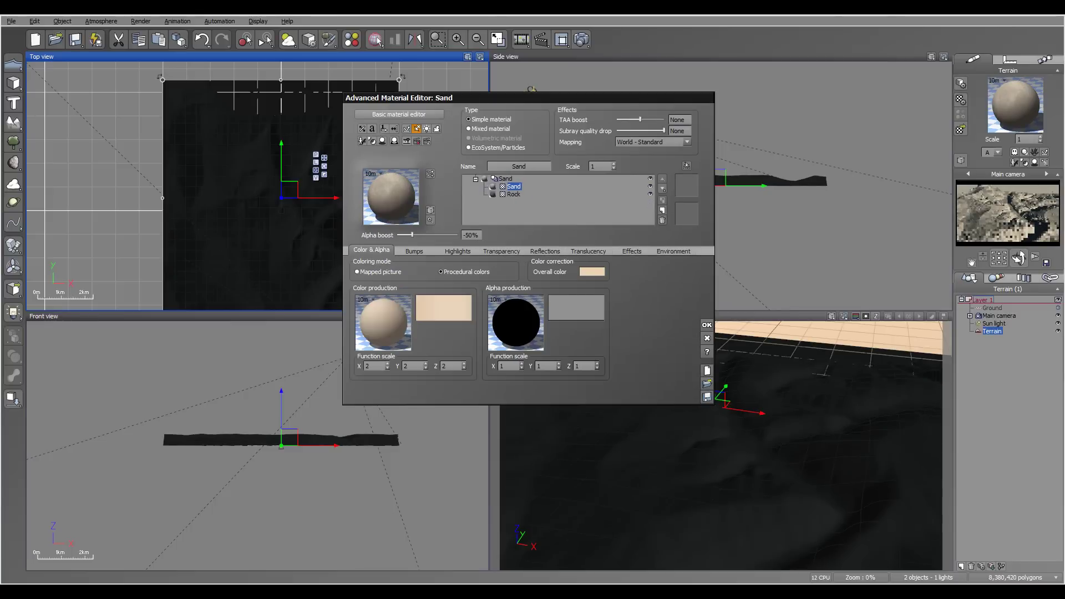
Step: Set the Sand layer's alpha boost to 0%
left_click(474, 235)
type("00")
key("Return")
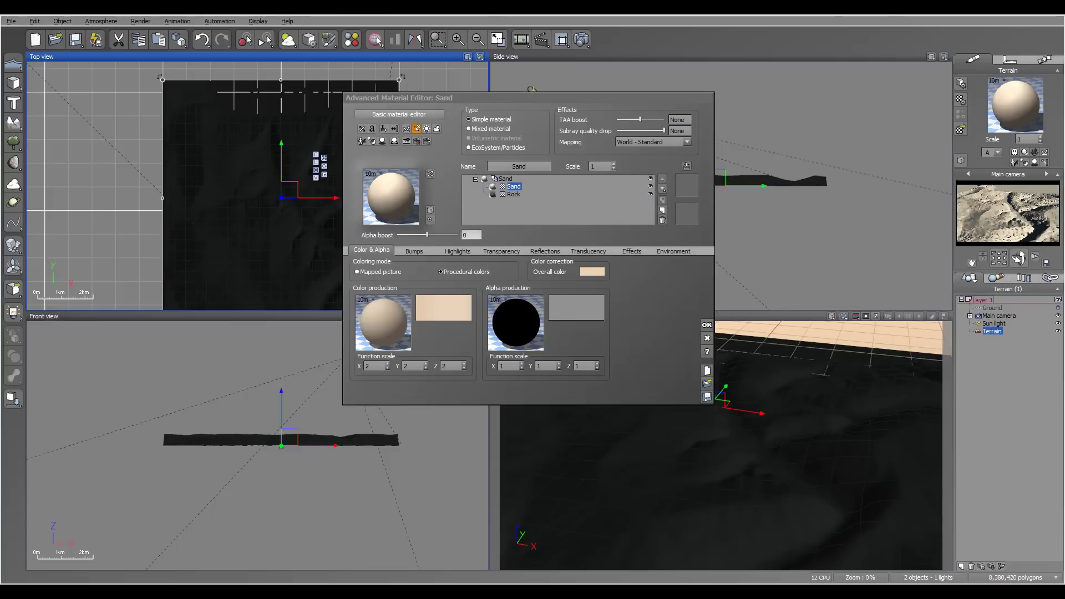
Step: Set the Sand layer's global transparency to 100% and enable variable transparency
left_click(501, 251)
left_click(426, 271)
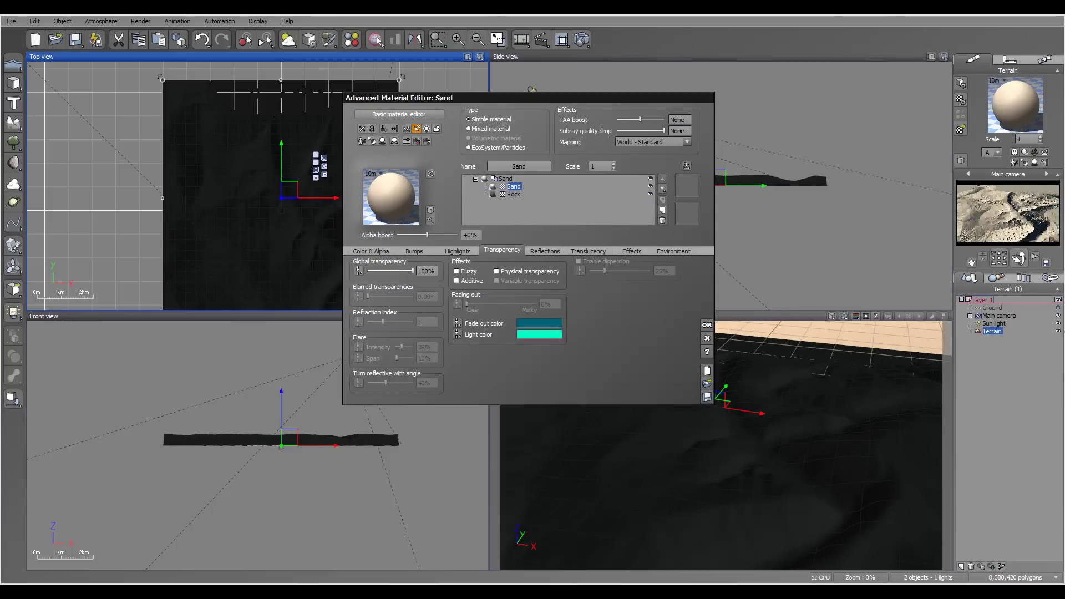
type("100")
key("Return")
left_click(496, 280)
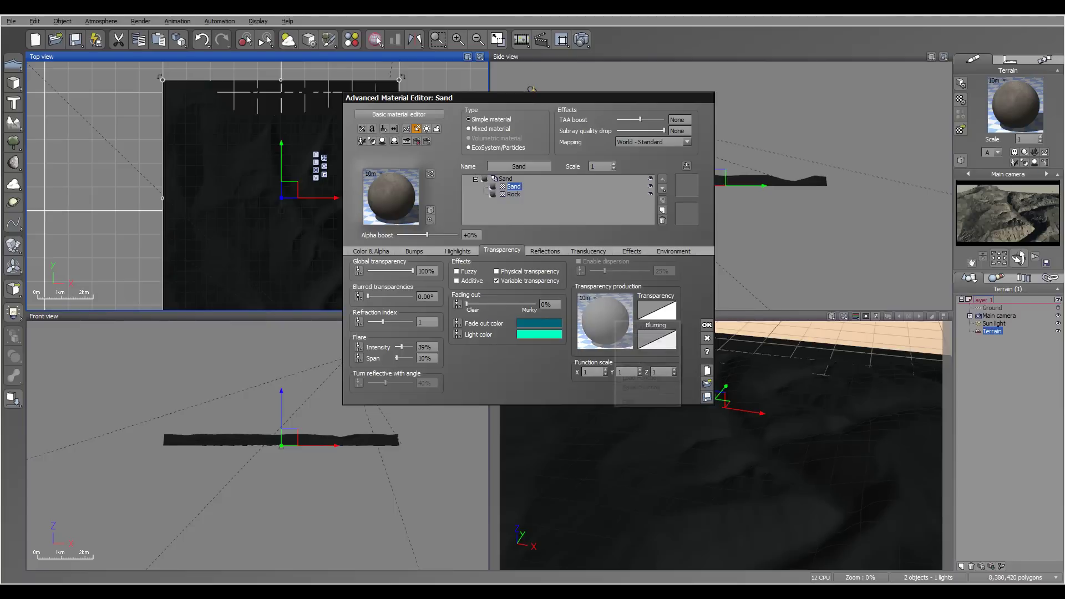
Step: Feed the Sand layer's transparency output from a projected texture map node that uses the World Machine flow map Tflow.tif
right_click(615, 317)
left_click(638, 326)
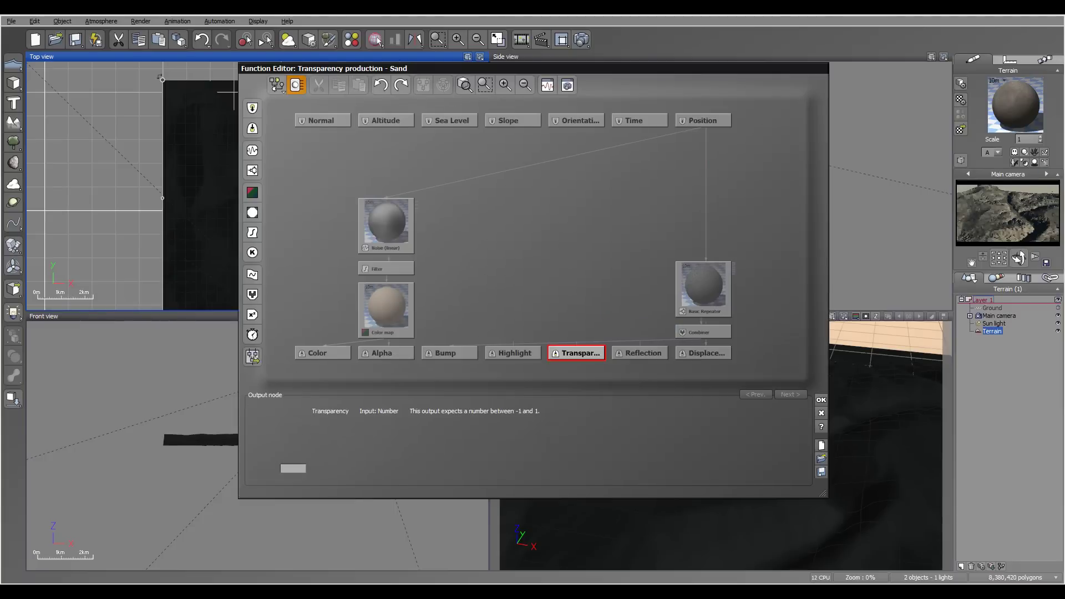
left_click_drag(533, 68, 578, 53)
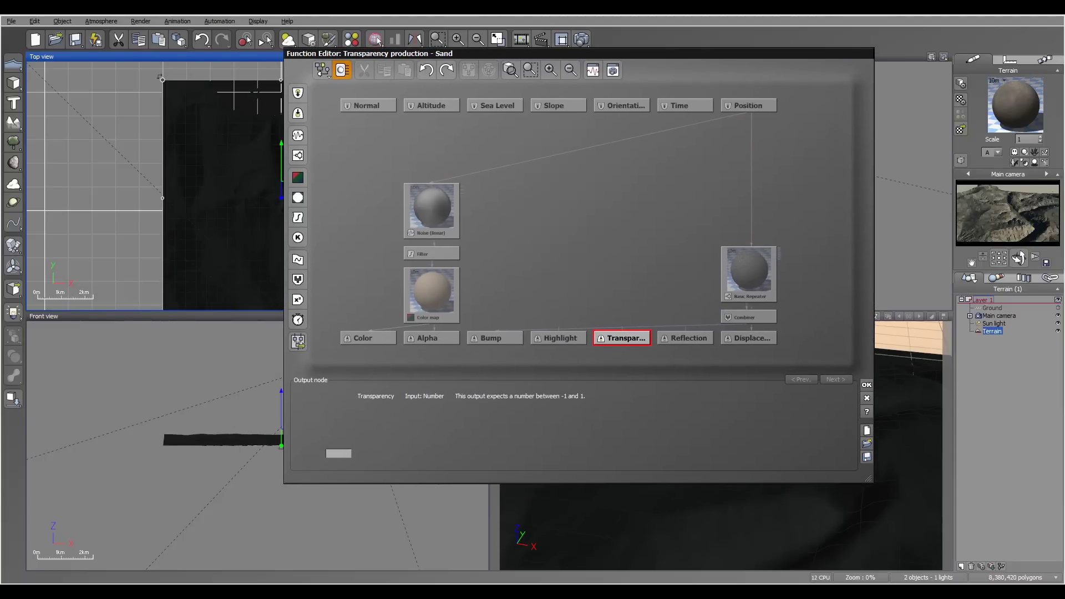
left_click(298, 197)
left_click_drag(621, 295, 580, 231)
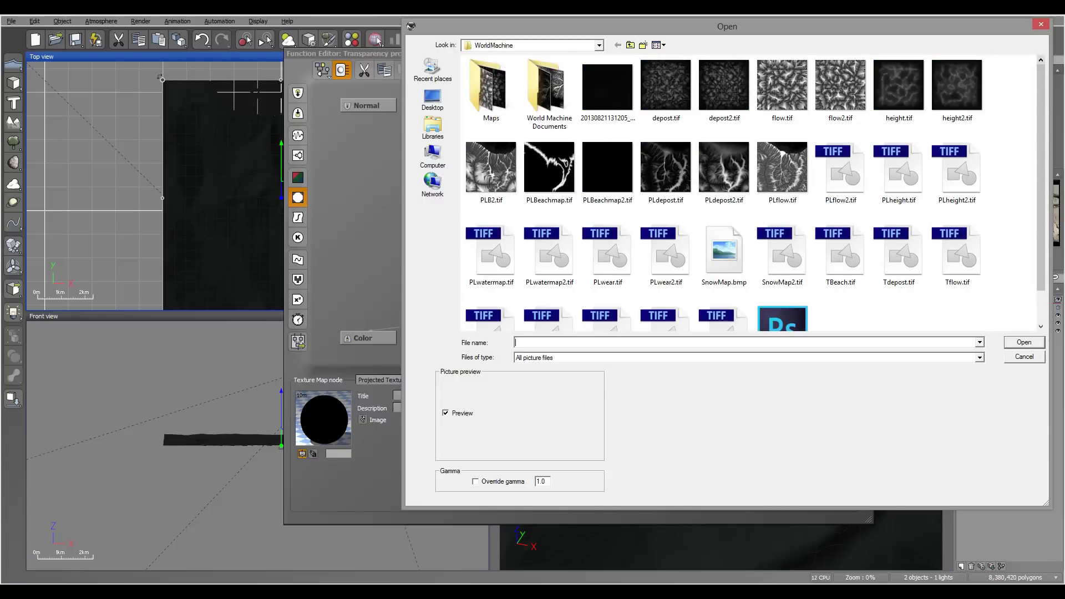
scroll(782, 294, "down", 2)
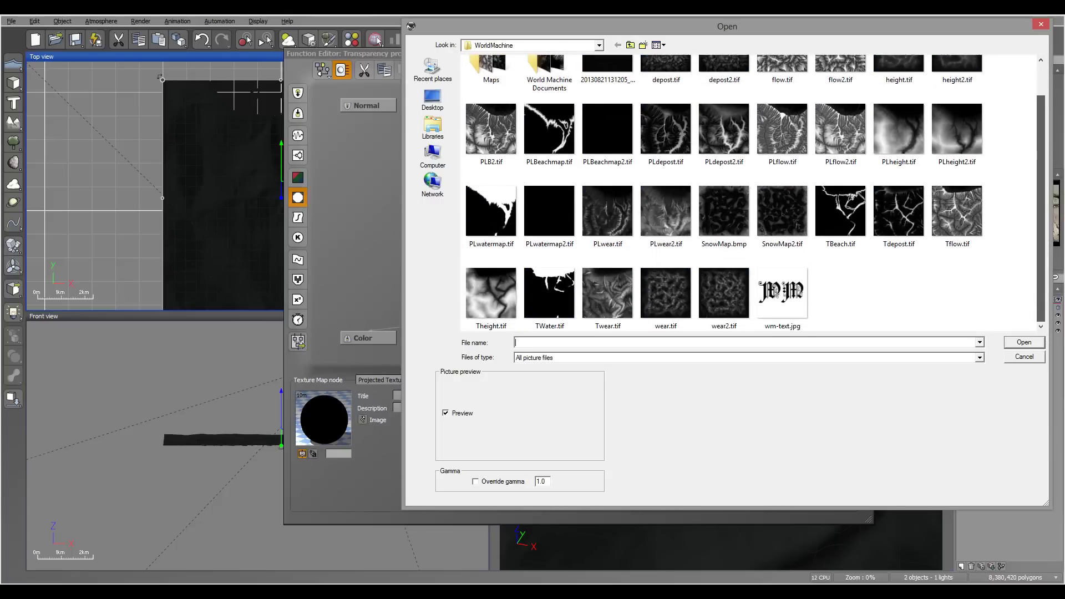
left_click(956, 211)
double_click(956, 211)
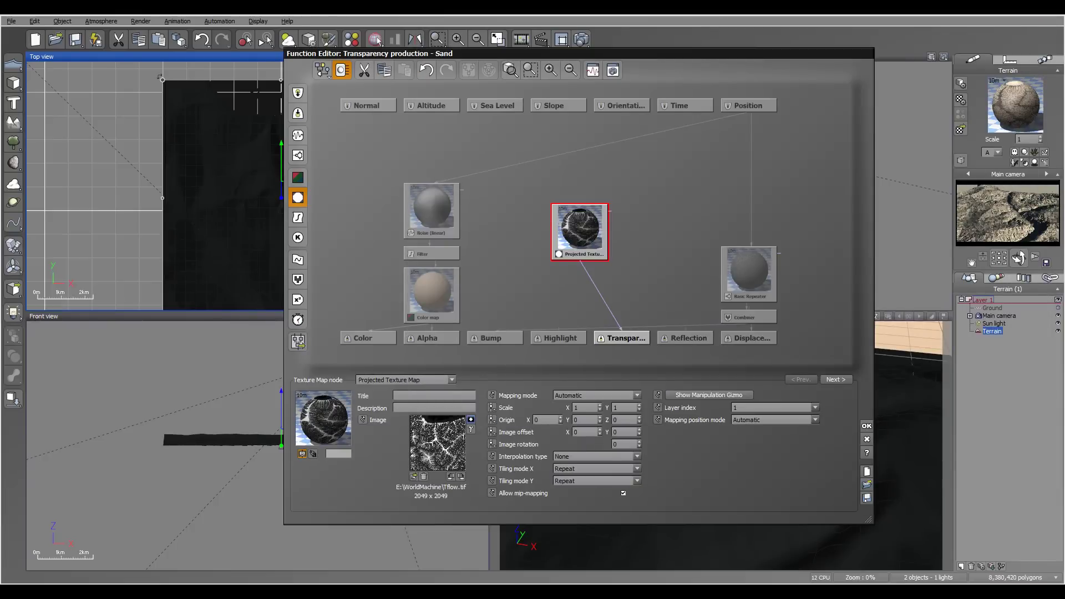
Step: Invert the flow map image, set its interpolation type to Bilinear, and accept the transparency function
left_click(471, 420)
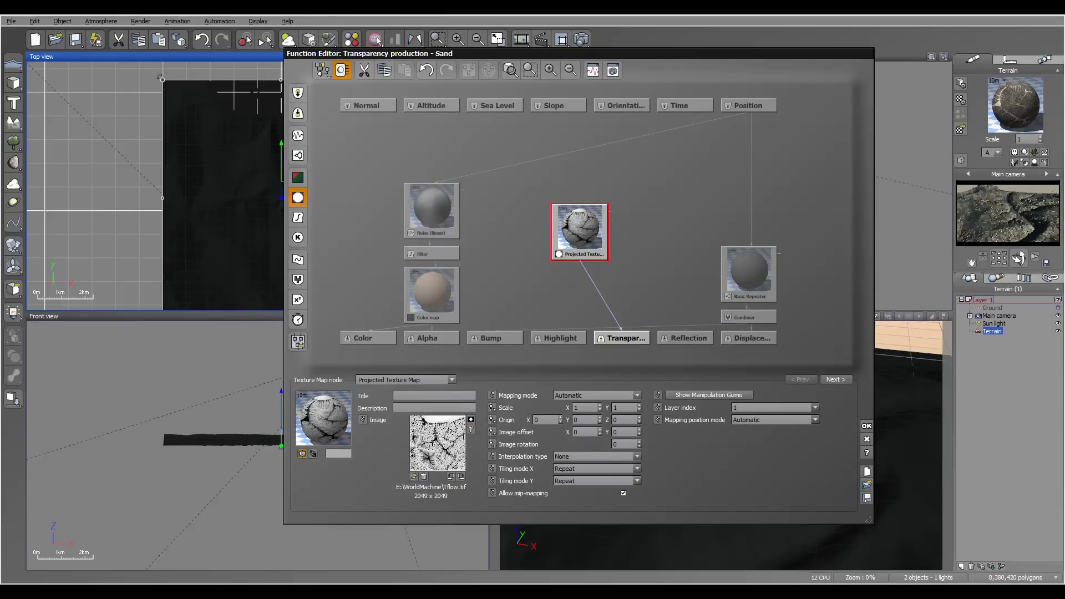
left_click(636, 456)
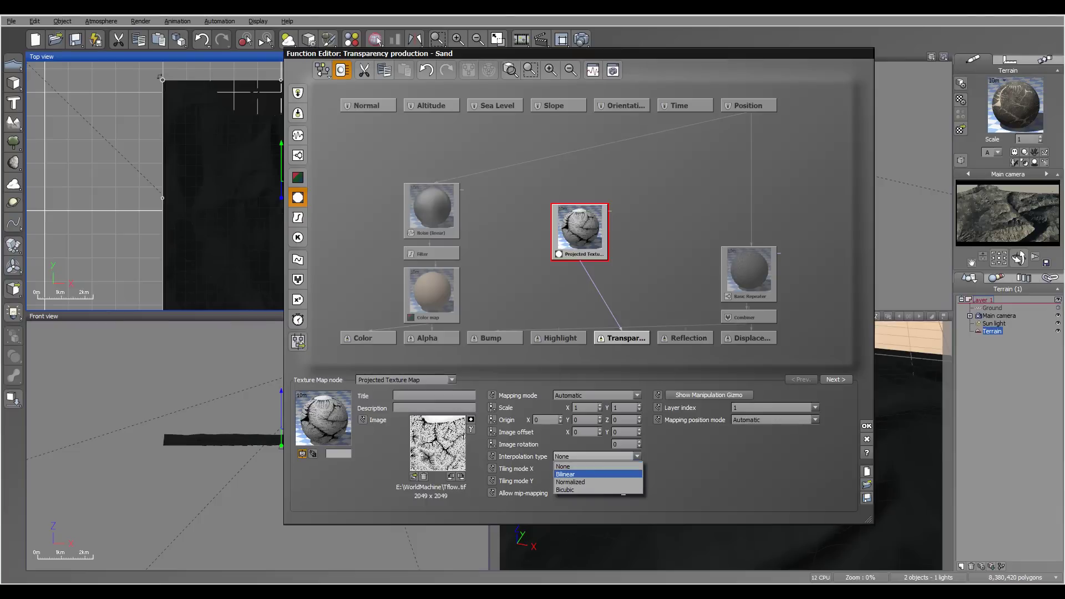
left_click(597, 474)
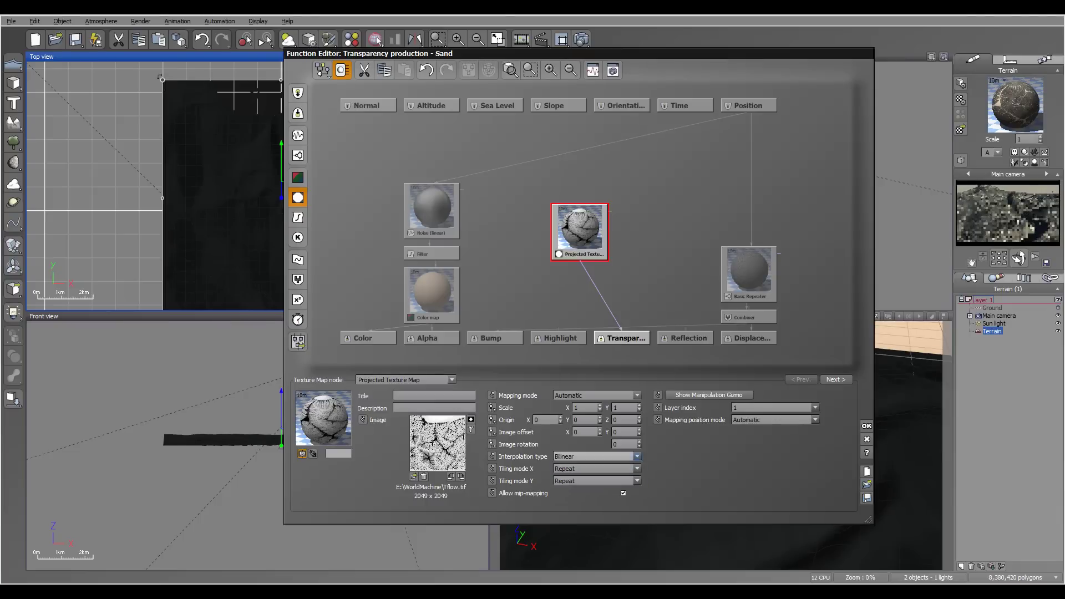
left_click(866, 426)
Step: Set the Sand layer's mapping to Object - Parametric
left_click(687, 142)
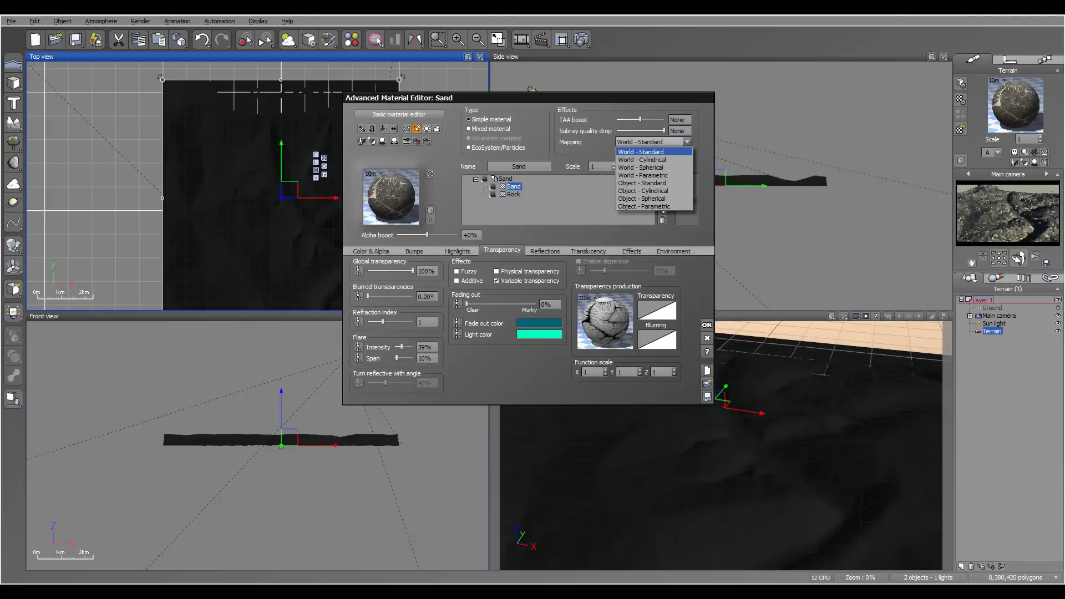
left_click(649, 205)
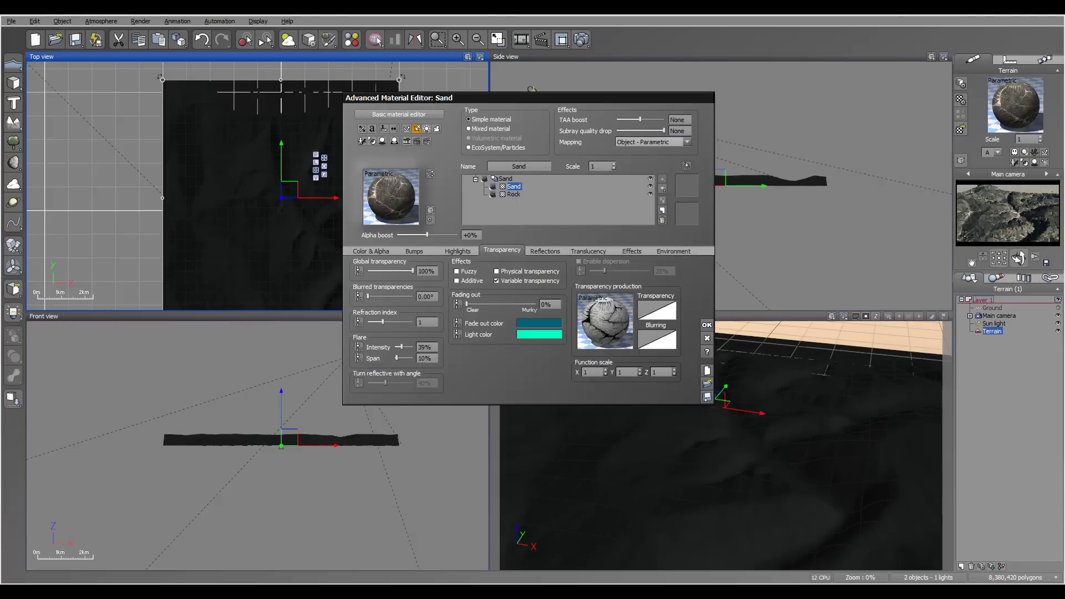
Step: Render the terrain at 800x450, accept the post-render options, and close the finished render
key("Return")
key("ctrl+F9")
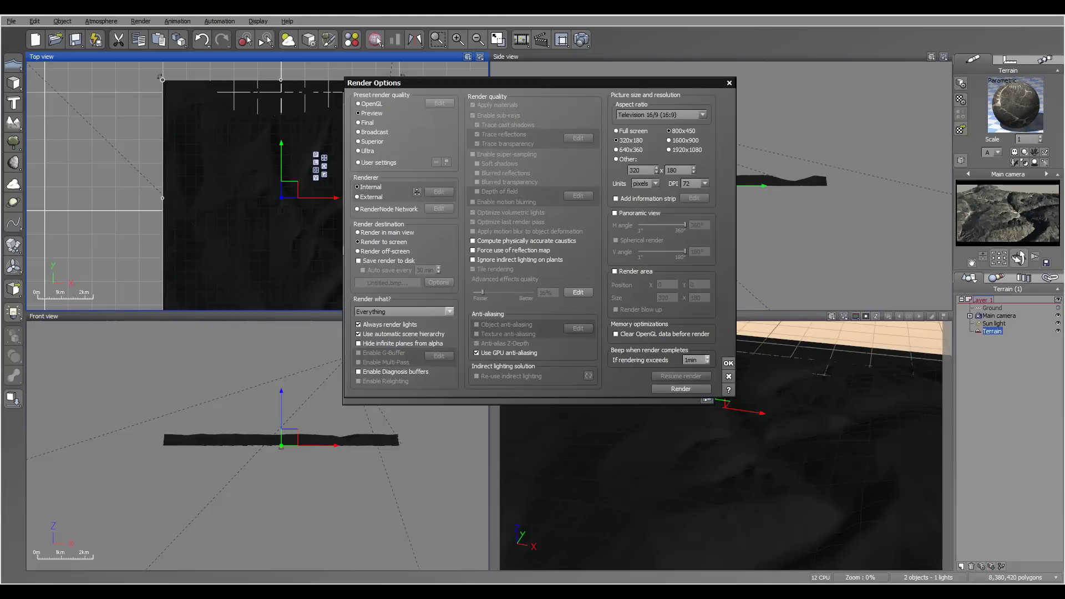
left_click(728, 376)
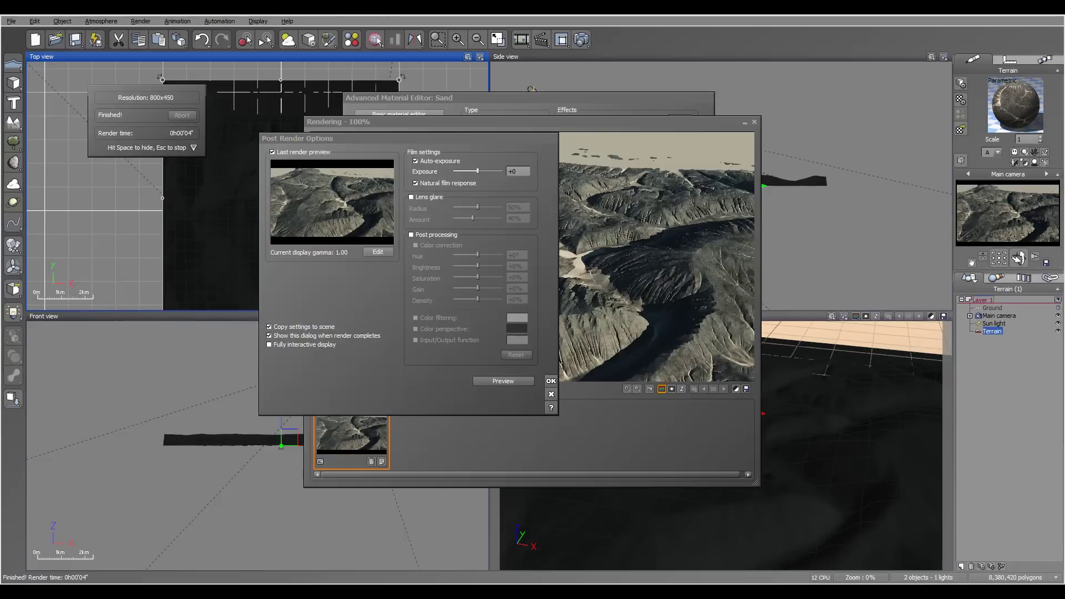
key("Return")
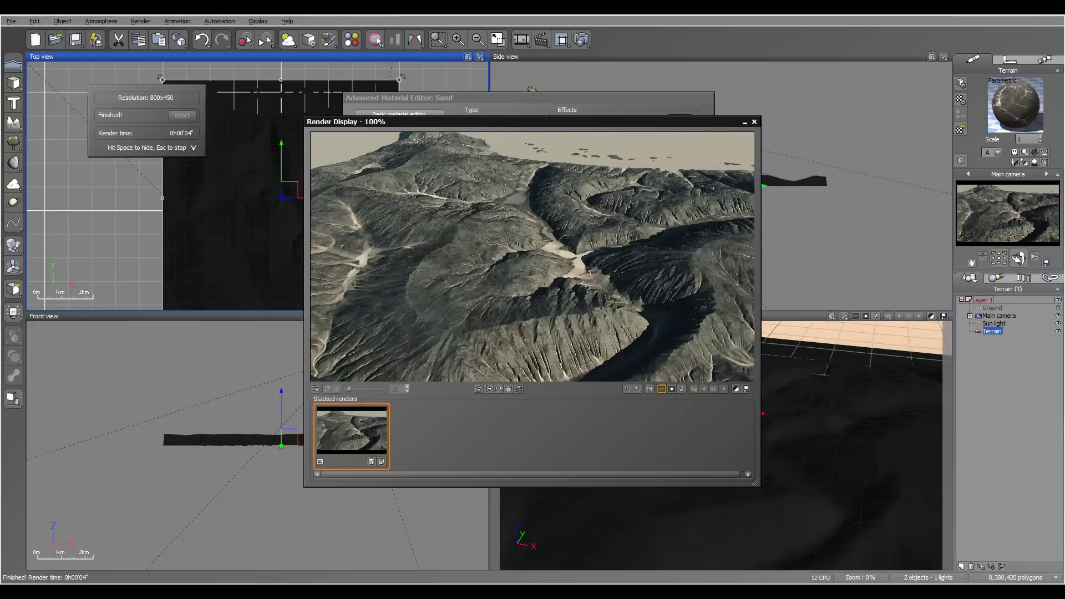
left_click(754, 121)
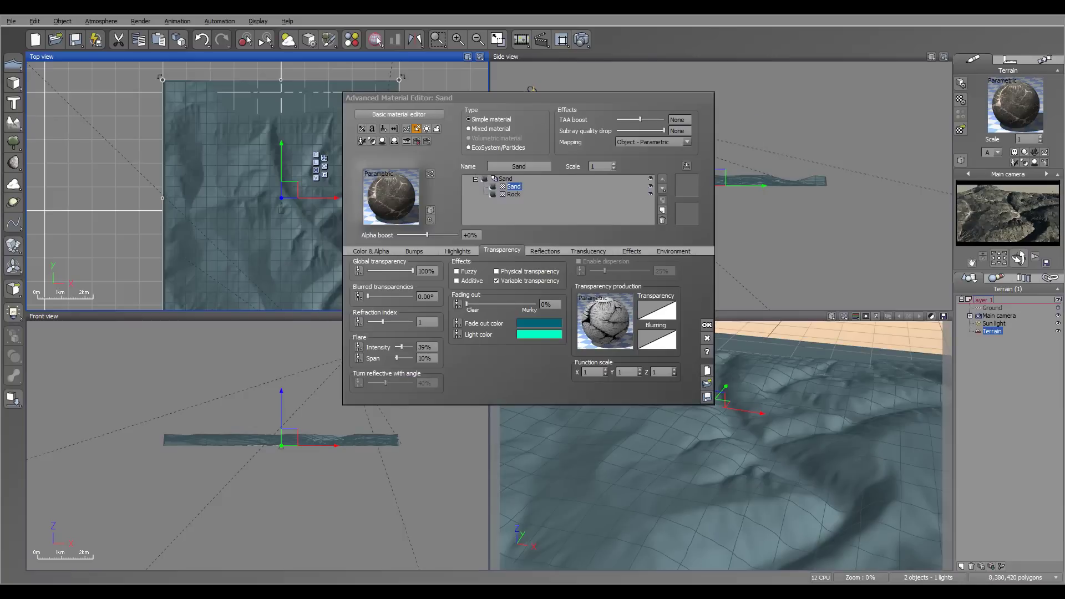
Step: Set the Sand layer's alpha boost to -15% and render the terrain again
left_click_drag(425, 235, 423, 235)
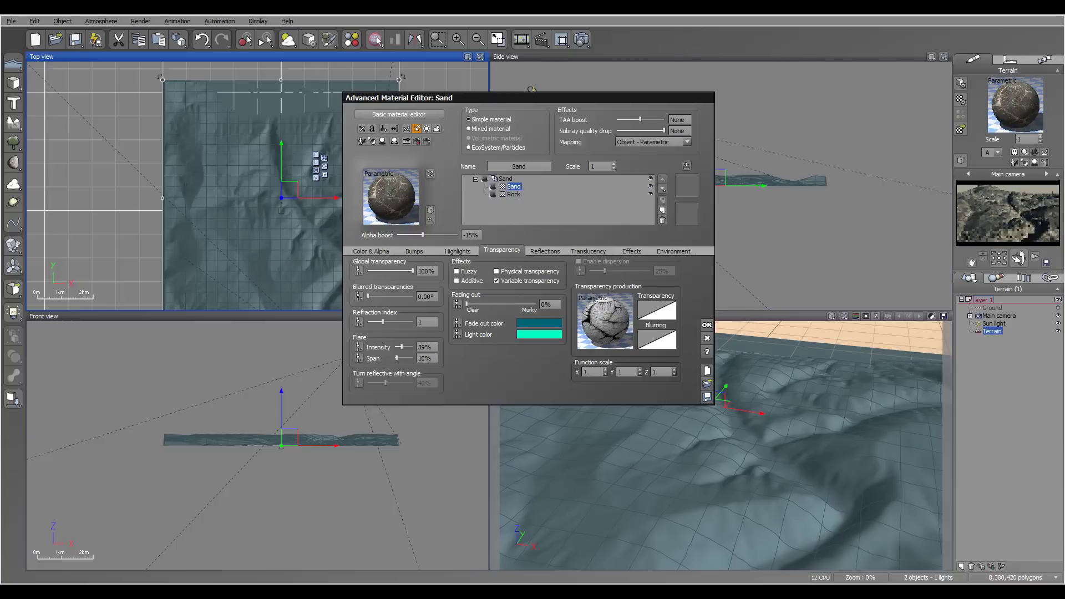
left_click(376, 40)
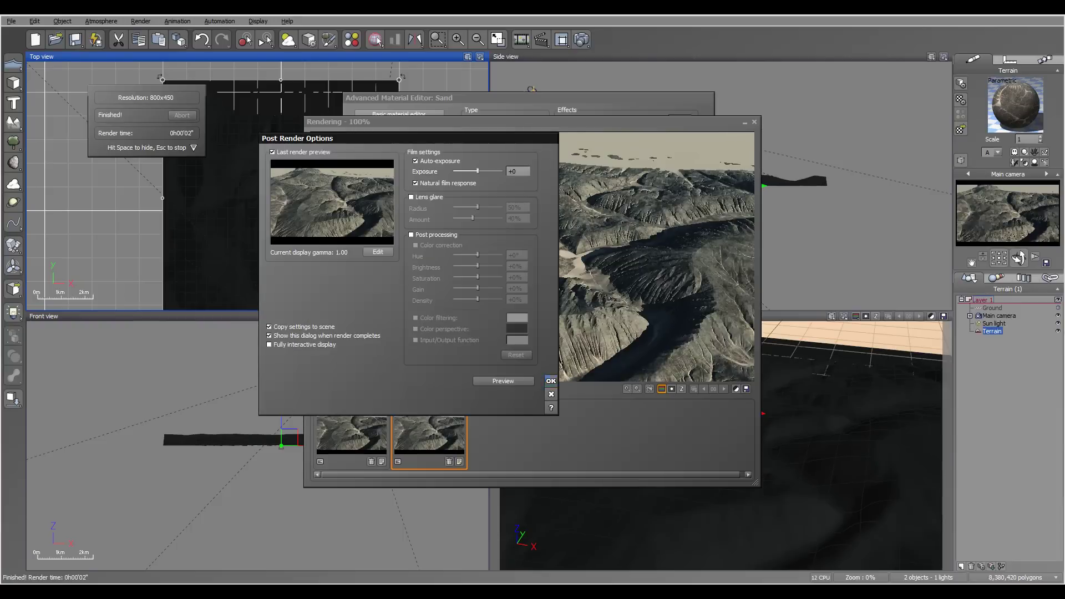
key("Return")
key("space")
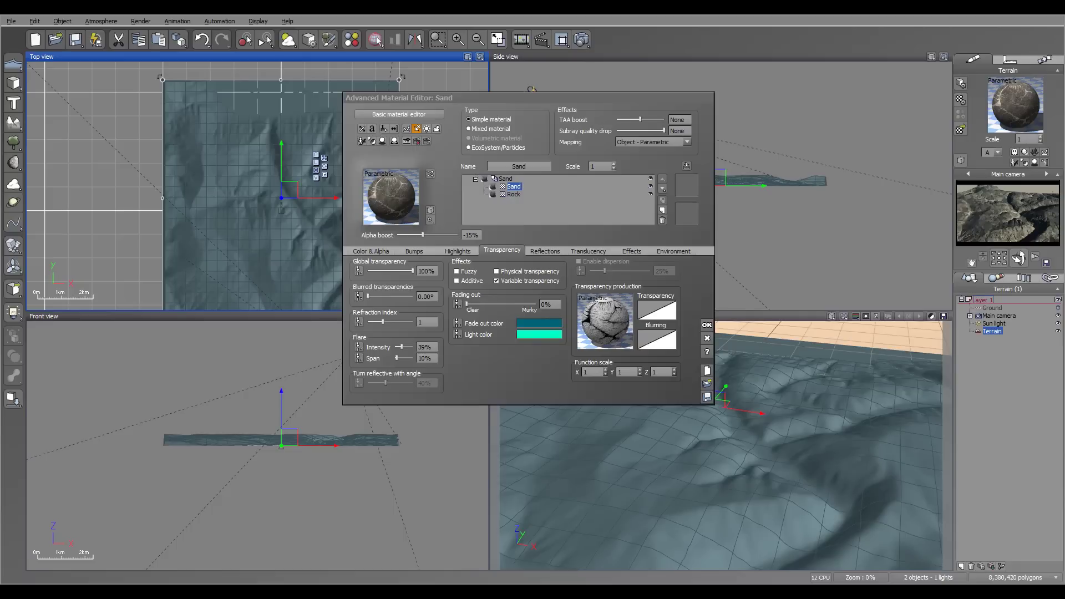
Step: Add a layer above Sand using the Landscapes material Grass, and set its mapping to Object - Parametric
left_click(662, 210)
left_click(612, 181)
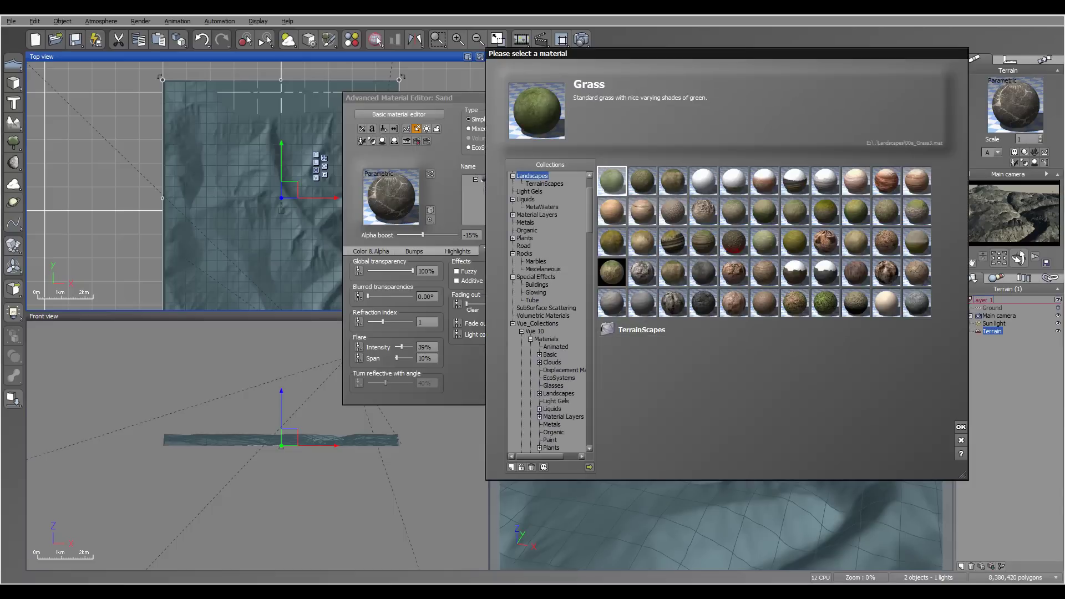
left_click(961, 427)
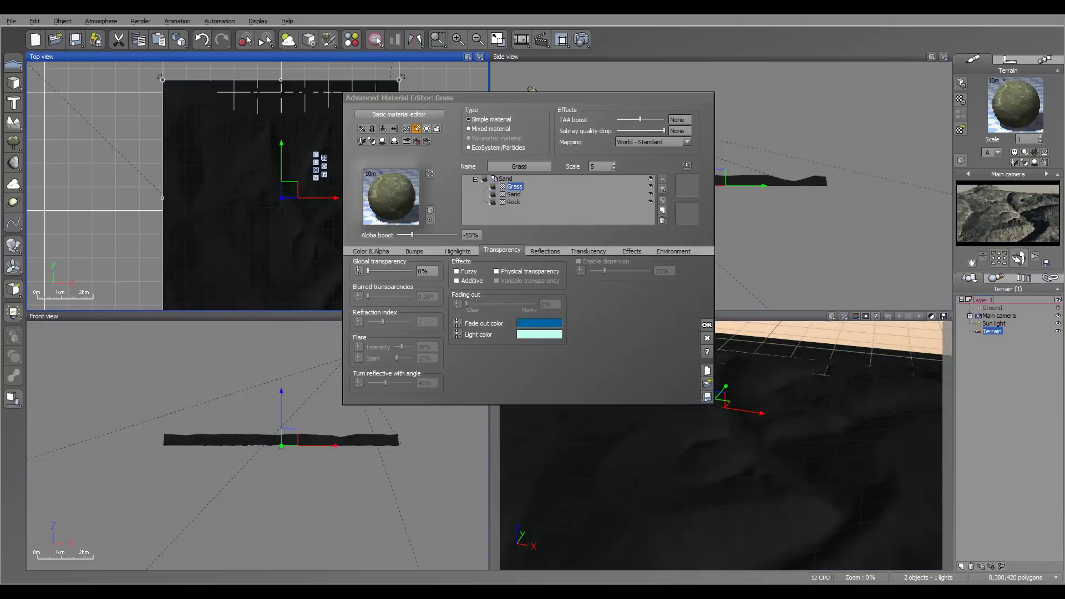
left_click(686, 142)
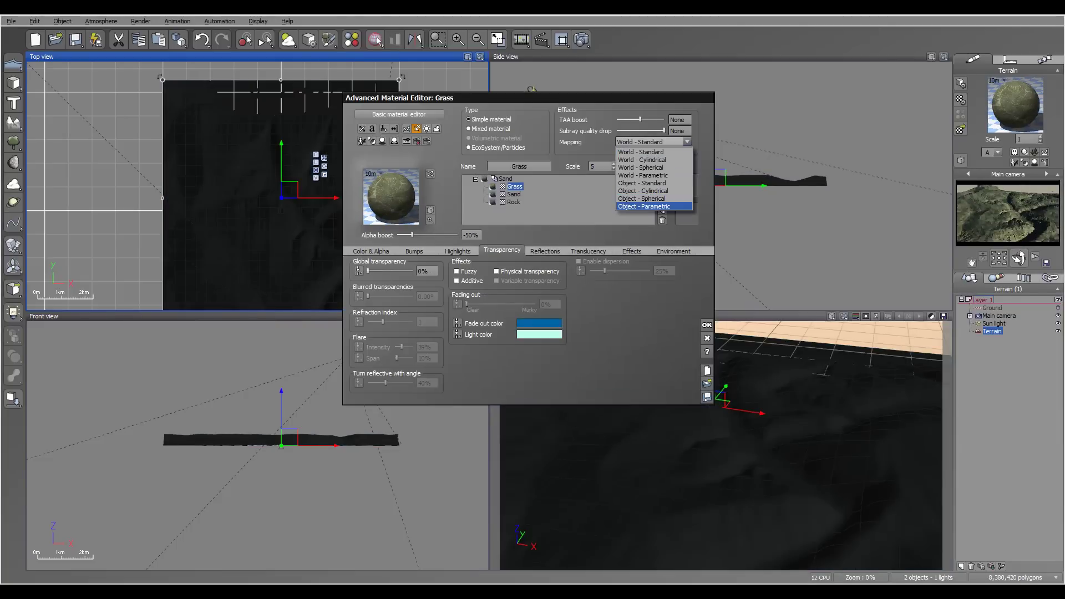
left_click(643, 206)
Step: Set the bump depth to 0 and the addition to underlying layer bumps to 100% for the Sand and Grass layers
left_click(514, 194)
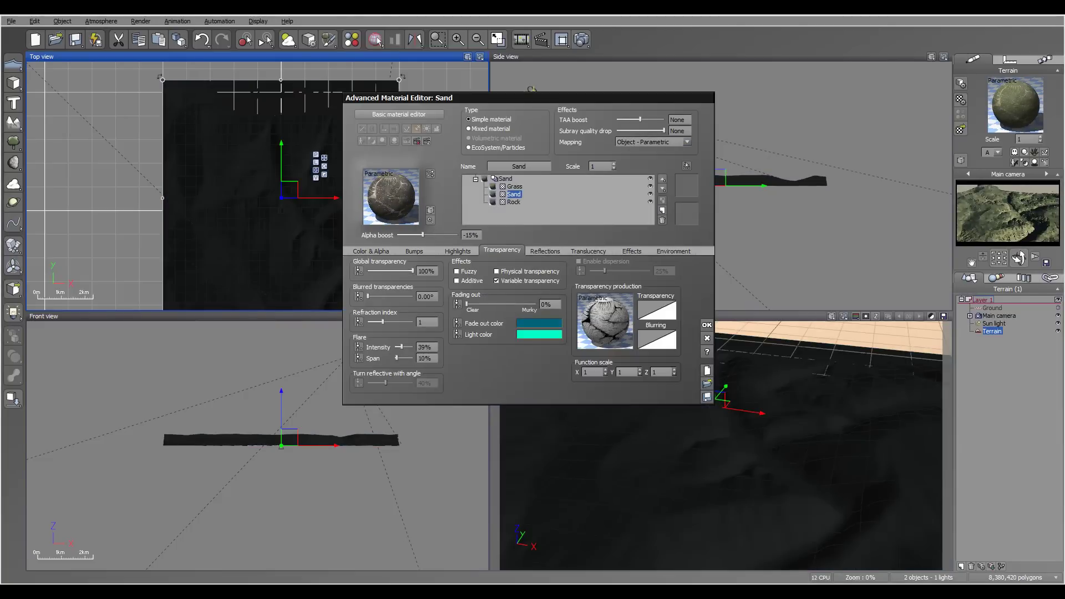
left_click(414, 250)
left_click_drag(358, 373, 443, 373)
left_click(450, 317)
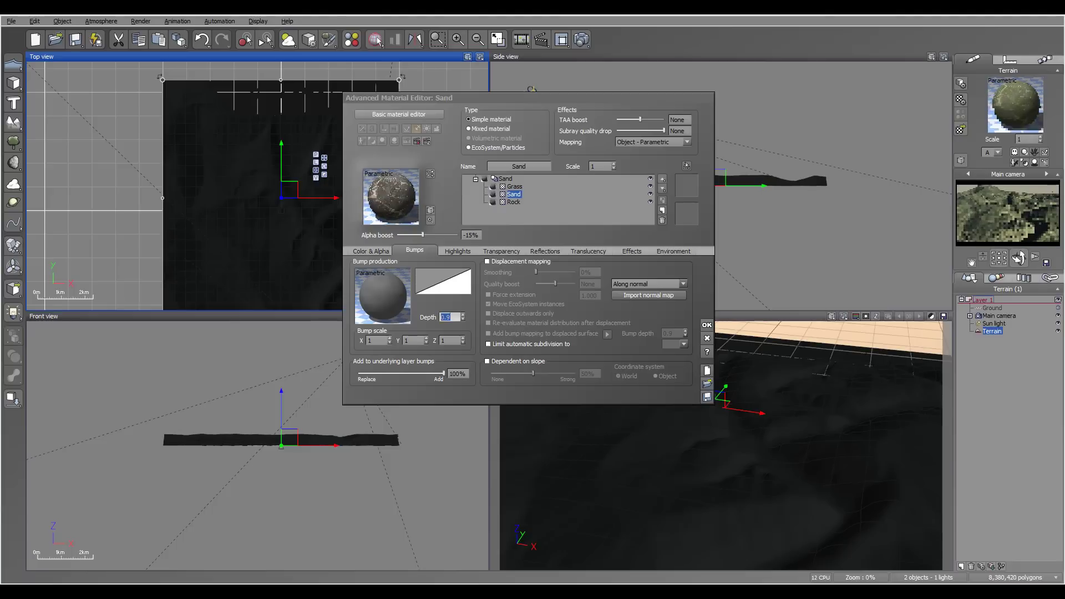
type("0")
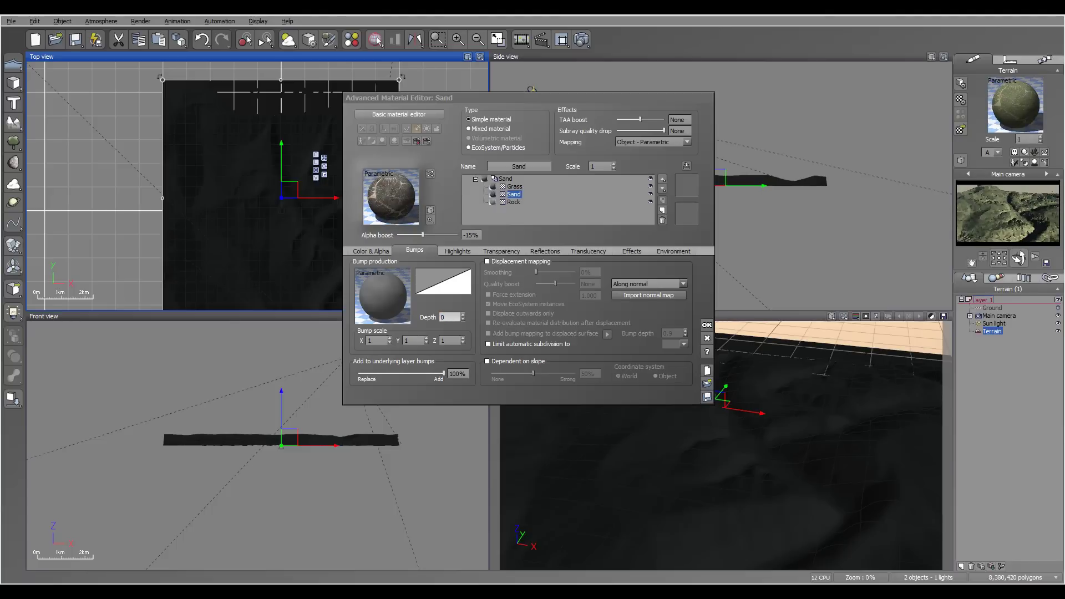
left_click(493, 186)
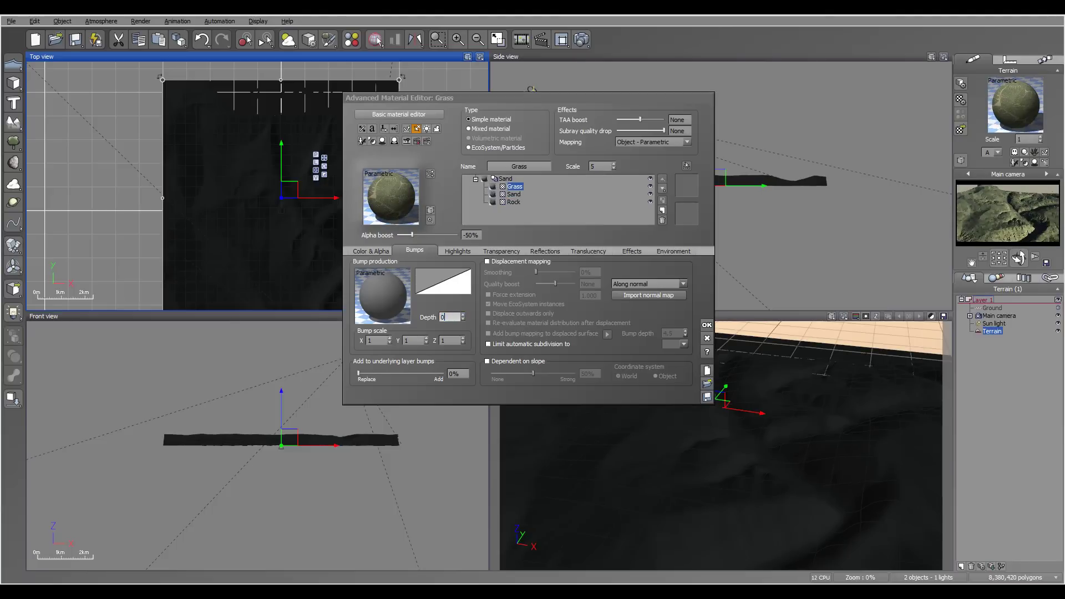
left_click_drag(359, 373, 443, 373)
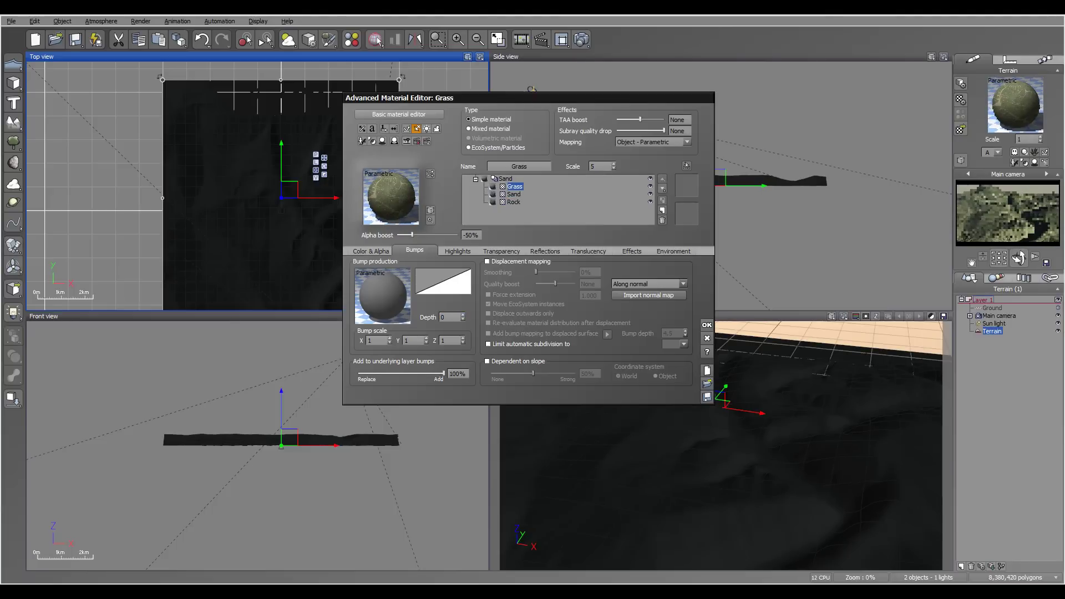
Step: Set the Grass layer's color function scale to 0.01 on X, Y and Z, and its alpha boost to 0%
left_click(371, 250)
double_click(383, 323)
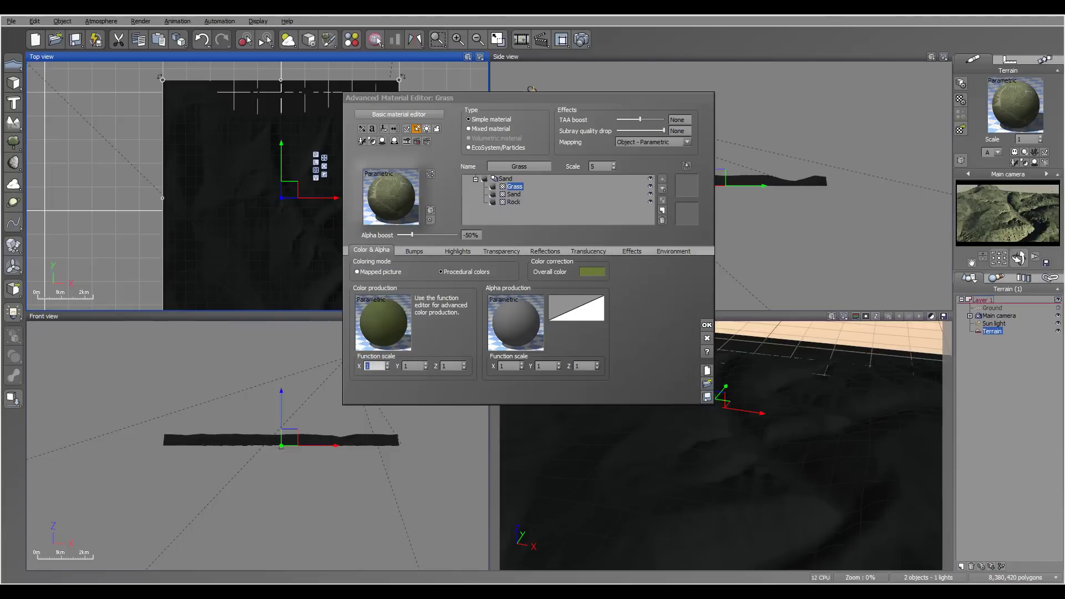
type("0.0")
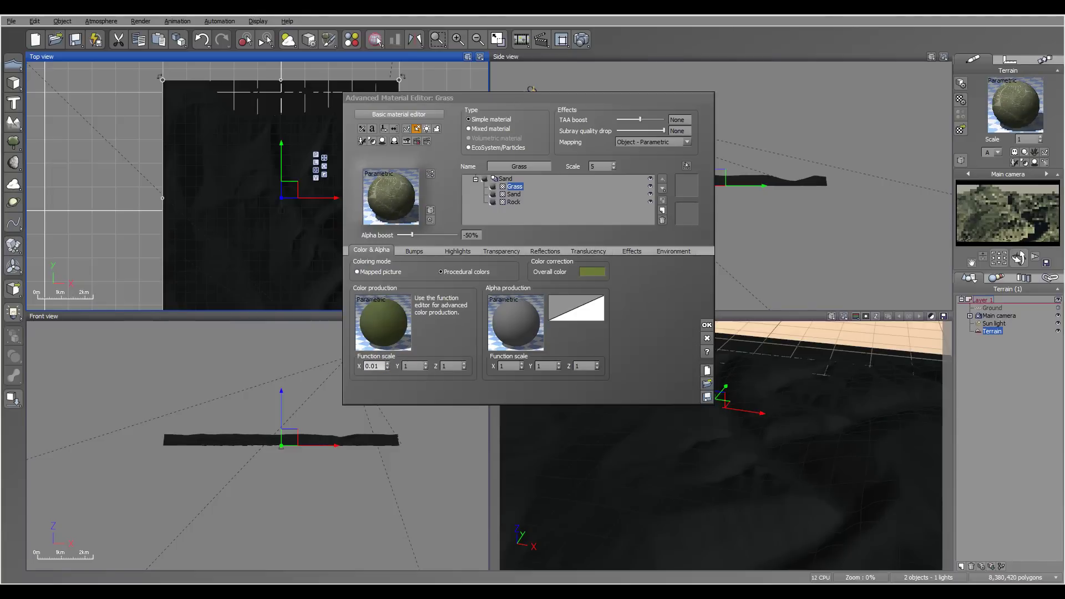
key("Tab")
type("0.01")
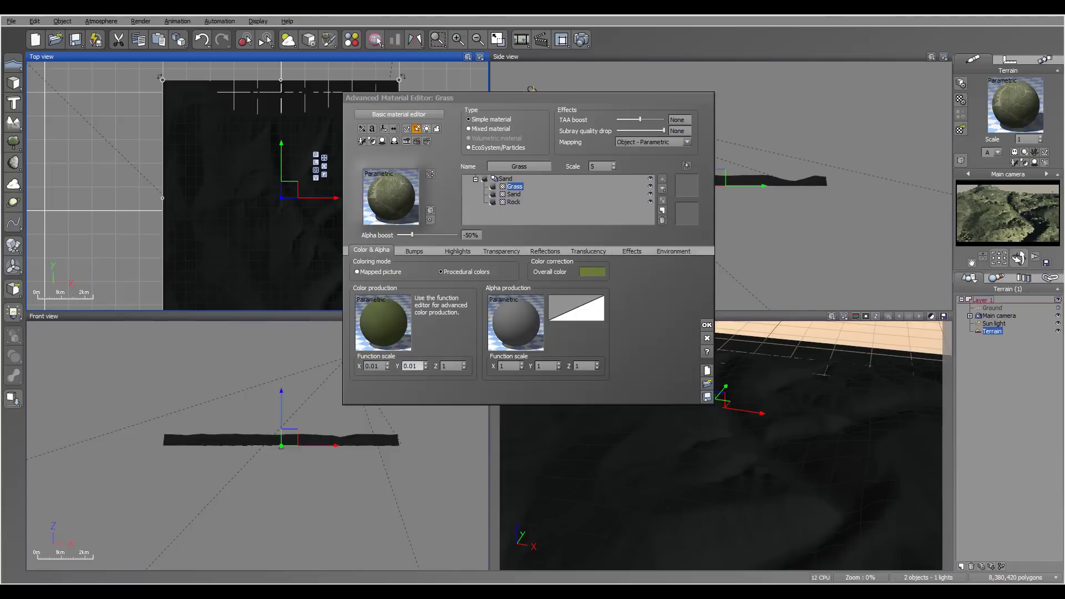
key("Tab")
type("0")
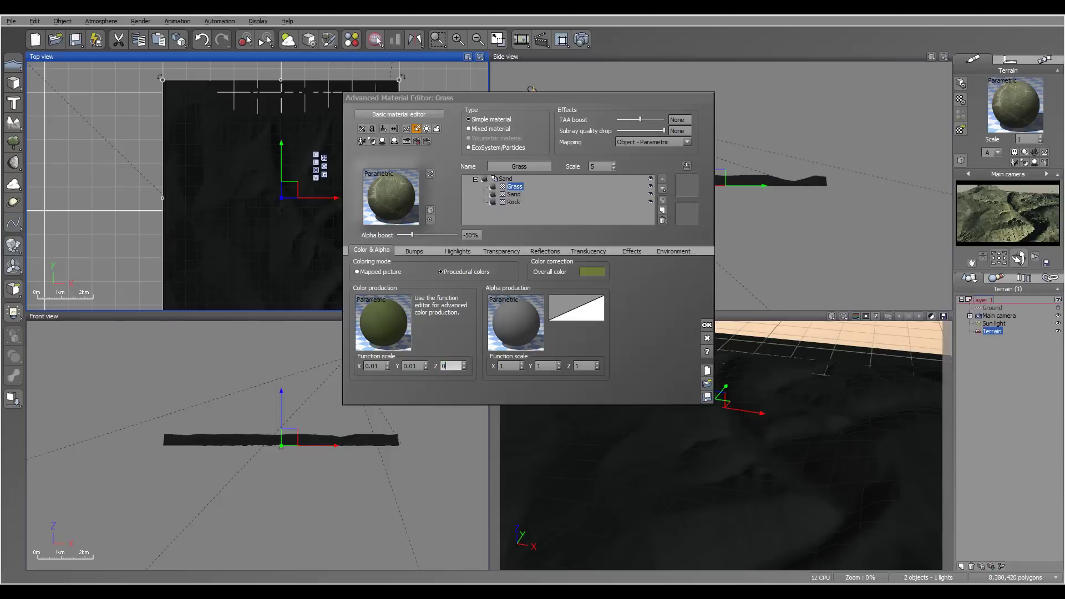
type(".01")
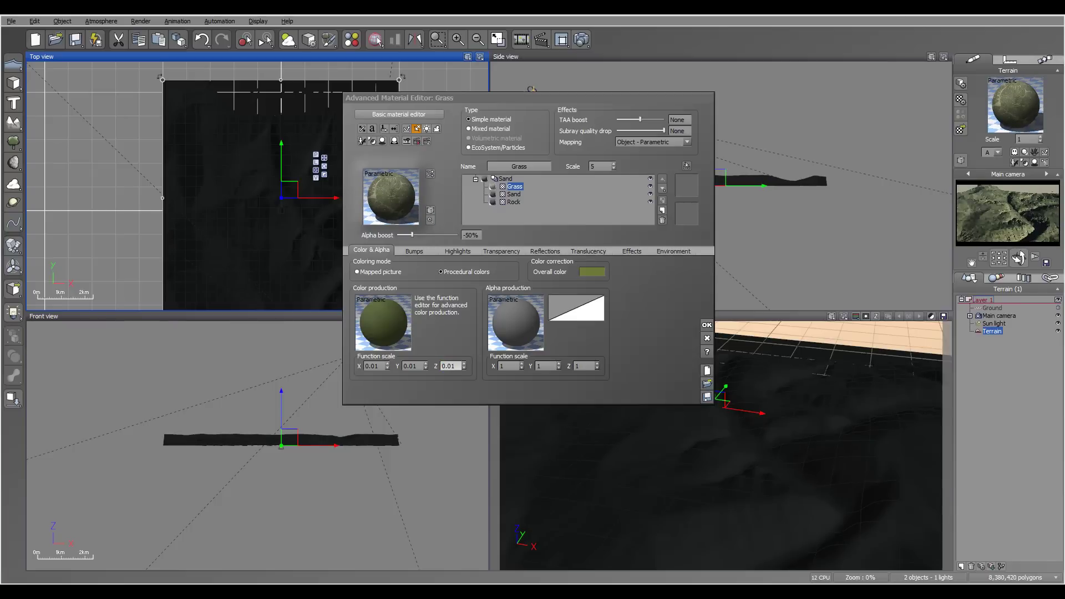
left_click(471, 234)
key("Return")
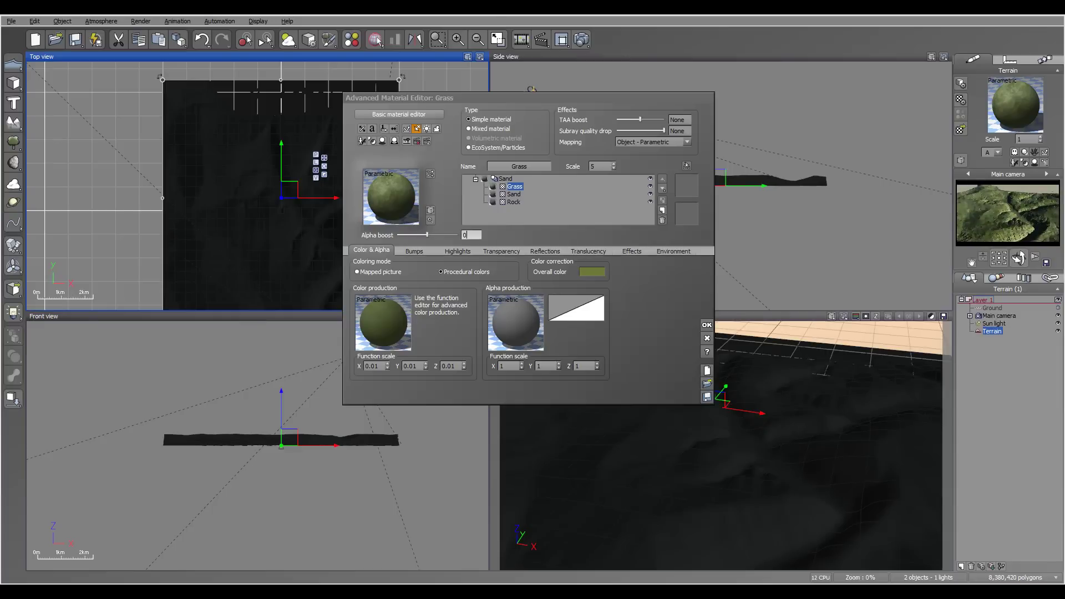
Step: Set the Grass layer's global transparency to 100% and enable variable transparency
left_click(501, 251)
left_click_drag(369, 270, 412, 271)
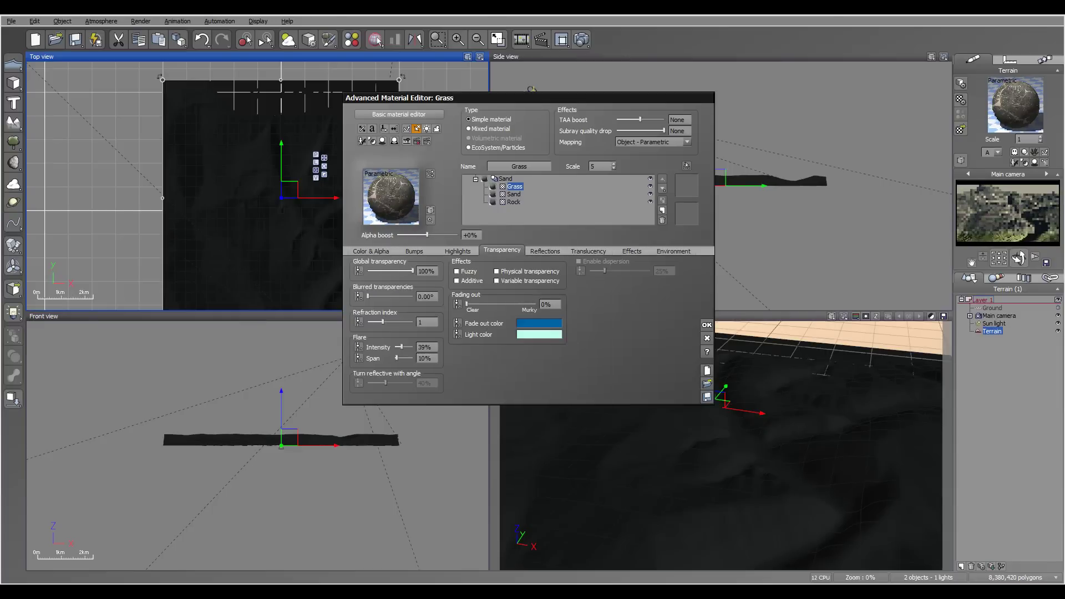
left_click(496, 281)
Step: Feed the Grass layer's transparency output from a projected texture map node that uses the World Machine wear map Twear.tif
right_click(600, 317)
left_click(621, 324)
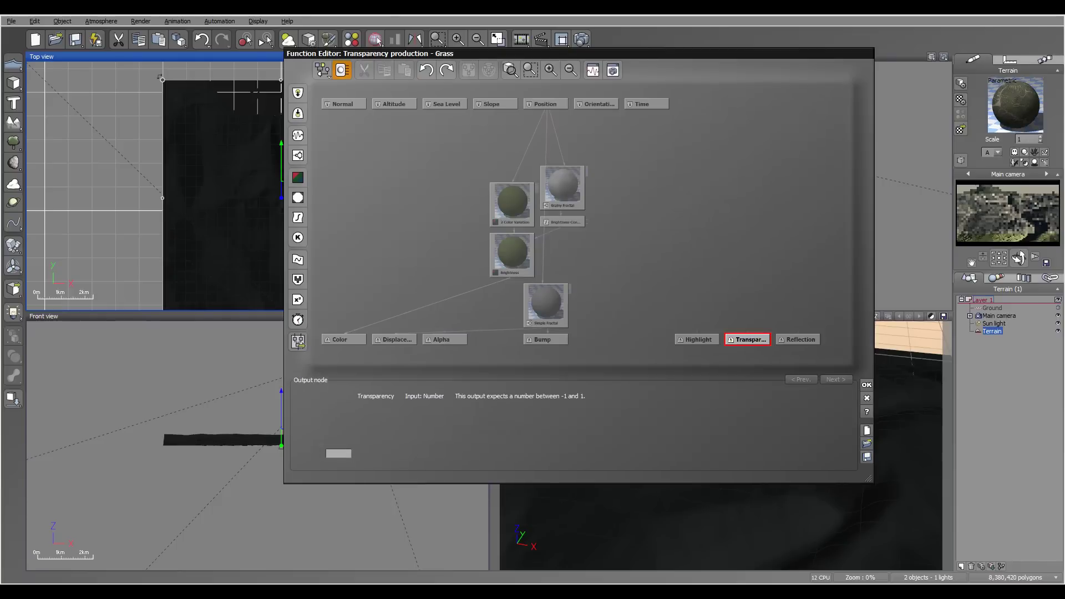
left_click(298, 197)
left_click_drag(747, 305, 663, 270)
left_click(414, 477)
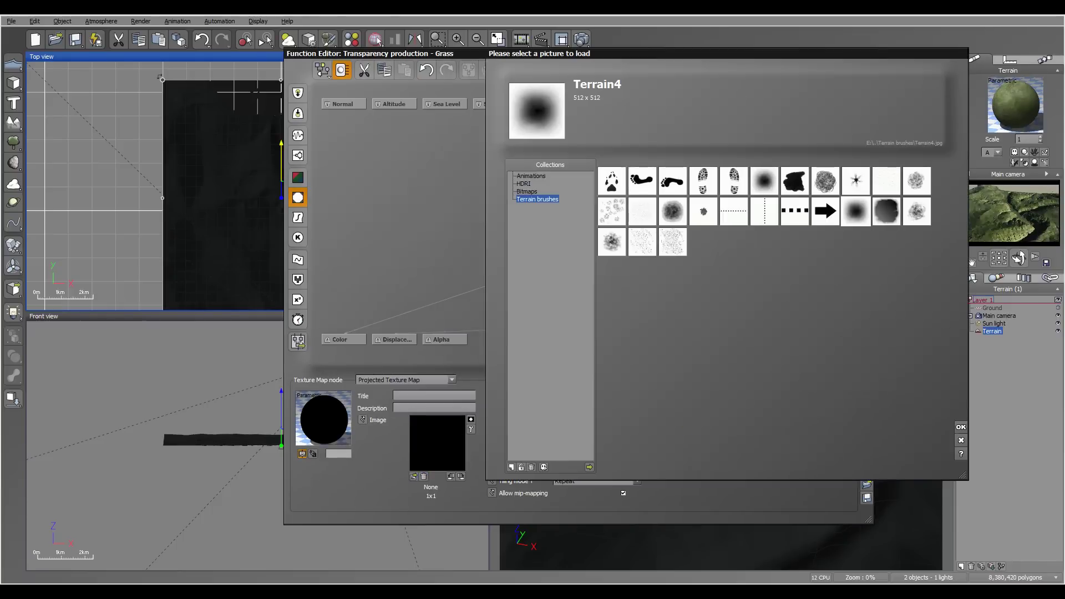
left_click(543, 467)
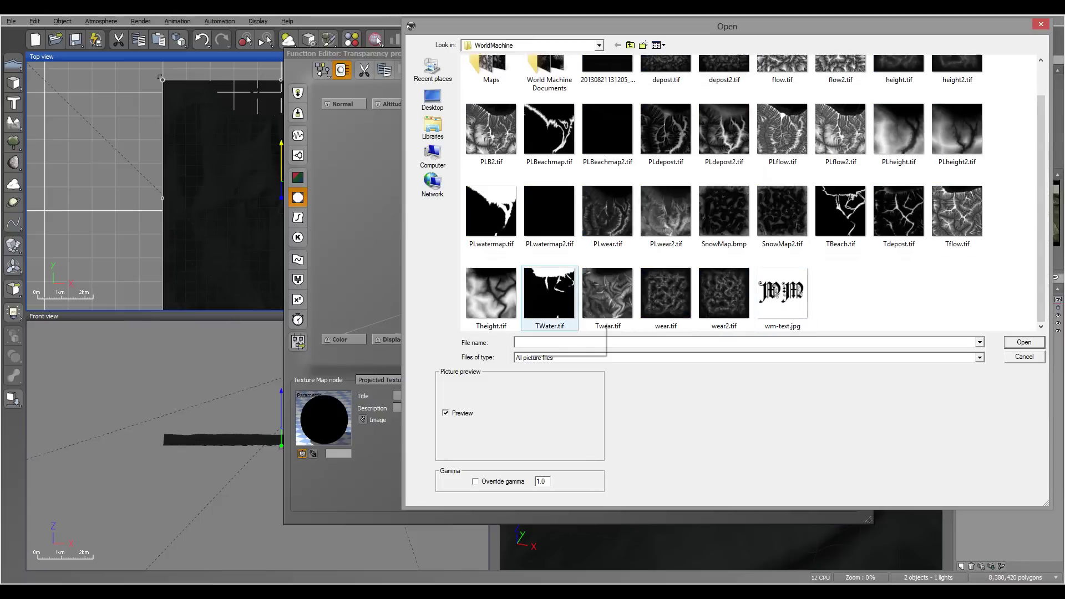
left_click(608, 294)
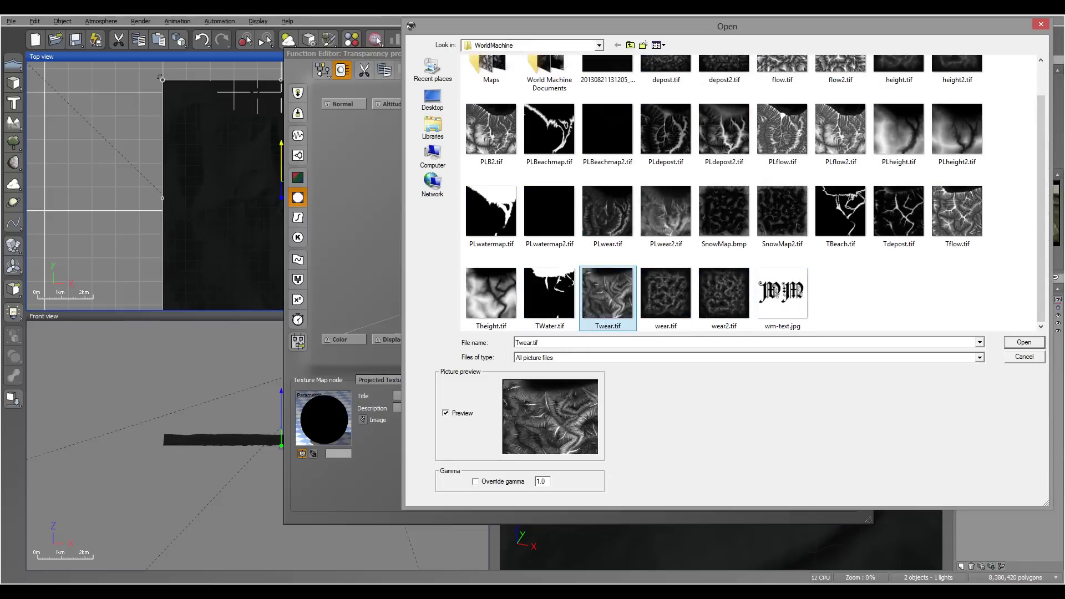
key("Return")
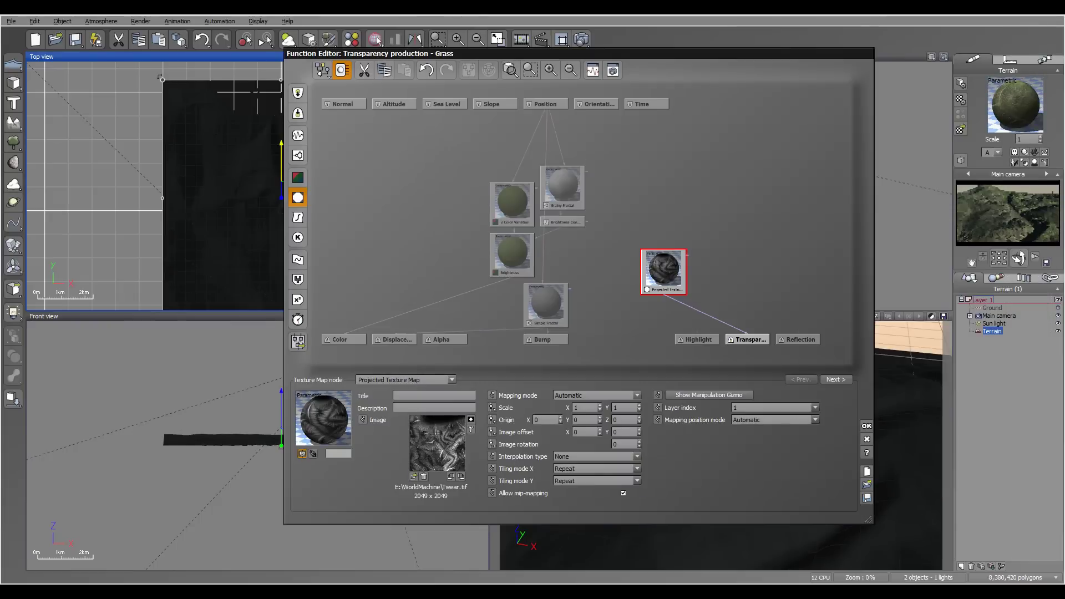
Step: Invert the wear map image and set its interpolation type to Bilinear
left_click(596, 456)
left_click(588, 473)
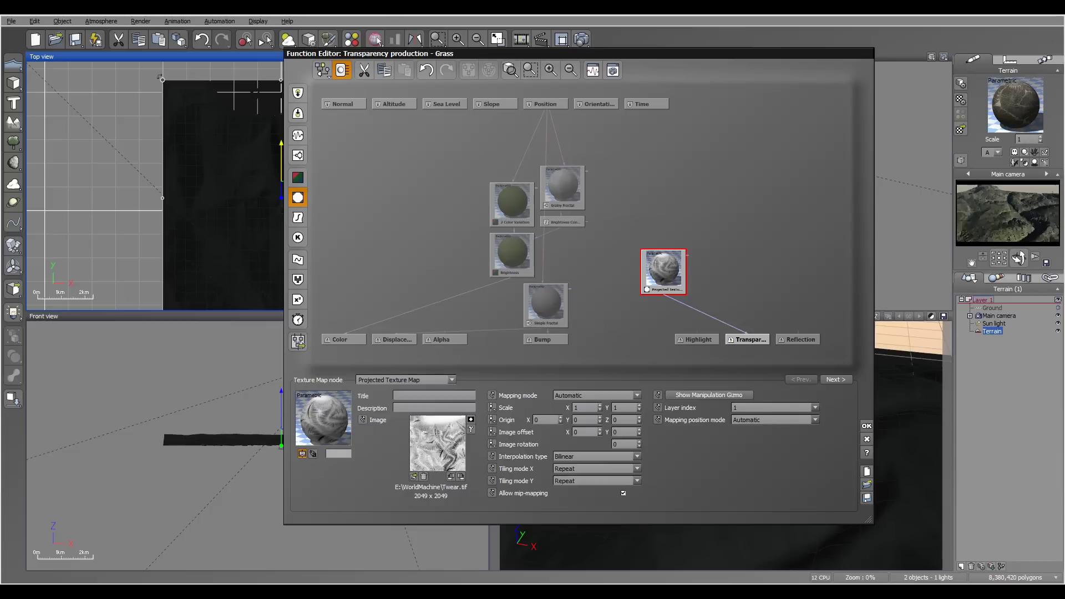
Step: Set the Grass layer's alpha boost to -11% and render the terrain to check the grass coverage
left_click(375, 40)
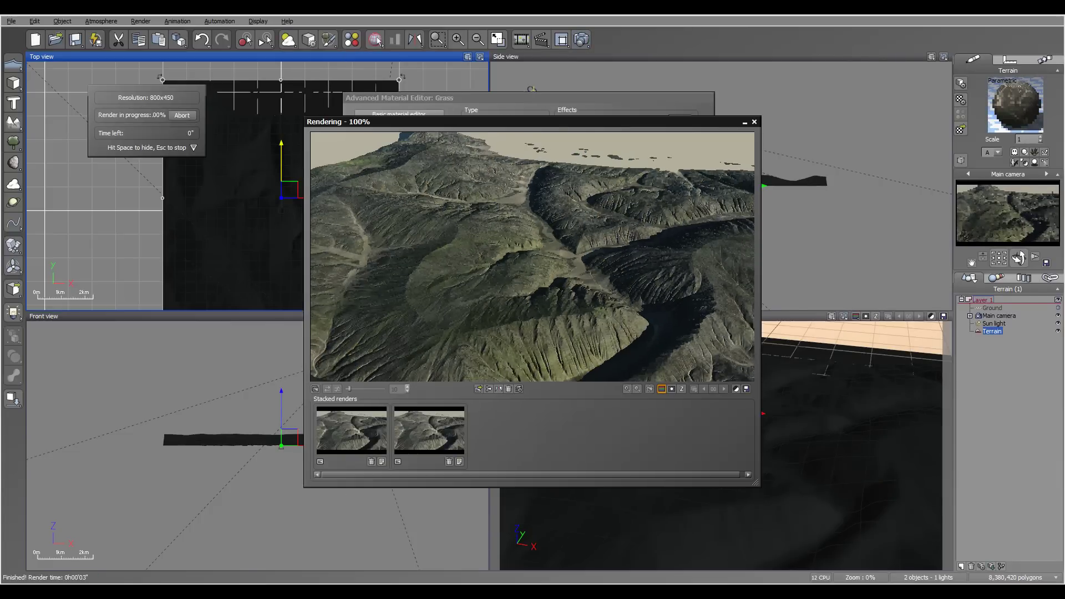
key("Return")
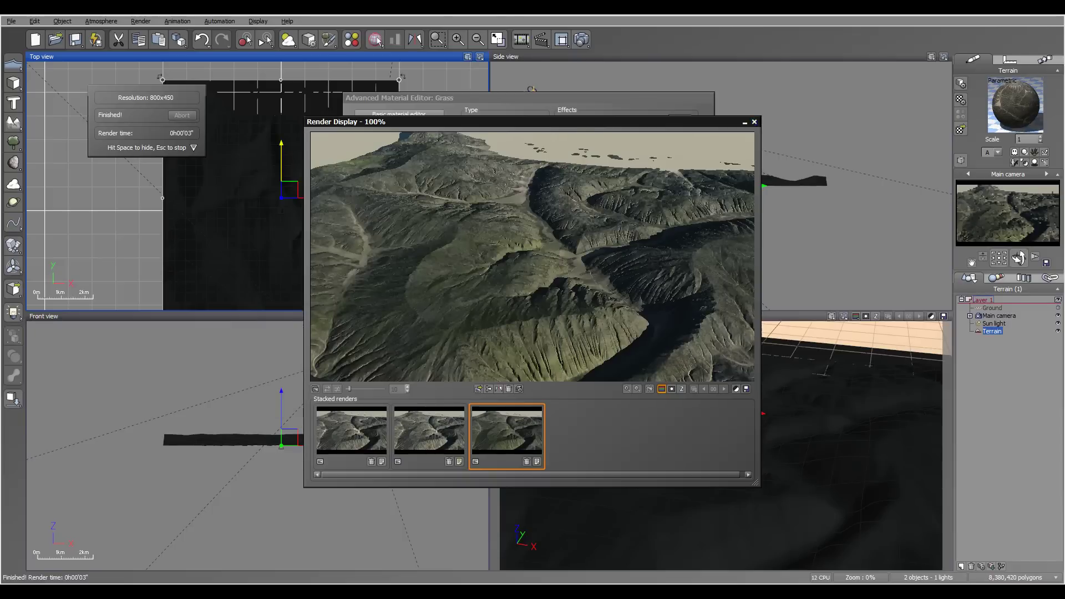
key("space")
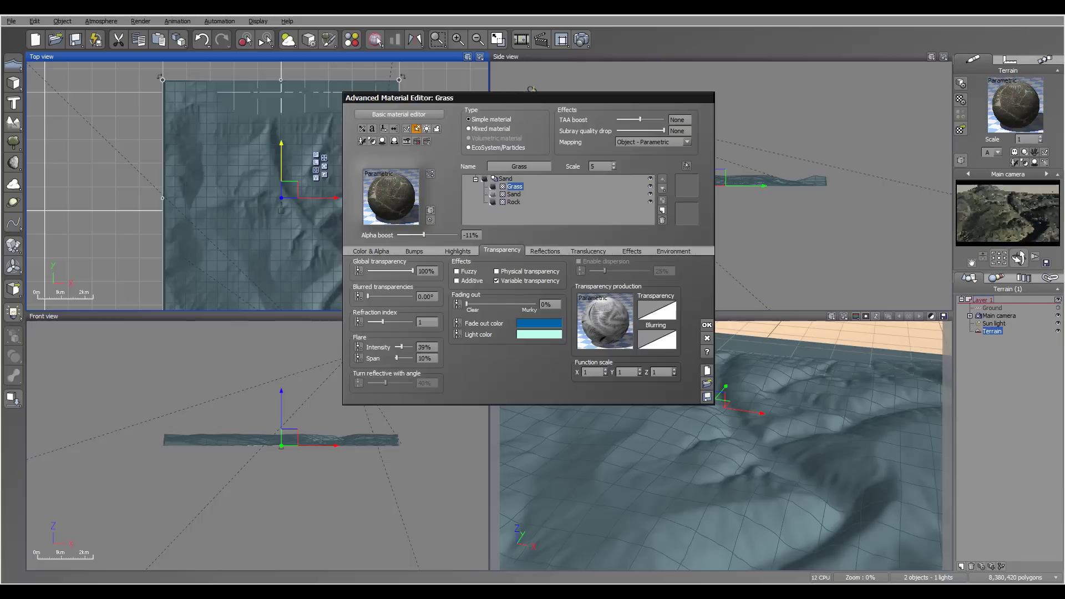
Step: Add a new material layer above the Grass layer and name it Dep
left_click(662, 210)
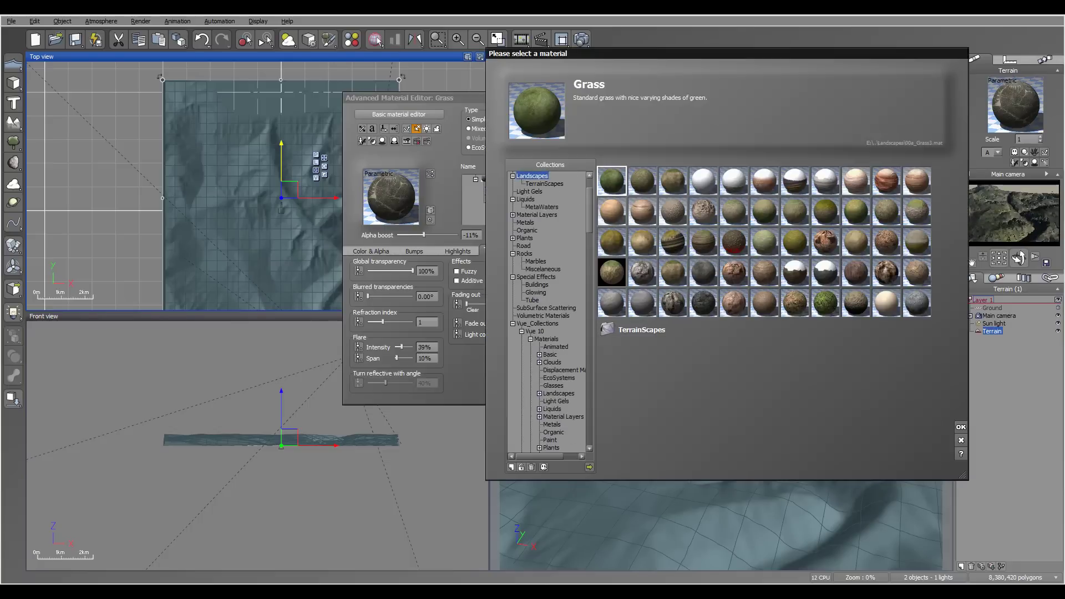
key("Escape")
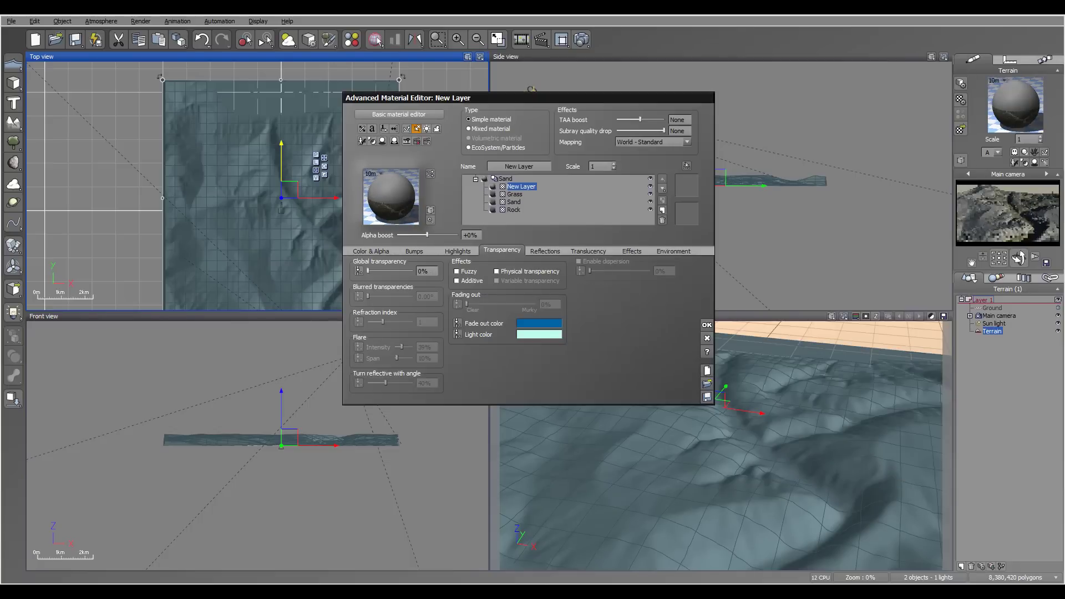
left_click(673, 251)
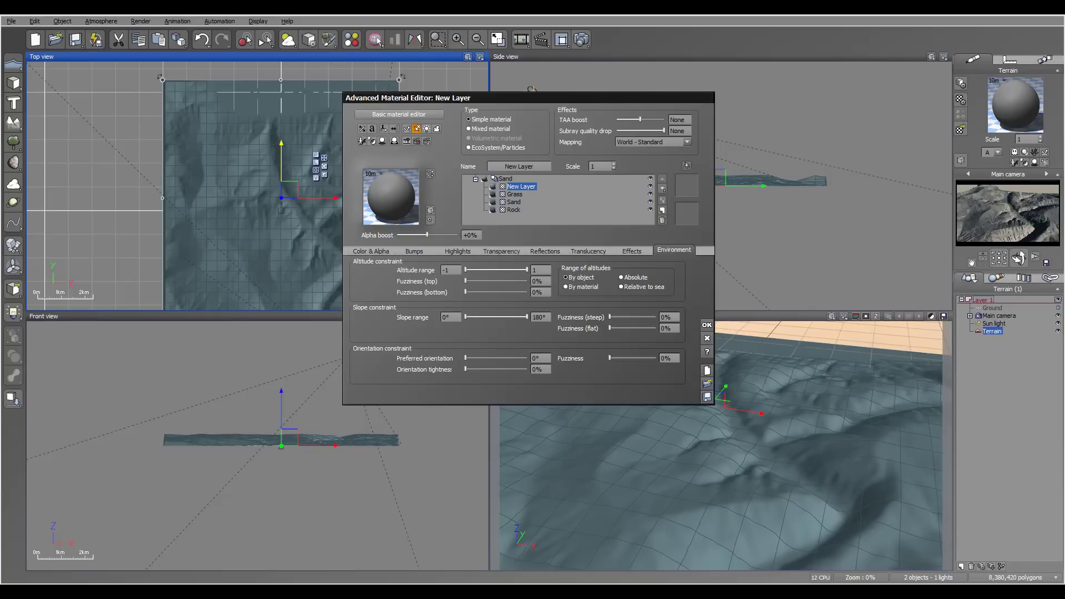
left_click(371, 251)
left_click(518, 166)
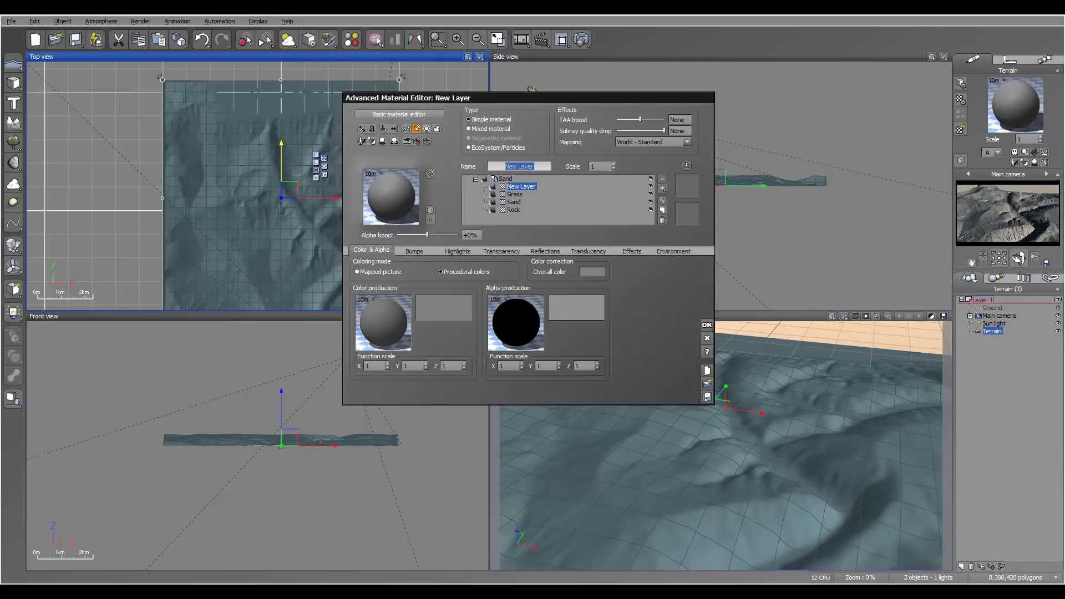
type("Dep")
Step: Rename the Grass layer to wear and the Sand layer to flow
left_click(514, 194)
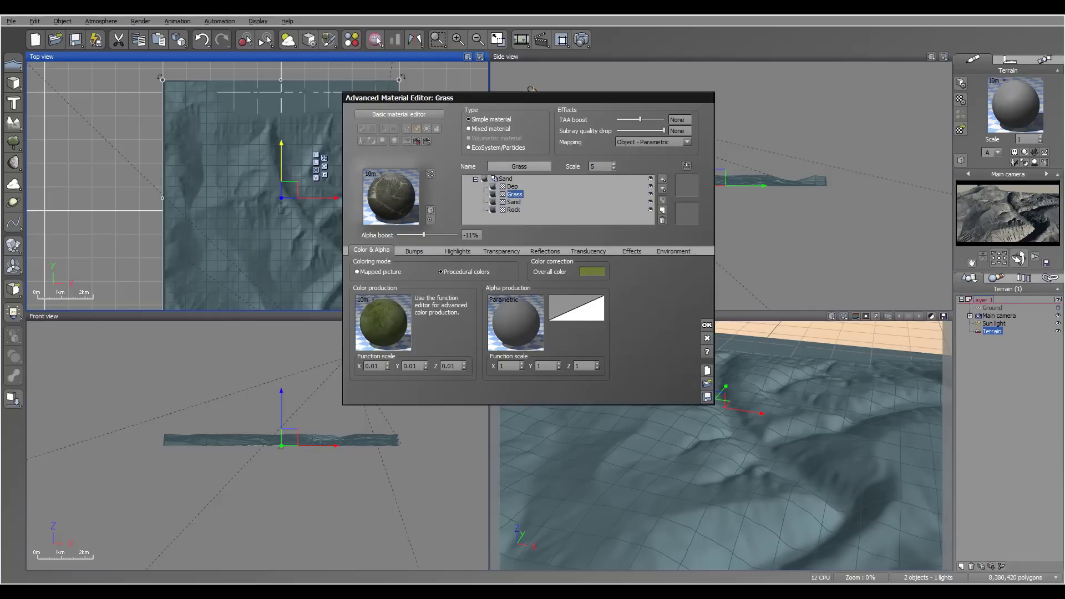
left_click(518, 165)
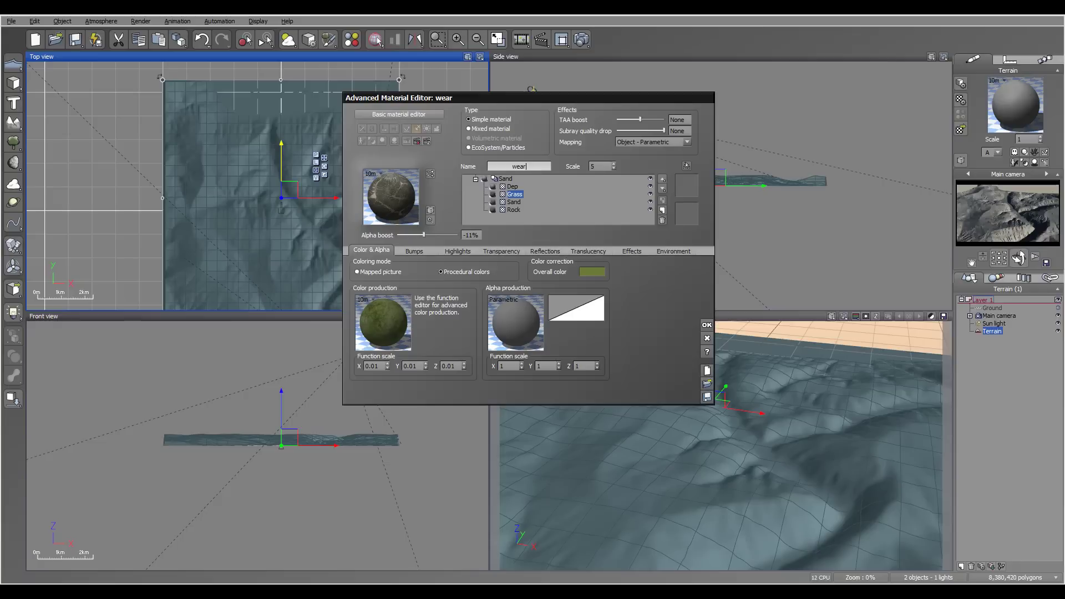
left_click(513, 202)
left_click(518, 165)
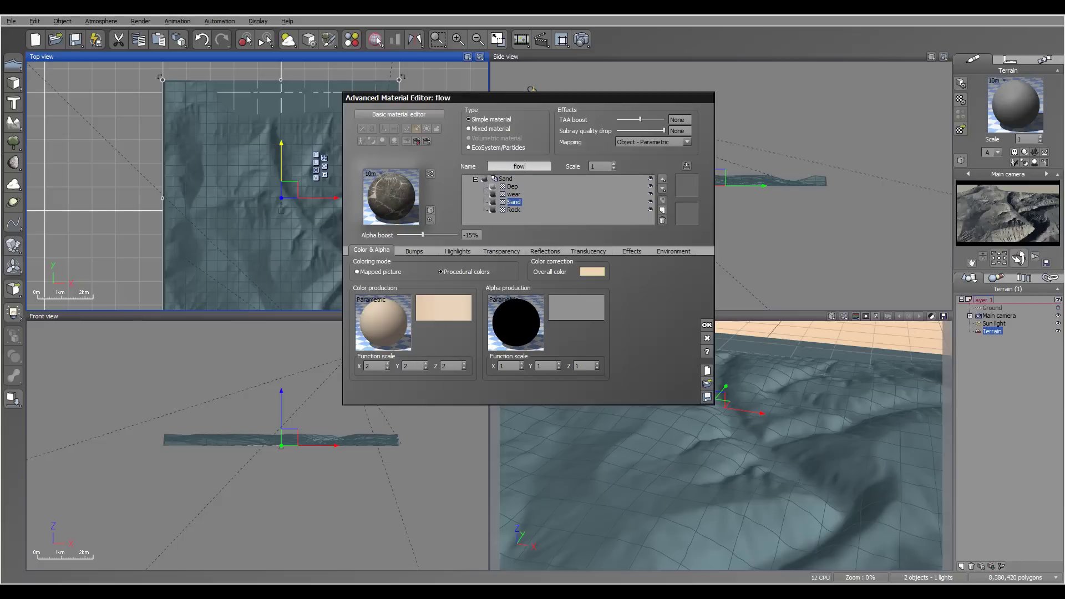
Step: Give the Dep layer's color production a red-orange to yellow gradient color map
left_click(511, 186)
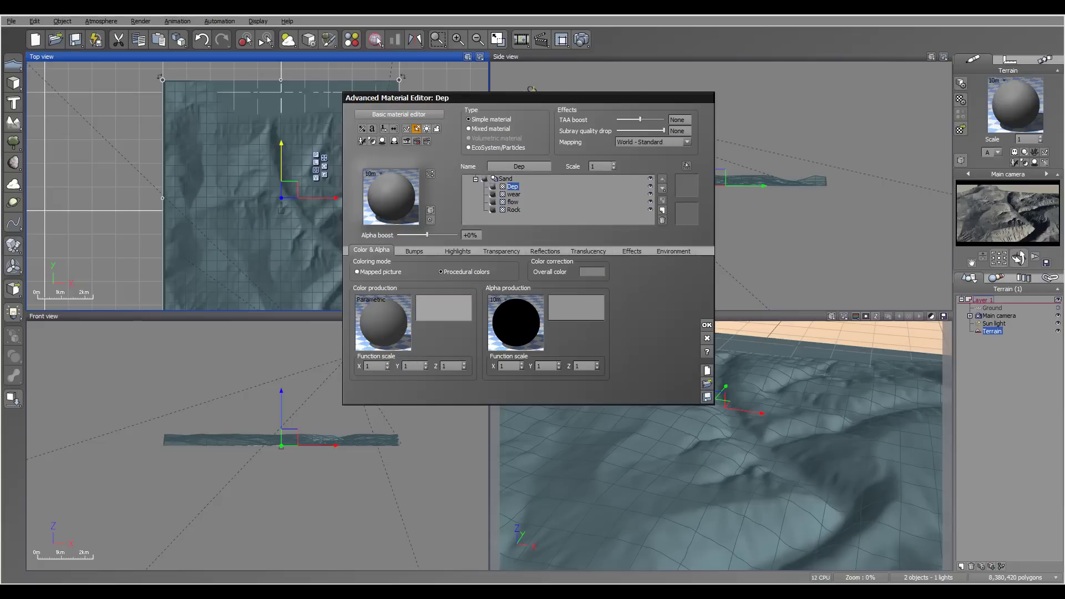
left_click(444, 308)
left_click(960, 427)
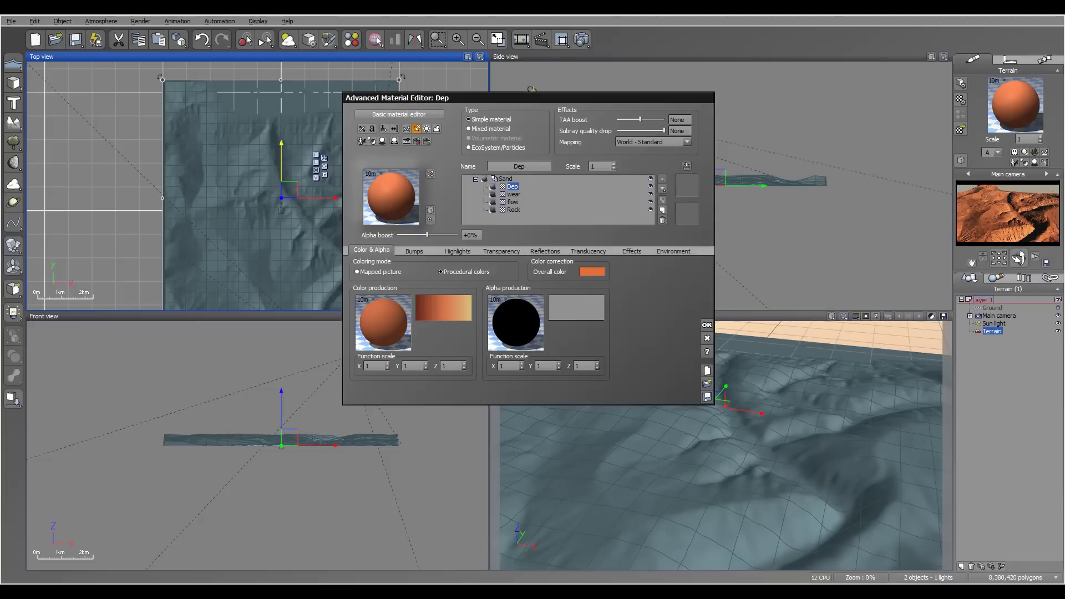
Step: Set the Dep layer to 100% global and variable transparency, driven by a projected texture map node using the inverted Tdepost.tif
left_click(501, 251)
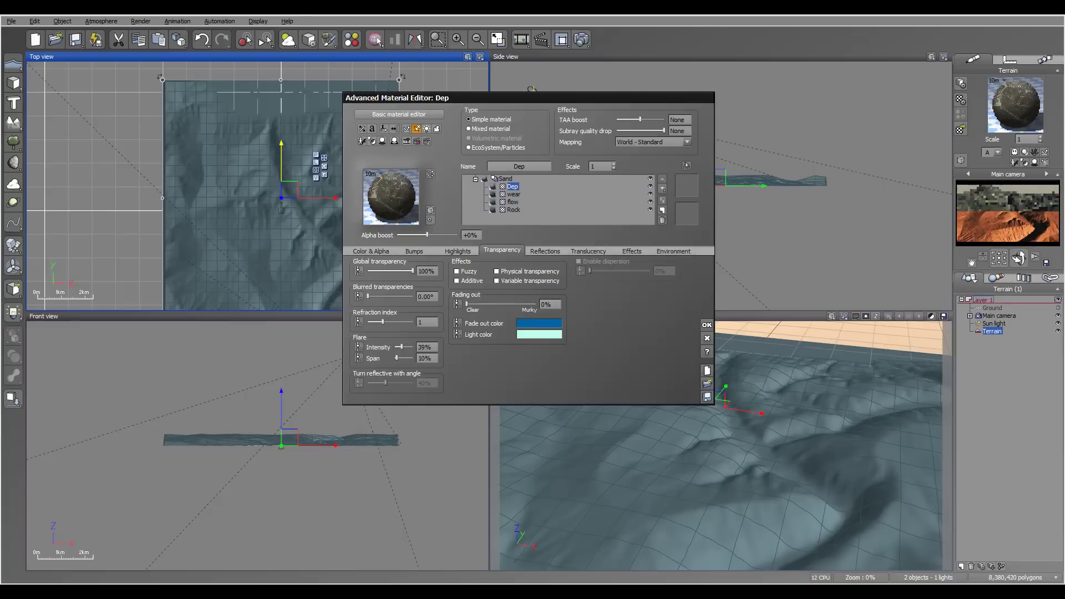
left_click(496, 281)
right_click(604, 314)
left_click(628, 320)
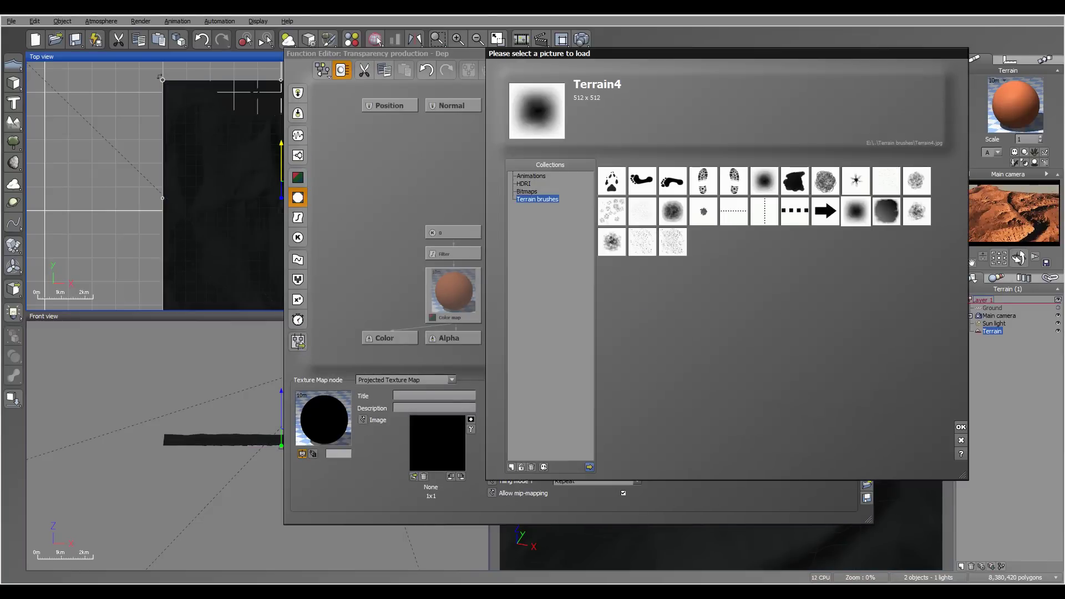
left_click(589, 467)
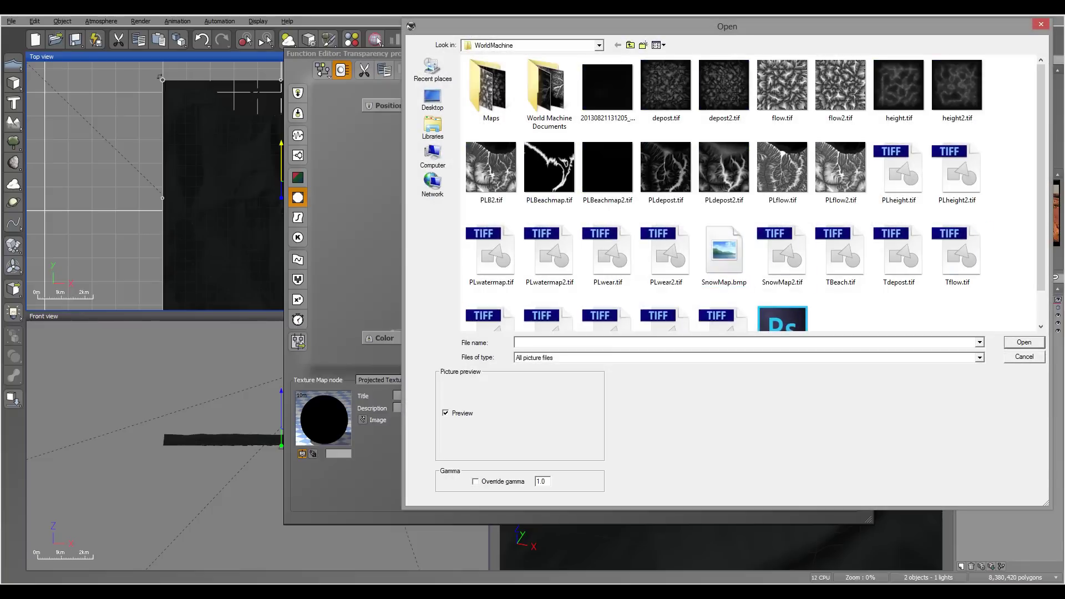
scroll(756, 193, "down", 1)
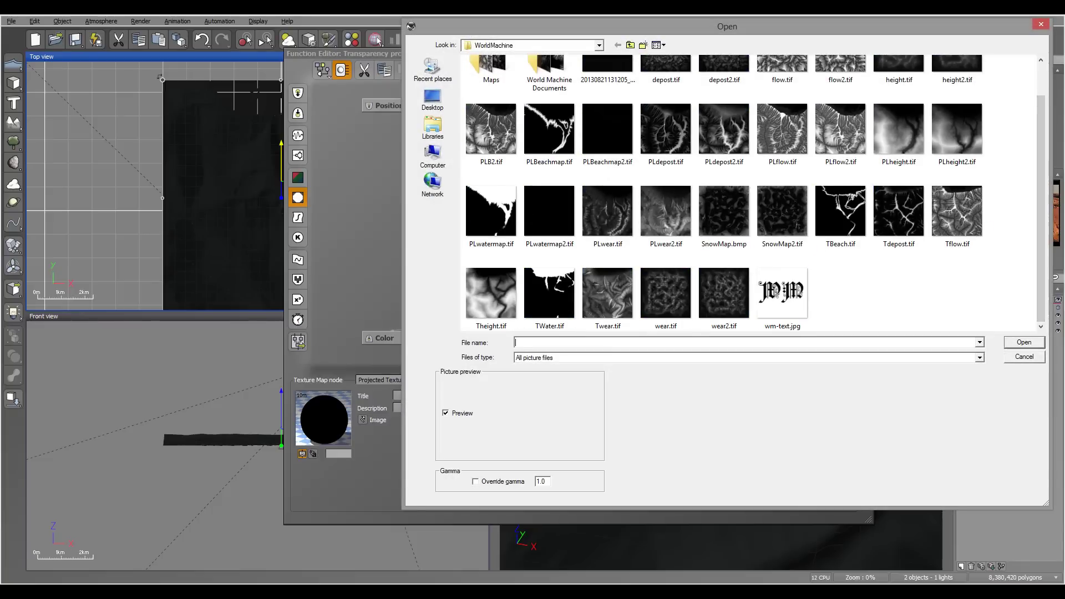
left_click(899, 219)
key("Return")
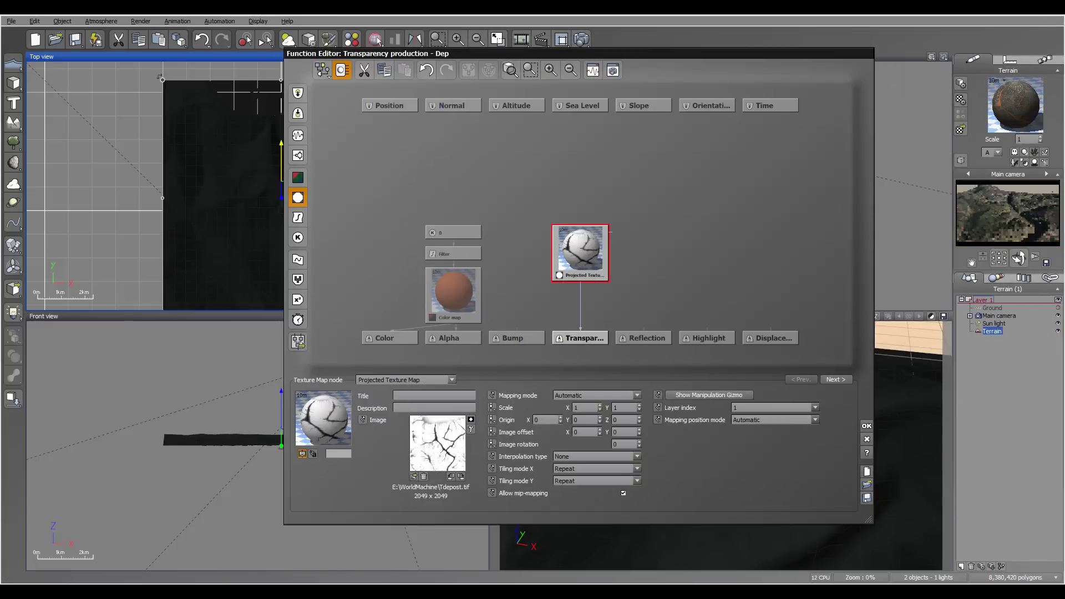
Step: Set the deposition map's interpolation type to Bilinear and the Dep layer's mapping to Object - Parametric
left_click(637, 457)
left_click(596, 474)
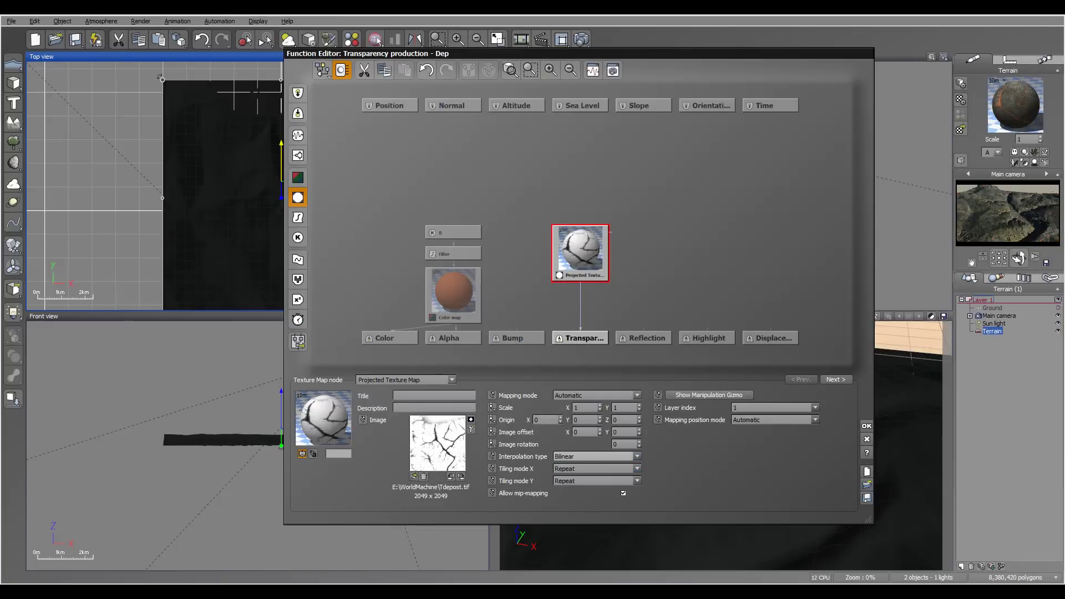
left_click(865, 425)
left_click(651, 142)
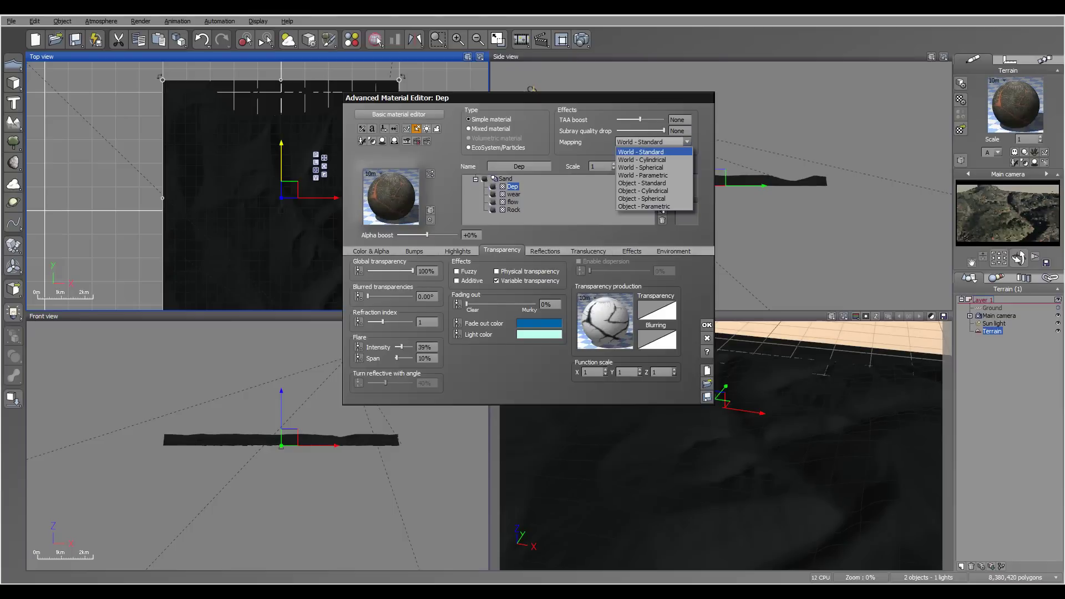
left_click(652, 205)
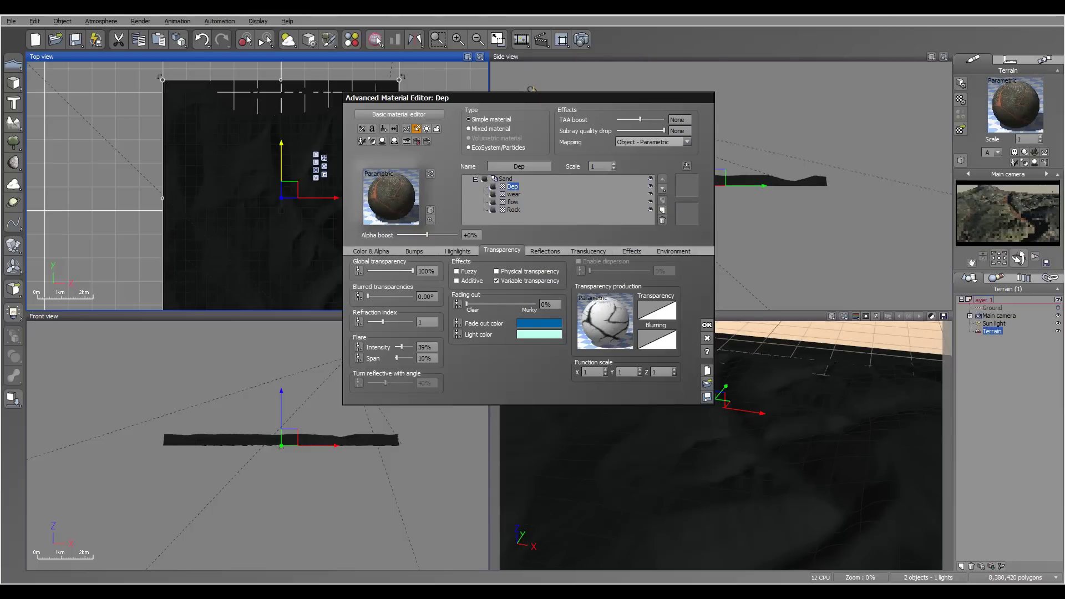
Step: Make the Dep layer's bumps add 100% to the underlying layers and render the terrain to check the deposition areas
left_click(413, 250)
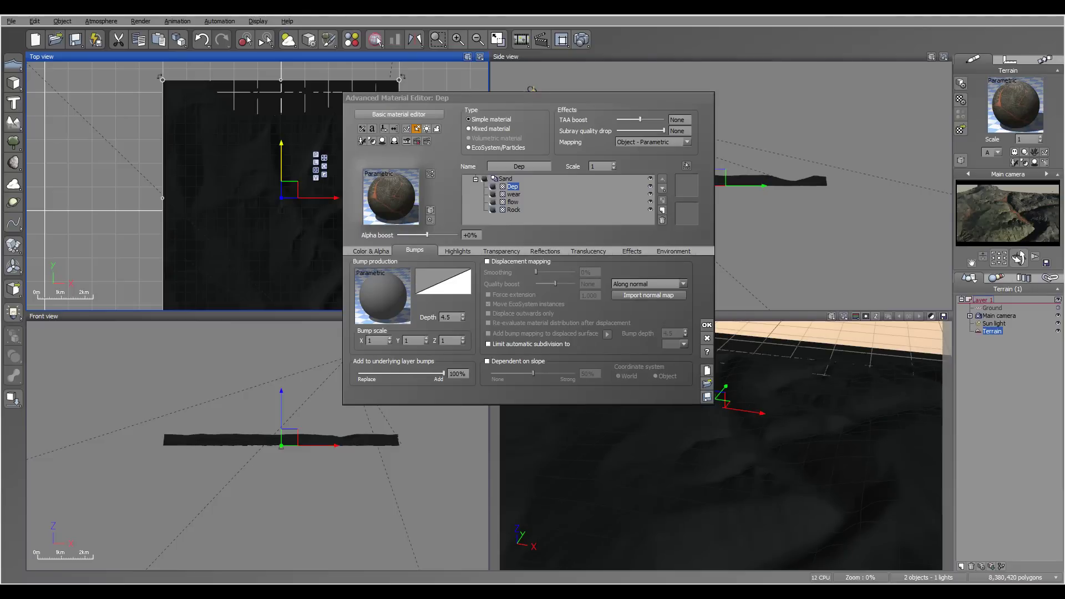
key("F9")
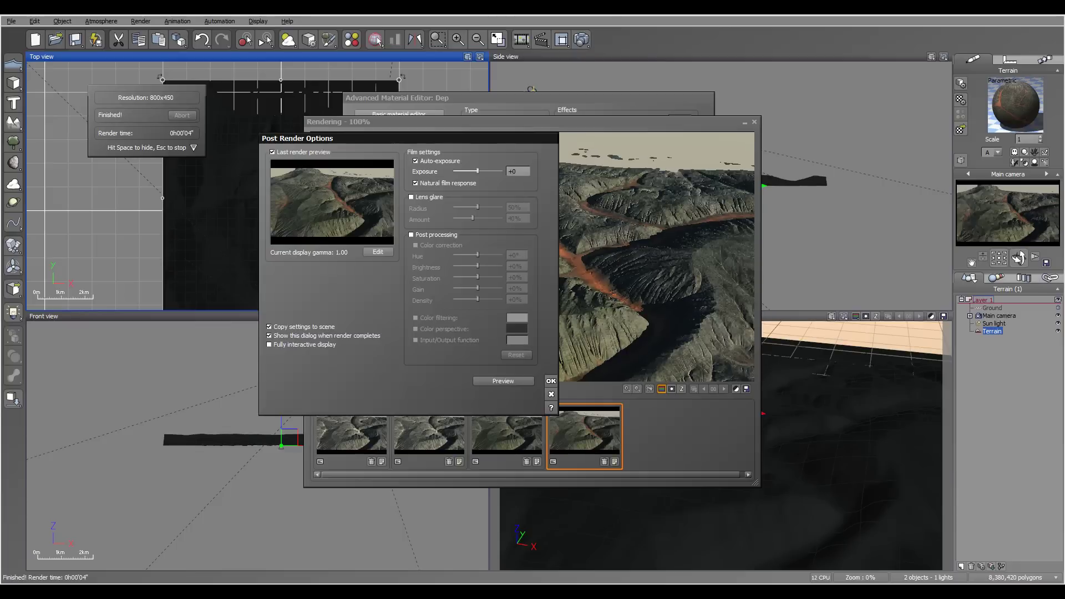
key("Return")
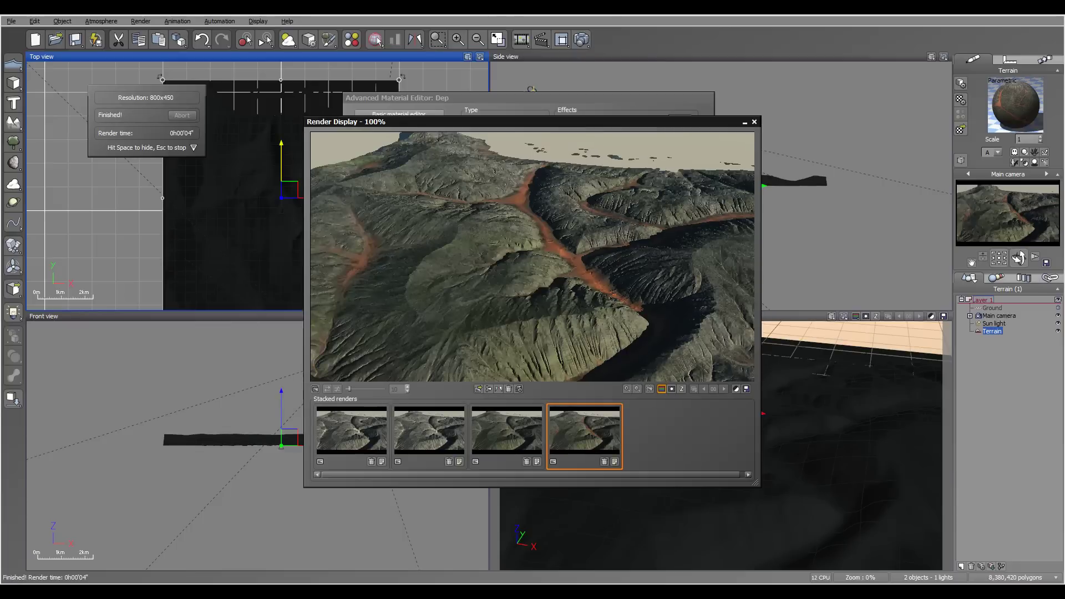
left_click(753, 121)
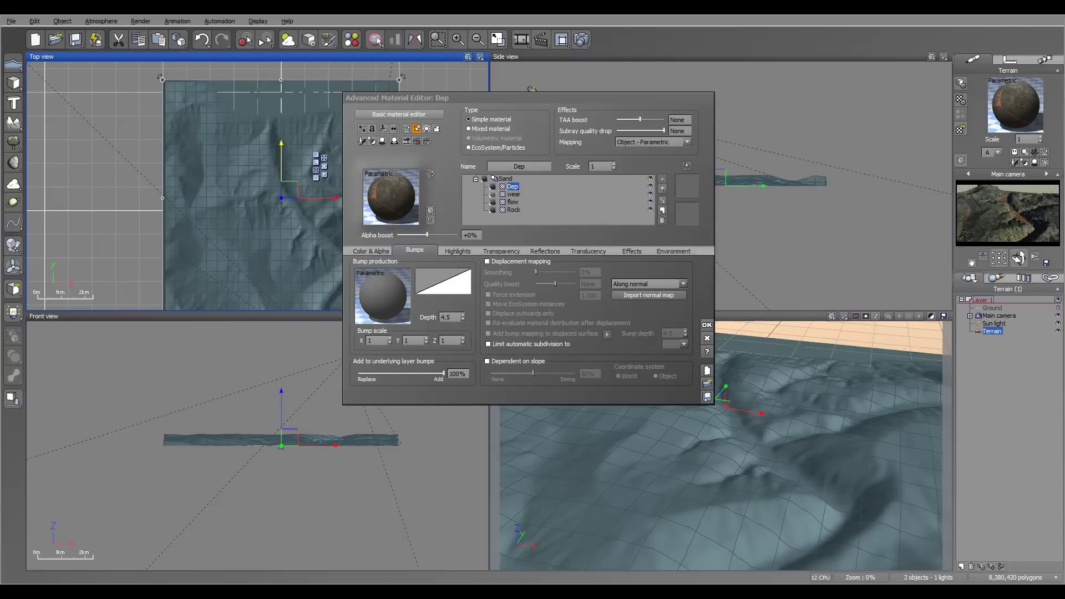
Step: Move the flow layer above the Dep layer to the top of the stack and render the terrain
left_click(512, 202)
left_click(662, 179)
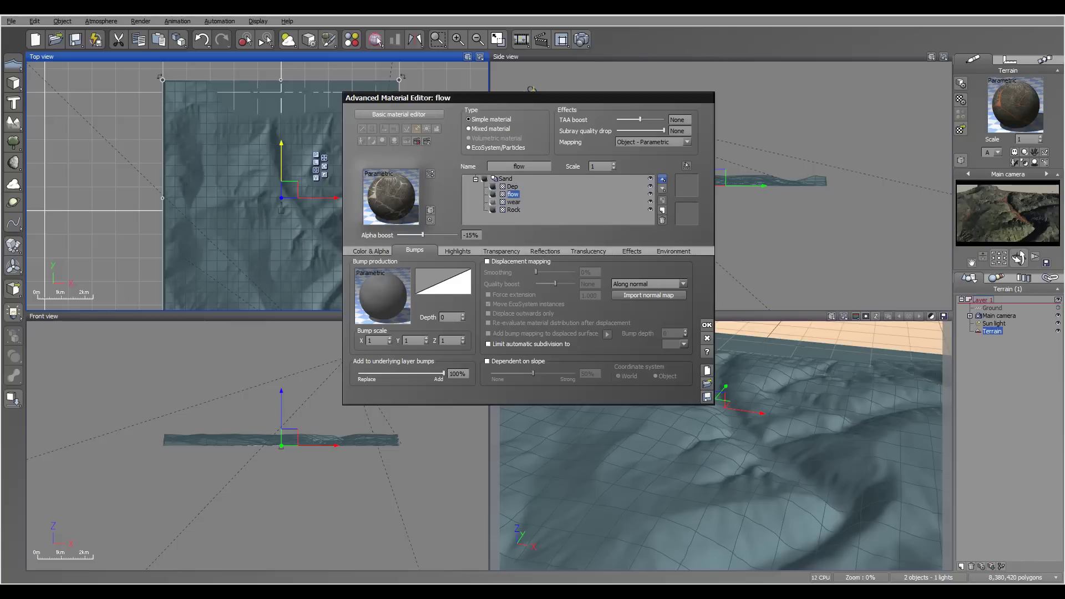
left_click(662, 179)
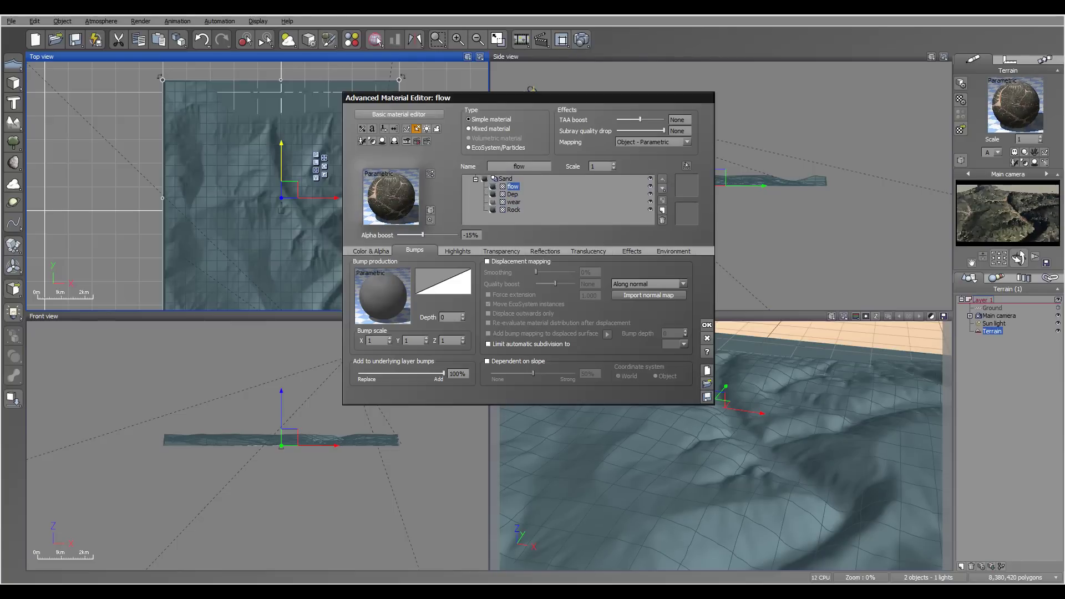
left_click(375, 40)
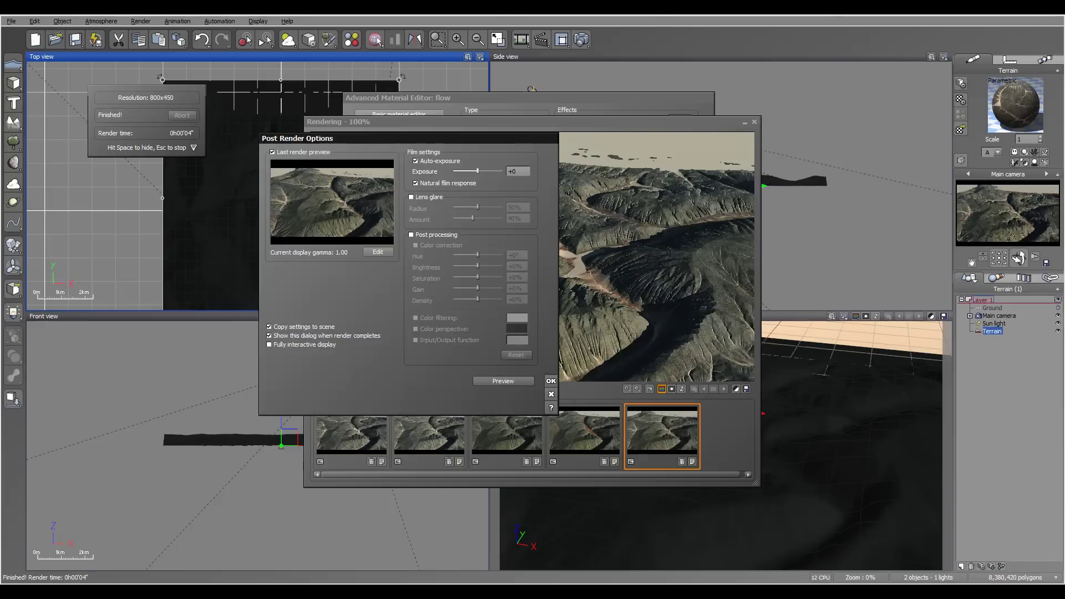
key("Return")
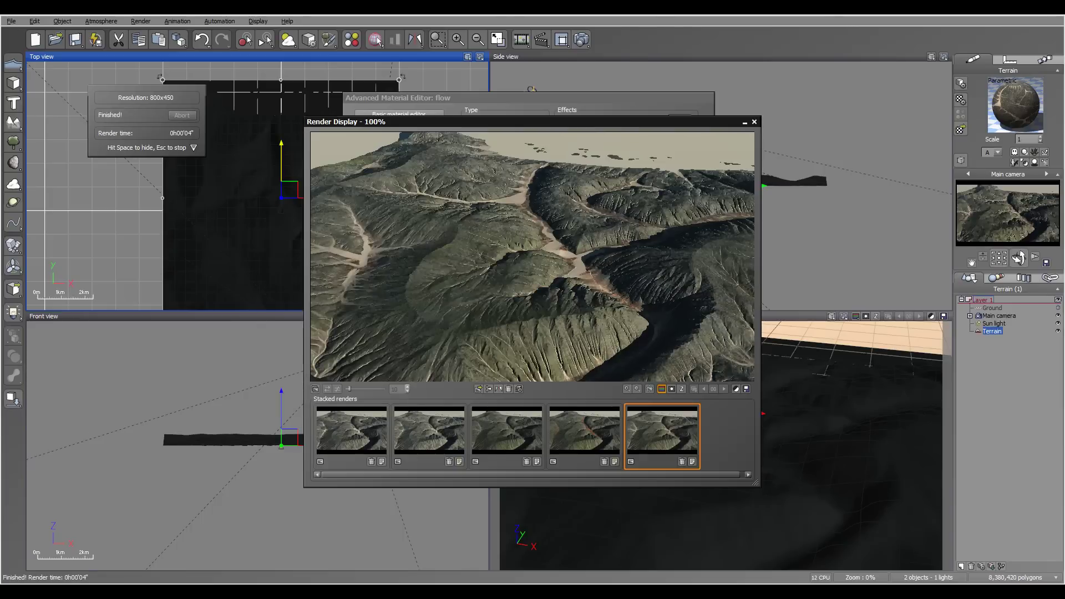
left_click(753, 121)
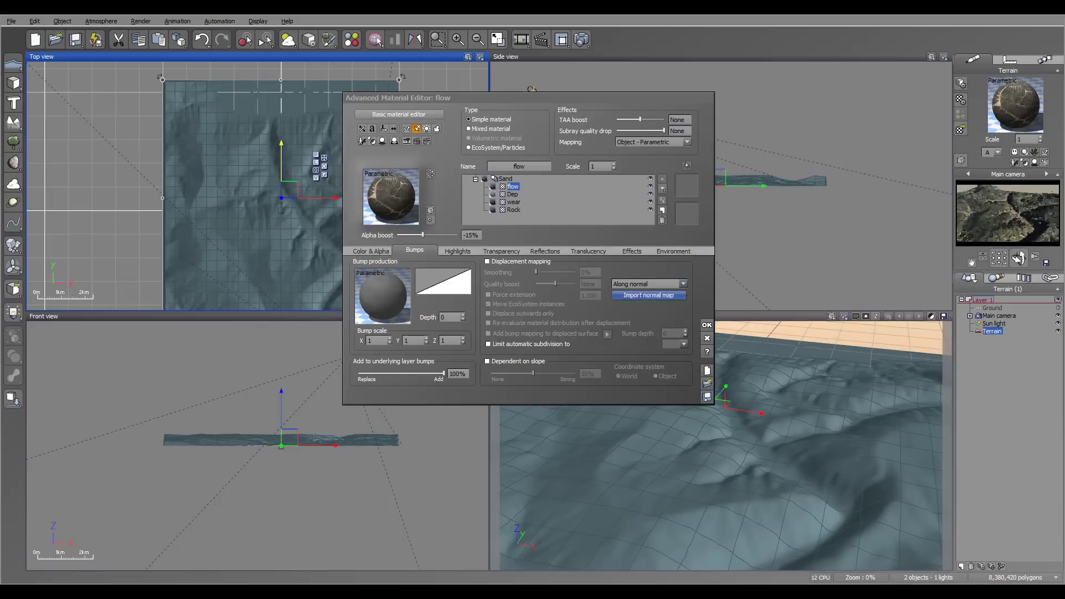
Step: Lower the flow layer's alpha boost to -39% and render the terrain to check the flow coverage
left_click_drag(423, 235, 419, 235)
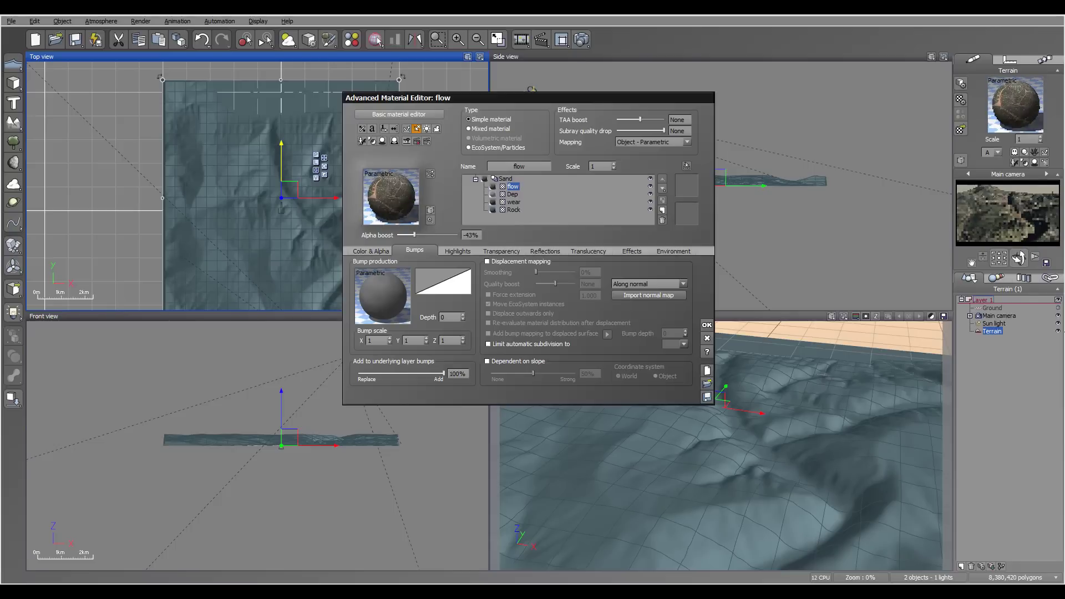
left_click(581, 39)
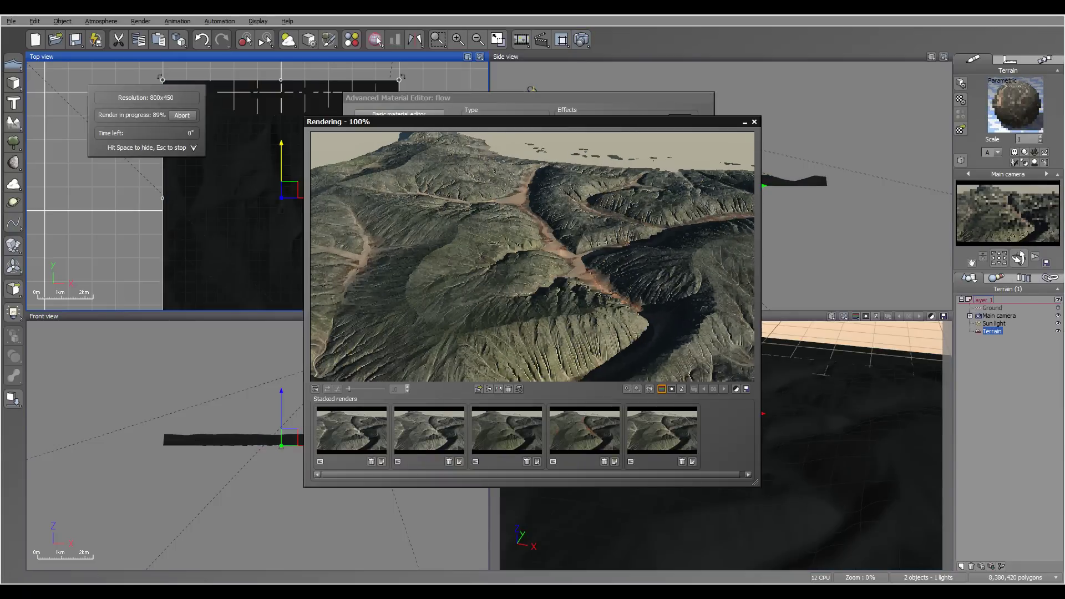
key("Escape")
key("Escape")
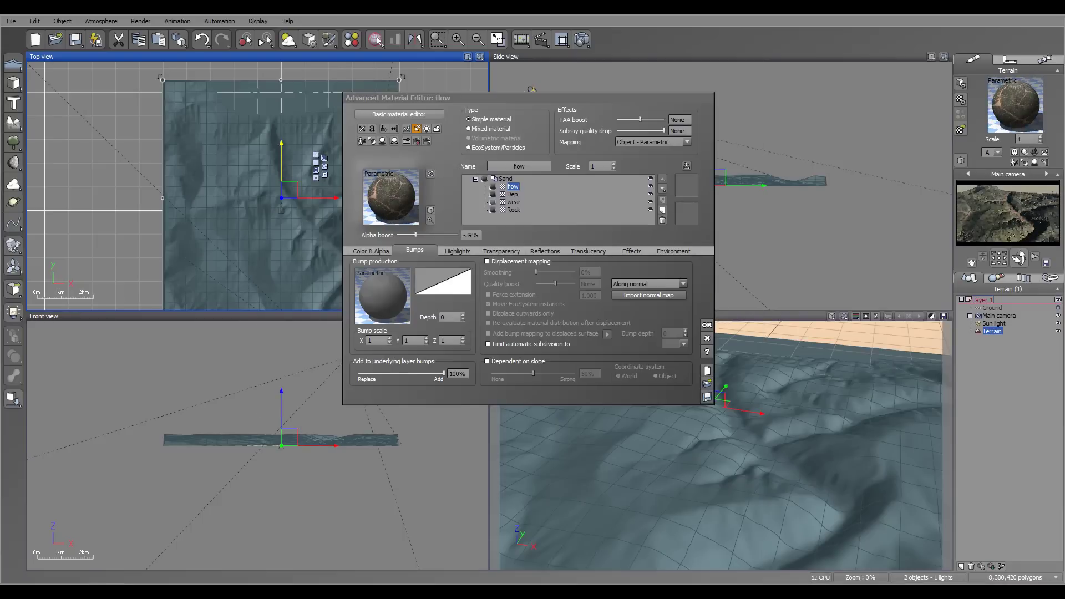
Step: Add a new top layer using the Soft Dunes material and convert it to a simple material
left_click(662, 210)
left_click(886, 303)
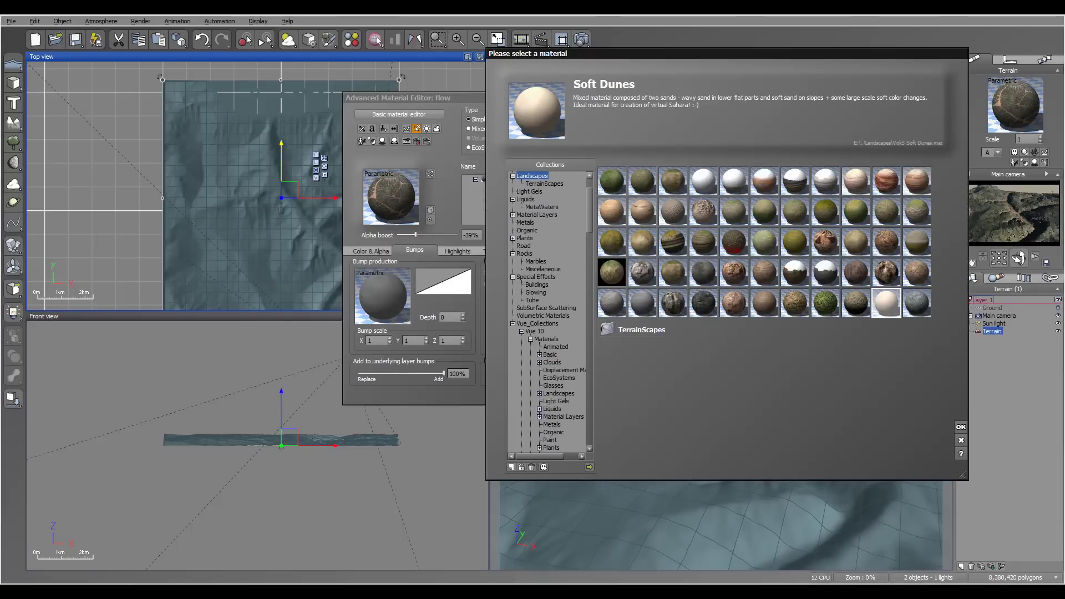
key("Return")
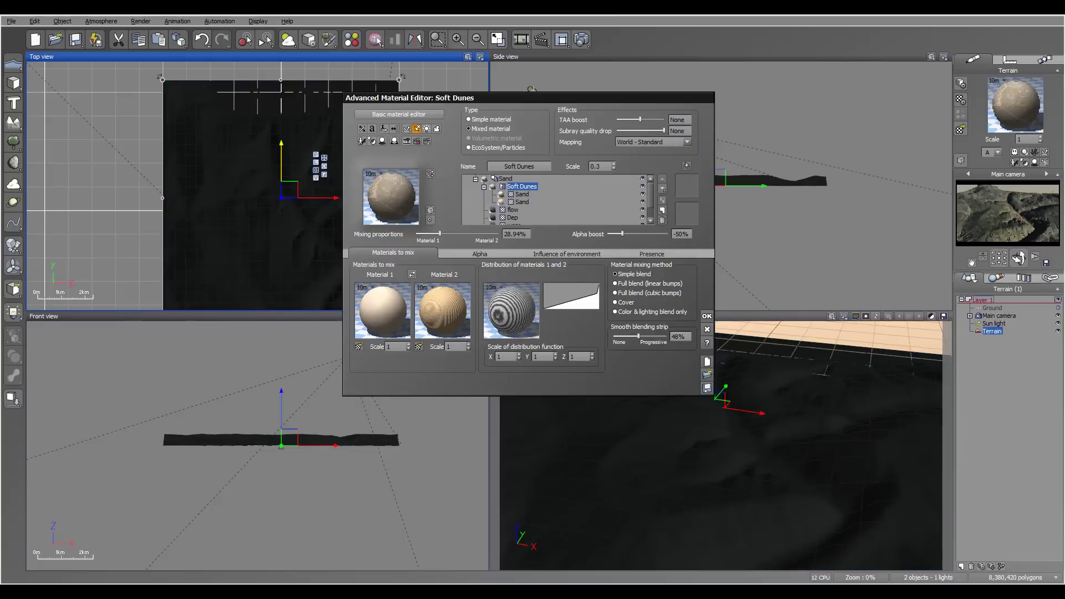
left_click(468, 119)
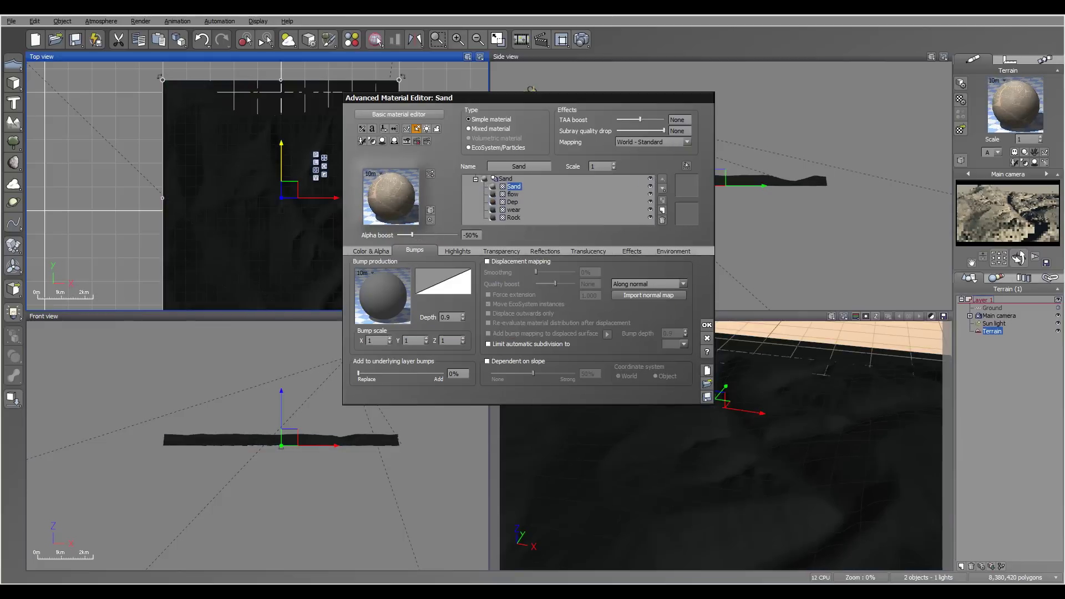
Step: Set the new top sand layer's alpha boost to 0% and rename the layer to Beach
left_click(470, 235)
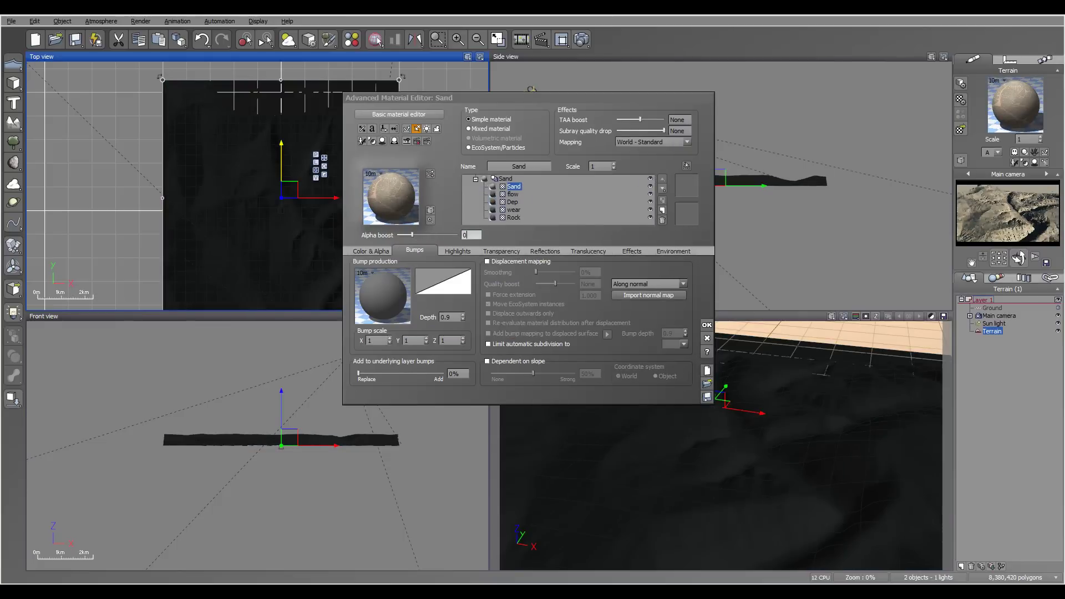
key("Tab")
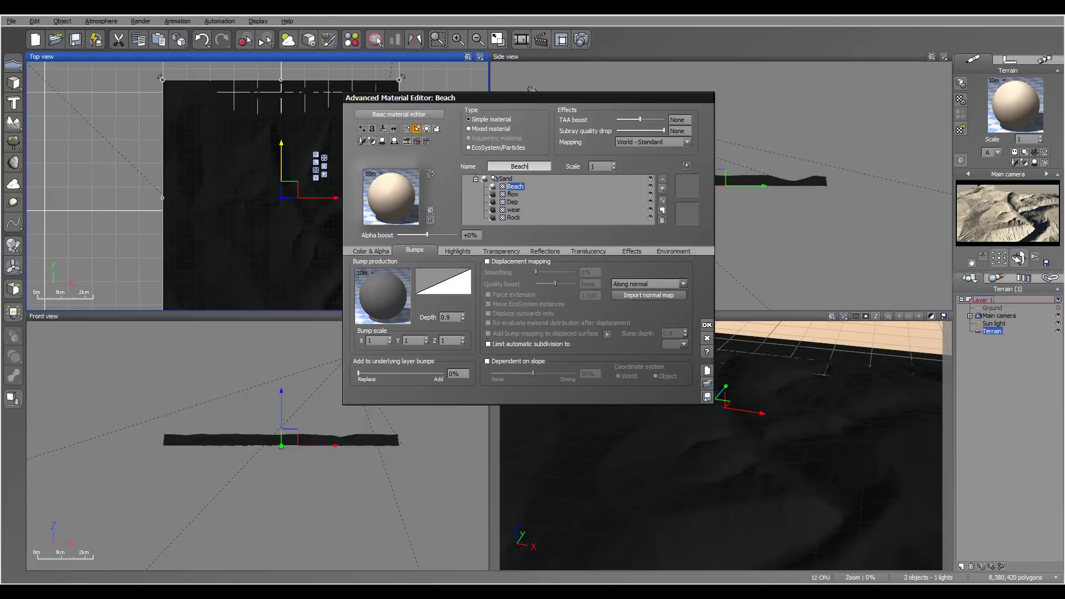
Step: Set the Beach layer to add 100% to the underlying layer bumps, with a bump depth of 0
left_click(450, 317)
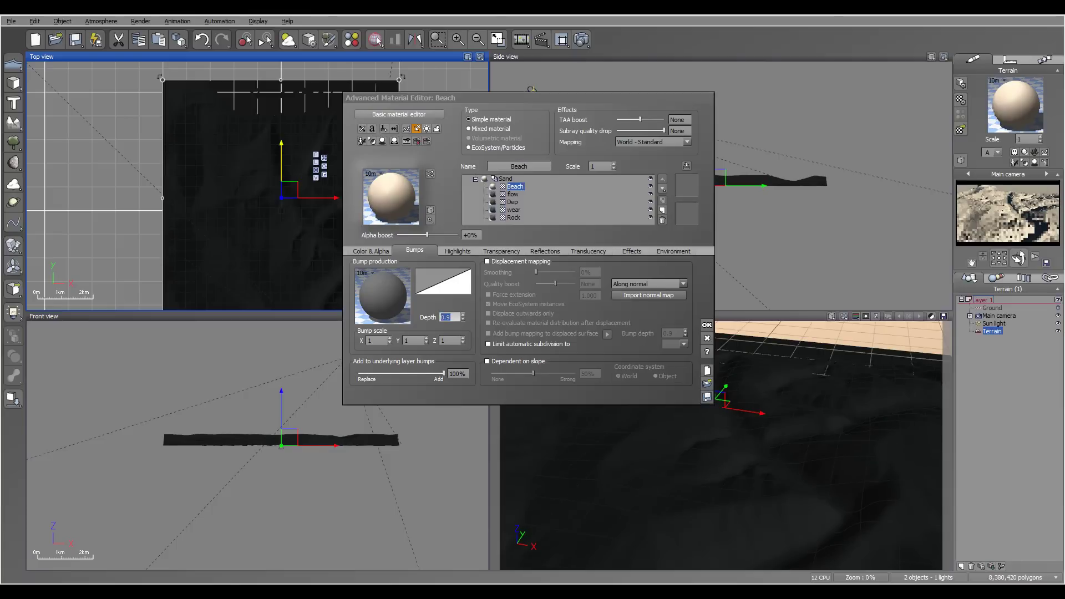
type("0")
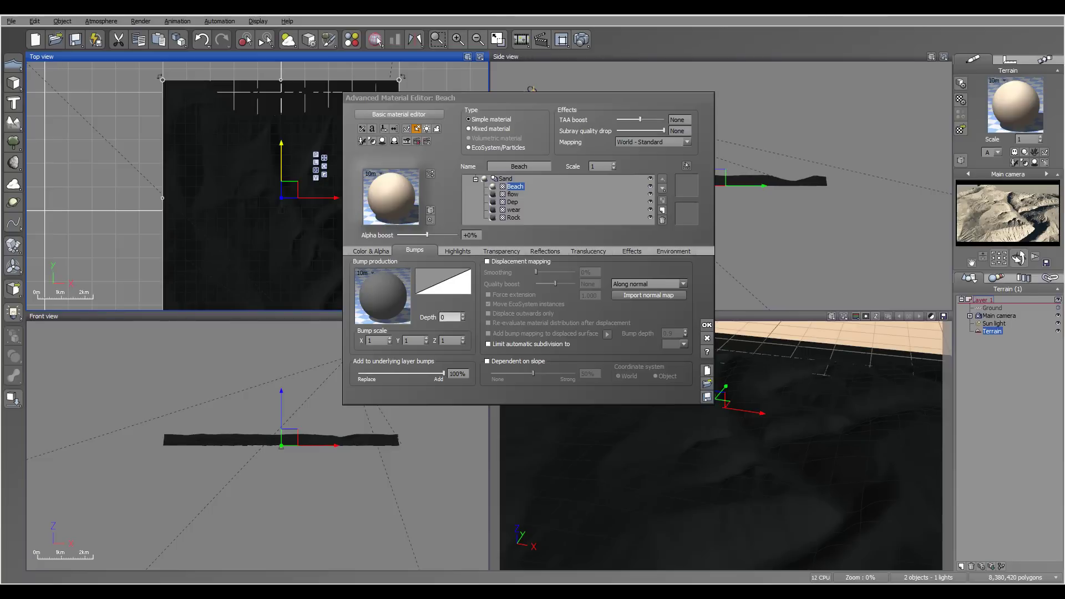
Step: Enable variable transparency on the Beach layer and load TBeach.tif as a projected texture map driving its transparency
left_click(501, 251)
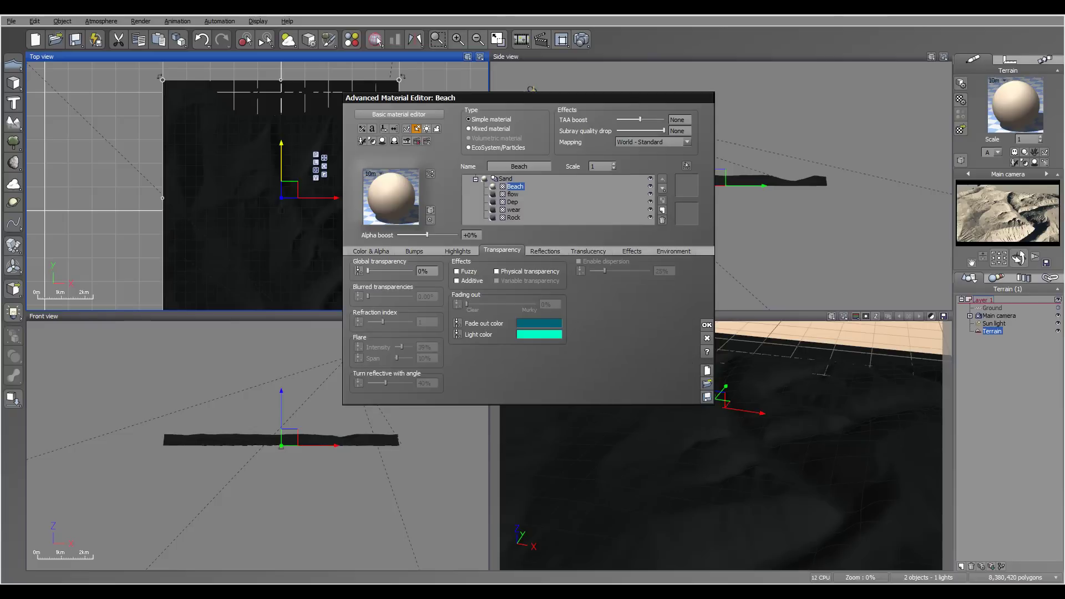
left_click(497, 281)
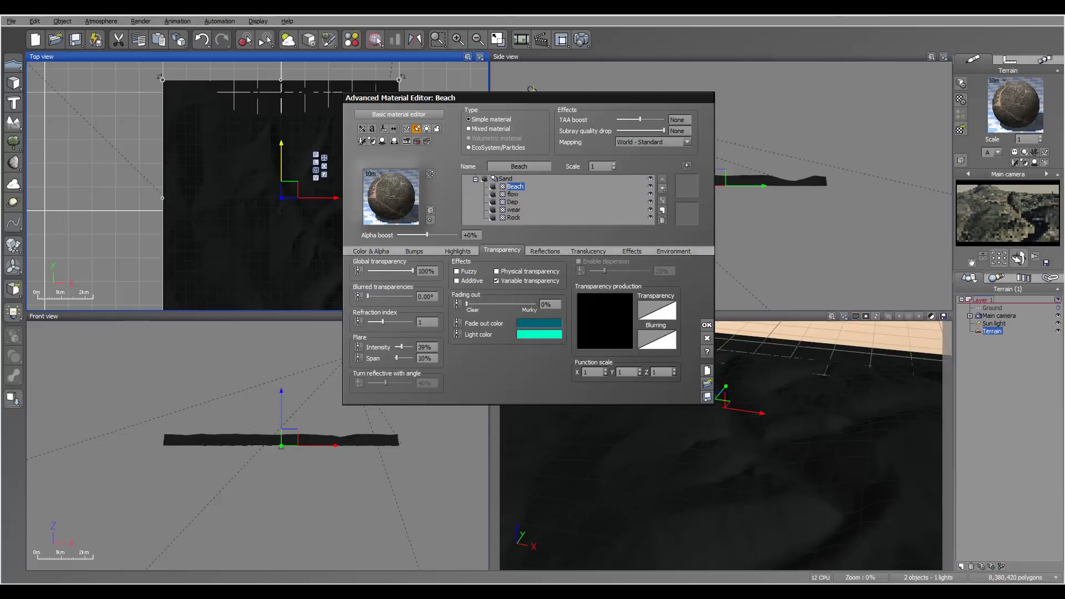
right_click(614, 319)
left_click(639, 325)
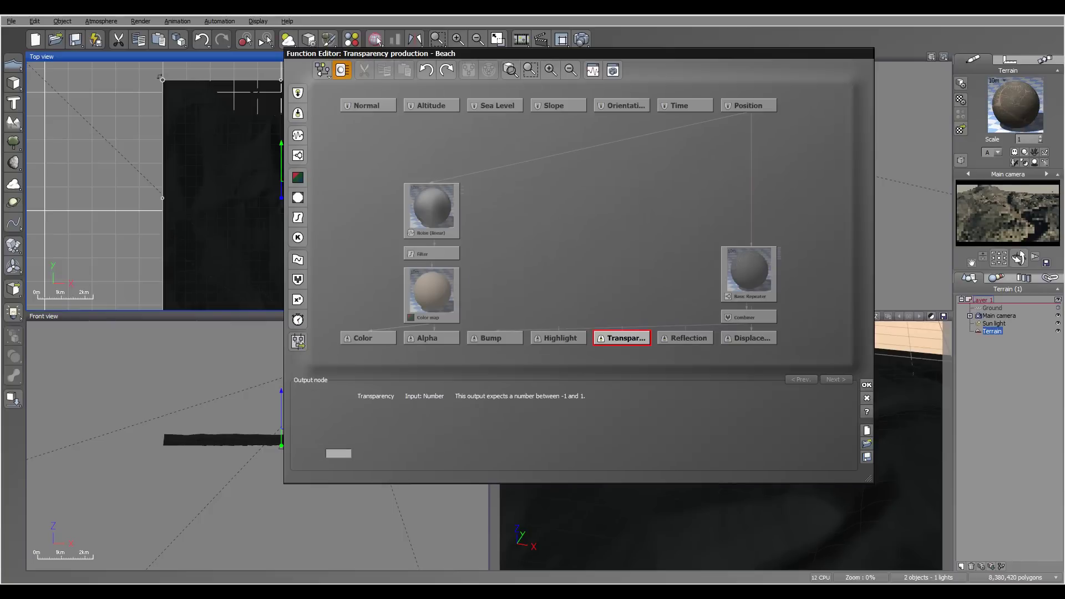
left_click(298, 197)
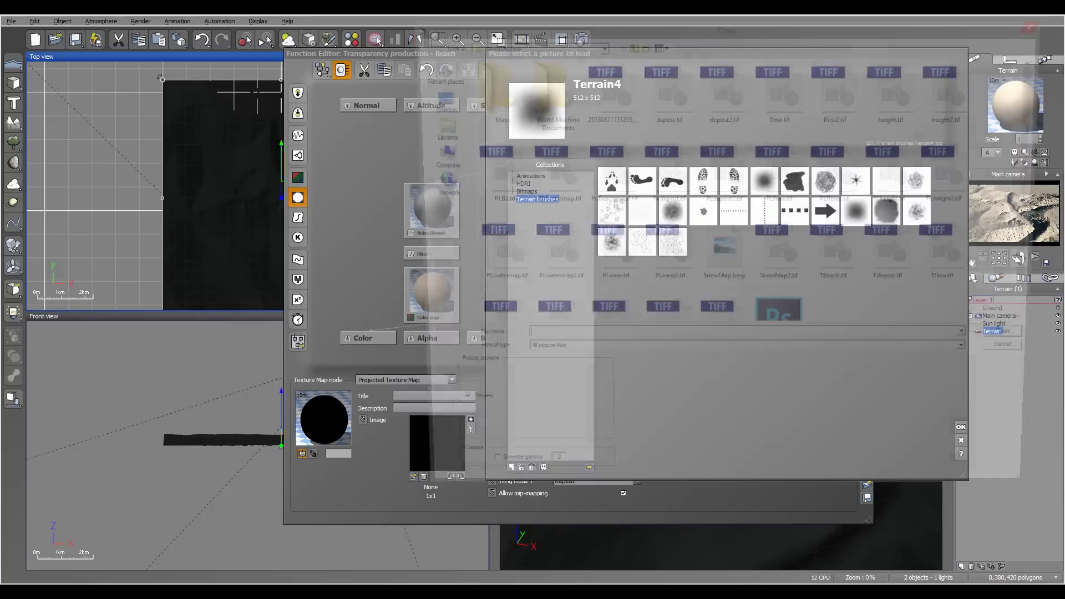
scroll(754, 193, "down", 1)
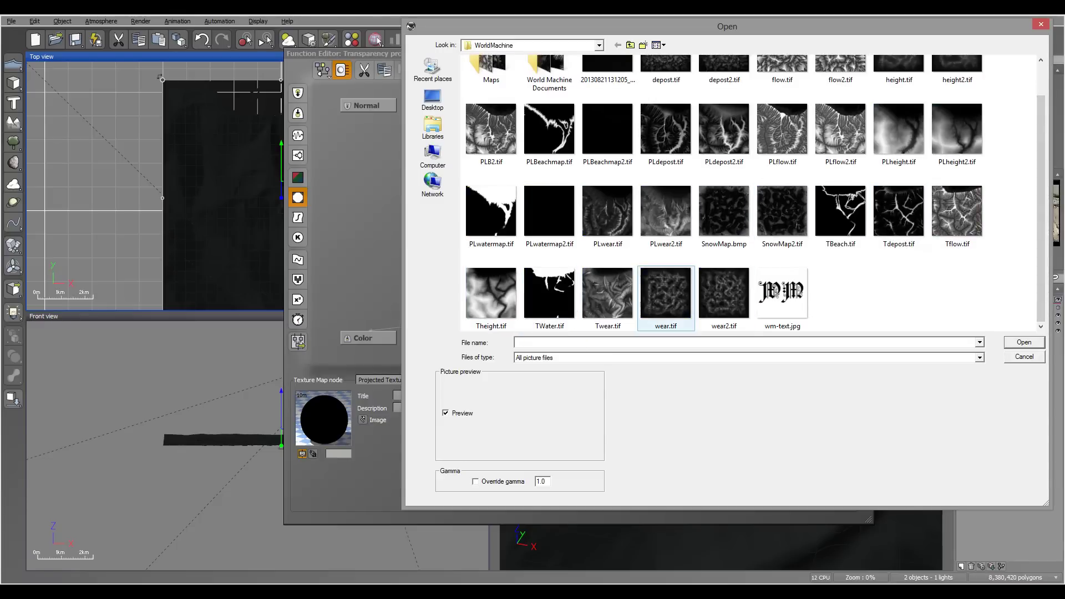
left_click(840, 214)
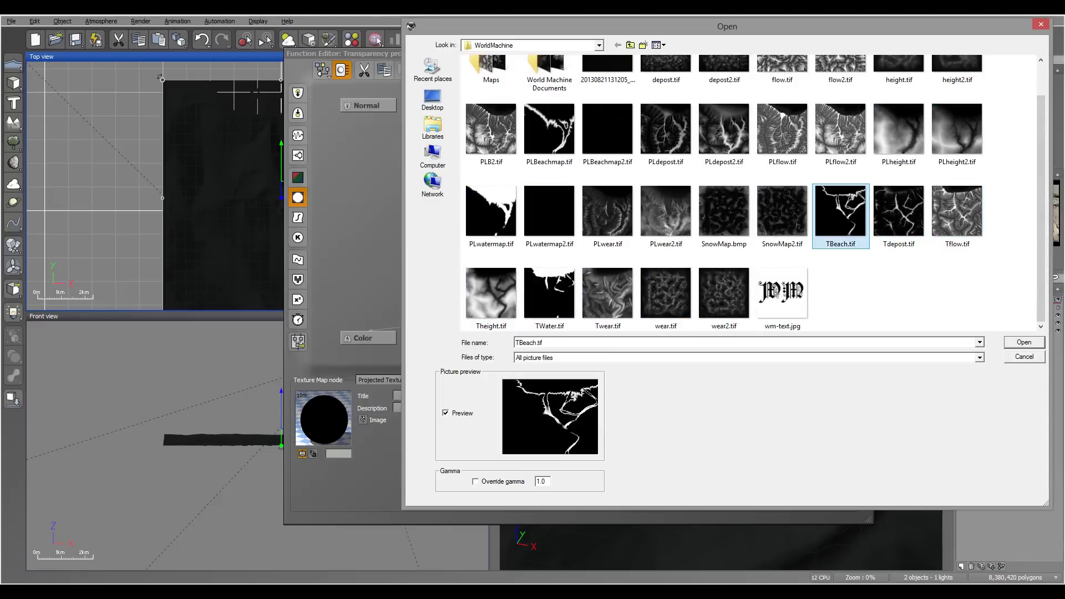
left_click(1024, 342)
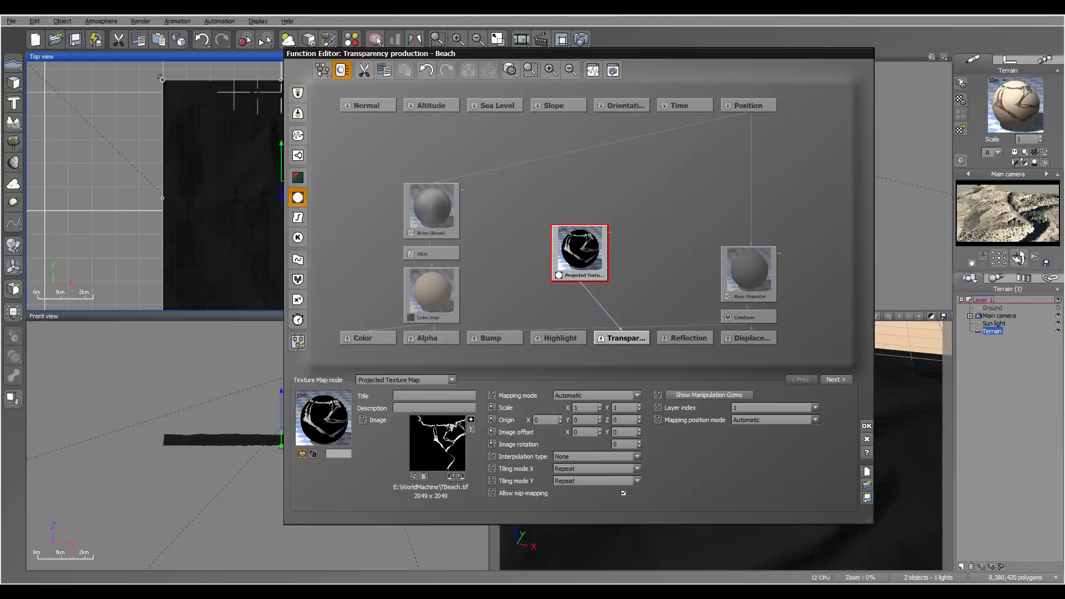
Step: Invert the TBeach.tif map with Bilinear interpolation and set the Beach layer's mapping to Object - Parametric
left_click(471, 419)
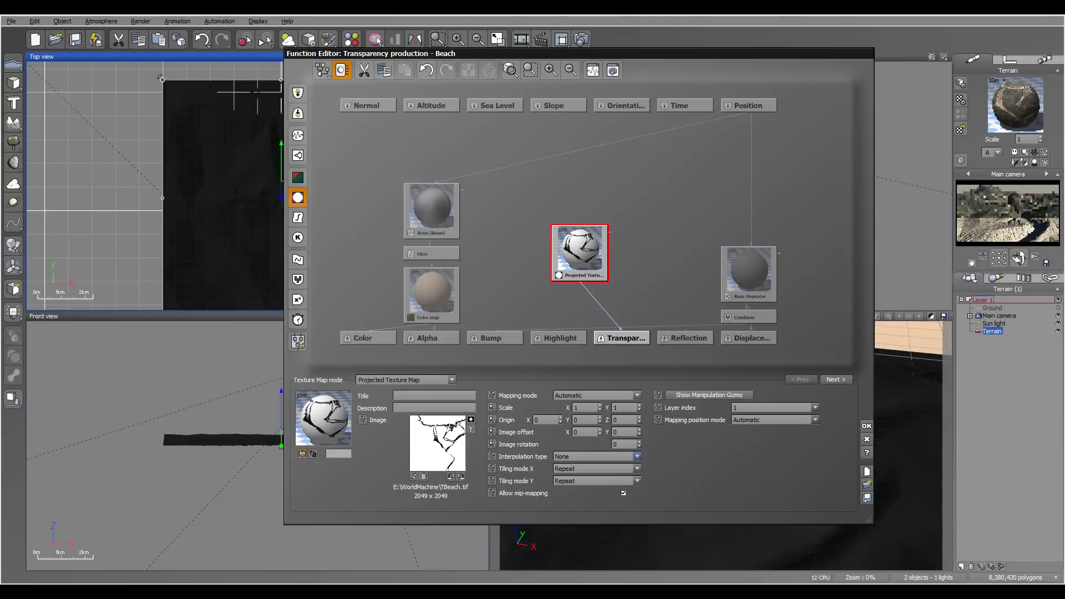
left_click(636, 456)
left_click(577, 473)
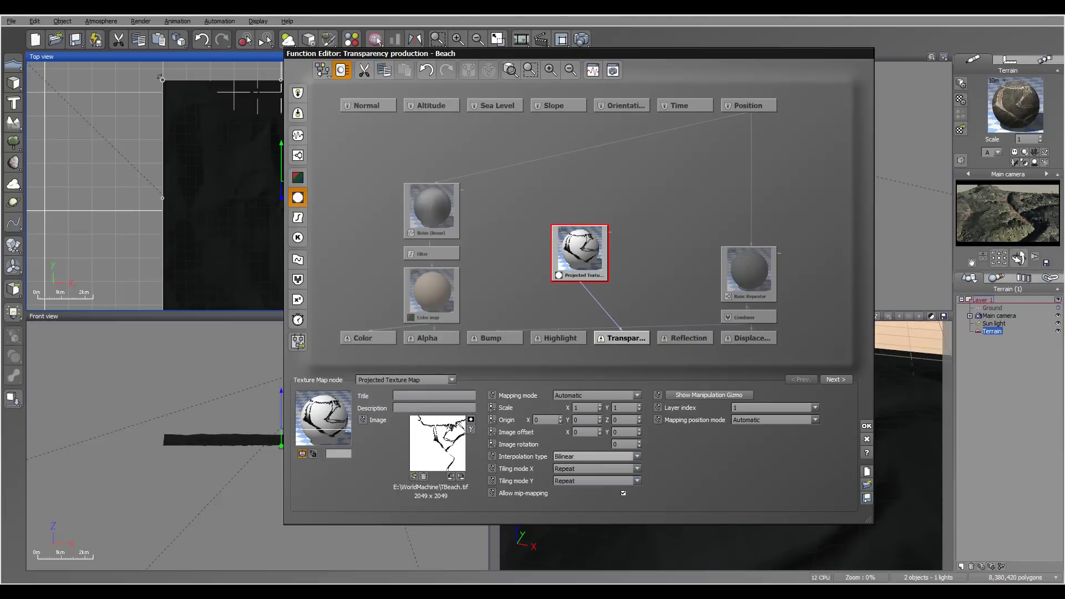
left_click(866, 425)
left_click(653, 142)
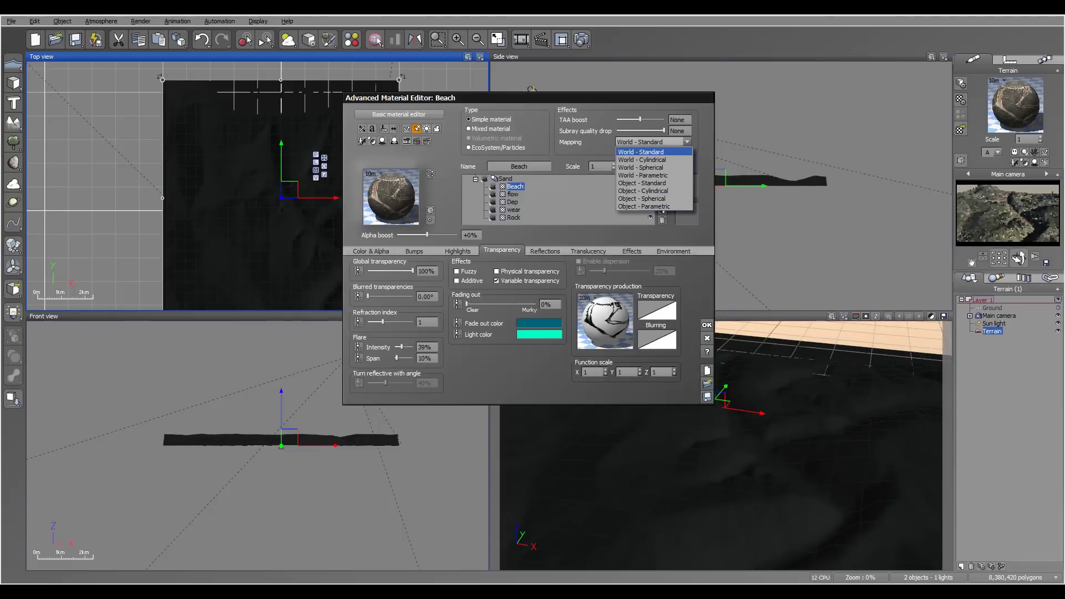
left_click(652, 205)
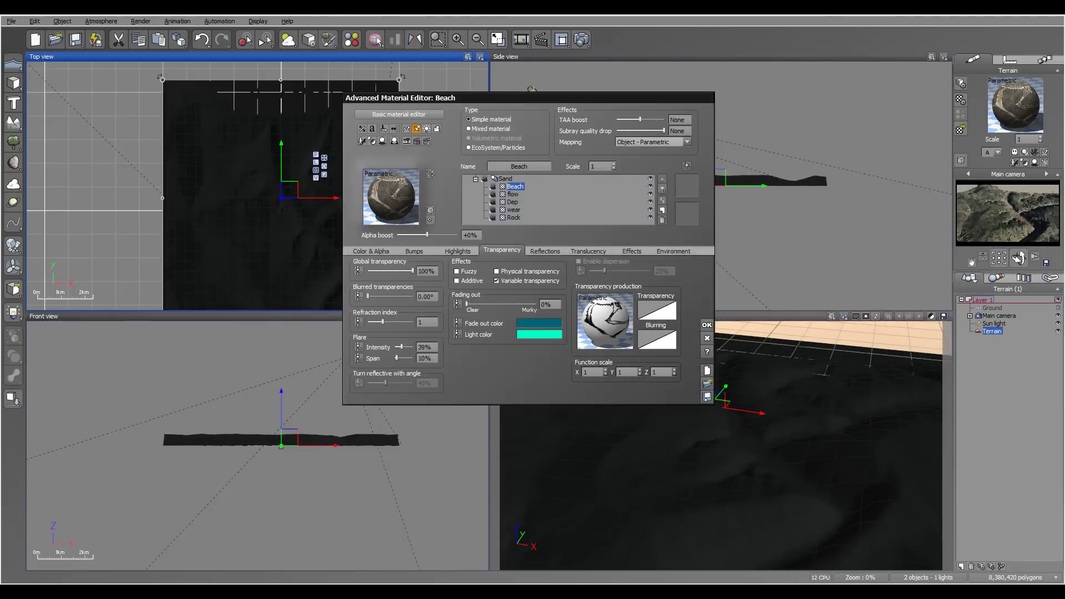
Step: Render the terrain to check the beach coverage and lower the Beach layer's alpha boost to -26%
left_click(376, 40)
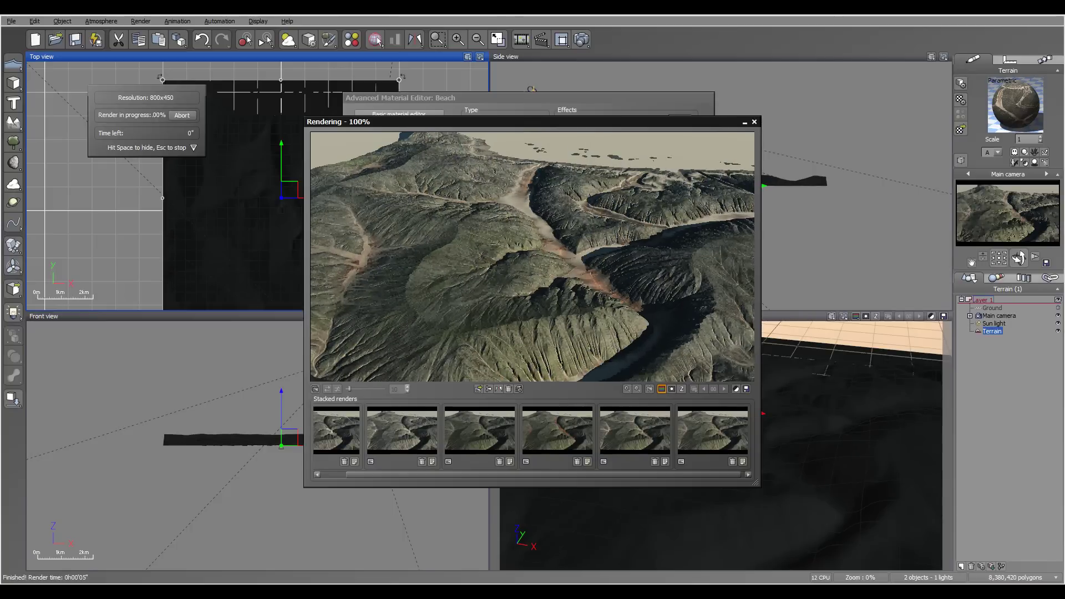
key("Return")
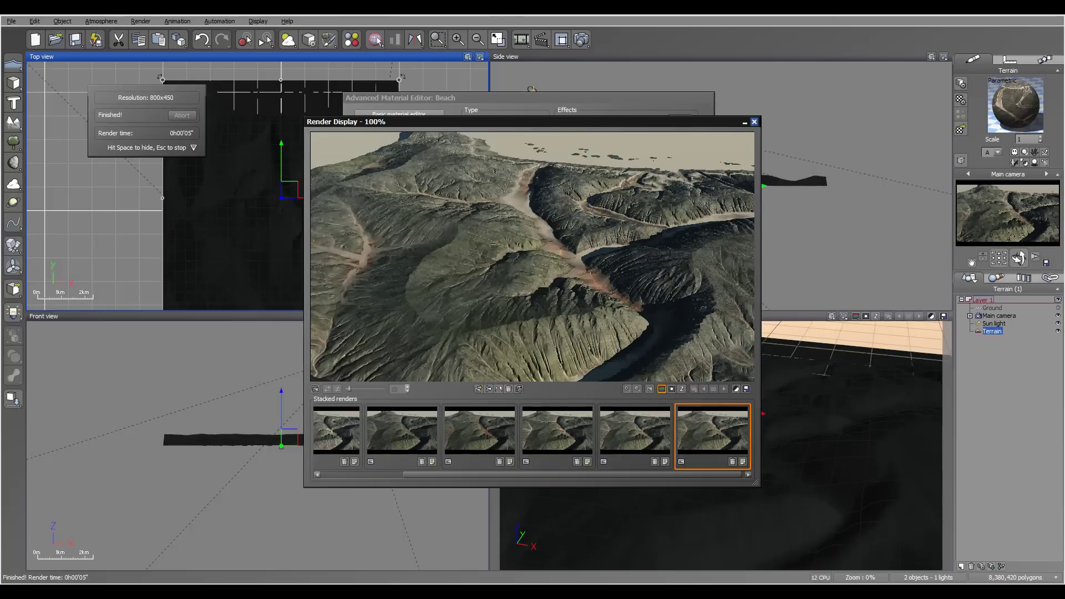
key("Escape")
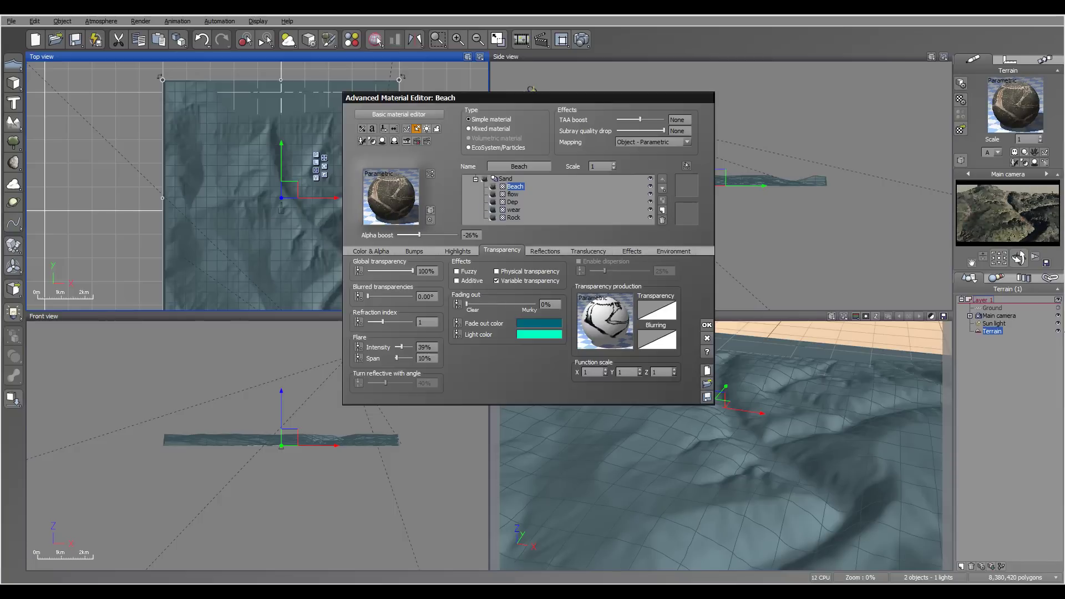
Step: Move the wear layer above Dep and flow to sit directly under Beach, render the terrain and accept the material
left_click(513, 194)
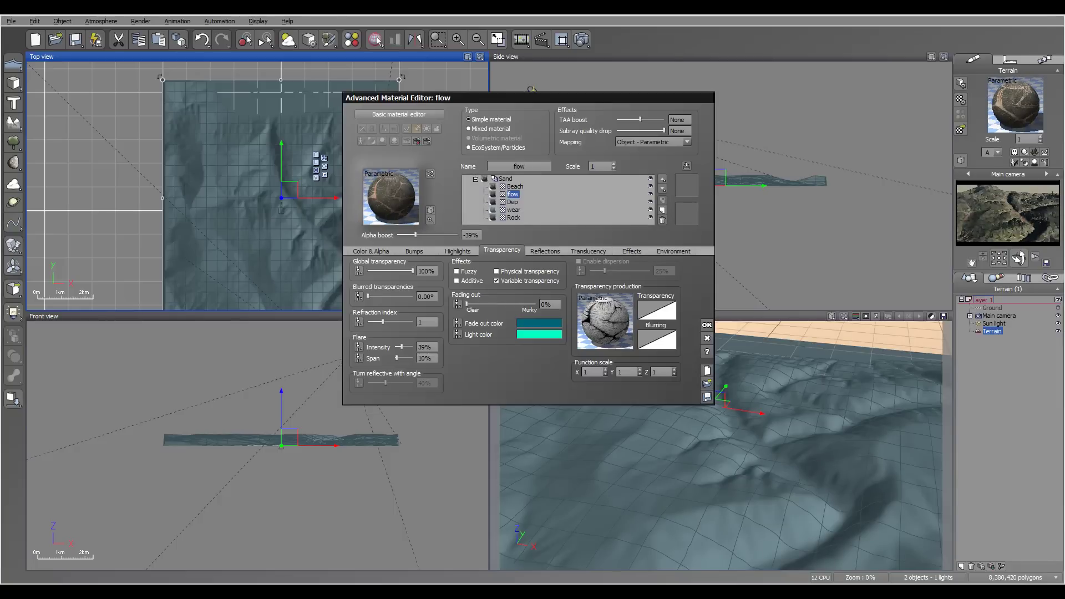
left_click(513, 210)
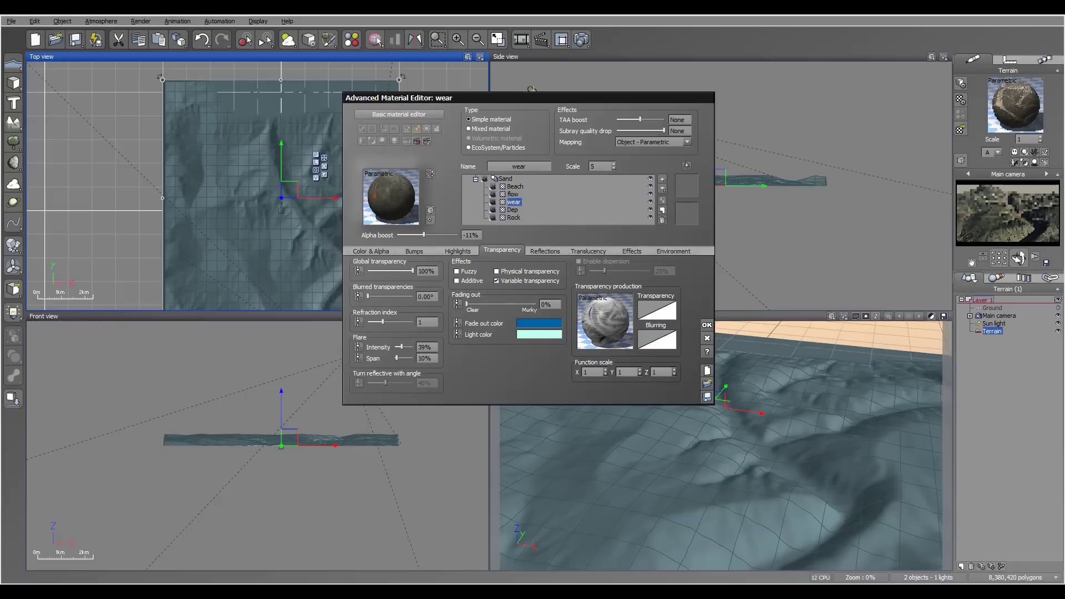
left_click(662, 179)
left_click(375, 39)
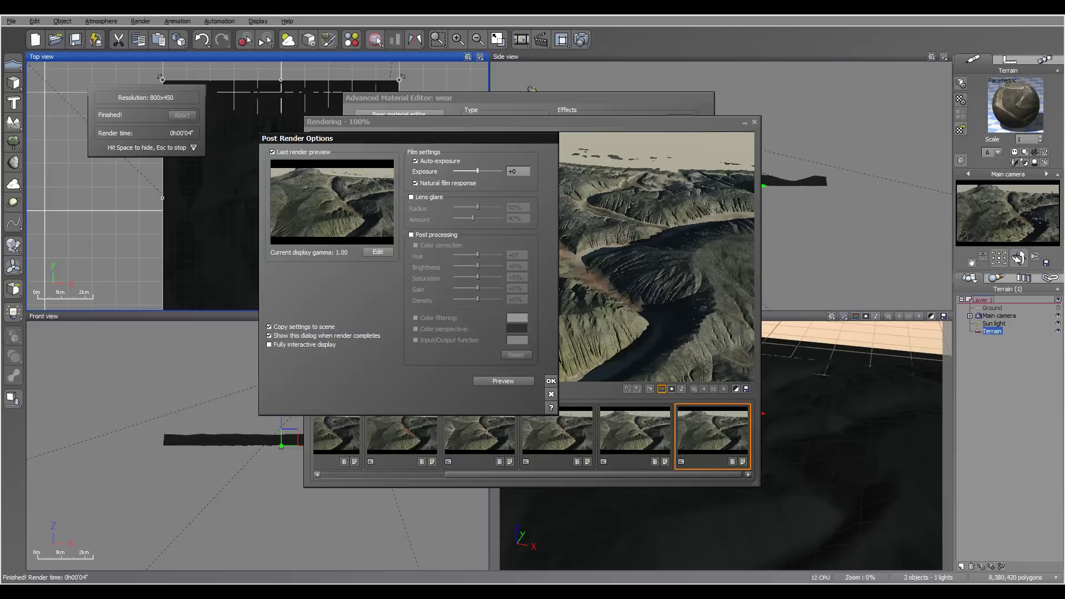
key("Return")
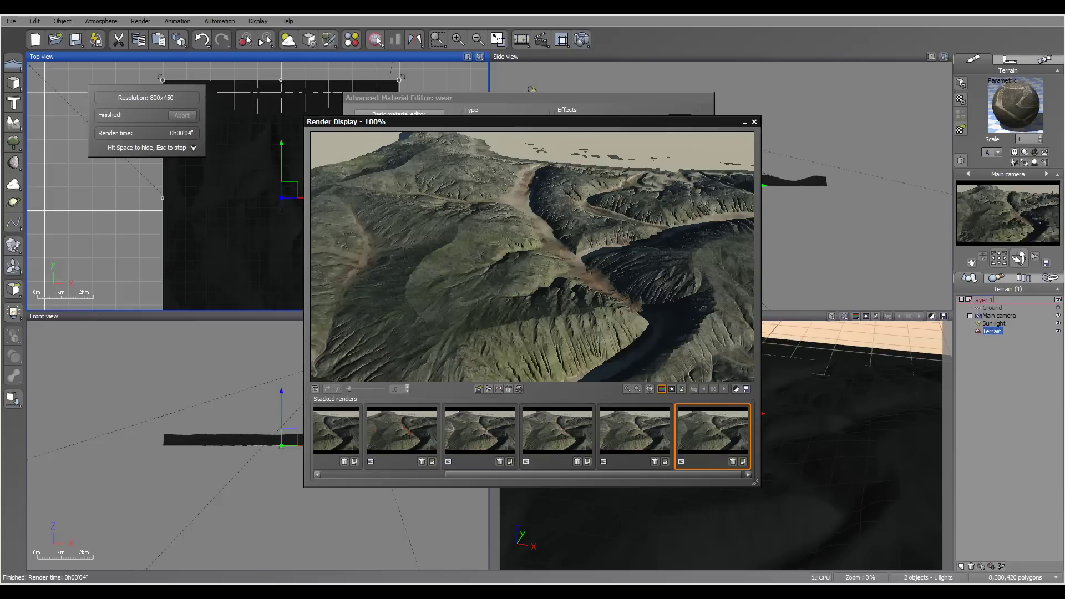
key("Escape")
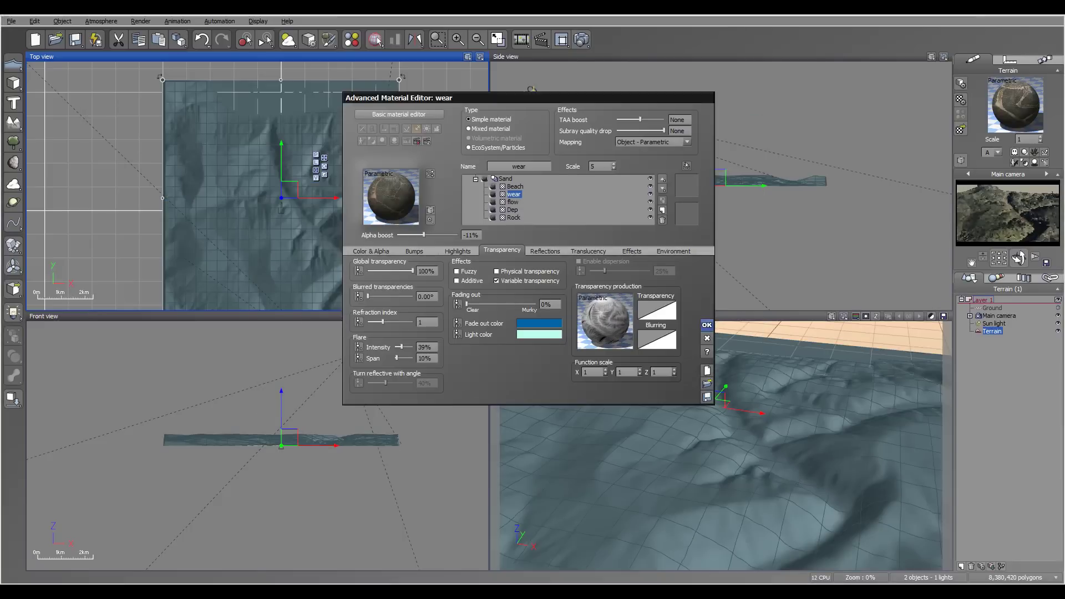
key("Return")
Step: Lower the terrain slightly toward the ground plane in the side view
scroll(700, 145, "up", 6)
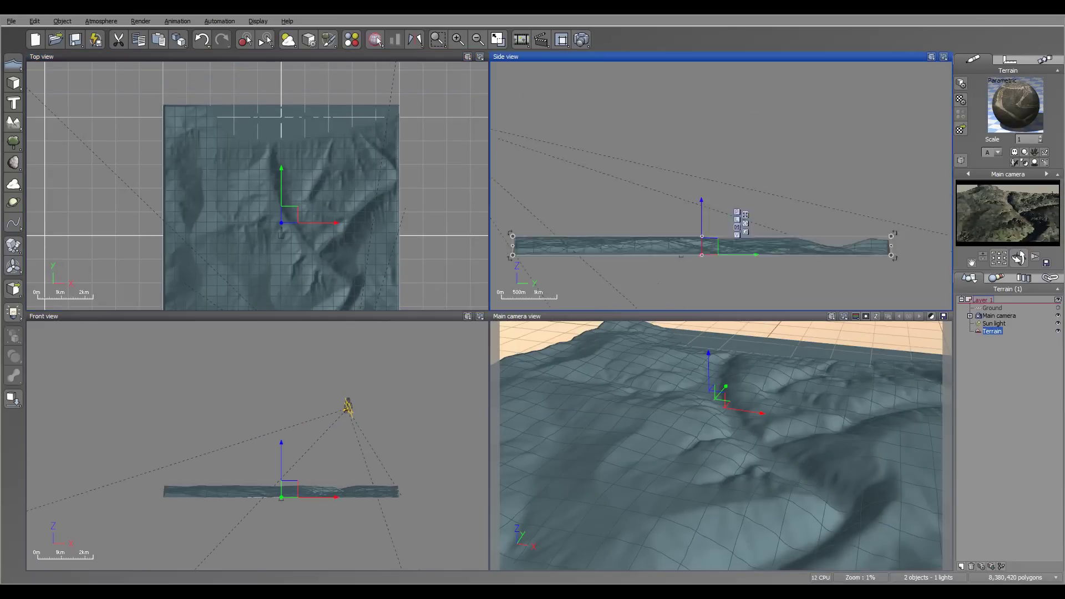
right_click_drag(770, 249, 660, 115)
key("ctrl+z")
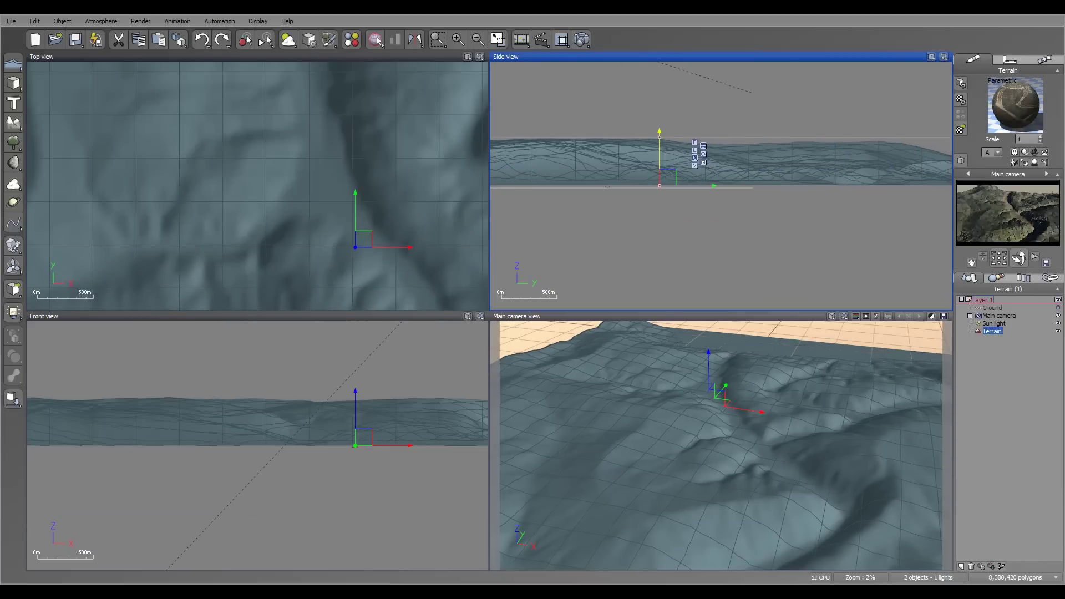
key("ctrl+y")
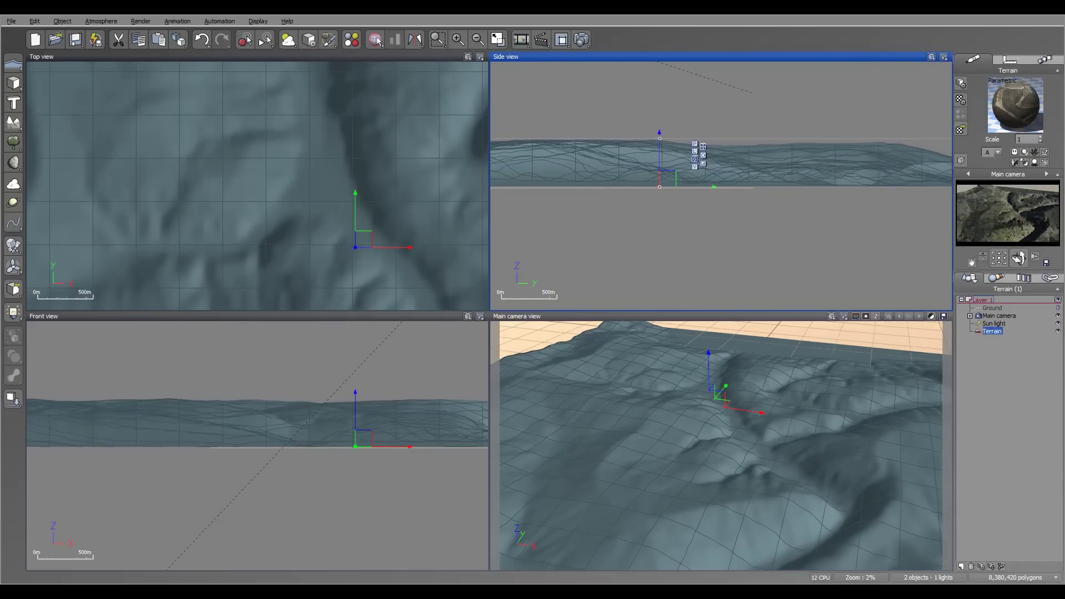
Step: Assign a mixed grass and rock material from the Landscapes collection to the Ground plane
left_click(991, 308)
left_click(960, 129)
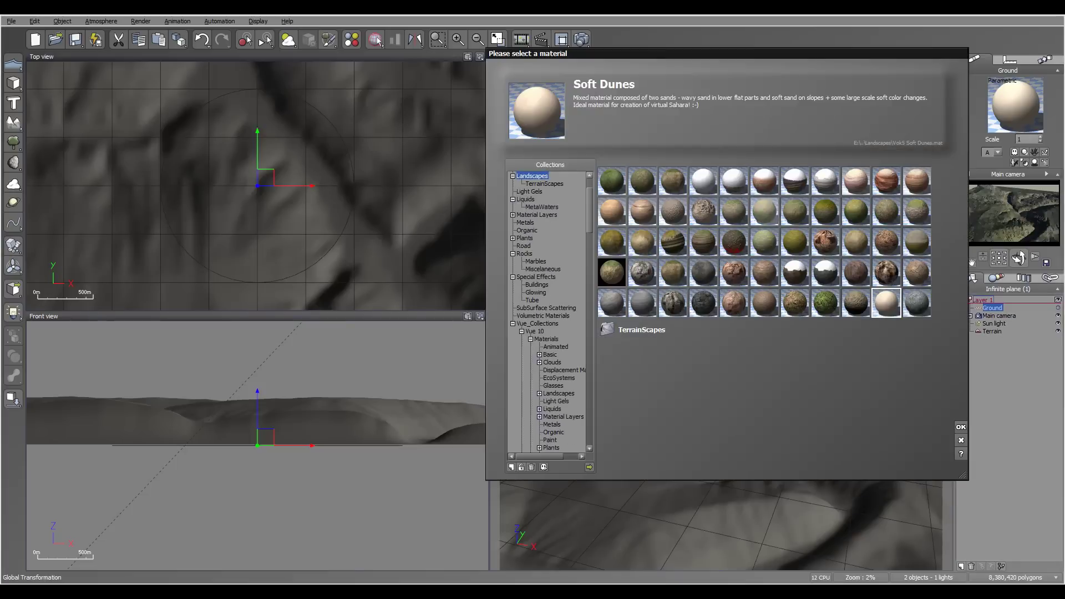
left_click(703, 272)
left_click(961, 427)
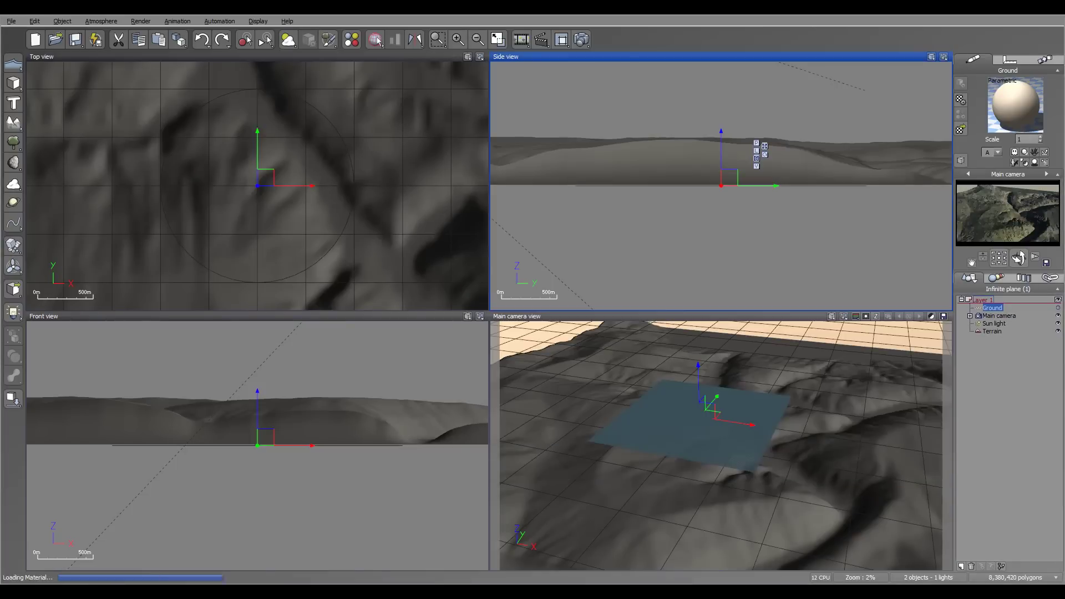
Step: Swap the grass and rock sub-materials of the ground material and convert it to a simple rock material
double_click(1015, 105)
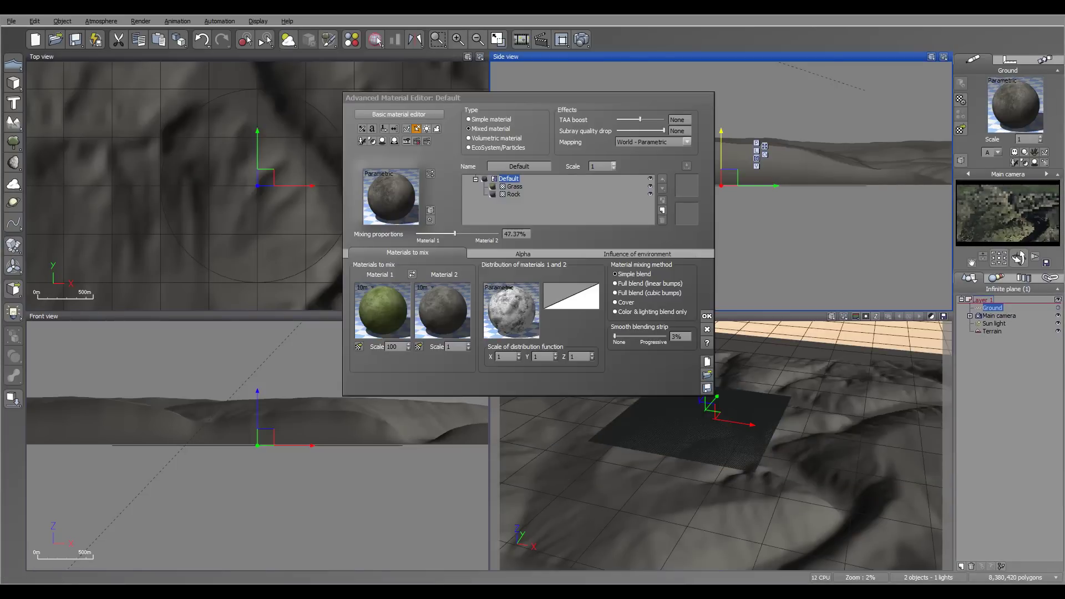
left_click(411, 274)
left_click(468, 119)
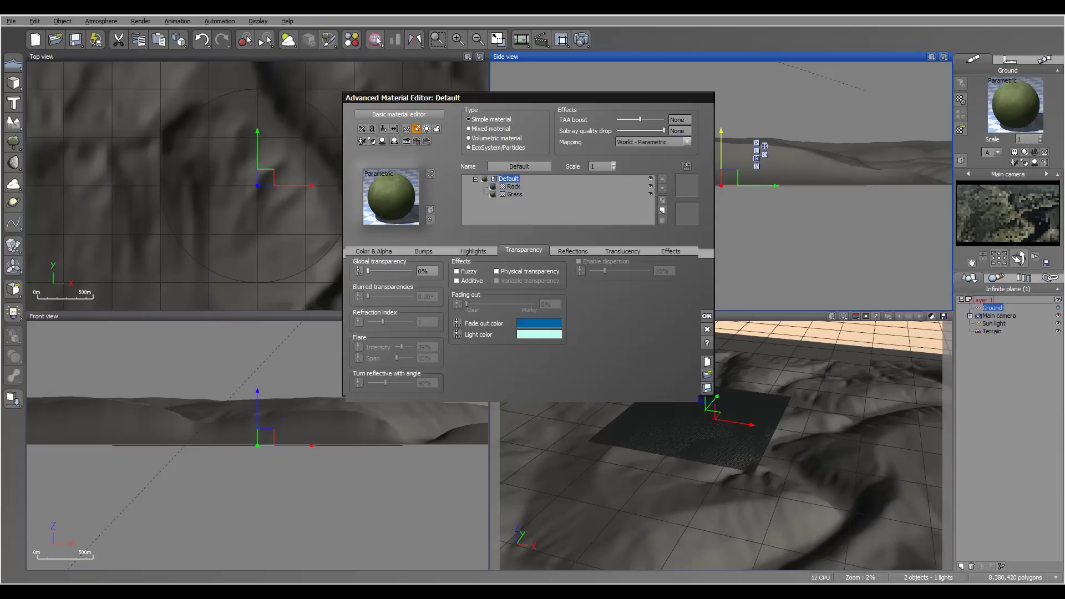
left_click(706, 316)
Step: Drop the terrain onto the ground plane
right_click_drag(721, 156, 715, 185)
scroll(715, 185, "up", 4)
key("plus")
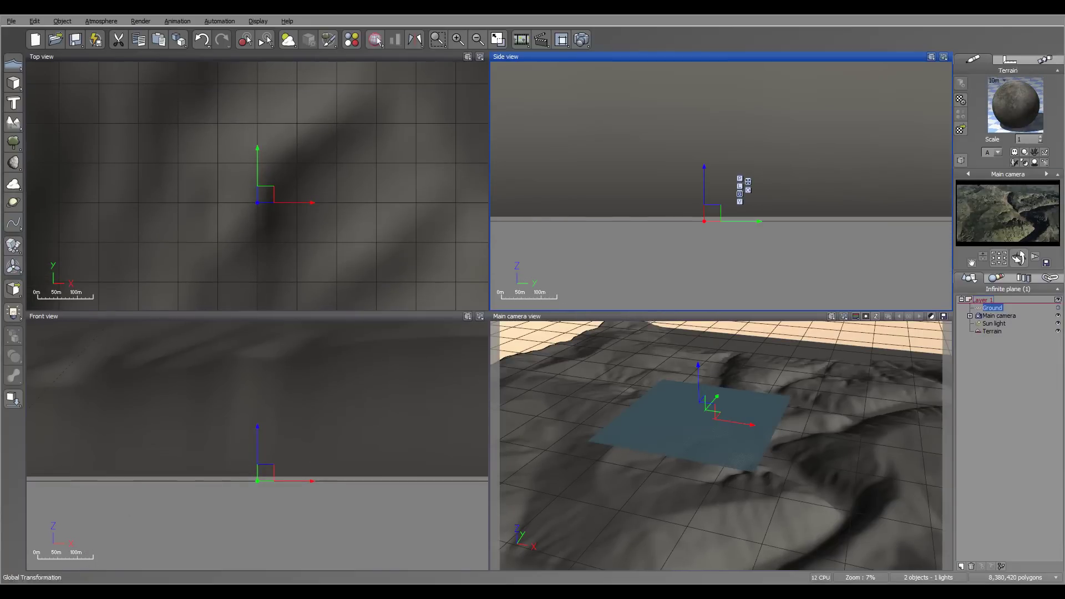
left_click(721, 186)
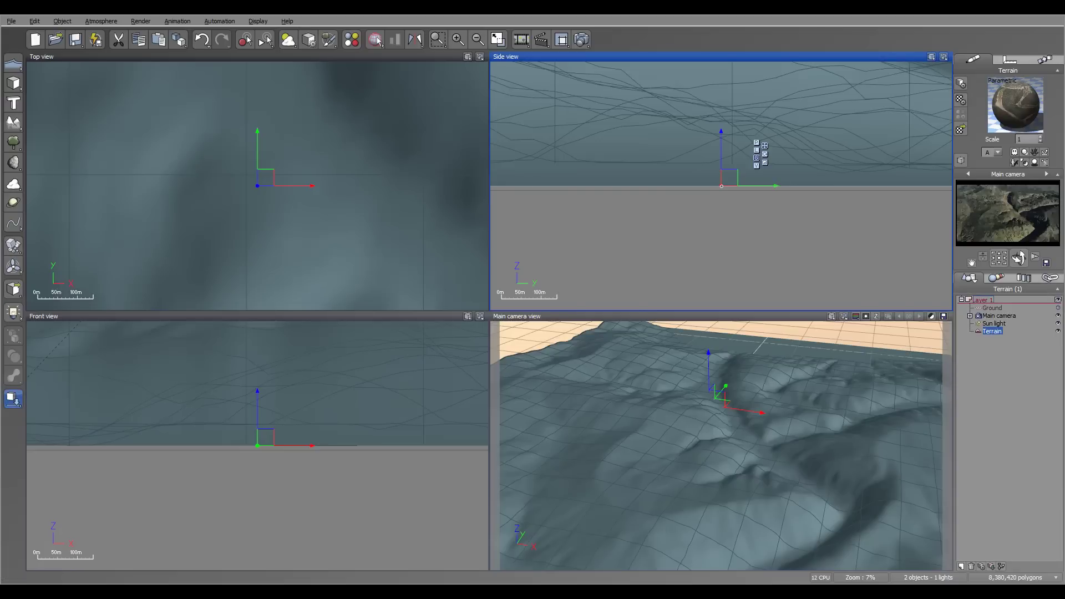
left_click(14, 399)
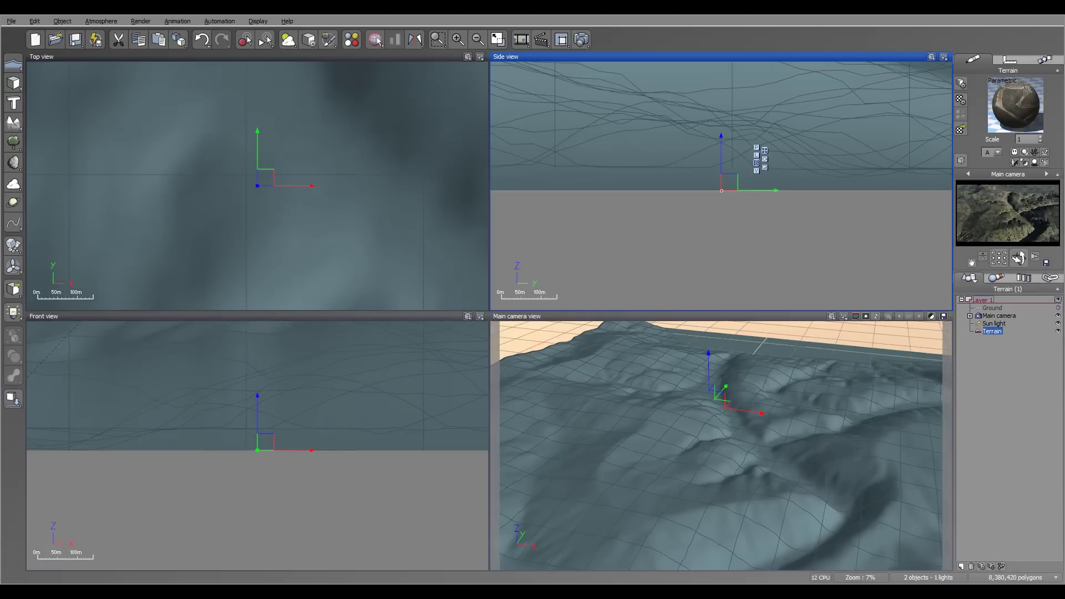
Step: Move the main camera to the terrain's upper-left corner in the top view and aim it back across the terrain
left_click(998, 316)
scroll(721, 185, "down", 3)
scroll(257, 185, "down", 1)
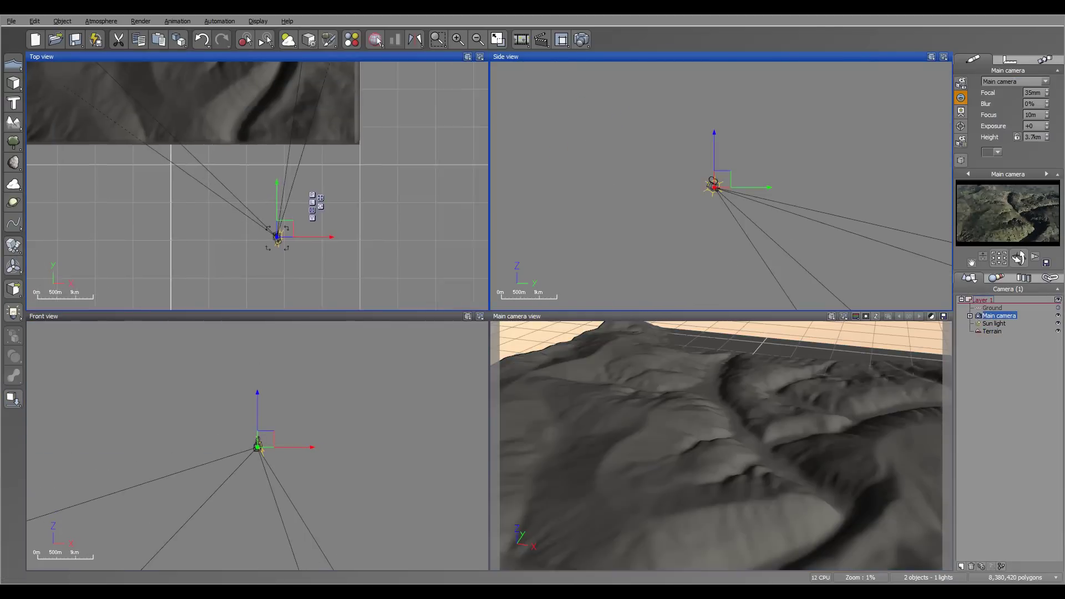
scroll(371, 224, "down", 4)
left_click_drag(357, 218, 384, 117)
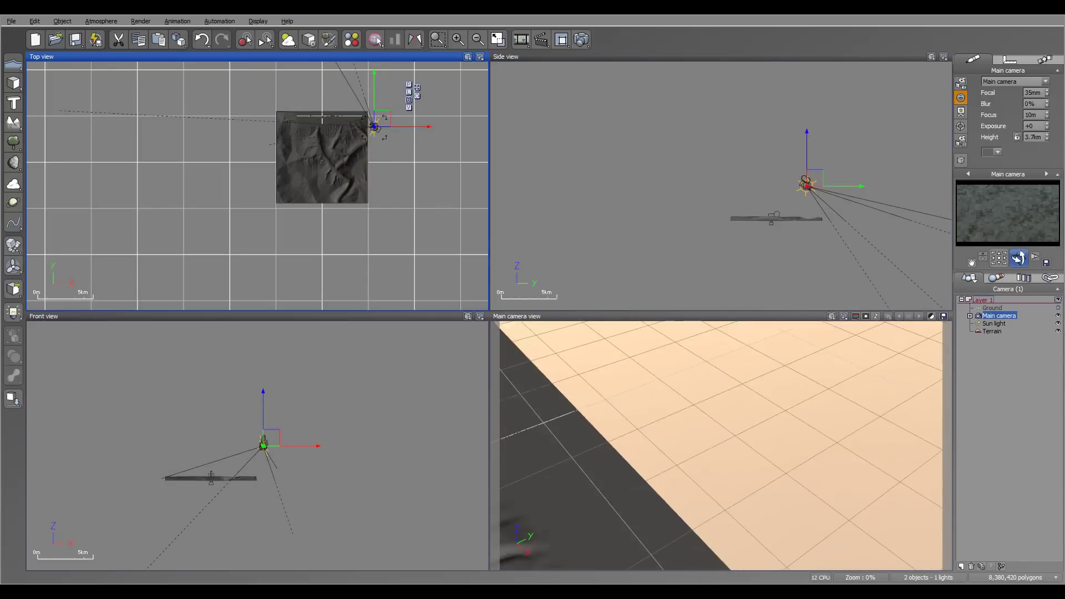
left_click_drag(1019, 258, 999, 258)
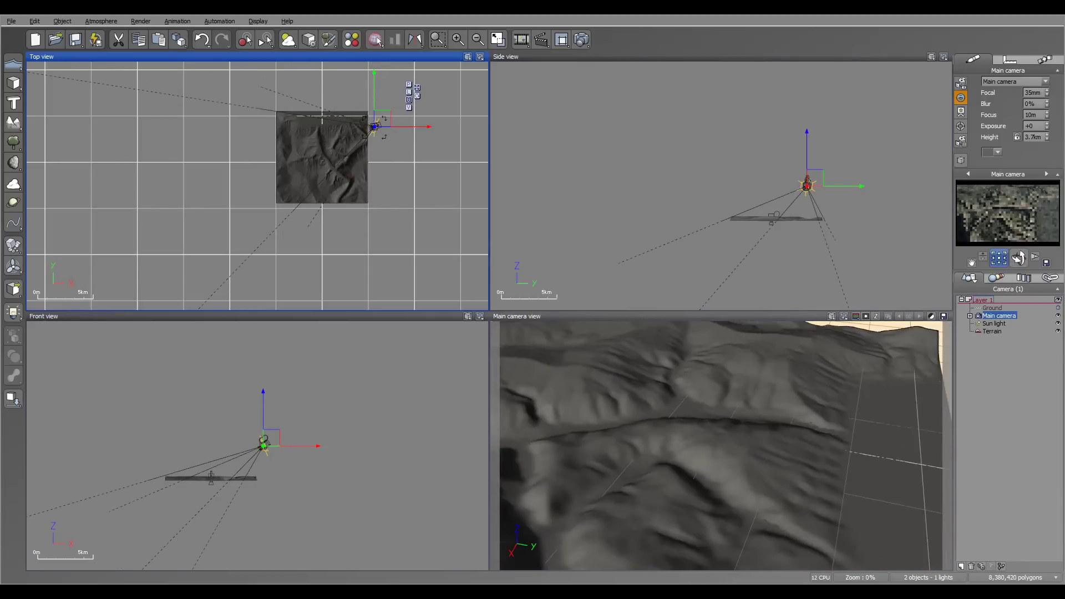
left_click_drag(383, 118, 278, 120)
left_click_drag(1018, 258, 1025, 240)
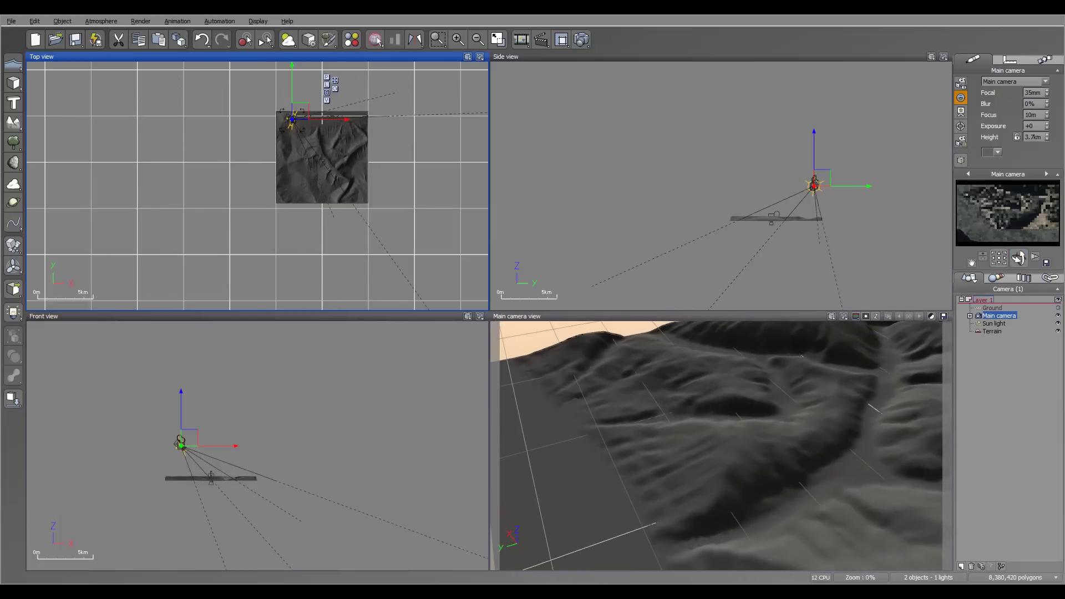
Step: Raise the main camera to a height of 5.9 km, shift it outside the terrain's edge and tilt it down towards the terrain
left_click_drag(822, 177, 834, 158)
mouse_move(1019, 258)
left_mouse_down()
mouse_move(1018, 271)
mouse_move(1034, 257)
left_mouse_up()
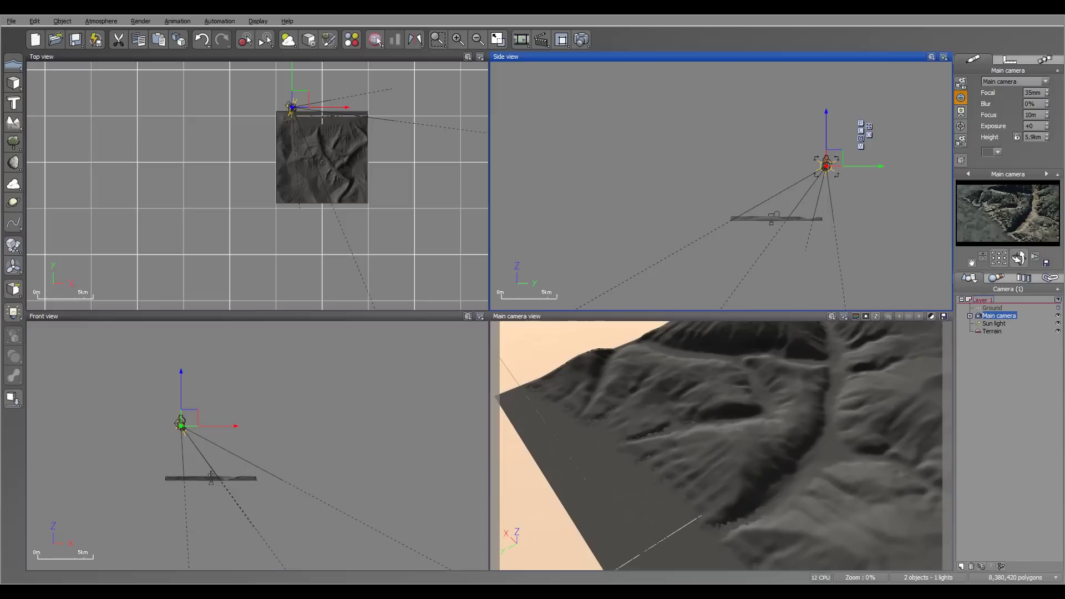
Step: Reposition the sun light around the main camera in the top and side views to relight the terrain, and render the camera view
double_click(993, 324)
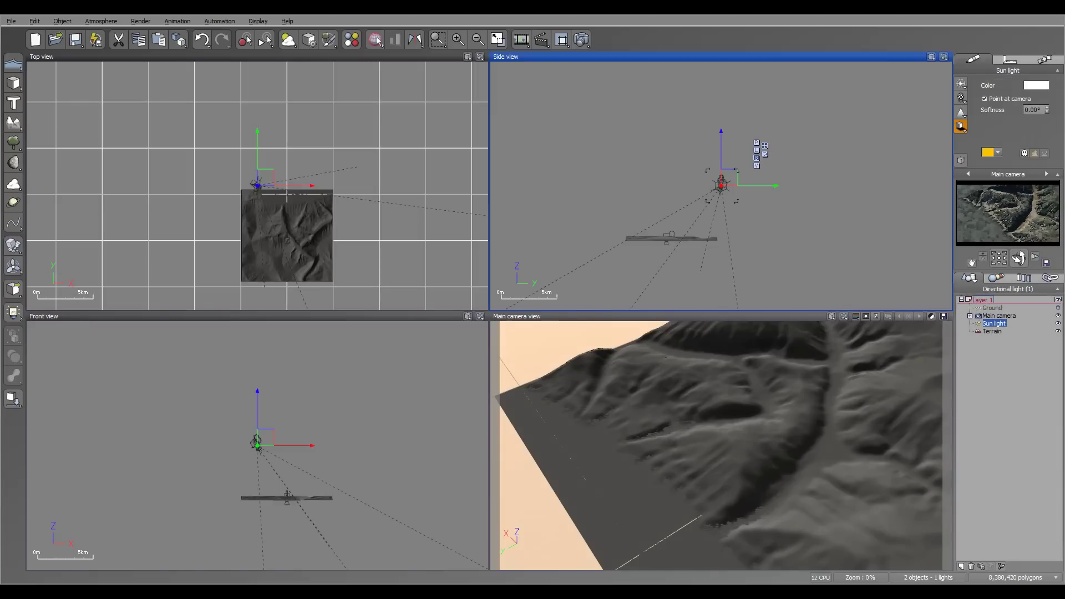
right_click_drag(249, 196, 292, 175)
scroll(291, 175, "up", 5)
mouse_move(334, 121)
left_mouse_down()
mouse_move(354, 117)
mouse_move(328, 122)
left_mouse_up()
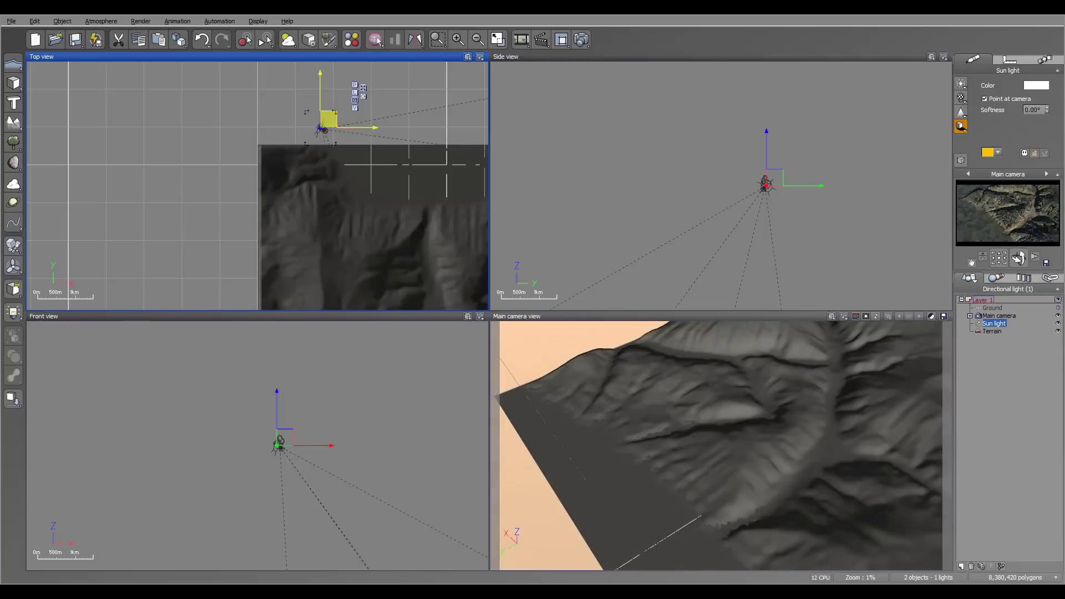
right_click_drag(793, 185, 726, 164)
left_click_drag(707, 157, 700, 157)
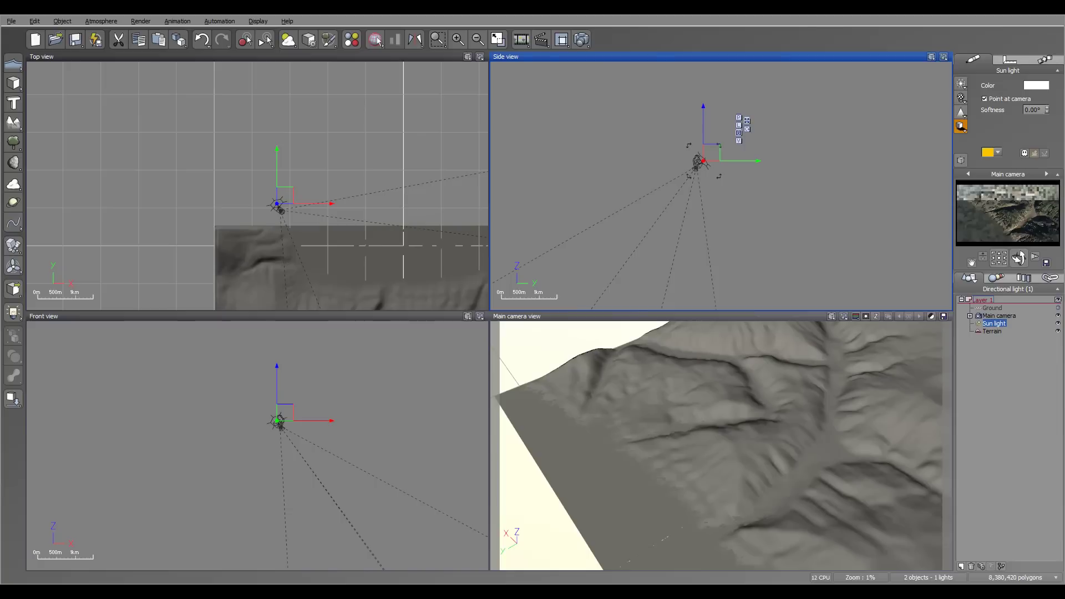
key("ctrl+F9")
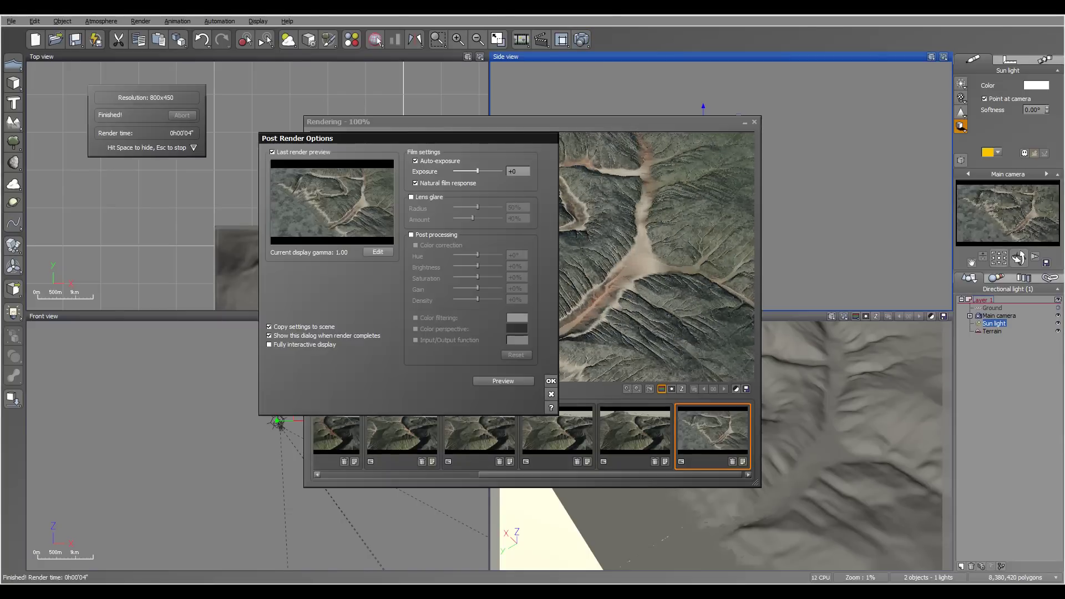
key("Return")
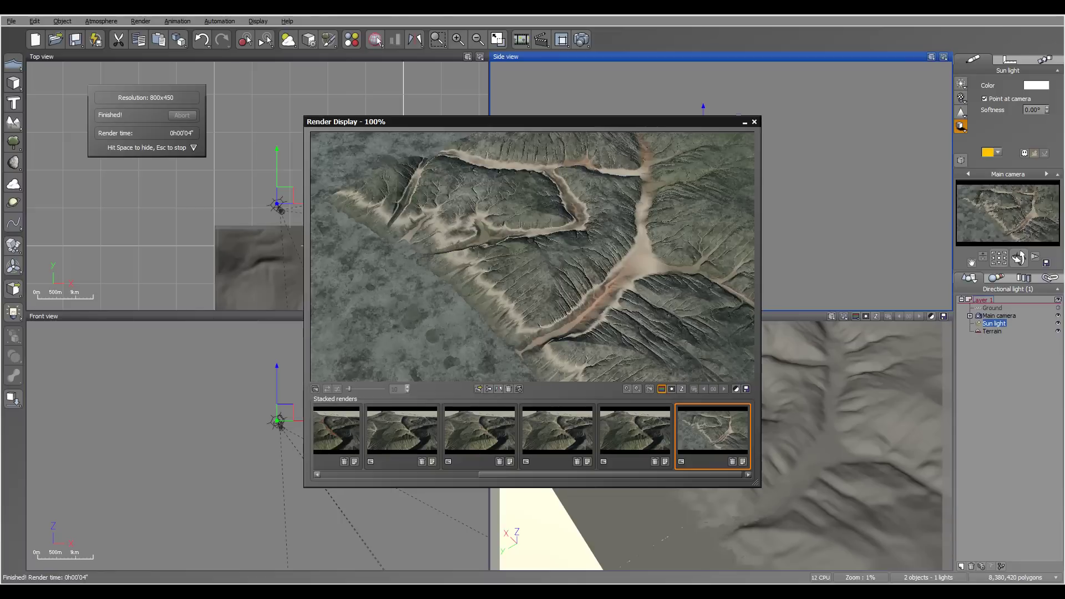
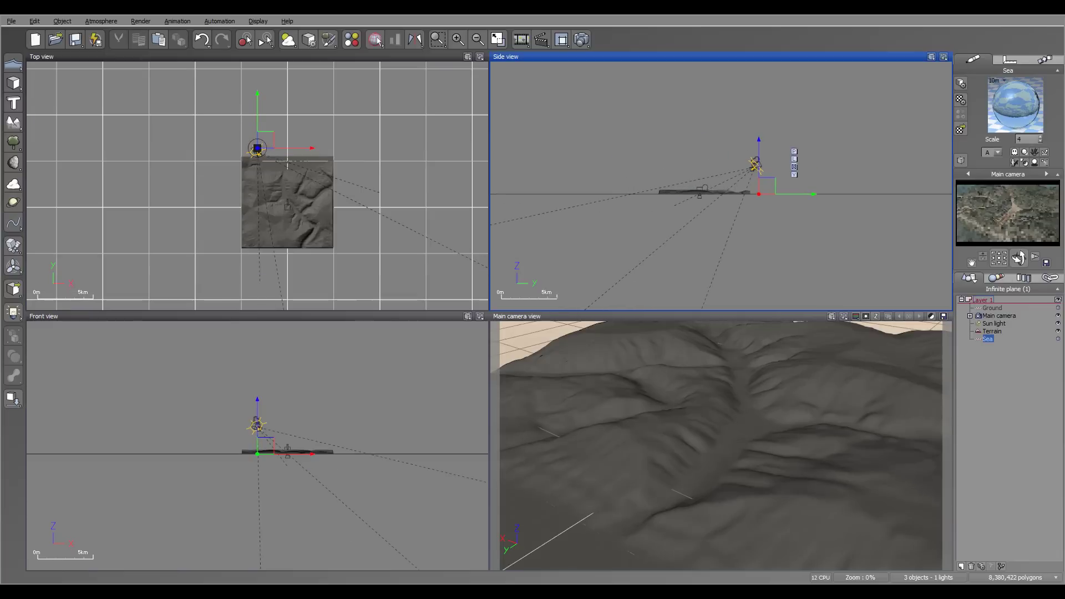
Step: Move the Sea plane along the Y axis in the side view until it lies beneath the terrain
scroll(718, 237, "down", 5)
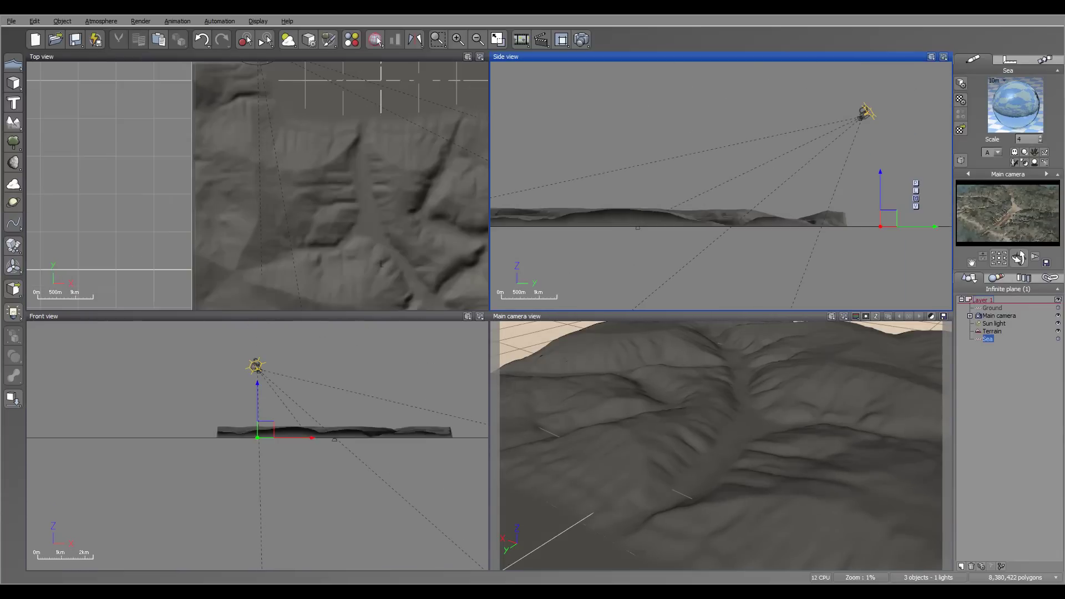
scroll(718, 238, "up", 5)
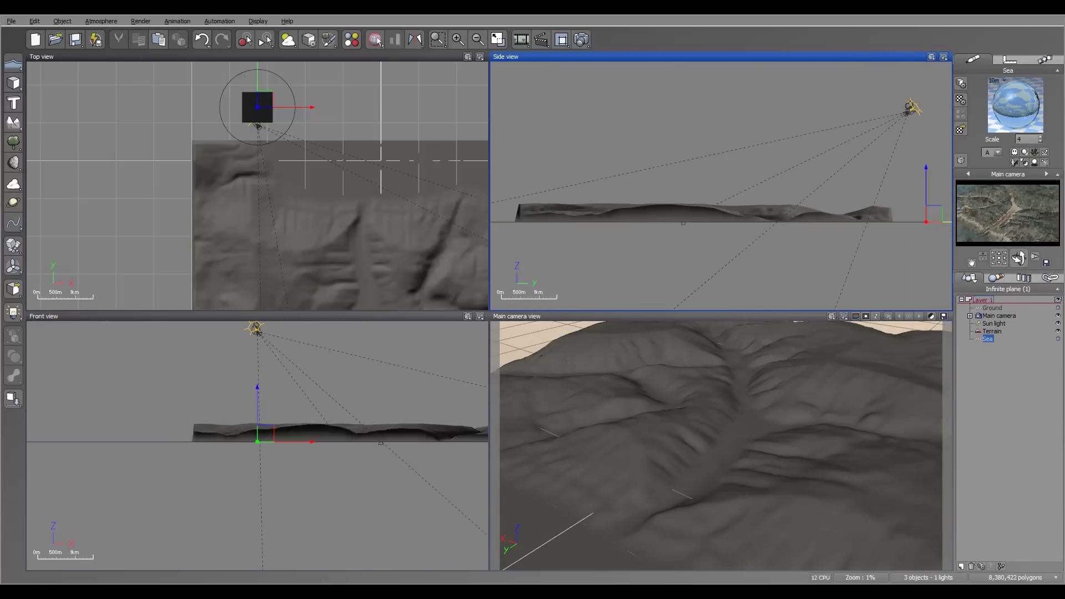
left_click_drag(943, 222, 719, 222)
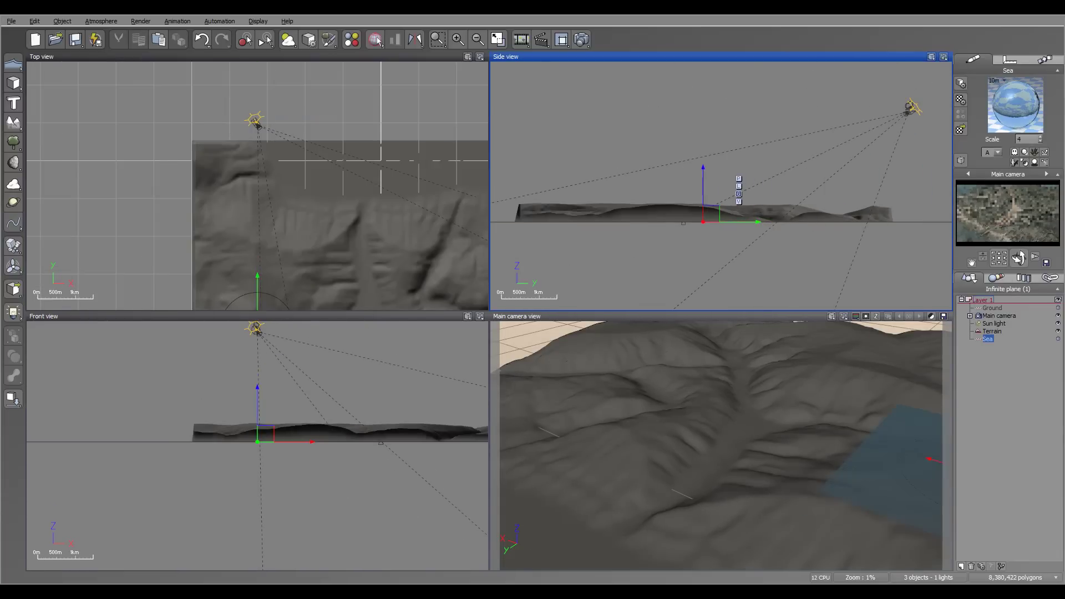
Step: Raise the Sea plane in small increments until the water floods the terrain's valleys in the camera preview
scroll(712, 227, "up", 6)
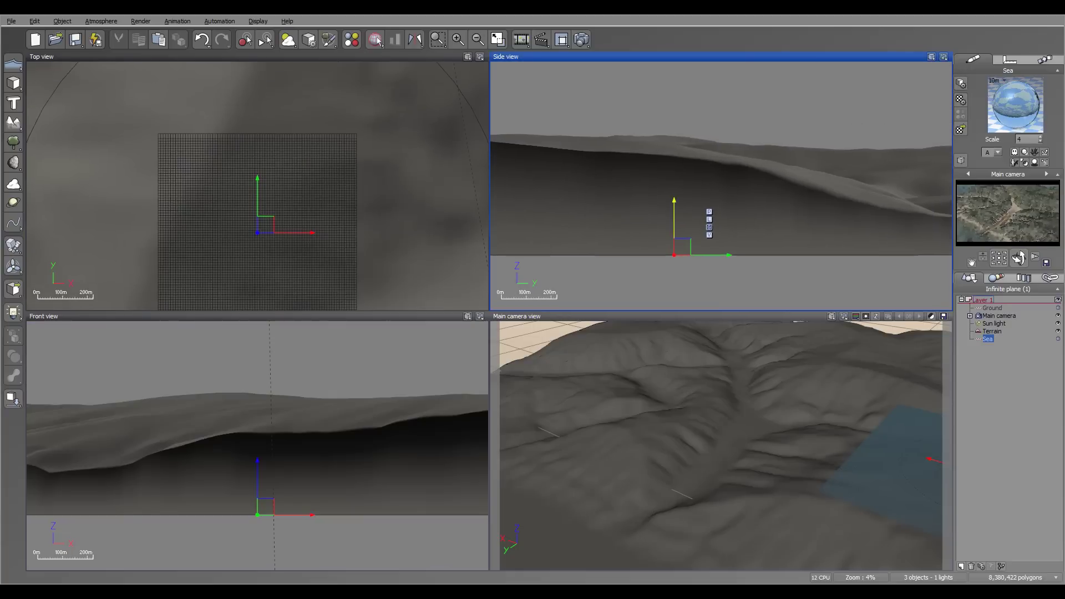
key("ctrl+z")
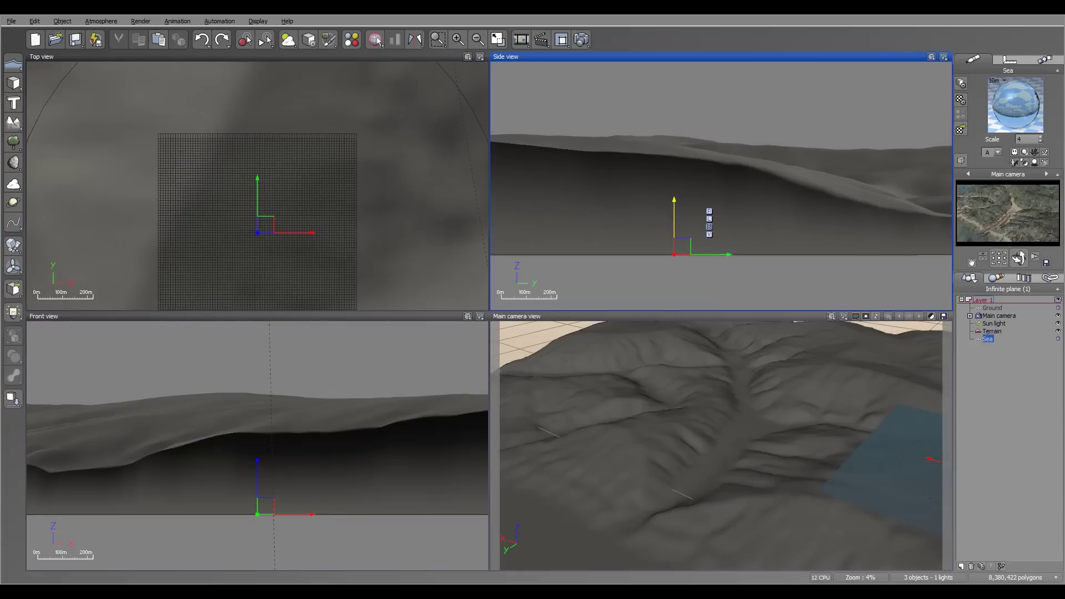
left_click_drag(674, 219, 674, 216)
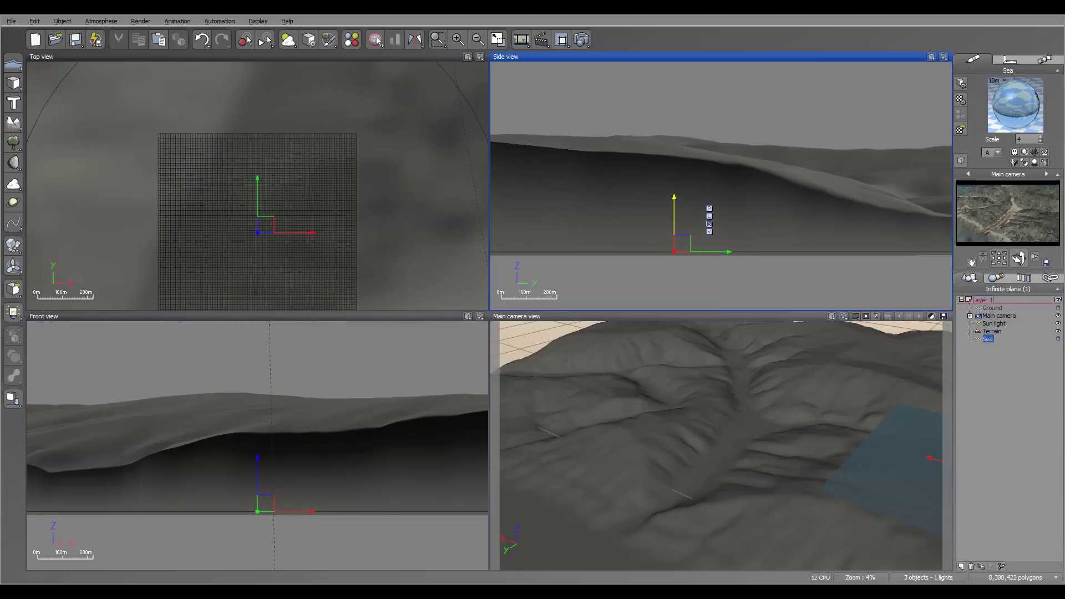
key("ctrl+z")
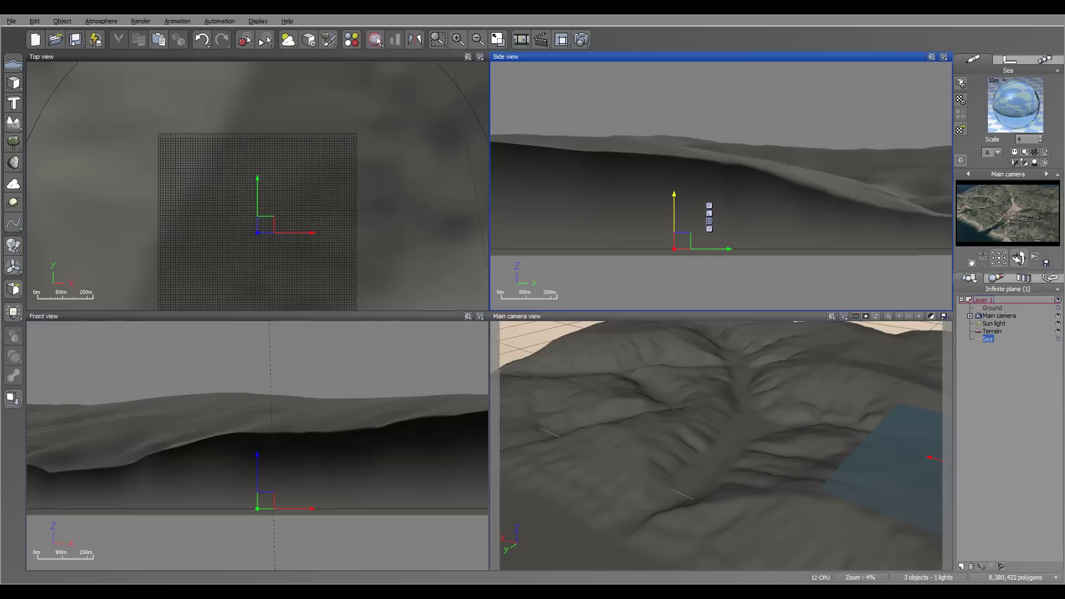
key("ctrl+z")
key("ctrl+z")
key("ctrl+z")
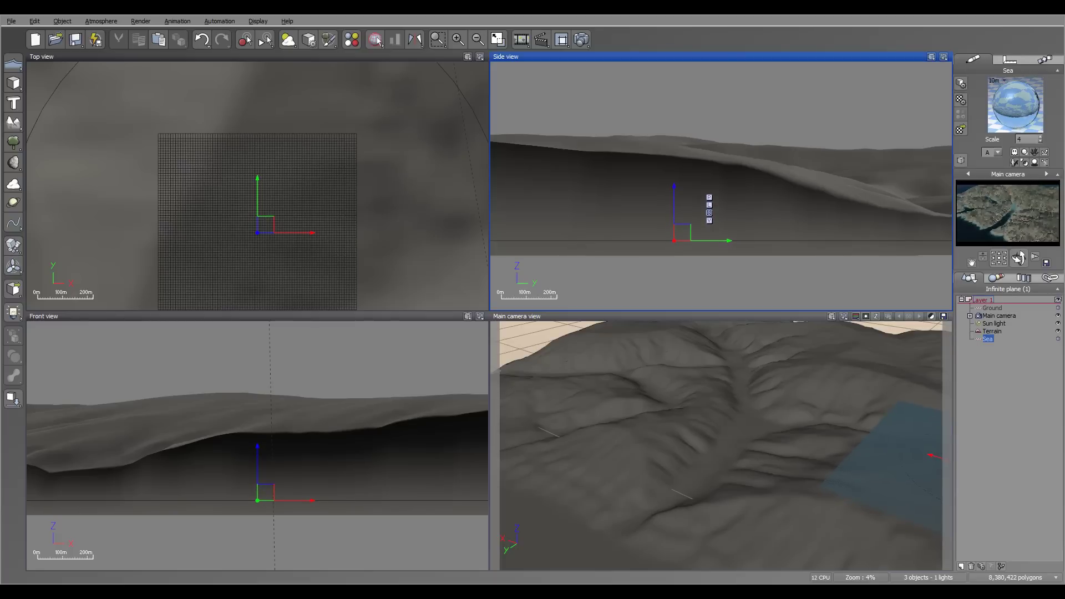
key("ctrl+z")
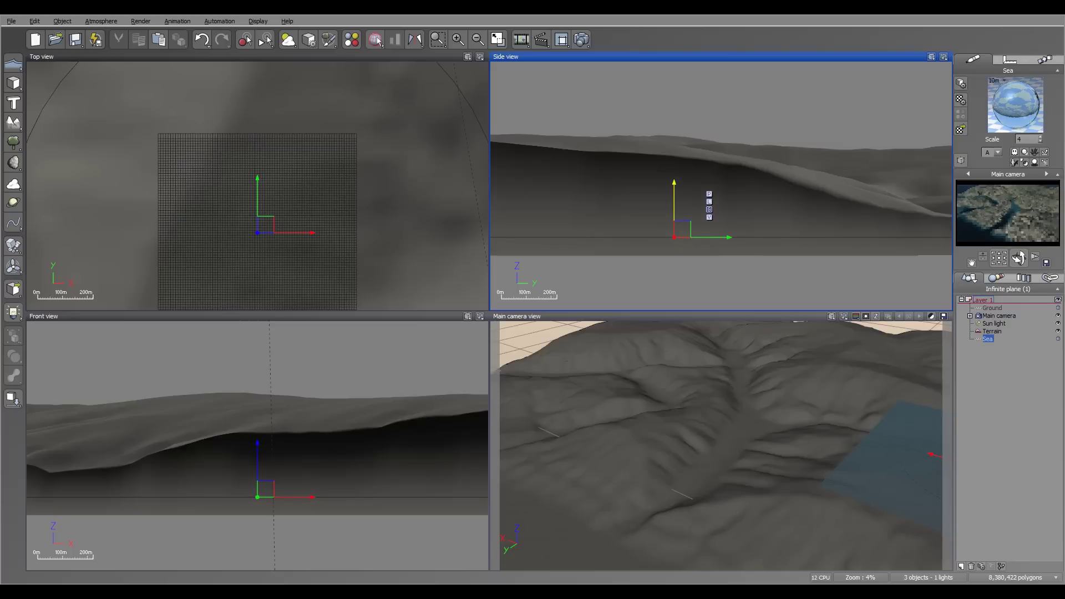
Step: Render the flooded terrain from the main camera and close the render display
left_click(375, 40)
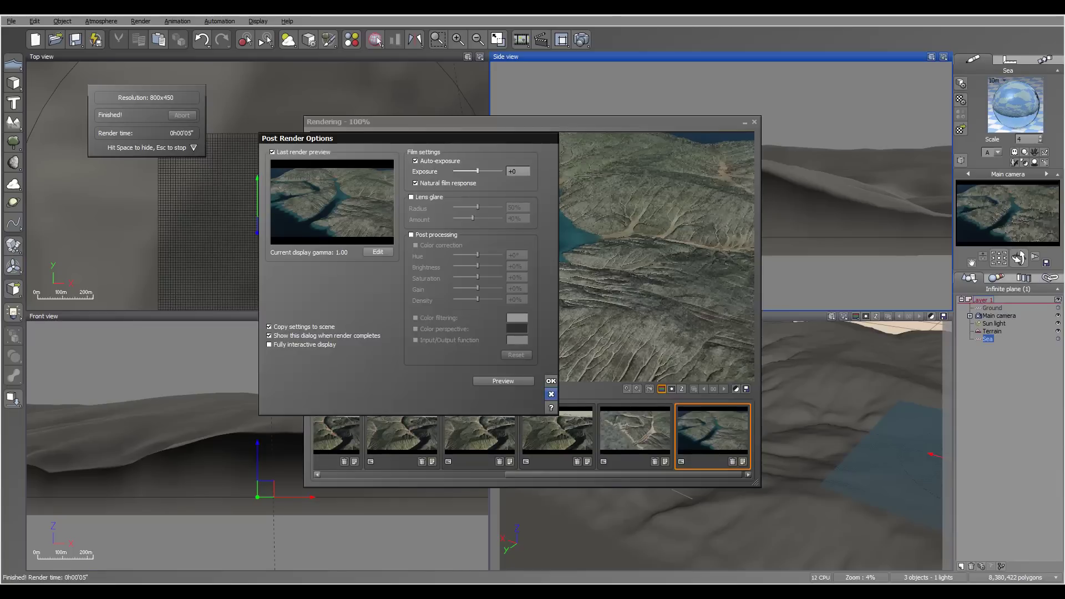
key("Escape")
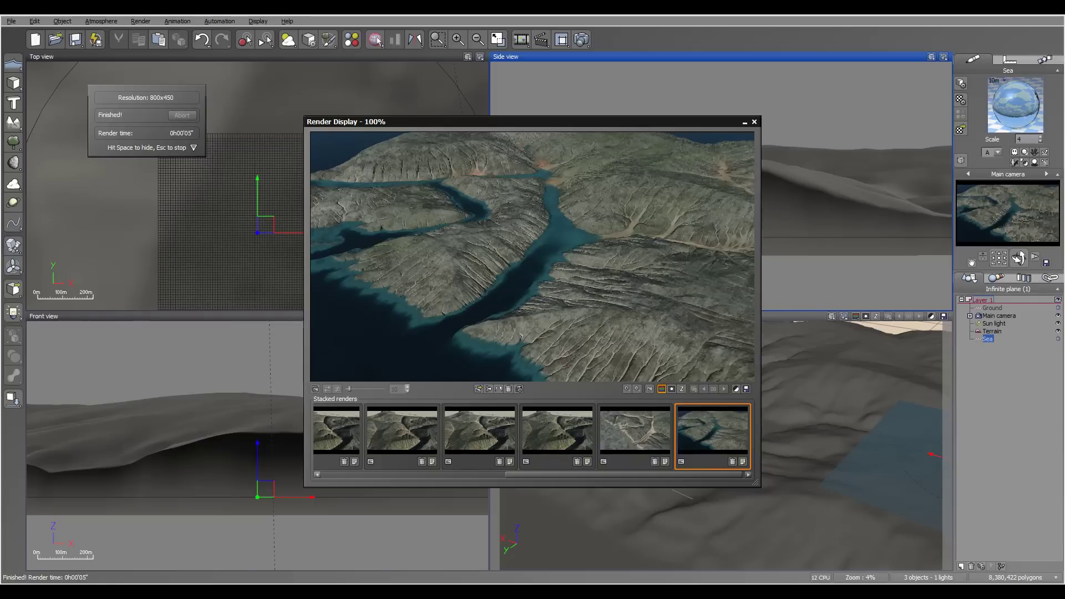
key("Escape")
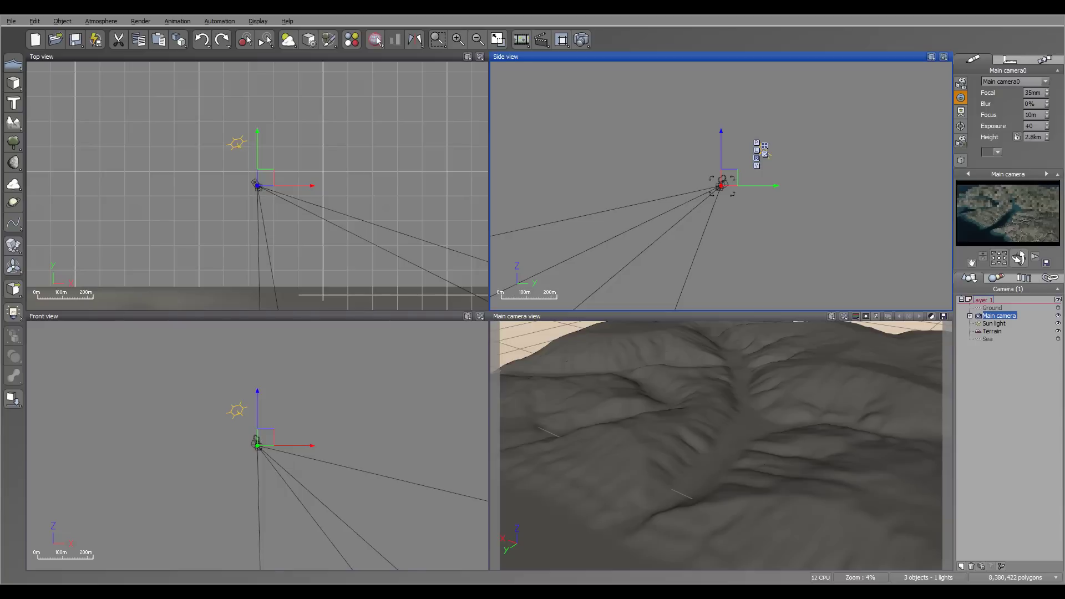
Step: Set up a second camera at the terrain's lower edge in the top view and aim it back across the flooded valleys
key("ctrl+d")
right_click_drag(238, 186, 298, 100)
scroll(345, 209, "down", 3)
left_click_drag(311, 90, 335, 289)
right_click_drag(336, 289, 325, 119)
left_click_drag(325, 120, 403, 288)
right_click_drag(395, 286, 240, 96)
scroll(241, 96, "down", 3)
right_click_drag(288, 151, 375, 149)
left_click_drag(347, 142, 416, 260)
left_click_drag(1019, 257, 1015, 273)
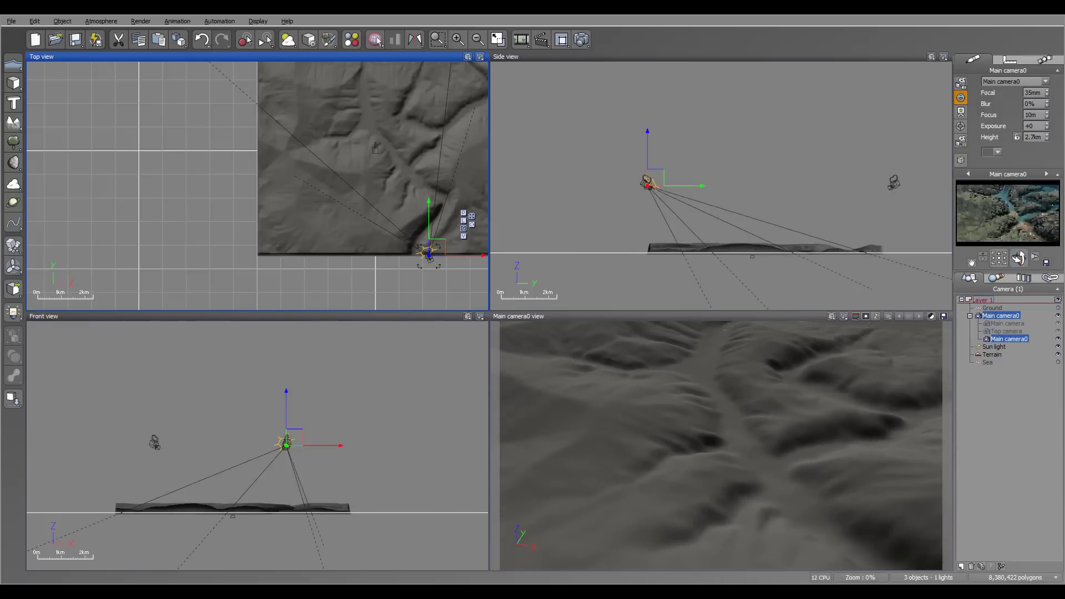
Step: Render the view from the second camera and close the render display
left_click(581, 40)
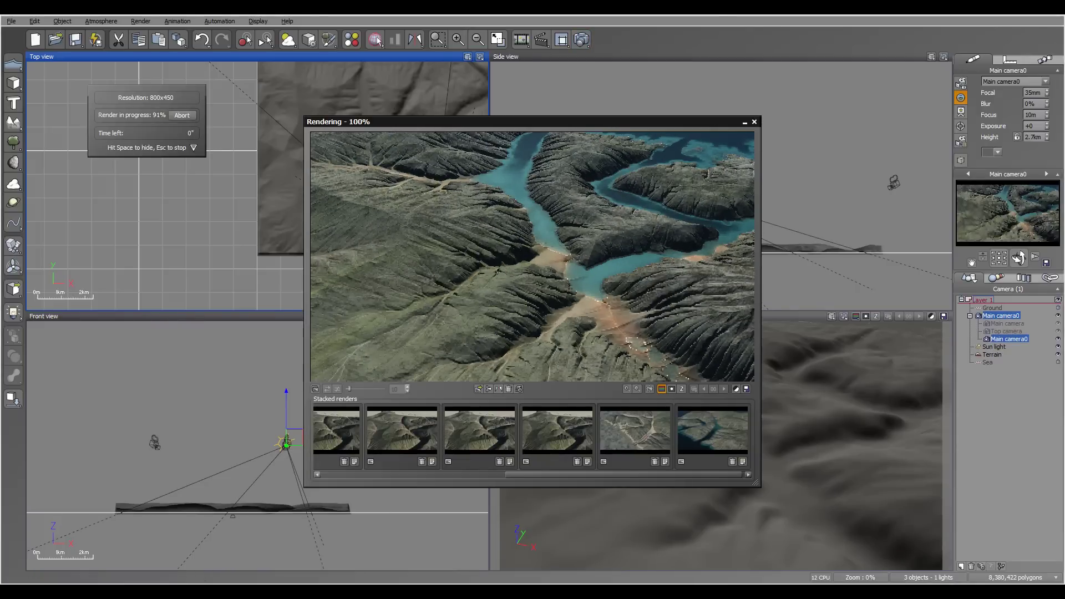
key("Return")
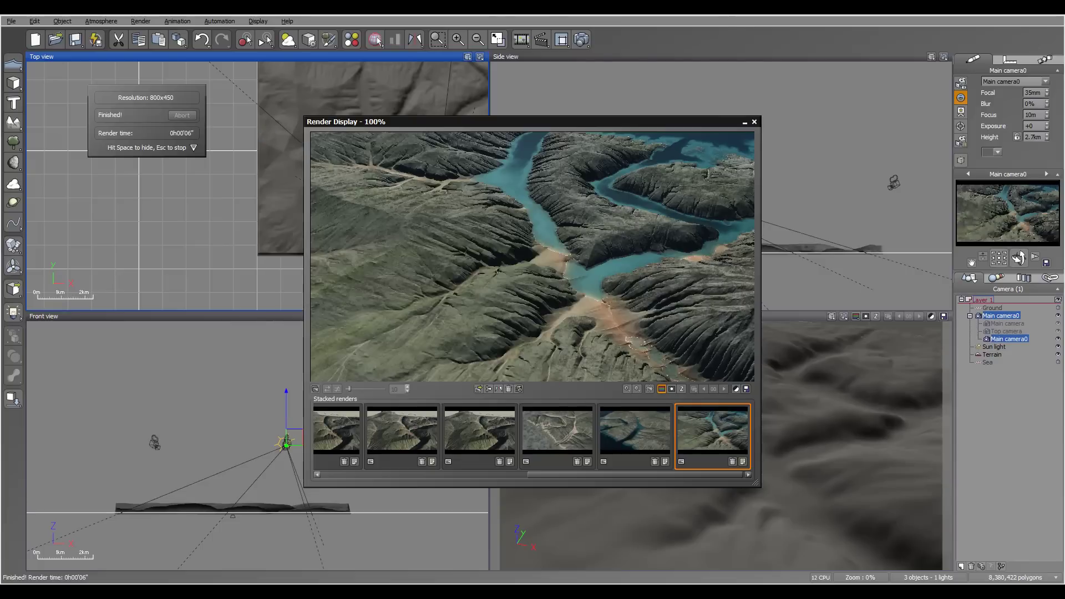
key("Escape")
Step: Select the terrain in the top view and open it in the Terrain Editor
right_click(364, 145)
left_click(331, 160)
right_click(332, 160)
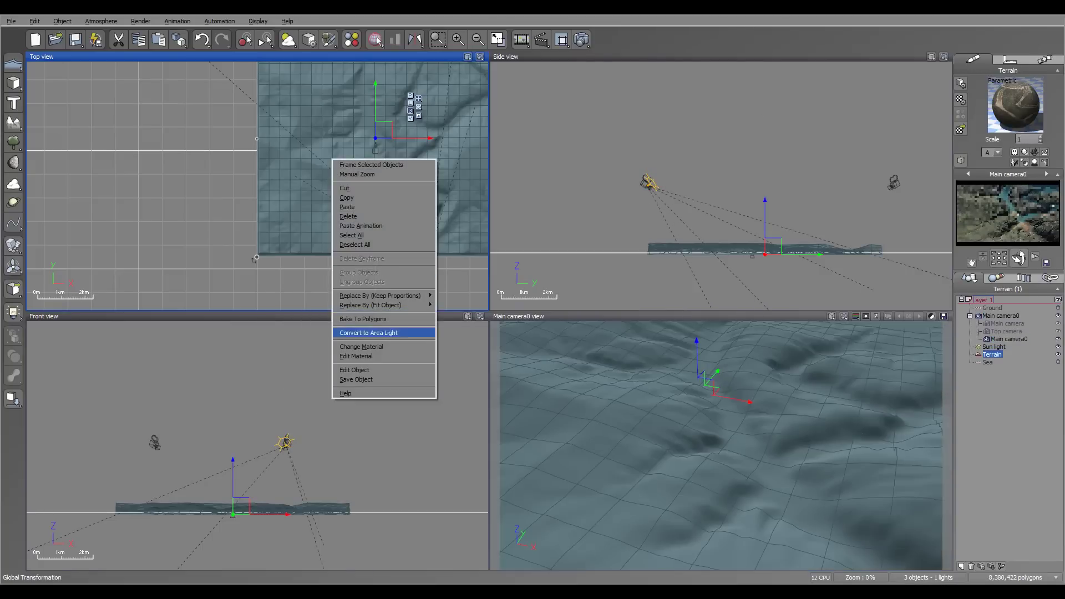
left_click(355, 370)
Step: Choose the Raise brush for the main valley and reduce its size to 289.68 and its flow to 0.075
scroll(315, 289, "up", 5)
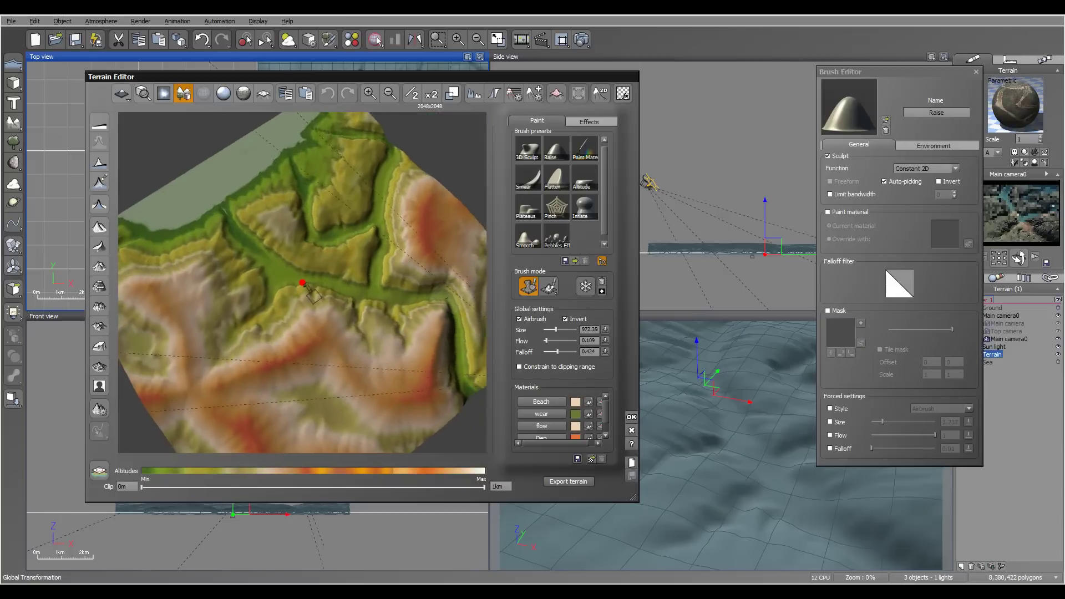
scroll(315, 287, "up", 3)
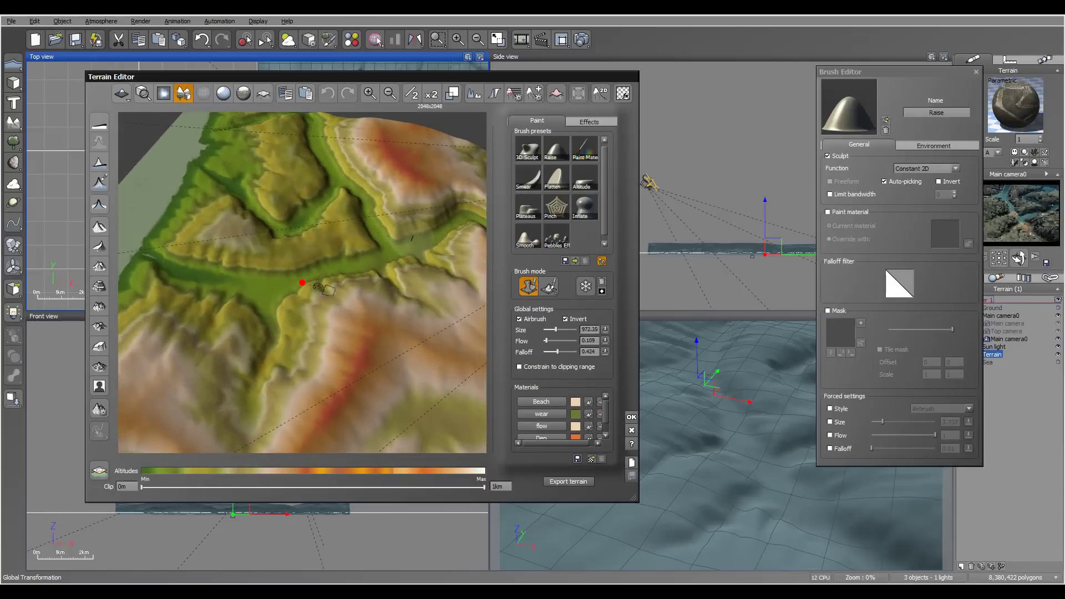
left_click_drag(420, 283, 441, 280)
scroll(433, 288, "down", 2)
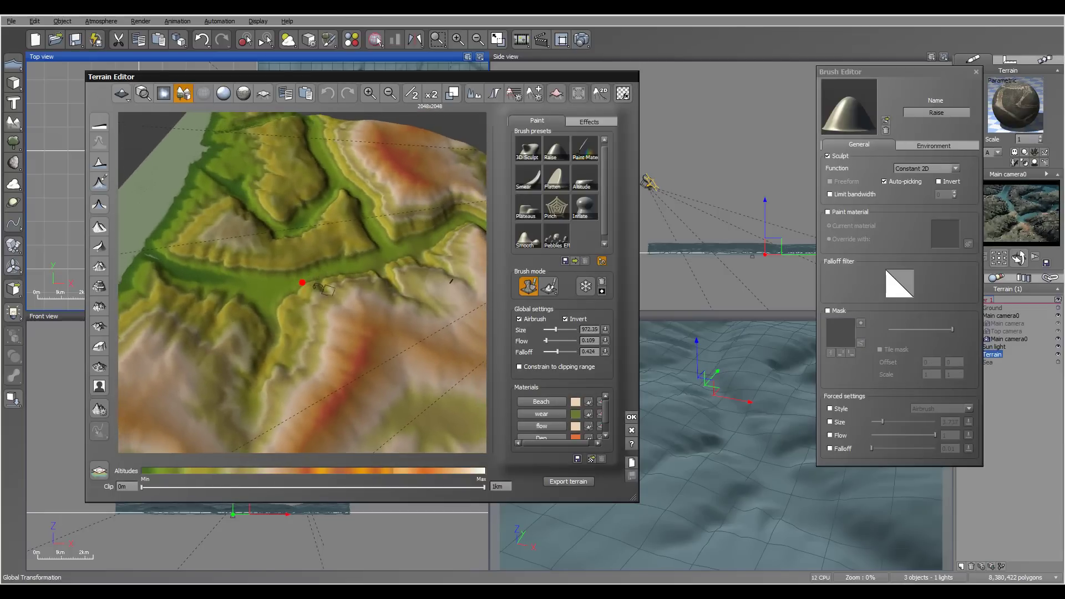
right_click_drag(431, 290, 372, 295)
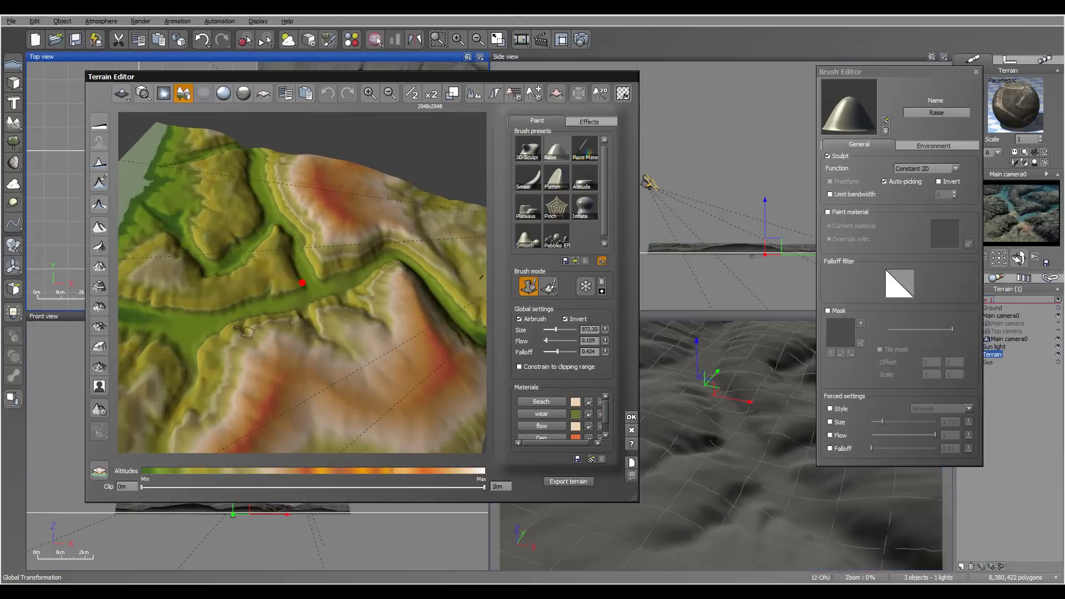
left_click(556, 149)
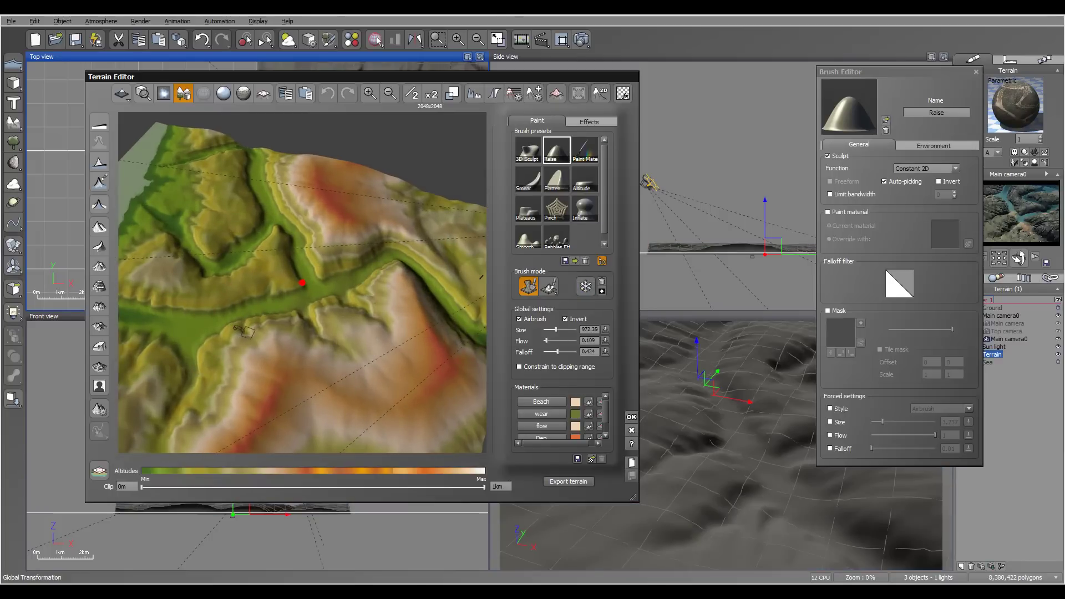
scroll(480, 278, "down", 3)
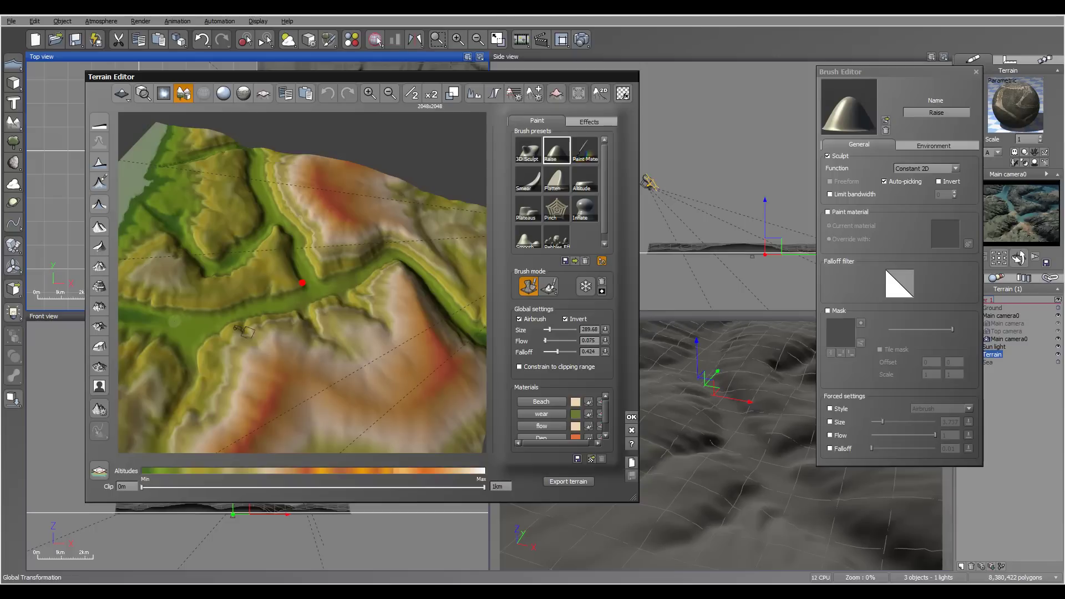
Step: Carve a deeper river channel along the valley floors with the inverted Raise brush and accept the terrain edit
left_click_drag(181, 325, 244, 314)
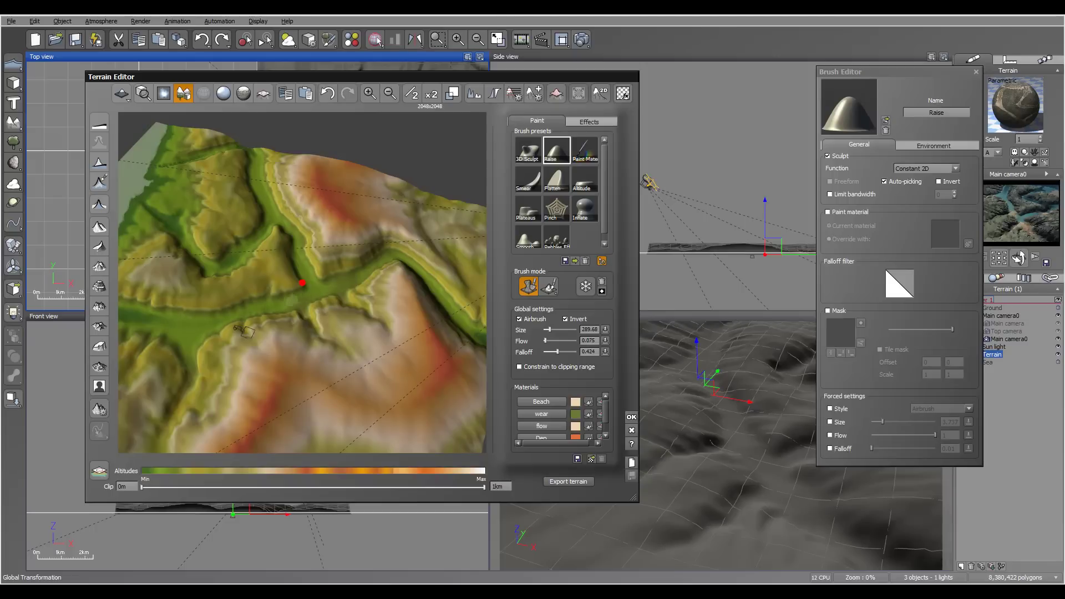
left_click(244, 331)
key("ctrl+z")
key("ctrl+z")
key("ctrl+y")
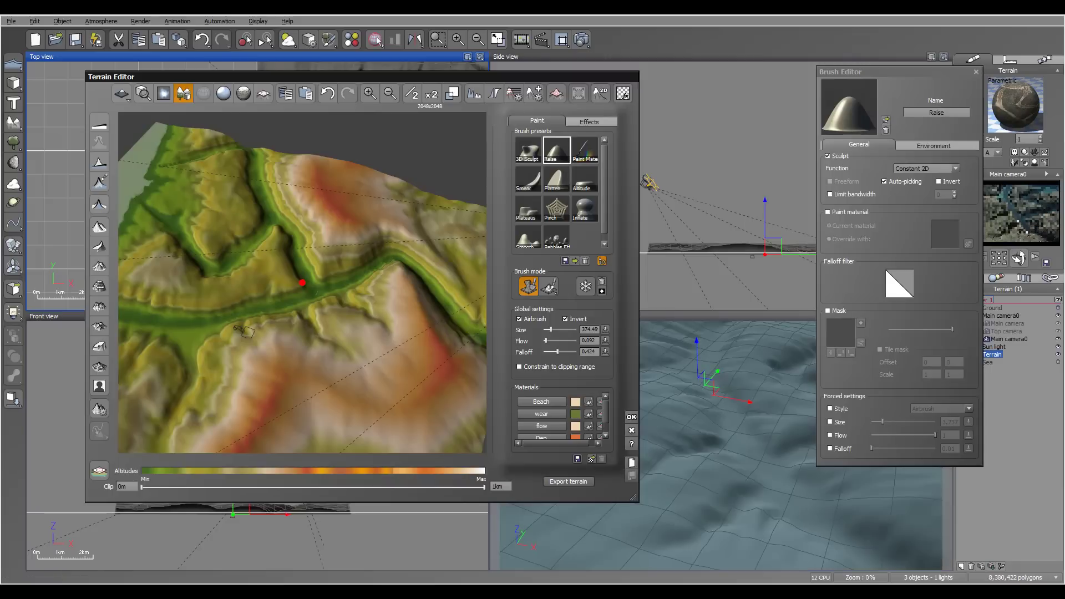
left_click(630, 417)
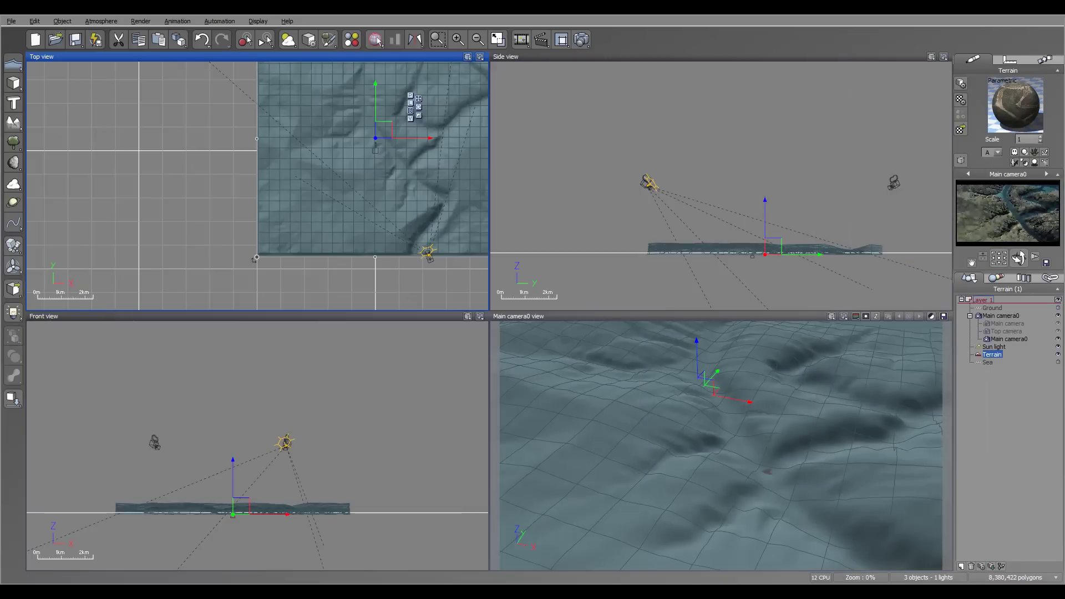
Step: Lower the Sea plane slightly in the side view and render the carved river from the second camera
left_click(987, 362)
right_click_drag(701, 177, 656, 157)
scroll(656, 156, "up", 5)
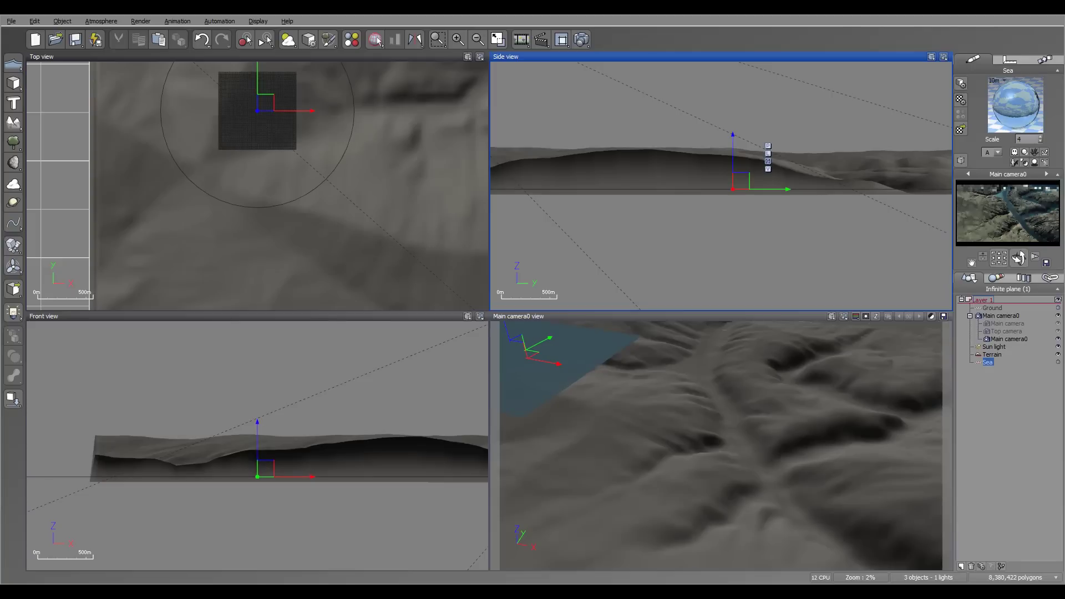
left_click(581, 39)
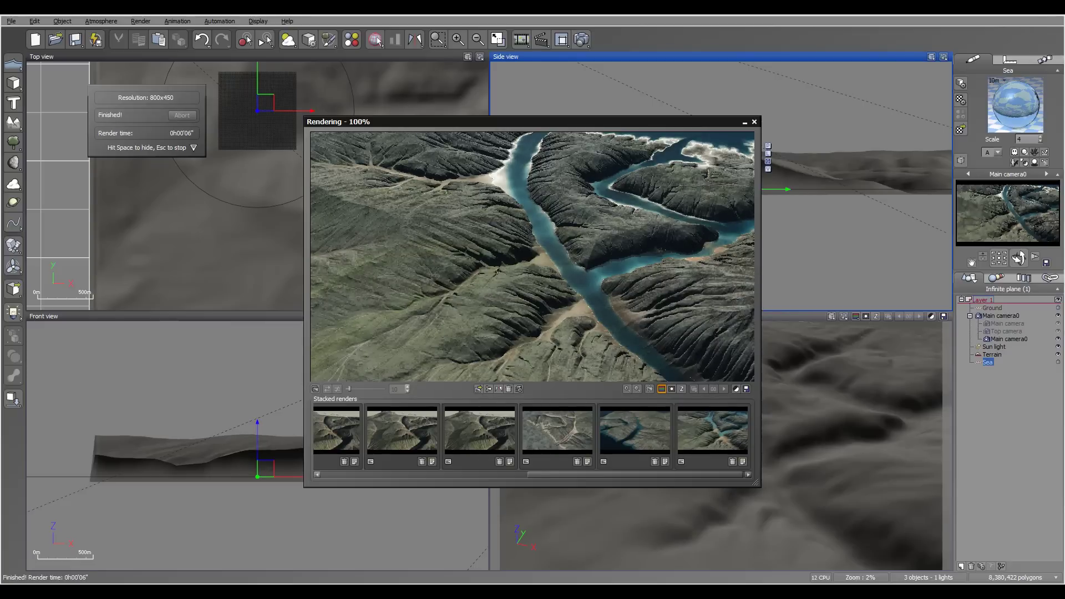
key("Return")
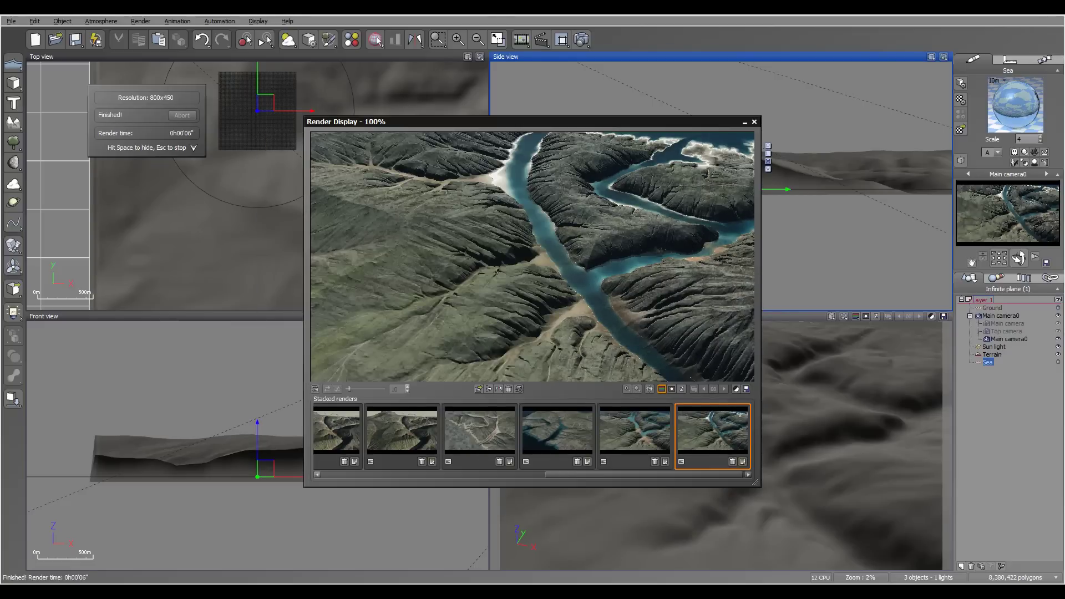
Step: Move the second camera back from the terrain and up to a height of 4.8 km, tilt it downward and run a test render
key("Escape")
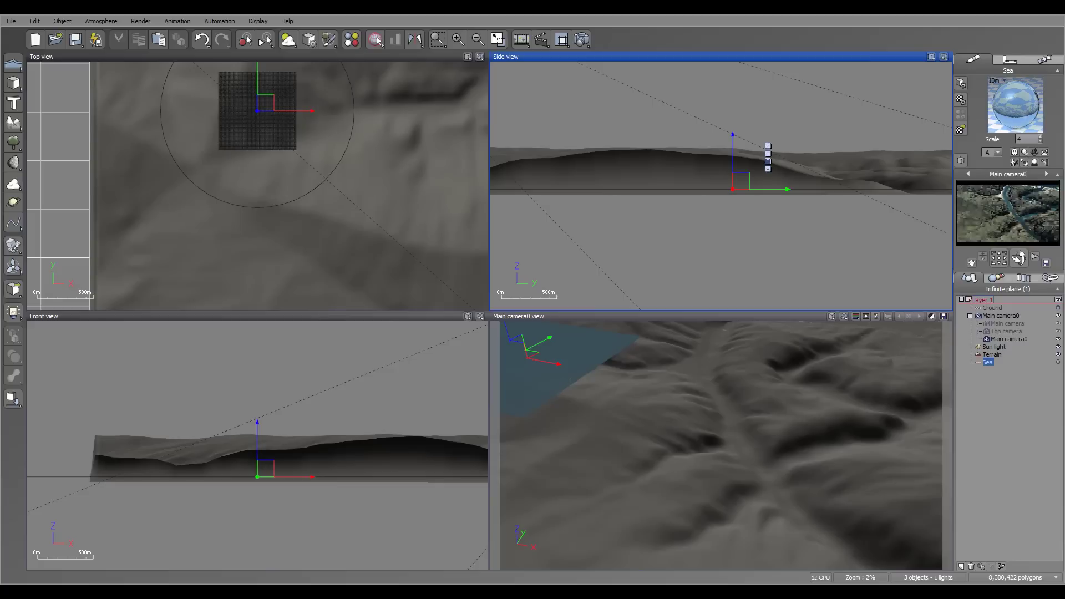
left_click(1001, 316)
left_click_drag(729, 174, 669, 73)
key("ctrl+z")
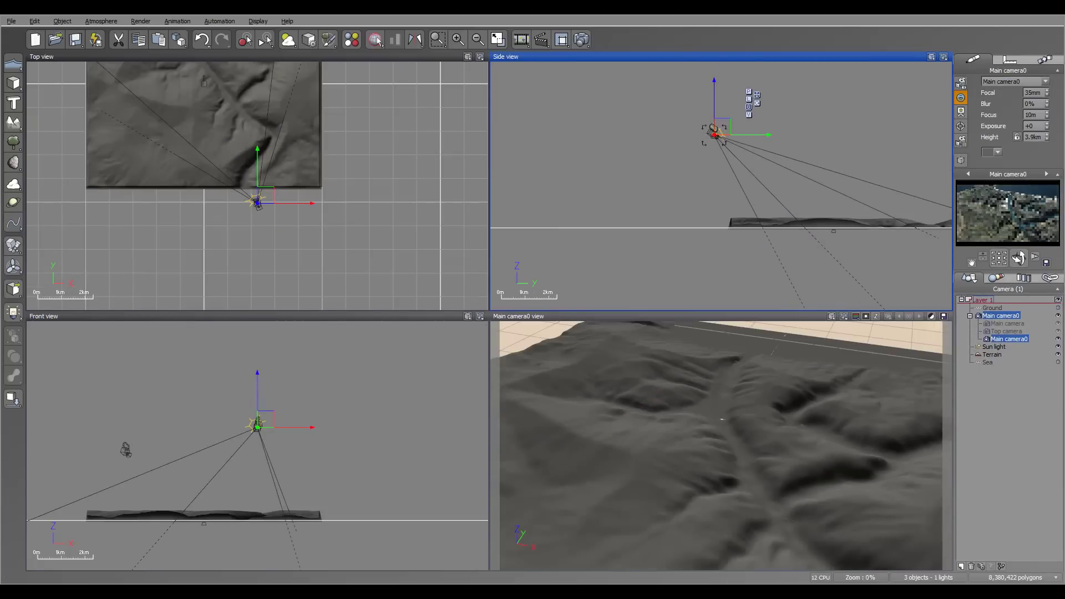
left_click_drag(660, 113, 688, 105)
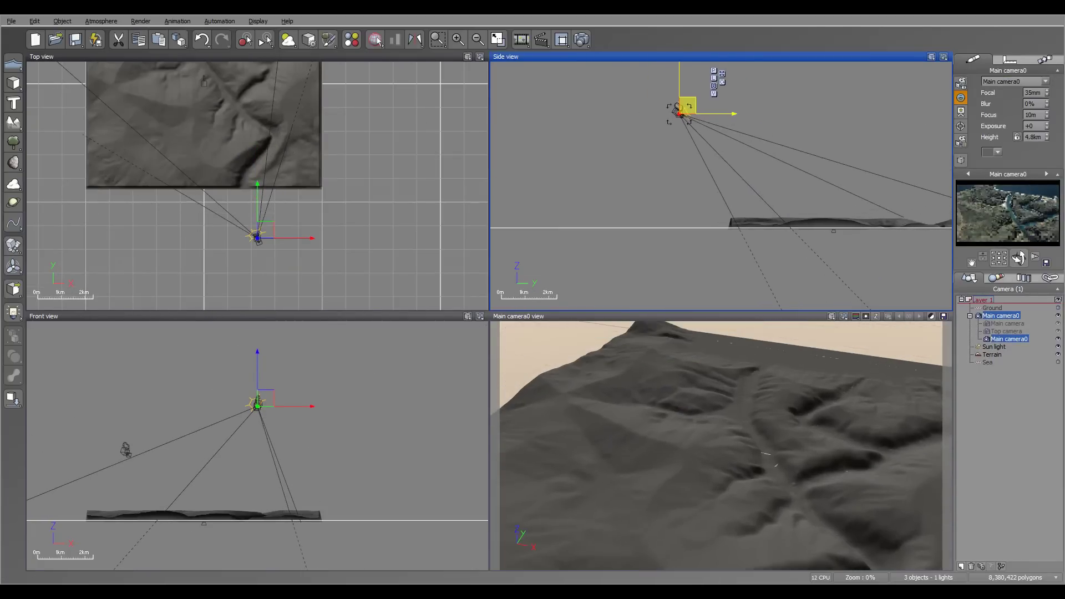
left_click_drag(1018, 258, 1022, 278)
key("ctrl+y")
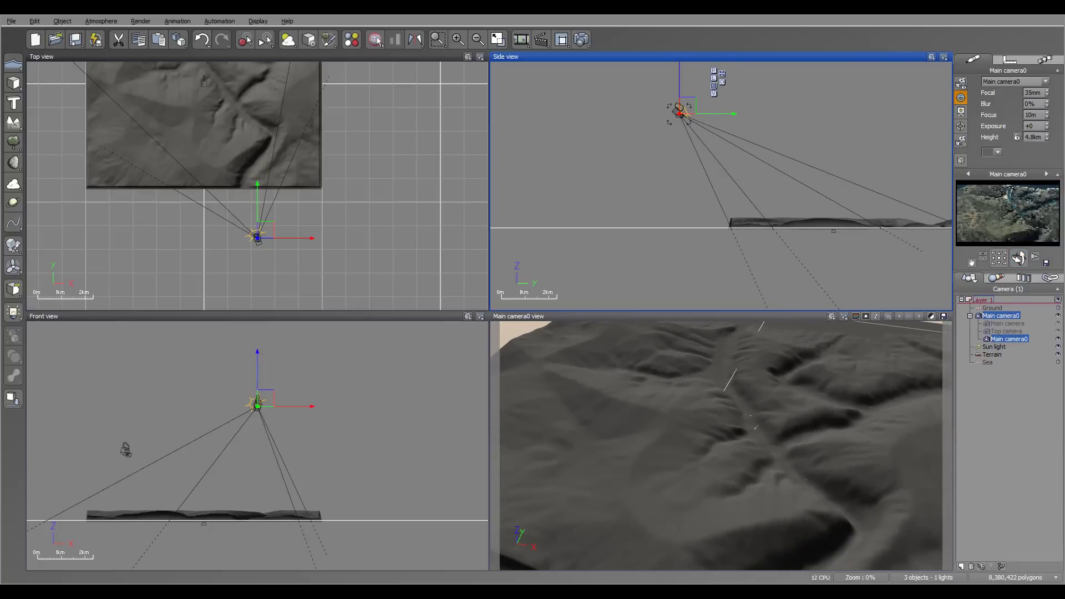
key("ctrl+F9")
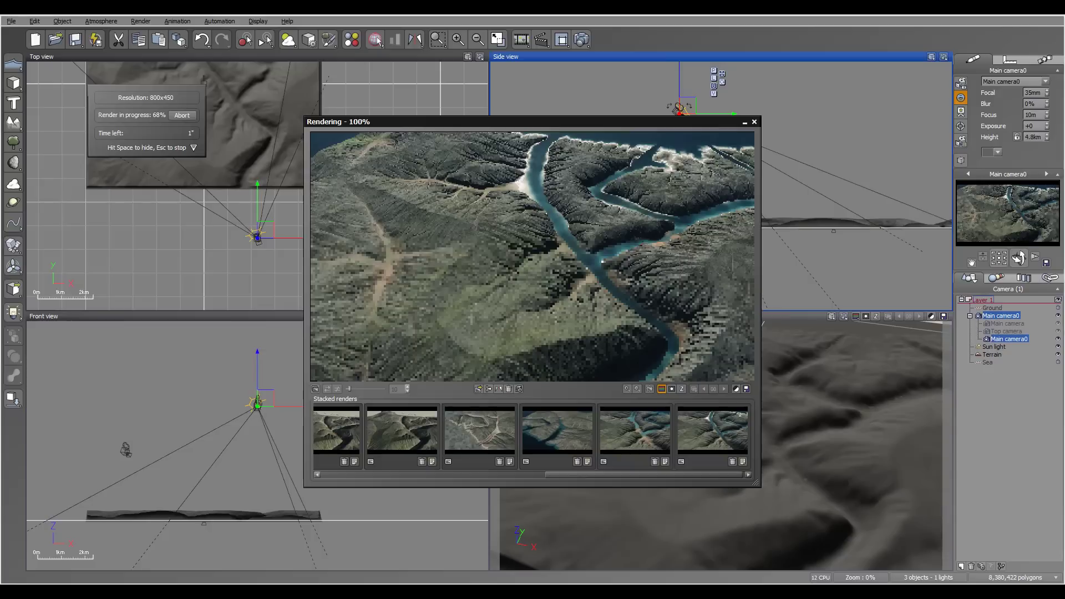
left_click(754, 122)
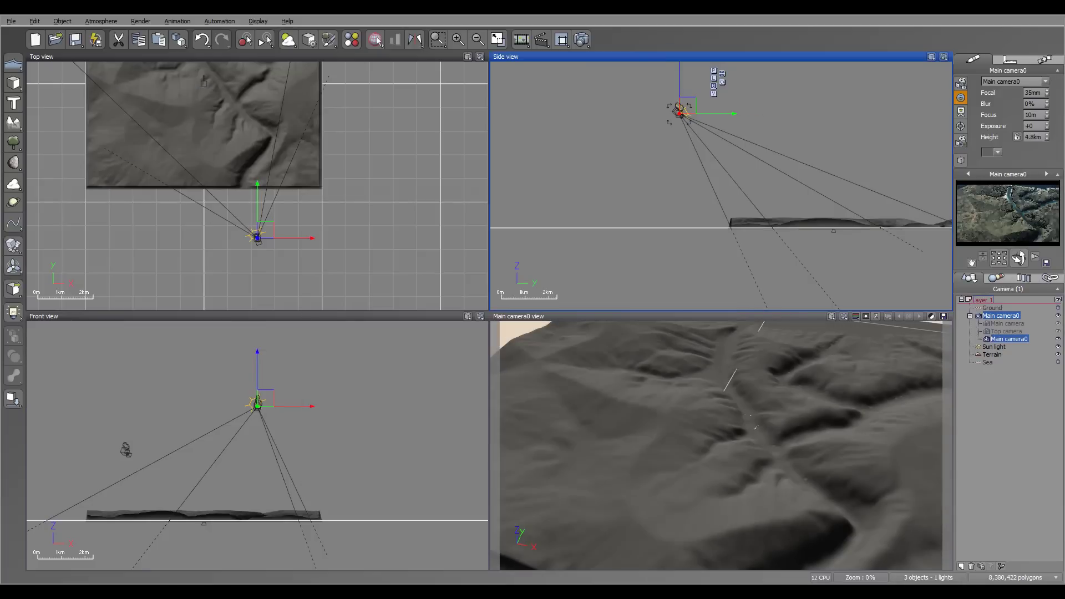
Step: Open the Atmosphere Editor and change the ambient light color to a muted teal
left_click(100, 21)
left_click(54, 93)
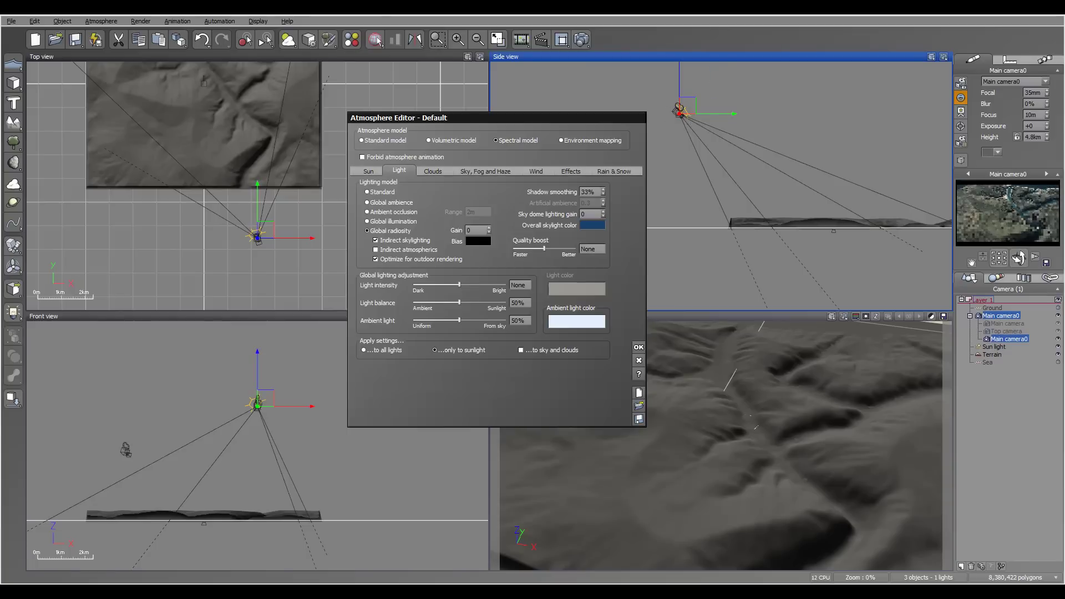
right_click(580, 324)
left_click(602, 330)
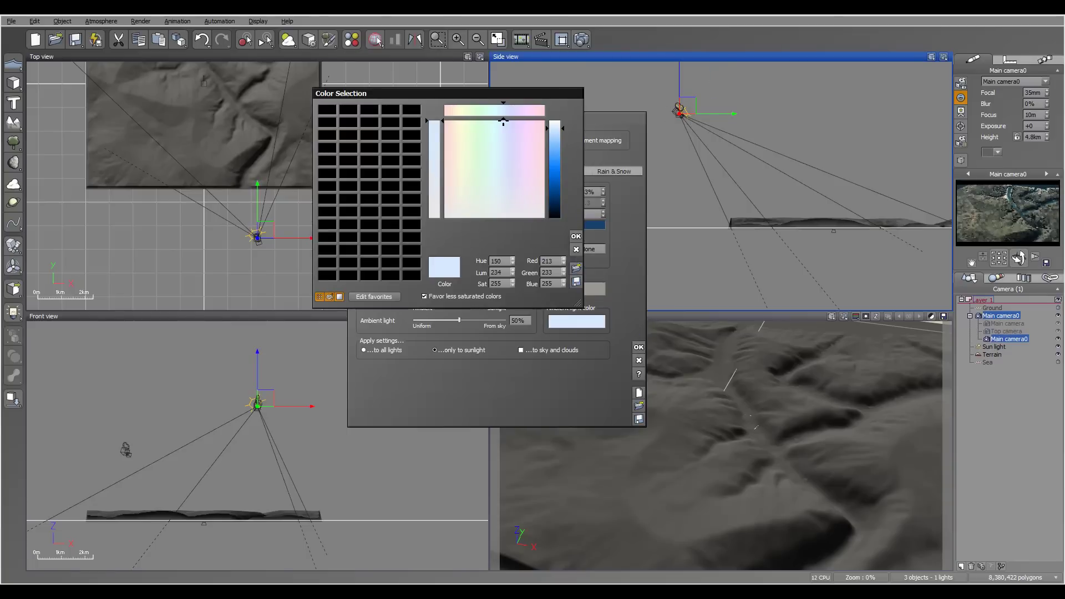
left_click(494, 206)
left_click(554, 170)
left_click(575, 235)
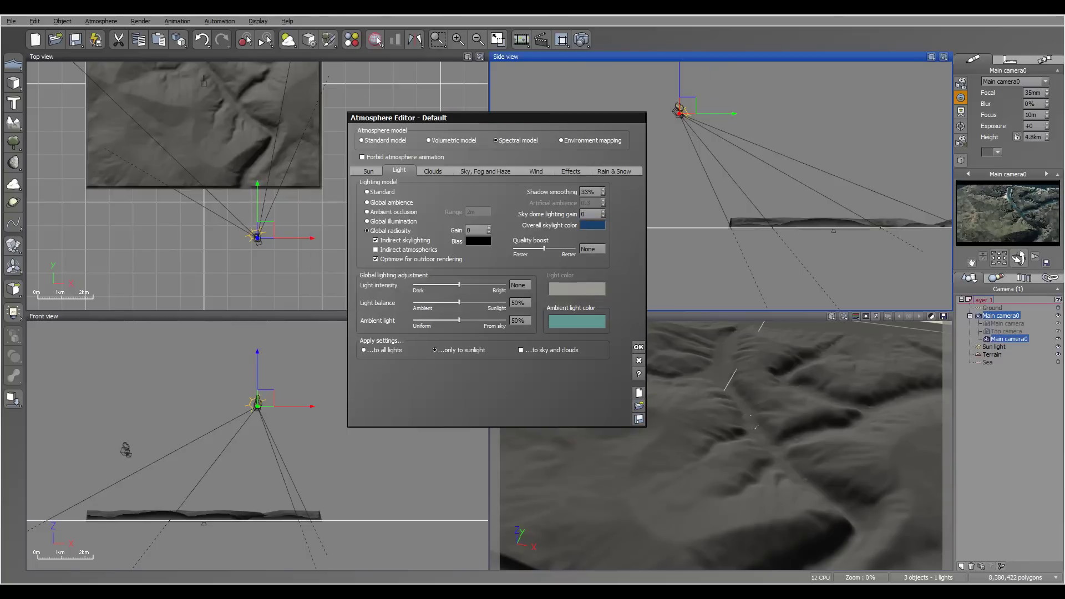
Step: Set haze ground density to 12%, fog ground density to 9%, glow intensity to 16%, scattering anisotropy to 0.73 and aerial perspective to 0.3, accepting the atmosphere
left_click(486, 170)
left_click_drag(426, 256, 431, 283)
left_click_drag(426, 358, 440, 358)
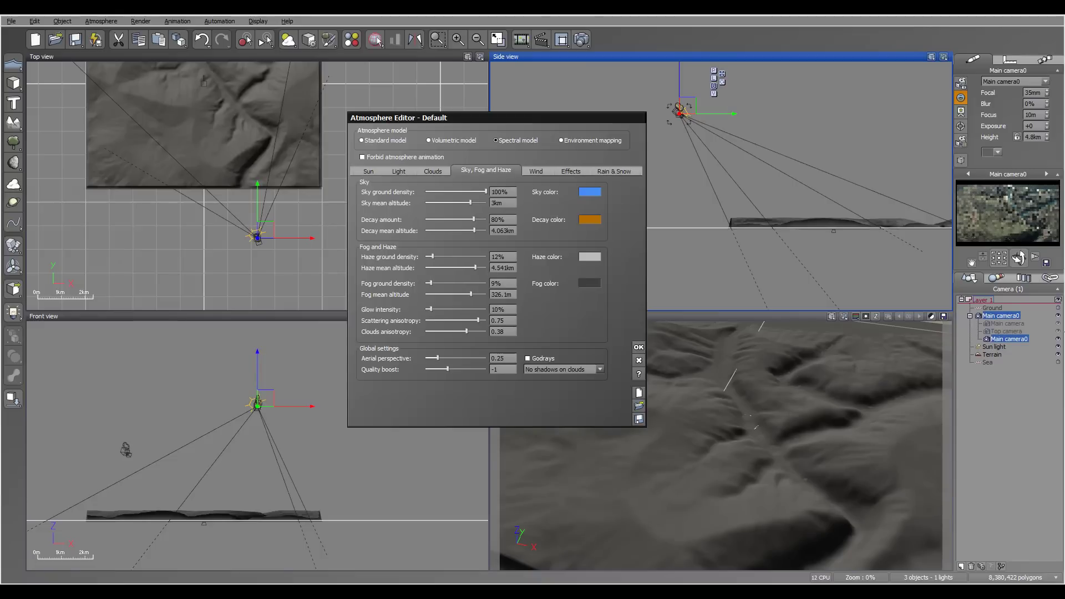
left_click_drag(431, 309, 434, 309)
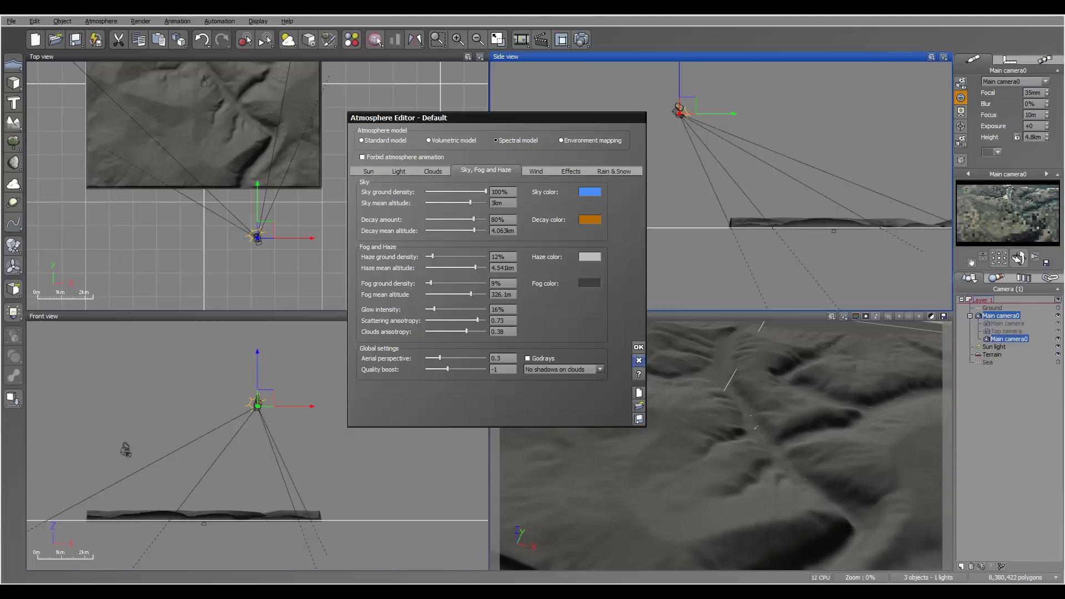
left_click(638, 347)
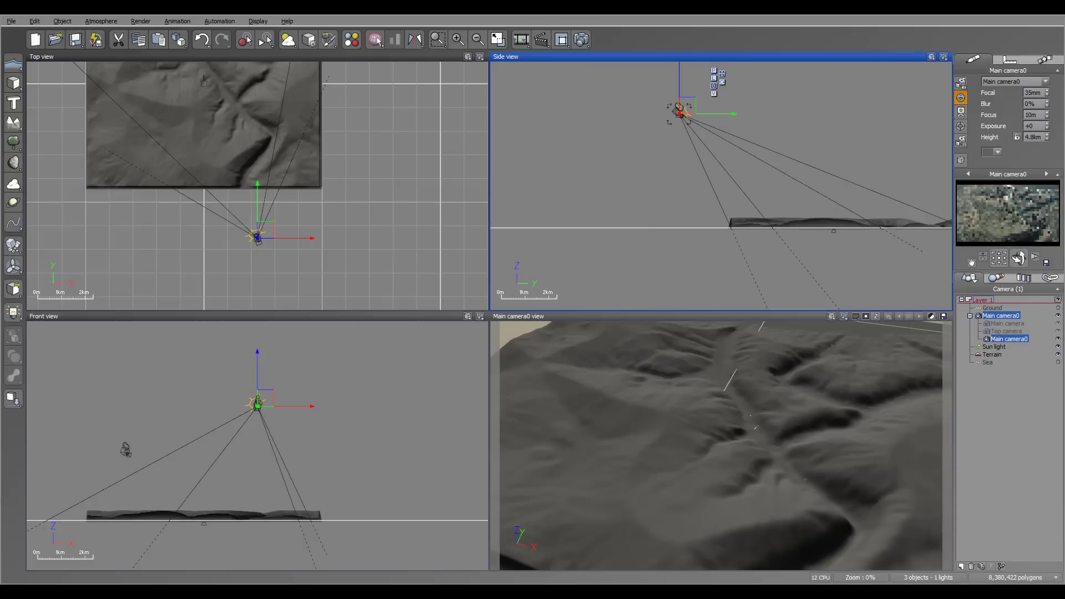
Step: Reduce the sun light's shadow density to 96%, enable its shadow map and accept the light settings
left_click(993, 346)
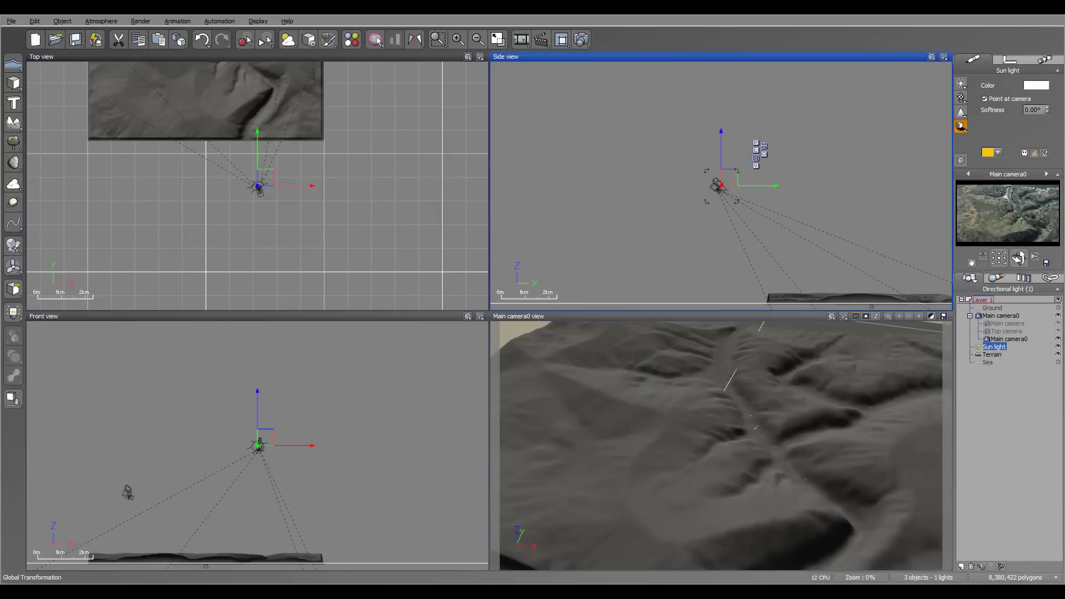
left_click(961, 126)
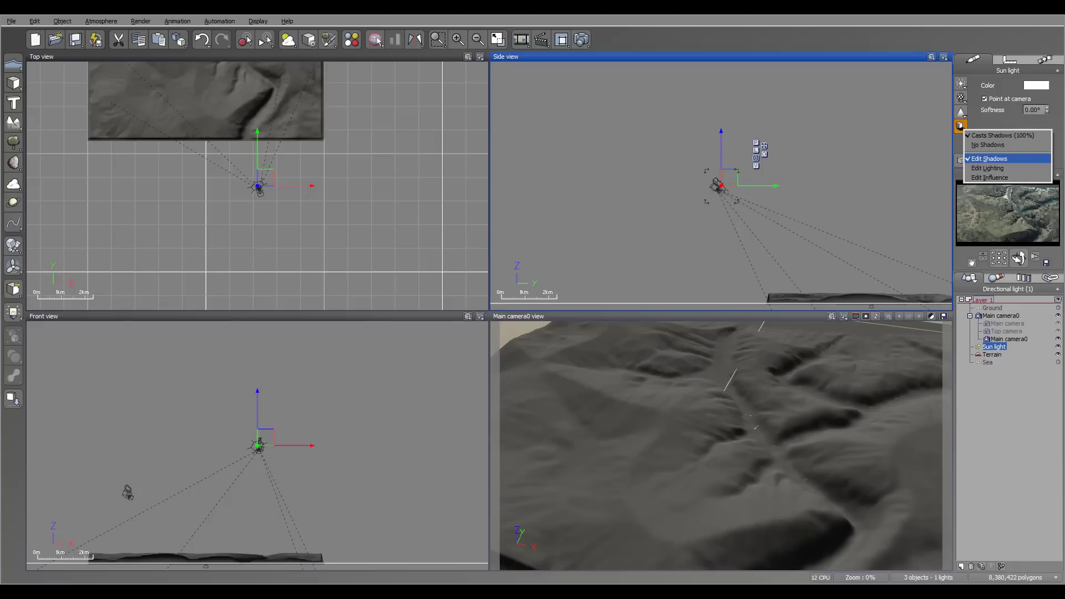
left_click(989, 159)
left_click_drag(429, 248, 425, 247)
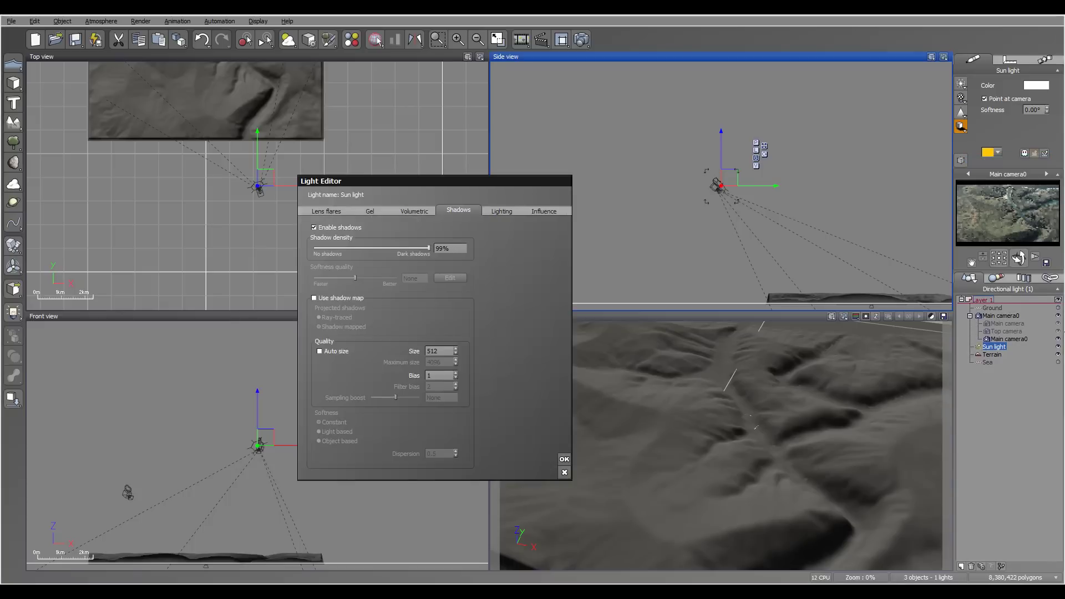
left_click(314, 298)
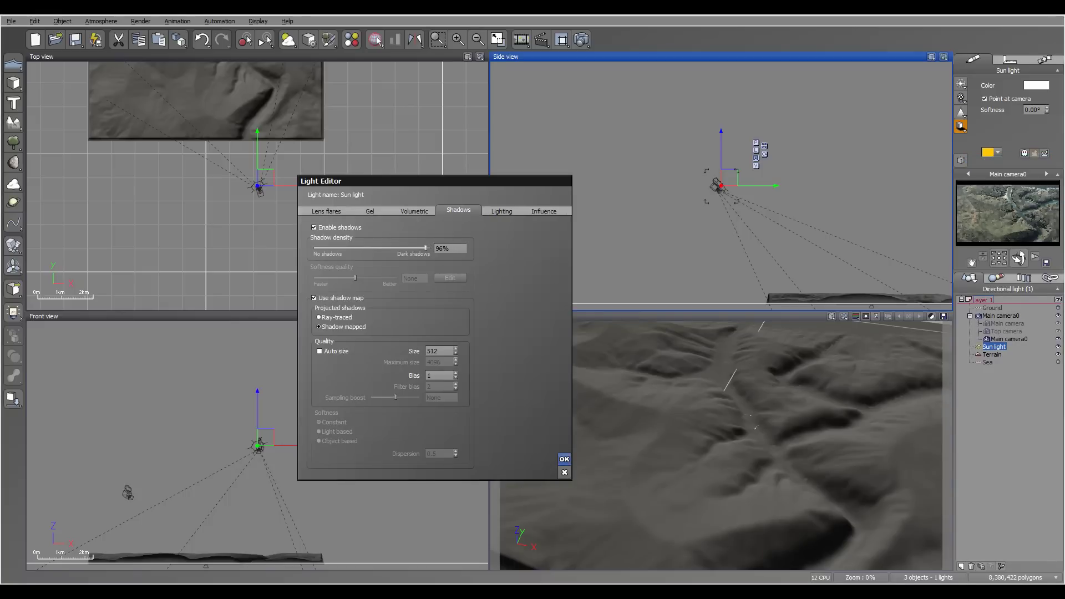
key("Return")
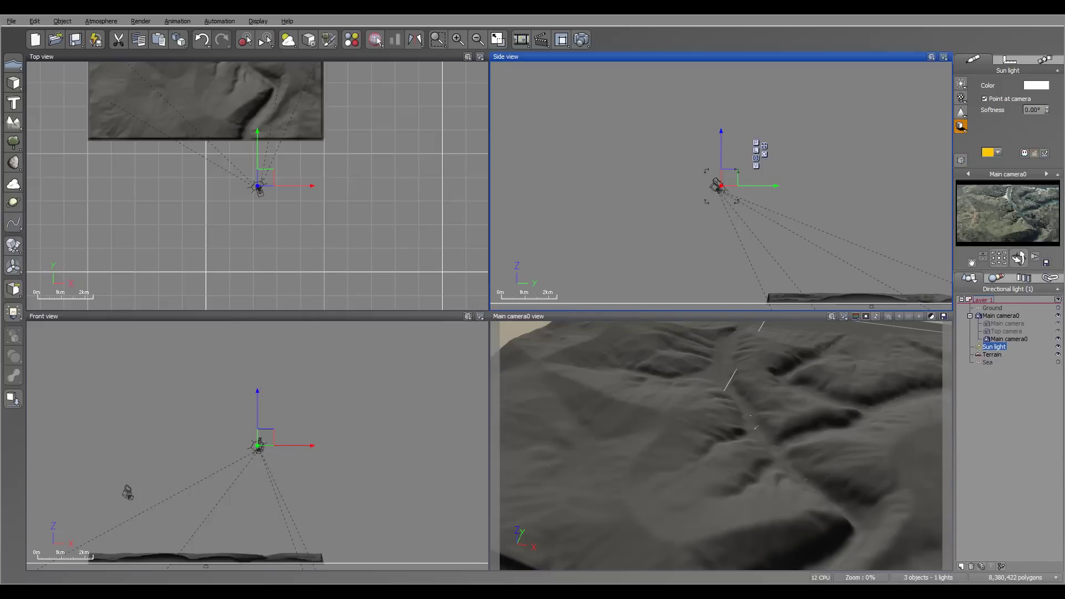
Step: Render the river valley from the second camera at 1600x900 and accept the post-render options
left_click(581, 38)
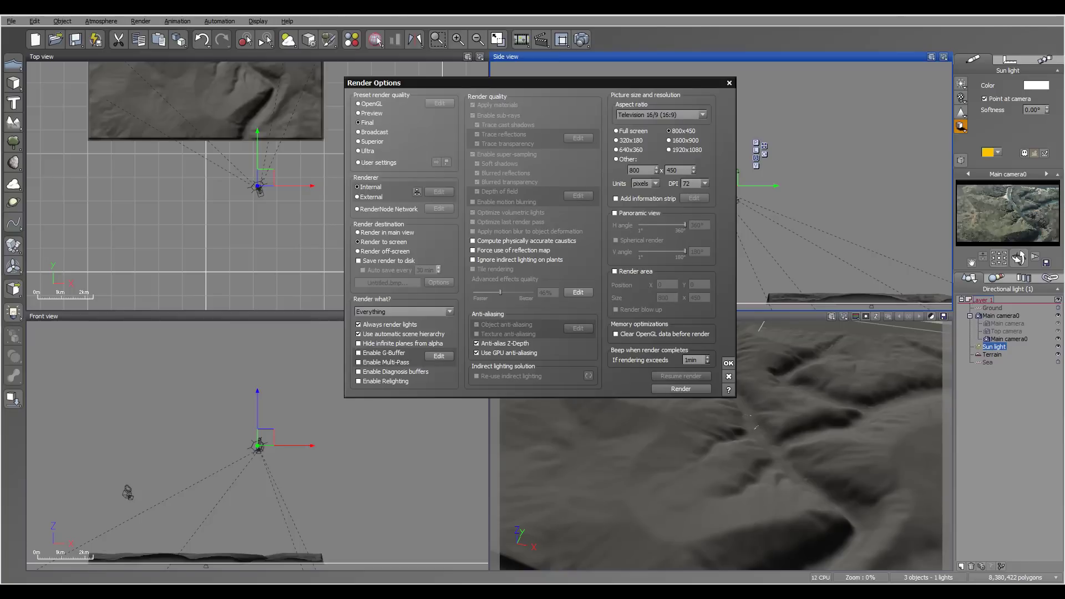
left_click(681, 389)
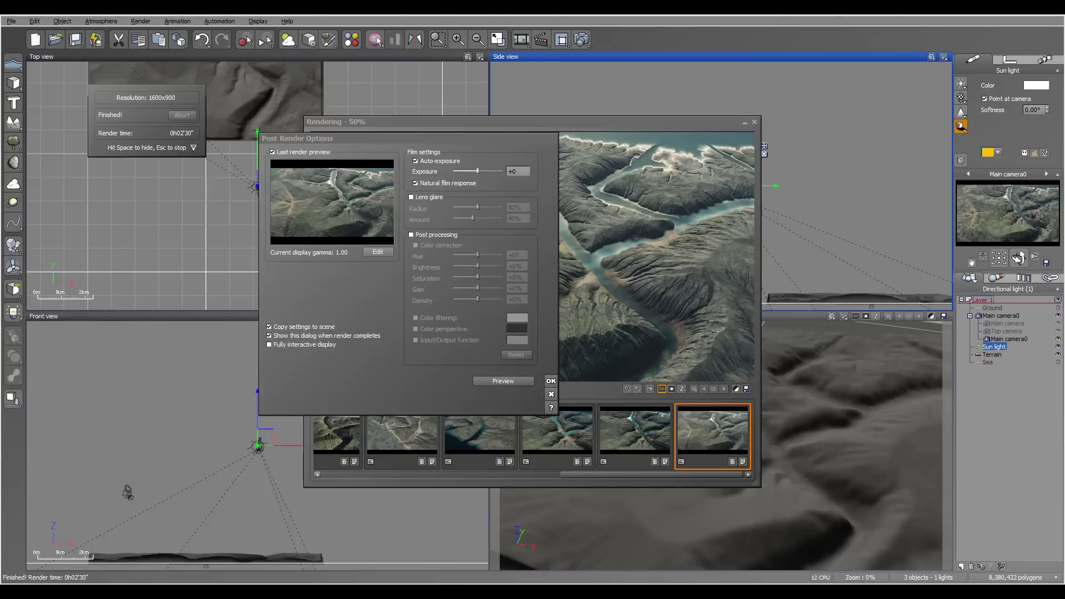
left_click(550, 380)
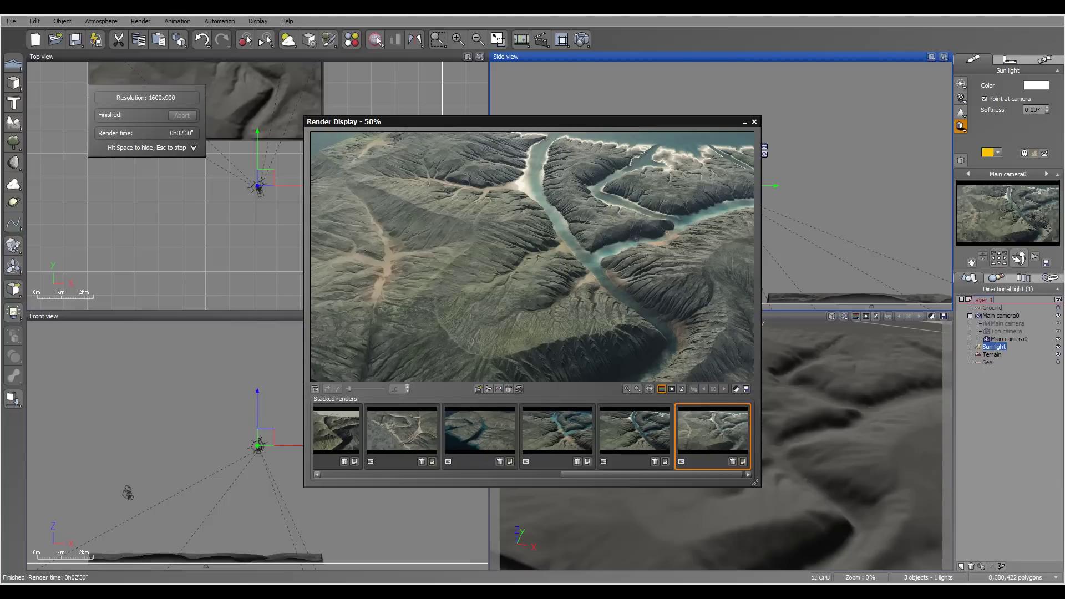